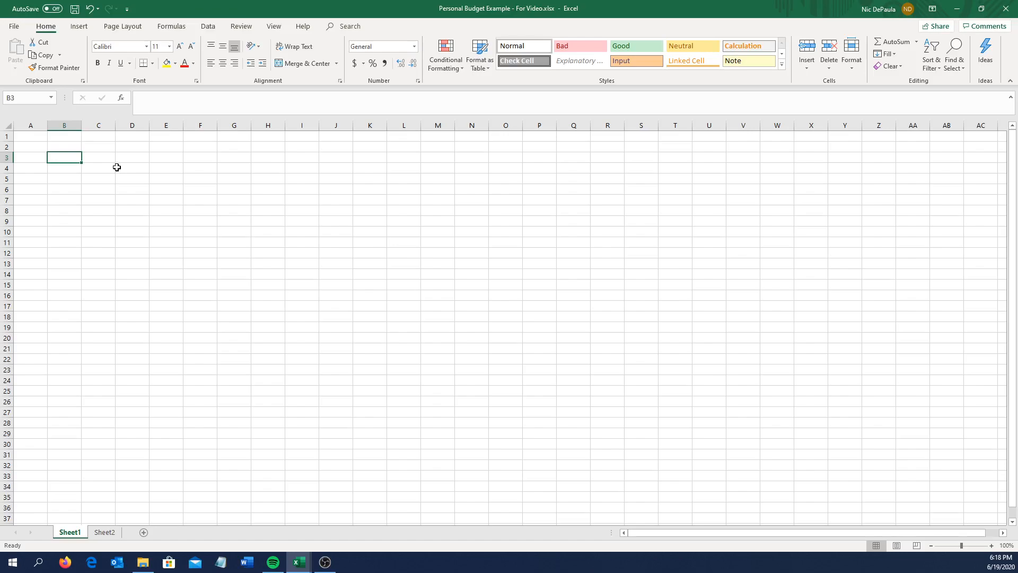
pyautogui.click(36, 125)
pyautogui.click(64, 125)
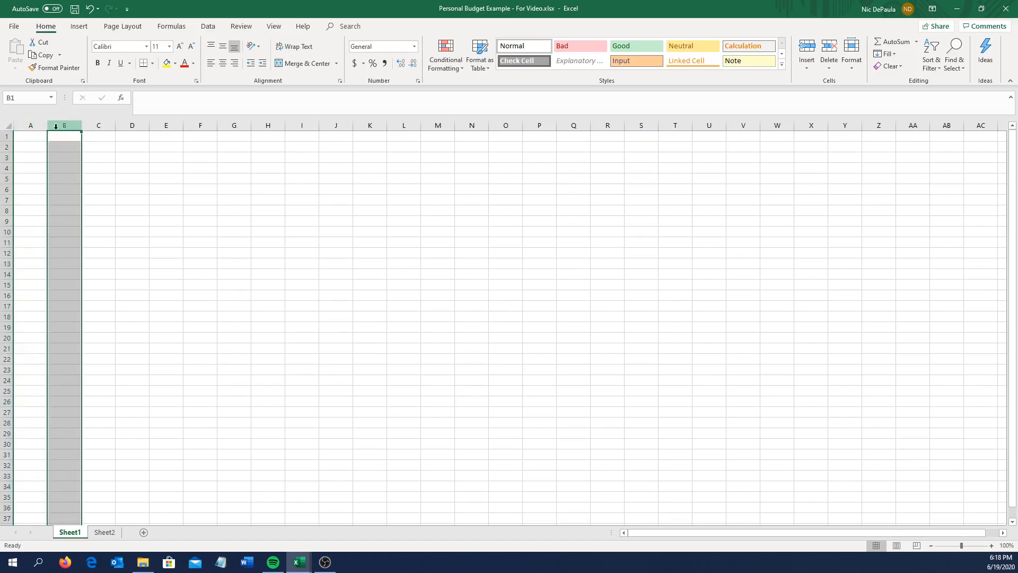
pyautogui.click(31, 126)
pyautogui.click(64, 125)
pyautogui.click(99, 125)
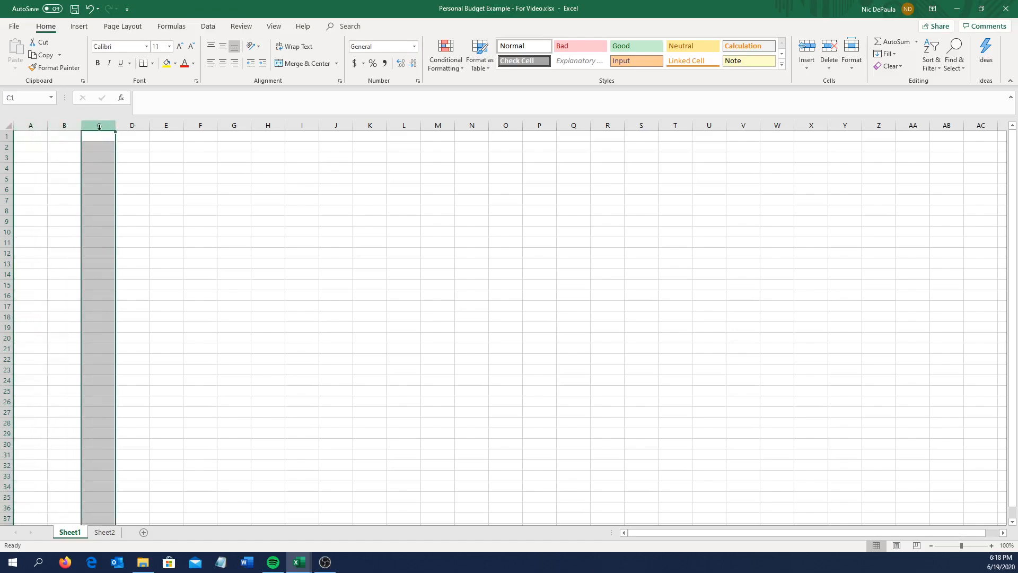
pyautogui.click(36, 139)
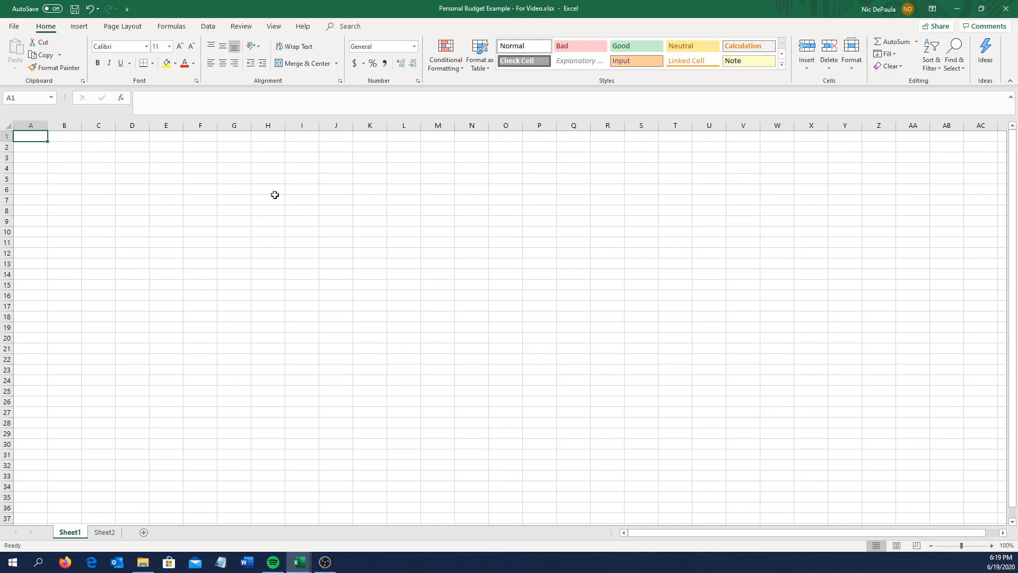
pyautogui.click(38, 157)
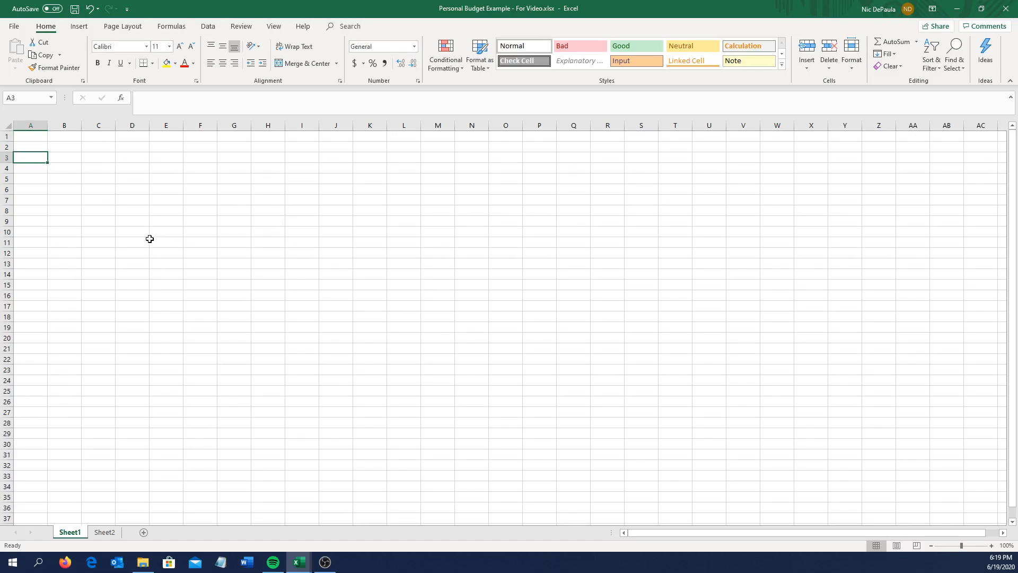
pyautogui.click(129, 202)
pyautogui.click(32, 154)
pyautogui.click(146, 224)
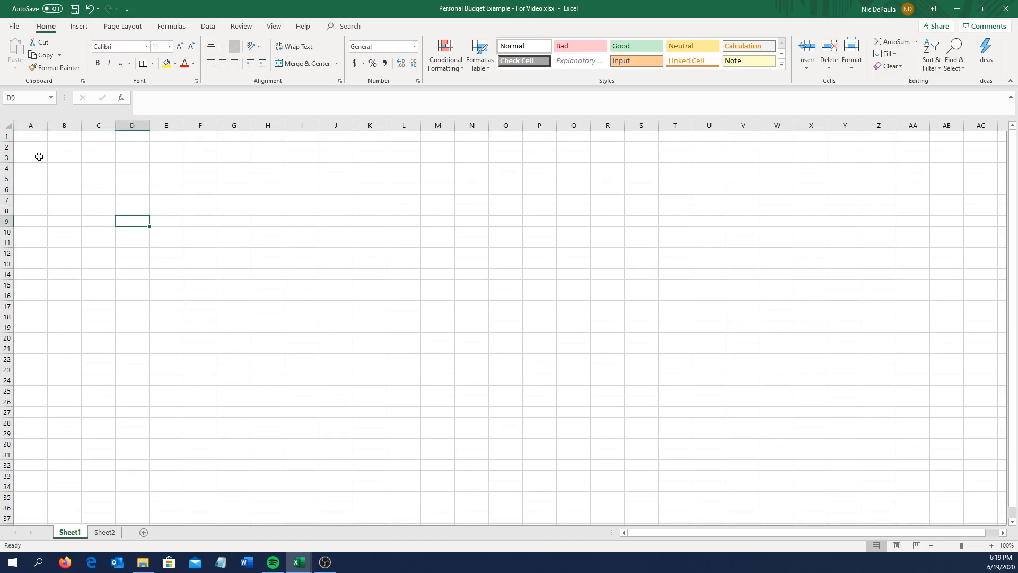
# Enter the heading "Current Accounts" in cell A3.
pyautogui.click(39, 156)
pyautogui.write('C')
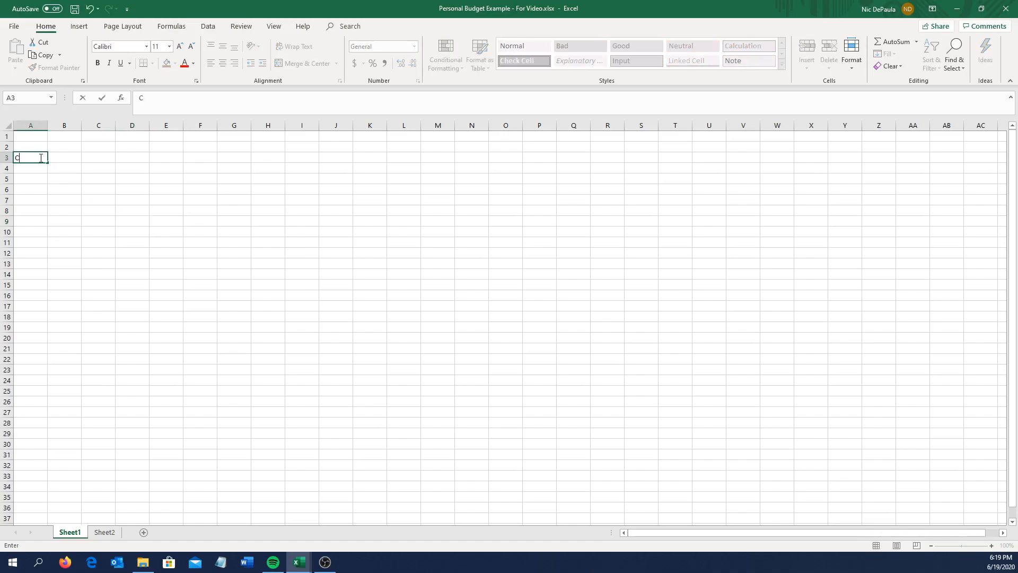
pyautogui.write('urrent Account')
pyautogui.click(100, 218)
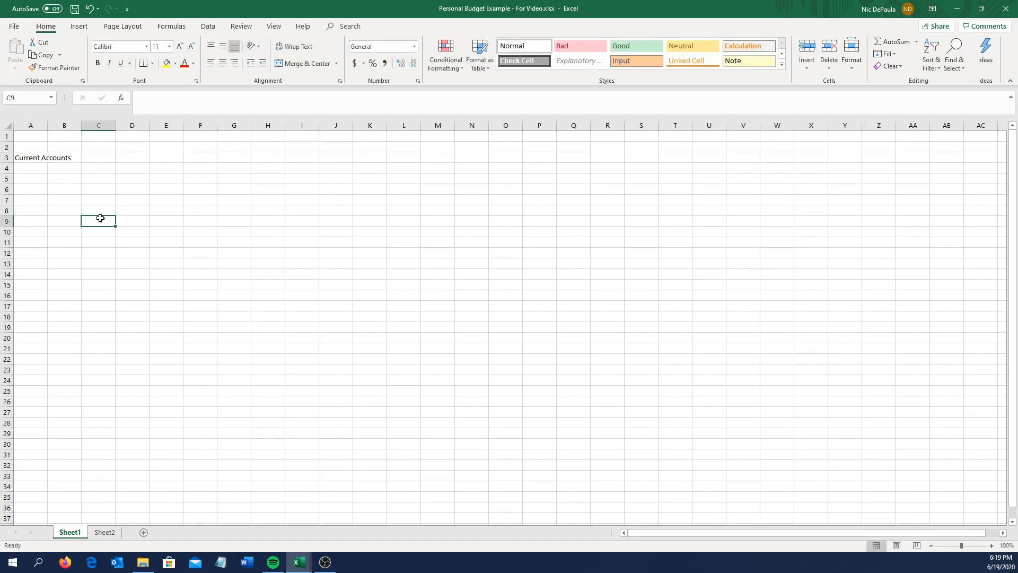
# Apply Thick Outside Borders around the range A3:C10 to frame the accounts box.
pyautogui.doubleClick(28, 157)
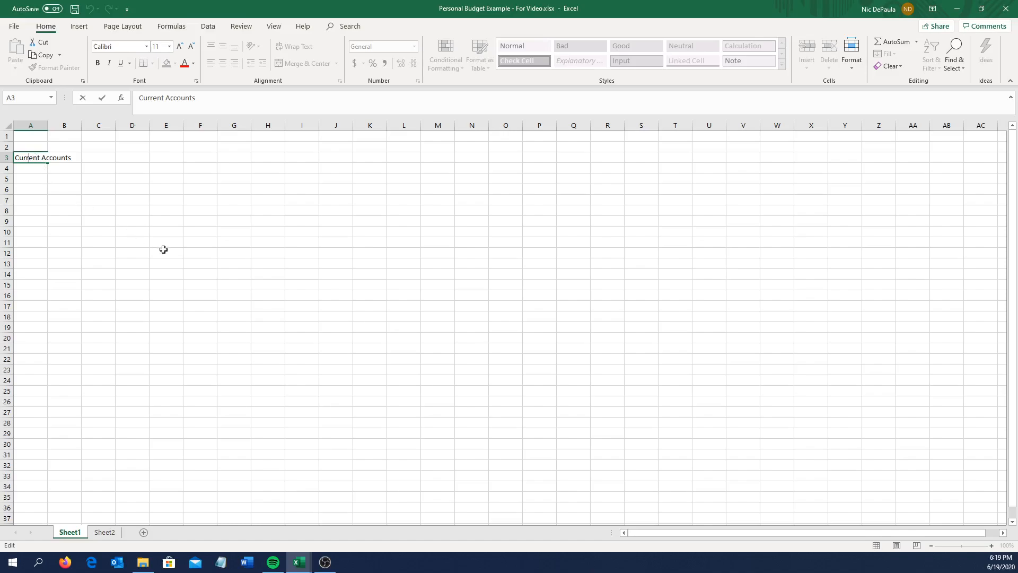
pyautogui.keyDown('shift'); pyautogui.click(104, 233); pyautogui.keyUp('shift')
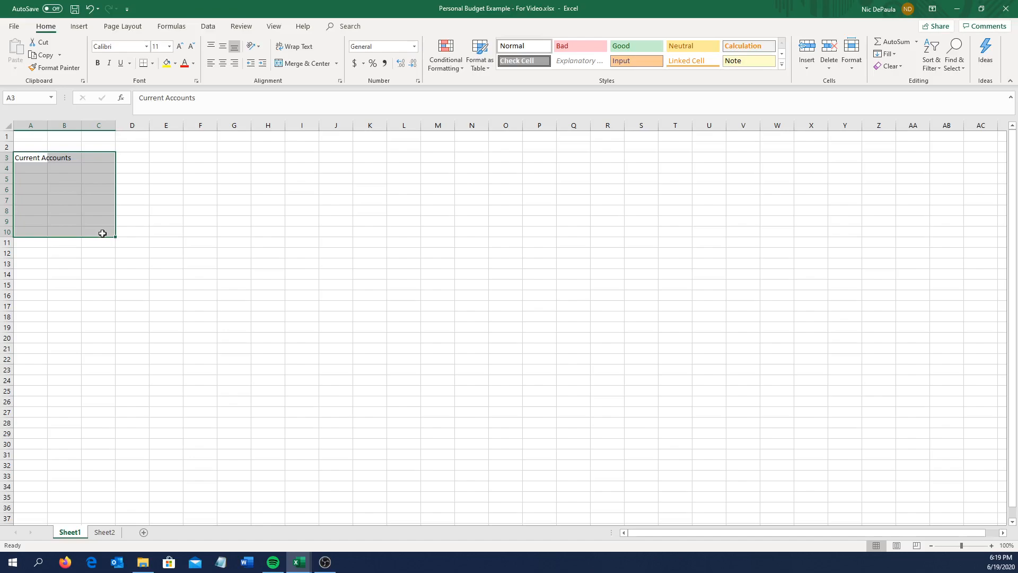
pyautogui.click(39, 158)
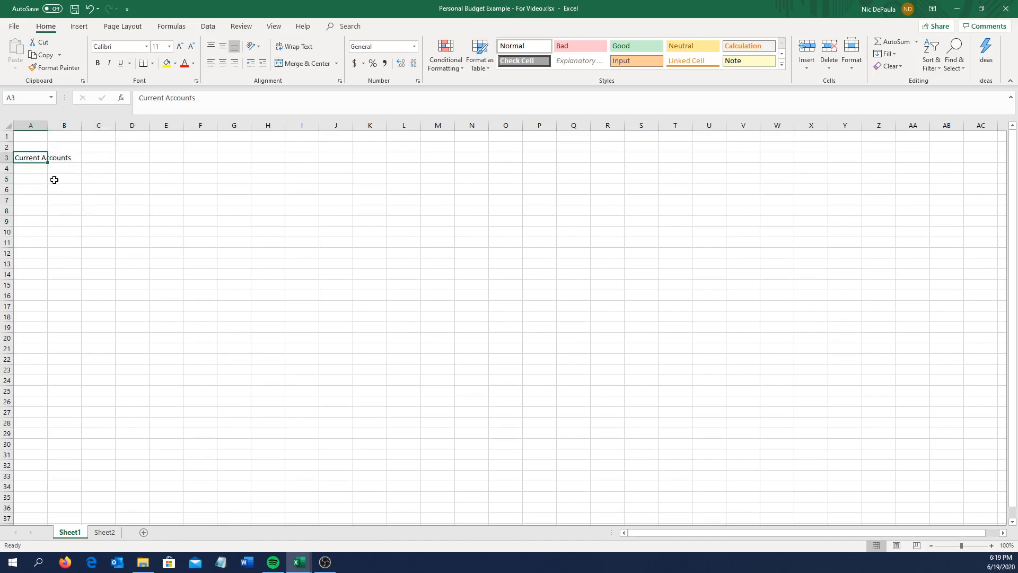
pyautogui.keyDown('shift'); pyautogui.click(98, 231); pyautogui.keyUp('shift')
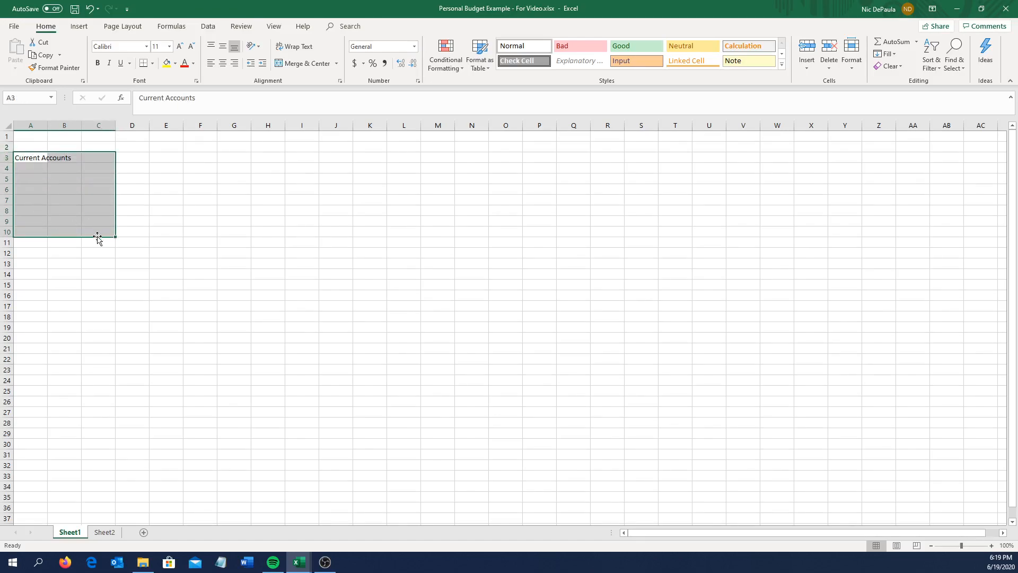
pyautogui.click(153, 63)
pyautogui.click(151, 68)
pyautogui.click(152, 64)
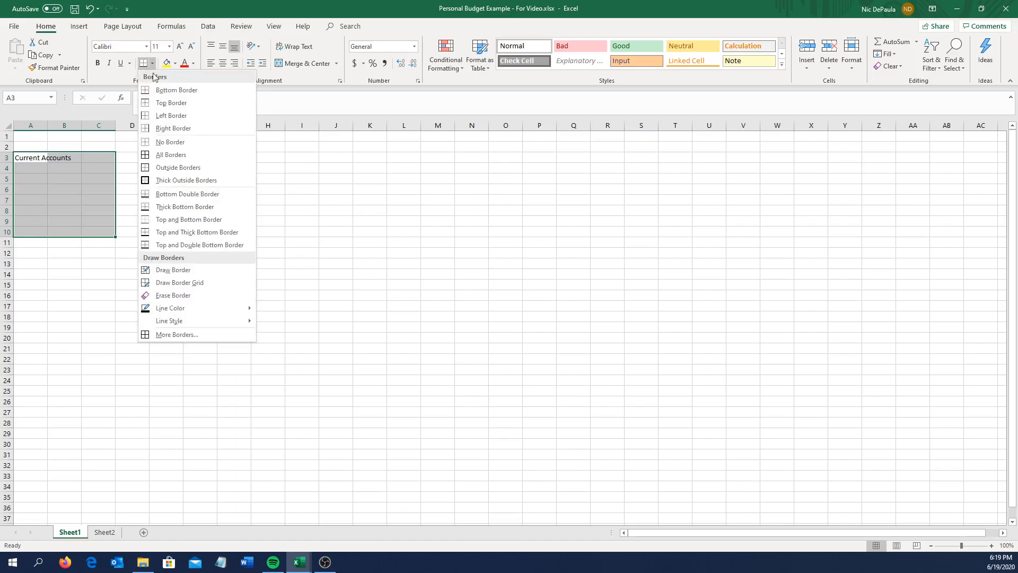
pyautogui.click(189, 181)
pyautogui.click(198, 246)
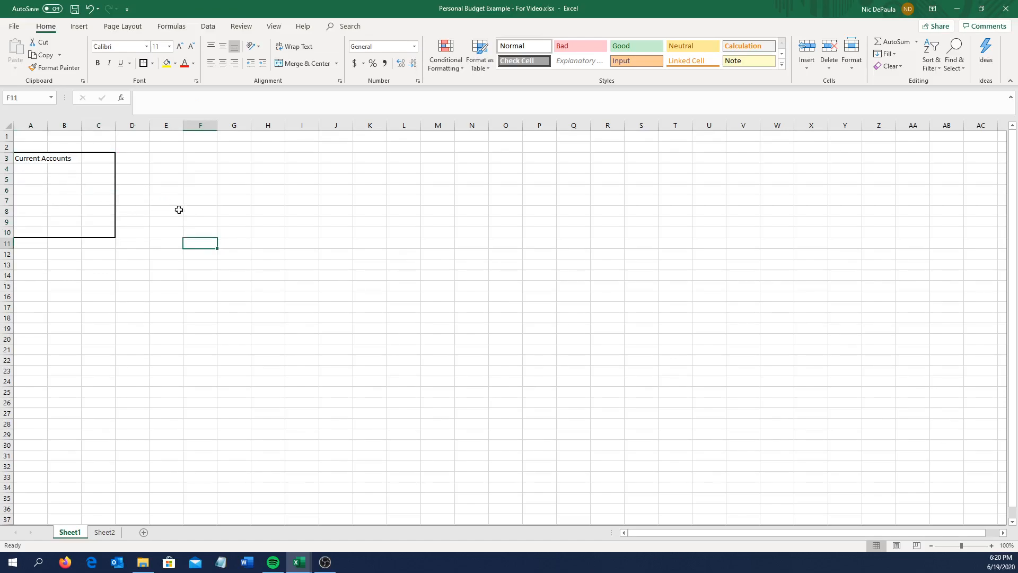
# Merge and center the "Current Accounts" heading across cells A3 to C3.
pyautogui.click(991, 546)
pyautogui.click(992, 546)
pyautogui.click(992, 546)
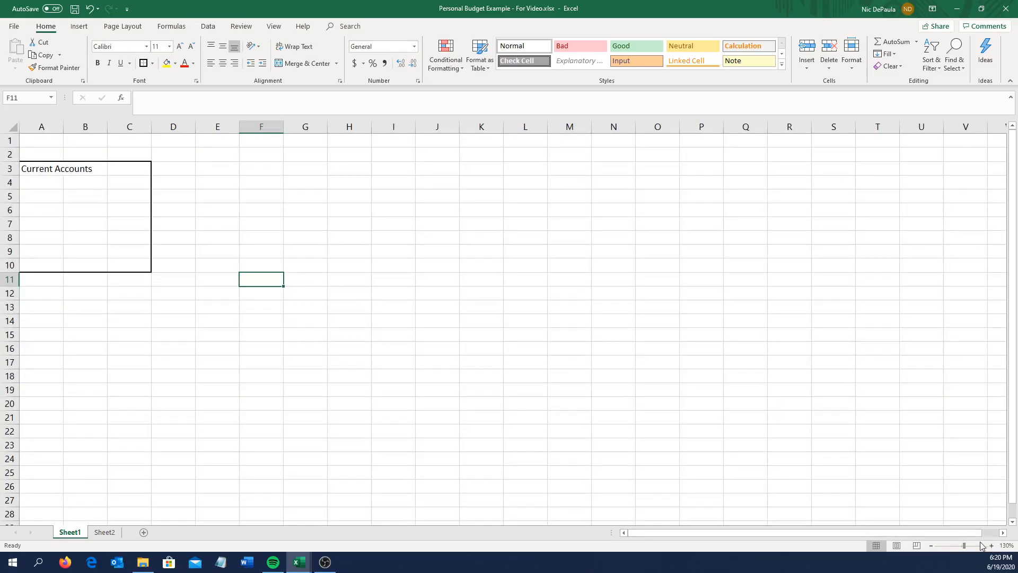
pyautogui.click(992, 546)
pyautogui.click(991, 546)
pyautogui.click(991, 546)
pyautogui.click(992, 545)
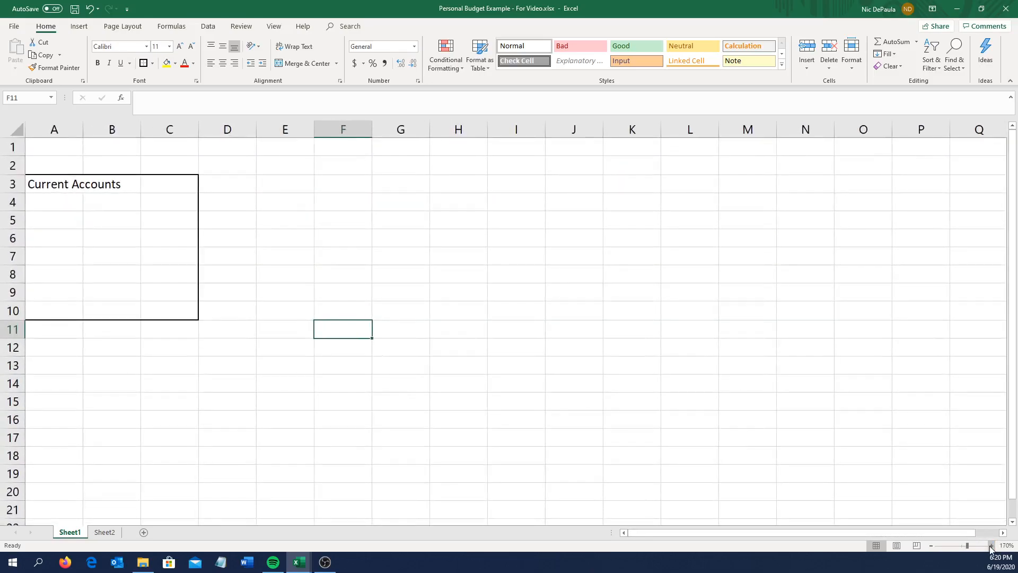
pyautogui.click(104, 191)
pyautogui.click(75, 184)
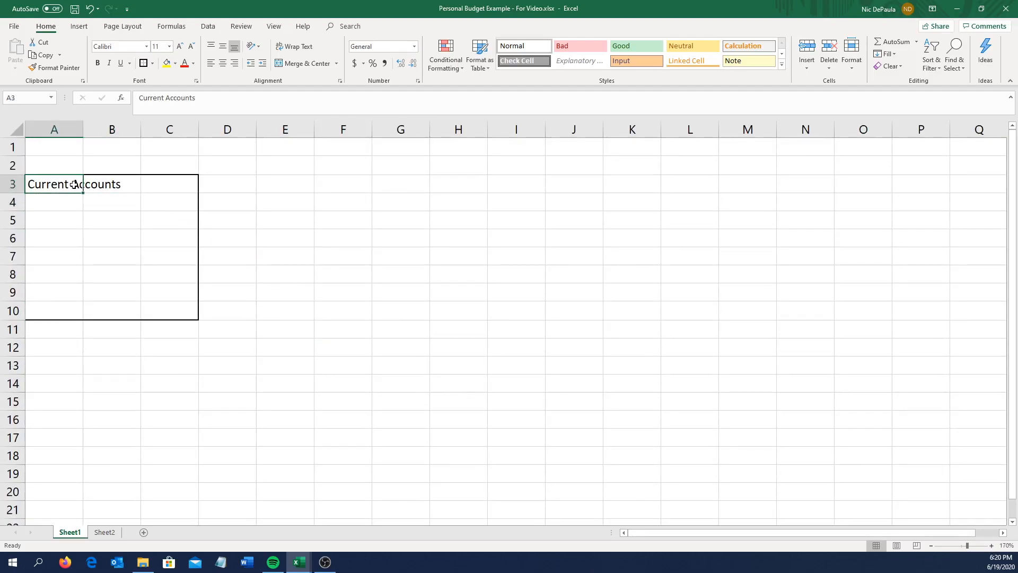
pyautogui.moveTo(152, 184); pyautogui.dragTo(59, 188)
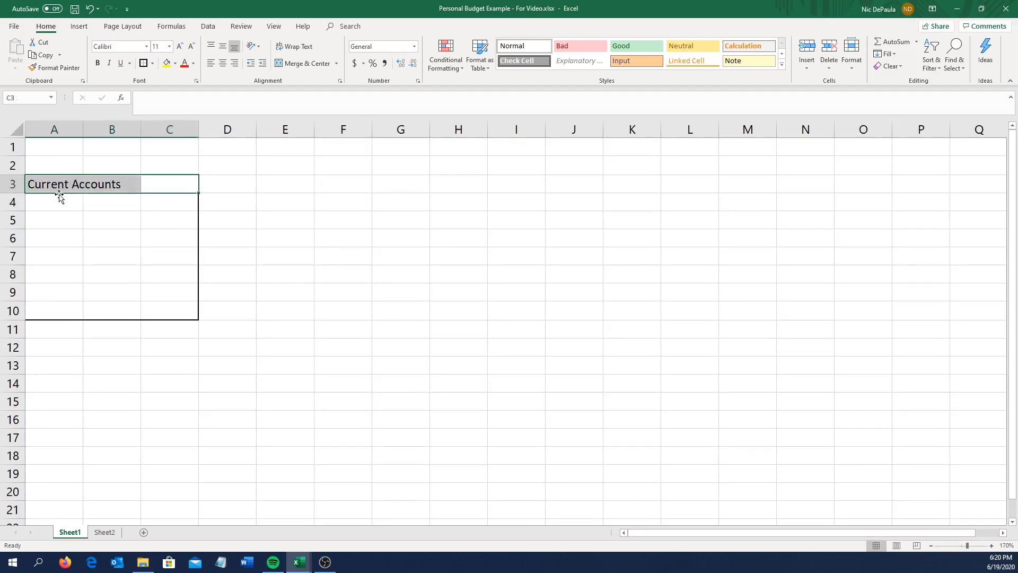
pyautogui.click(175, 195)
pyautogui.moveTo(177, 187); pyautogui.dragTo(57, 185)
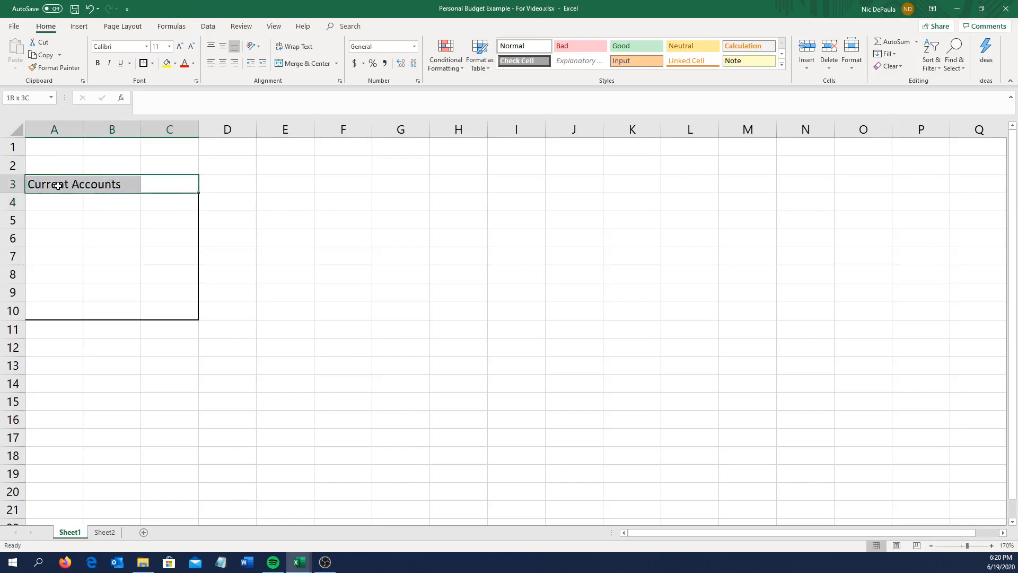
pyautogui.click(146, 187)
pyautogui.moveTo(158, 185); pyautogui.dragTo(64, 184)
pyautogui.click(306, 65)
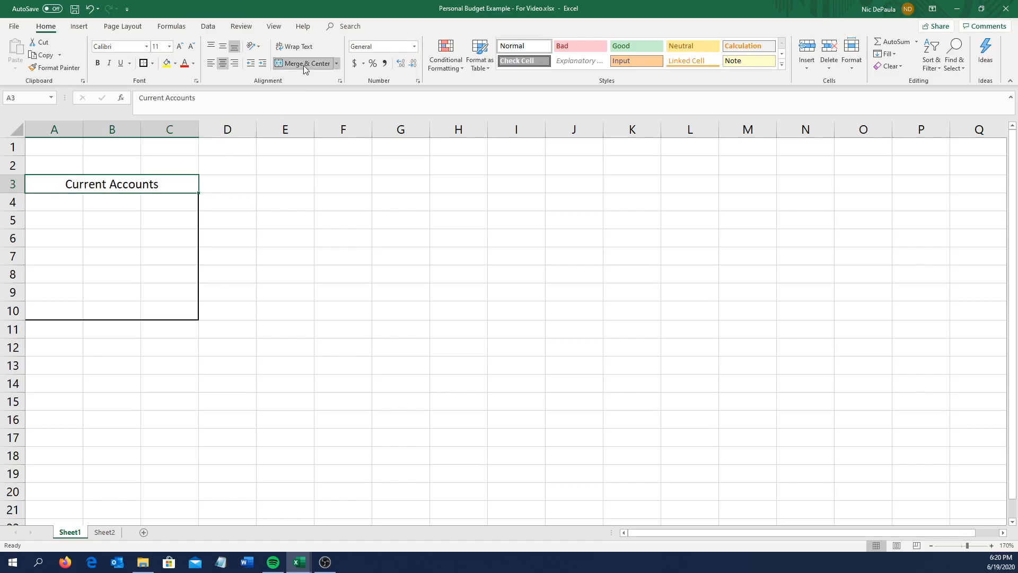
# Add the first account with the name "BofA" in A5 and the amount 5000 in C5.
pyautogui.click(49, 206)
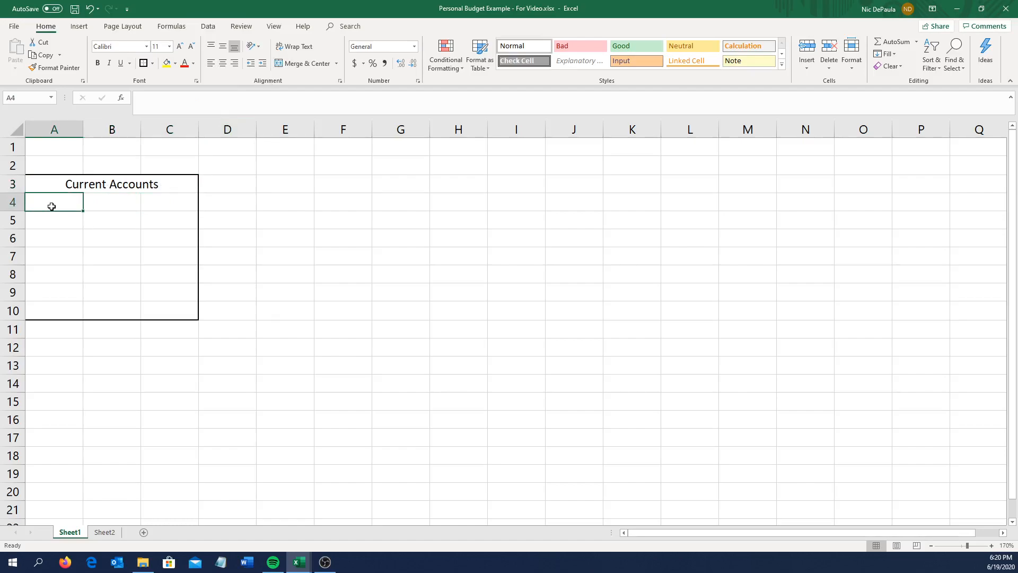
pyautogui.click(71, 224)
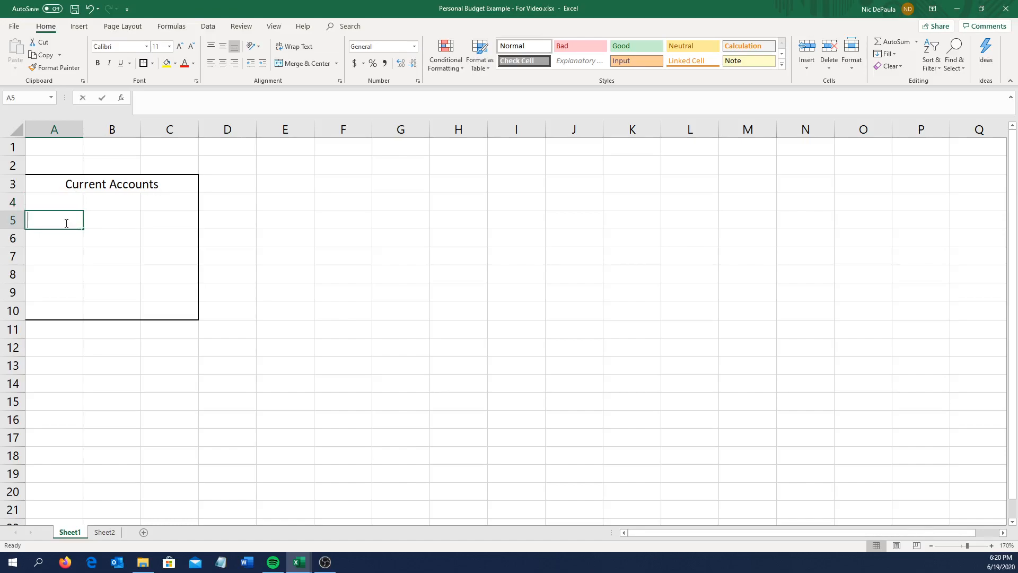
pyautogui.write('BofA')
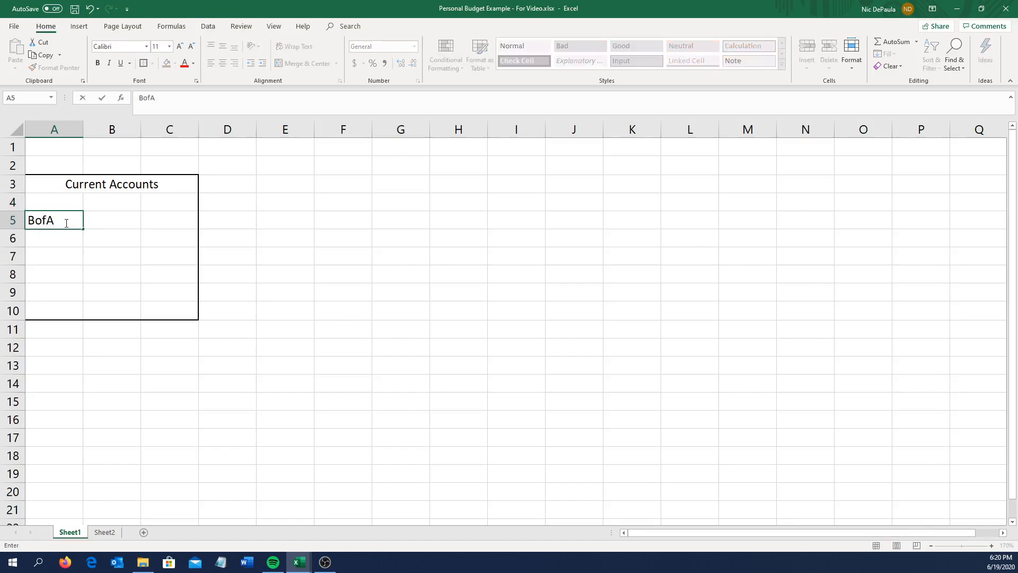
pyautogui.click(168, 220)
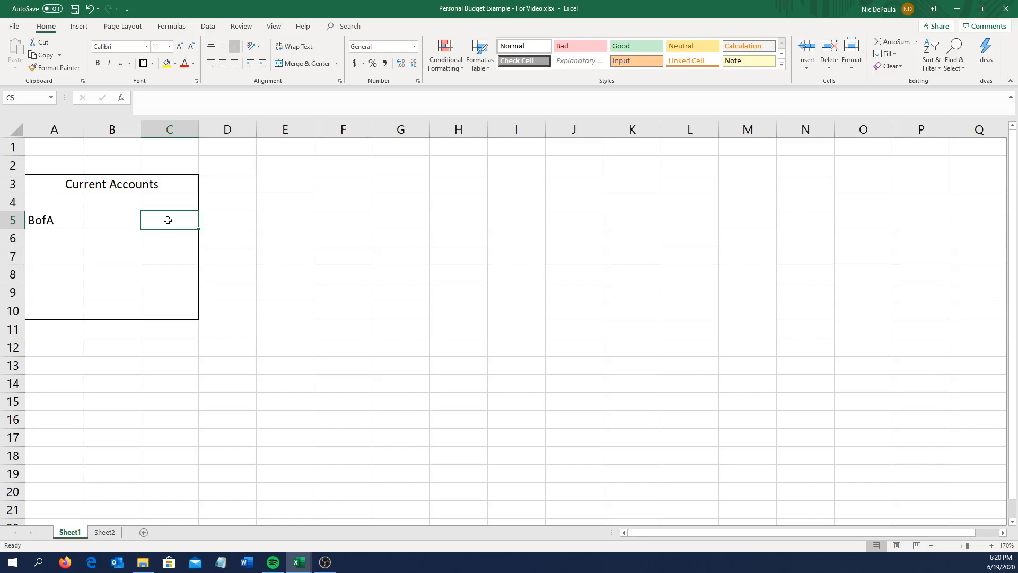
pyautogui.write('5000')
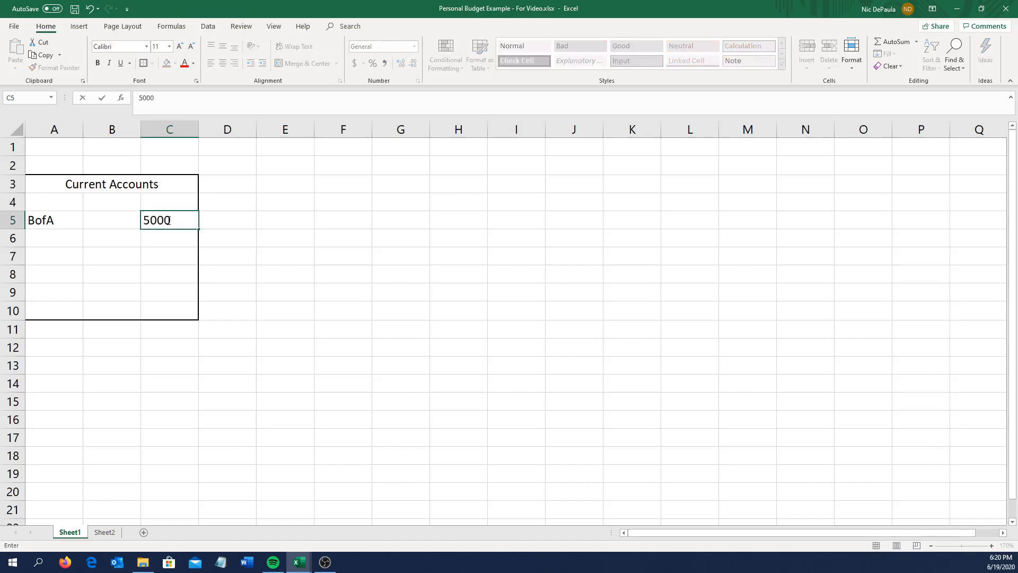
pyautogui.press('Return')
# Add the second account with the name "Chase" in A6 and the amount 3000 in C6.
pyautogui.click(54, 237)
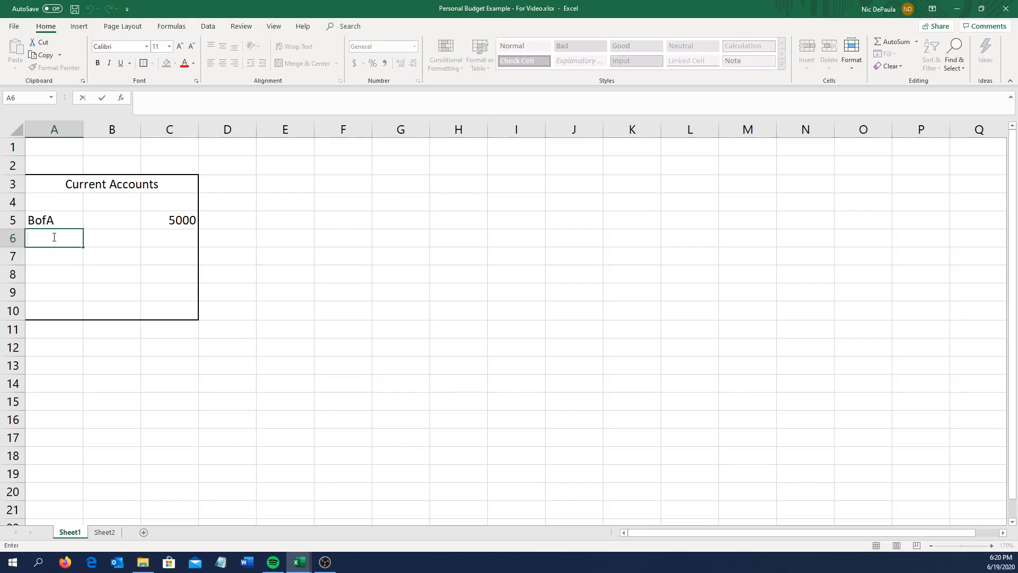
pyautogui.write('Chase')
pyautogui.click(155, 242)
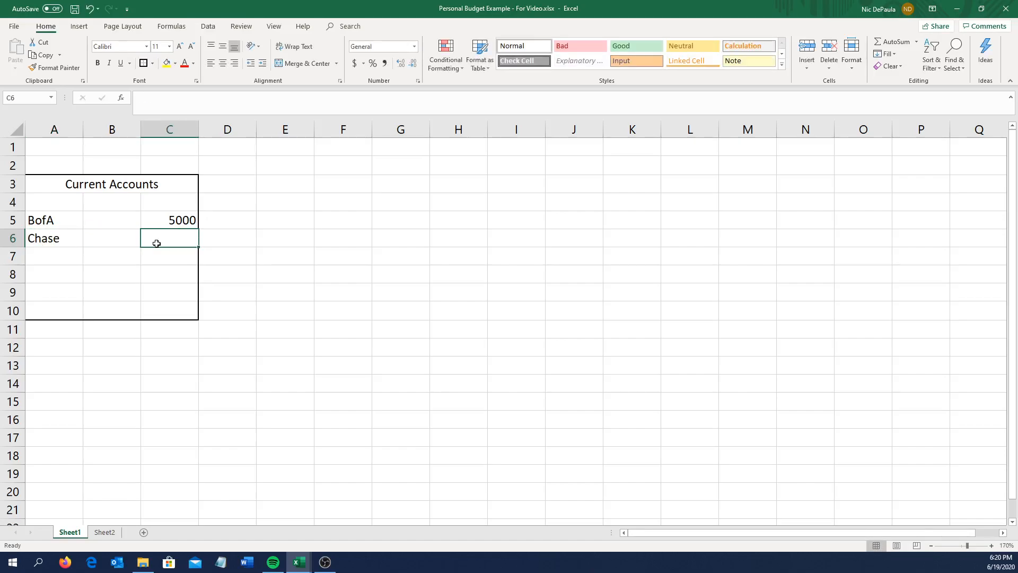
pyautogui.write('3000')
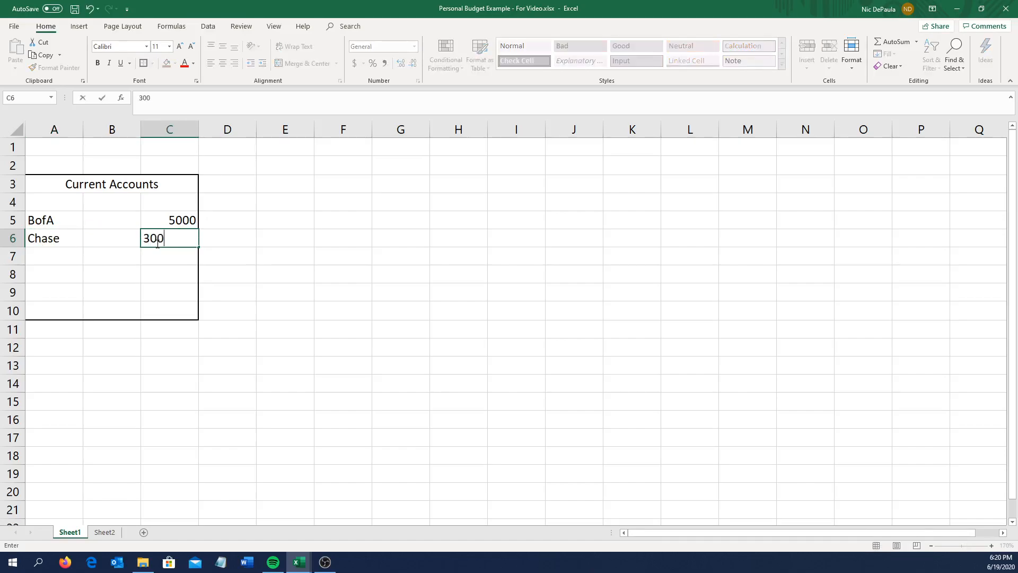
pyautogui.click(119, 271)
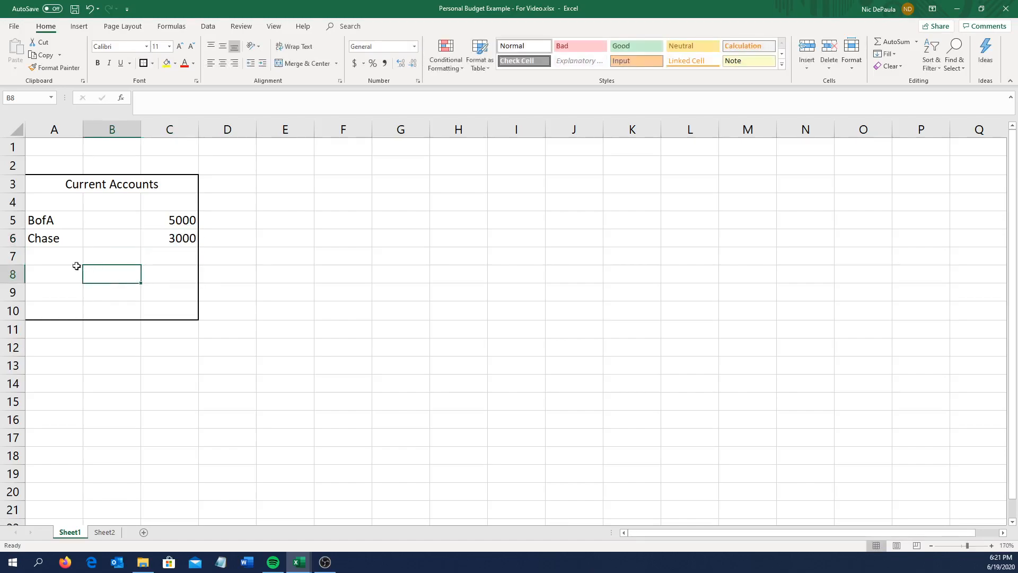
# Add the third account with the name "UnderBed" in A7 and the amount 1000 in C7.
pyautogui.doubleClick(64, 258)
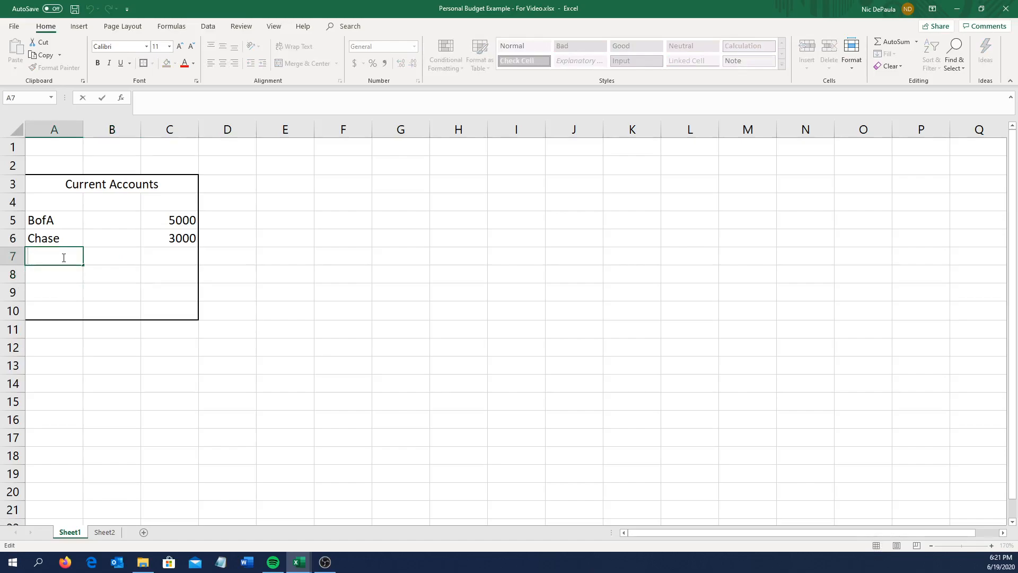
pyautogui.write('UnderBed')
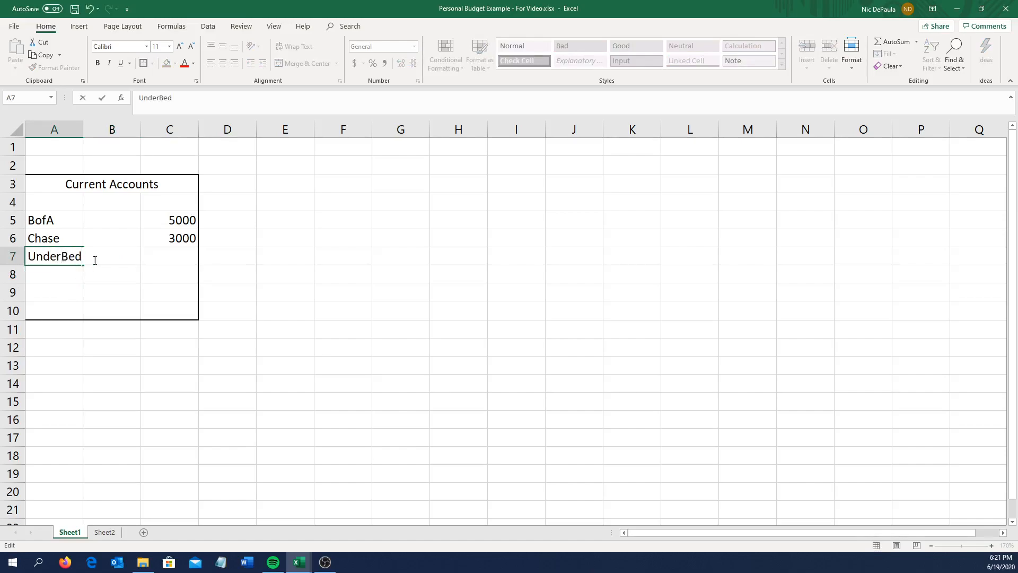
pyautogui.click(170, 254)
pyautogui.write('1000')
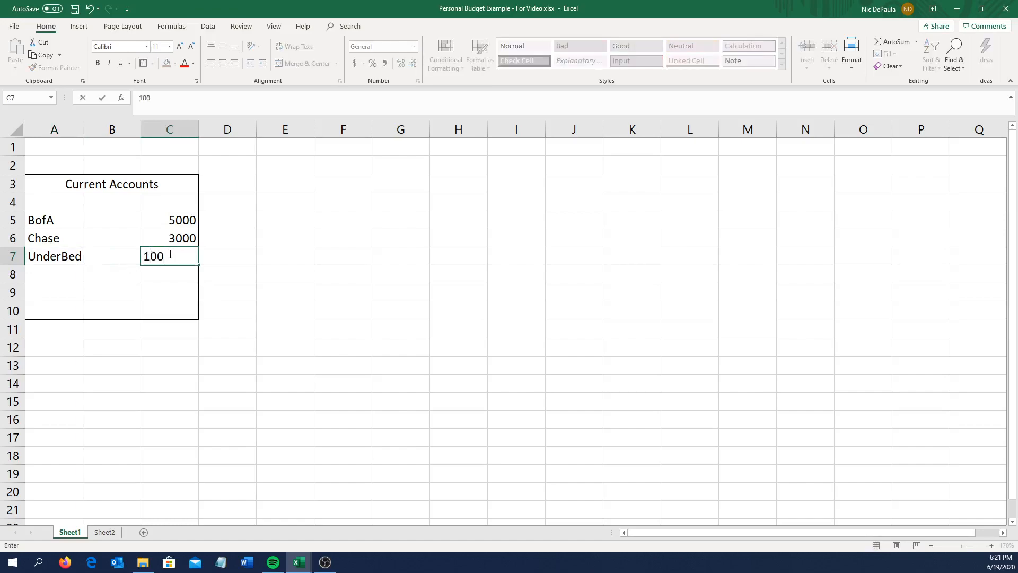
pyautogui.press('Return')
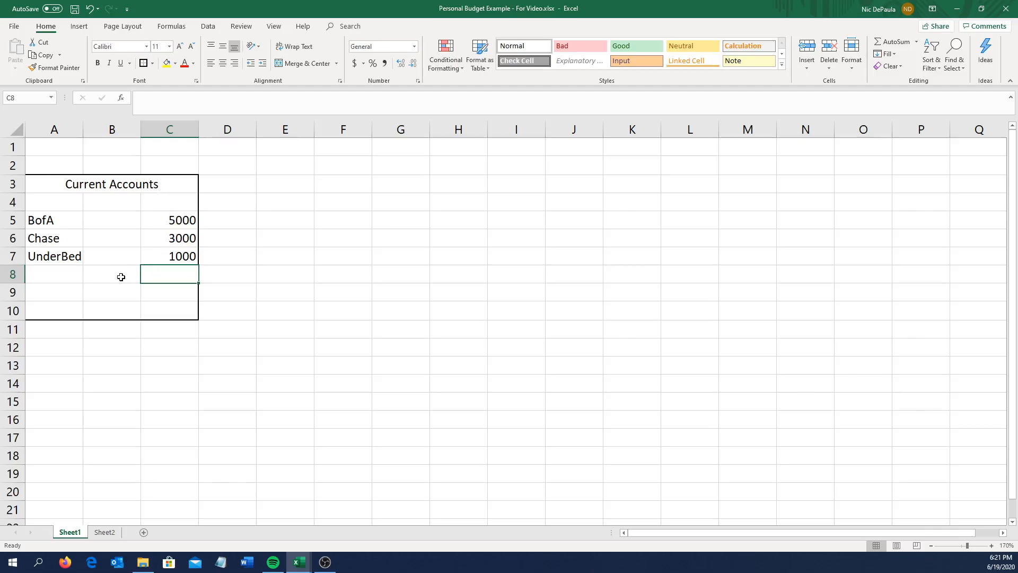
pyautogui.click(80, 275)
pyautogui.click(163, 273)
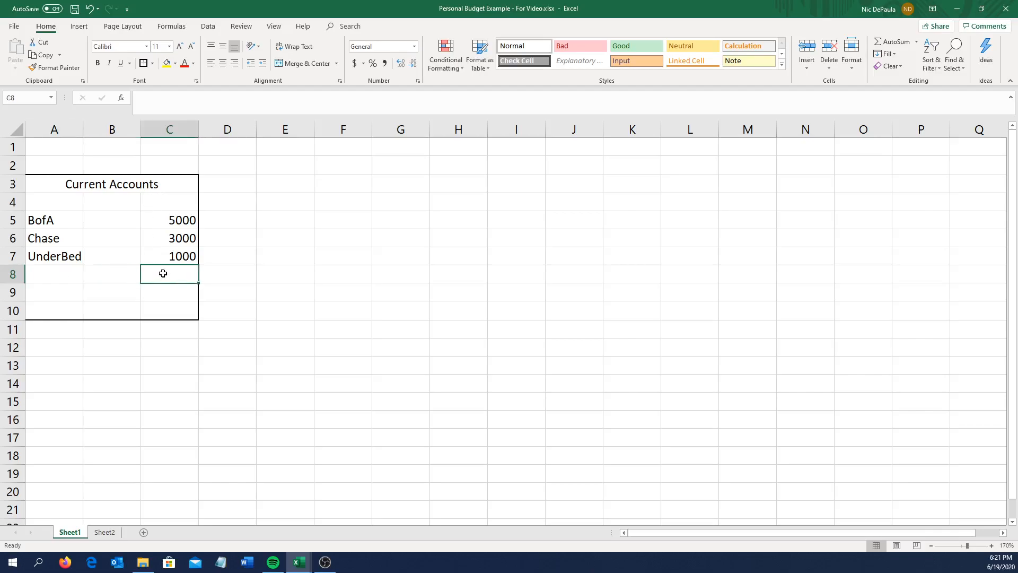
pyautogui.click(106, 305)
pyautogui.click(65, 281)
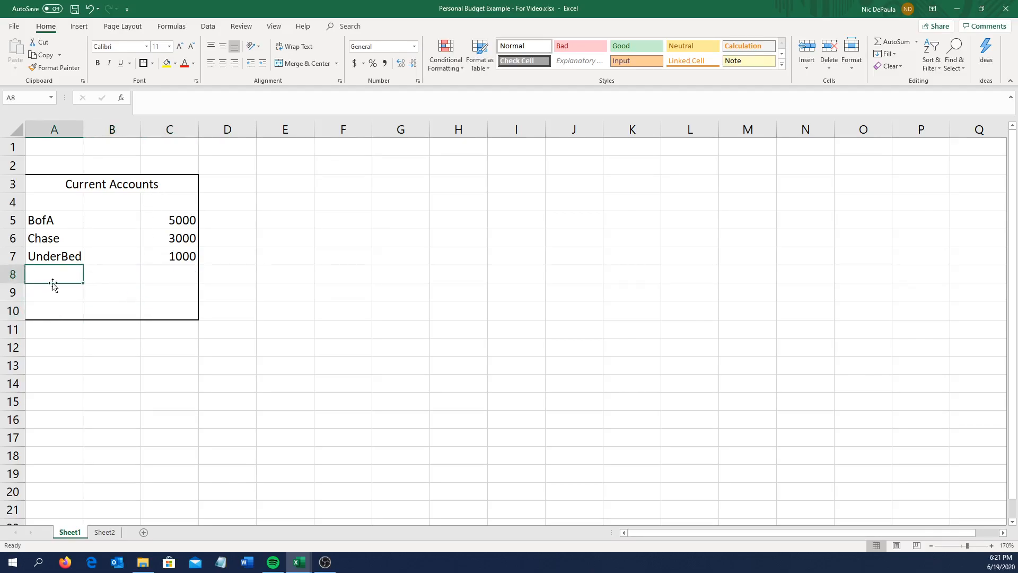
pyautogui.click(14, 276)
pyautogui.click(15, 292)
pyautogui.click(15, 278)
pyautogui.click(14, 292)
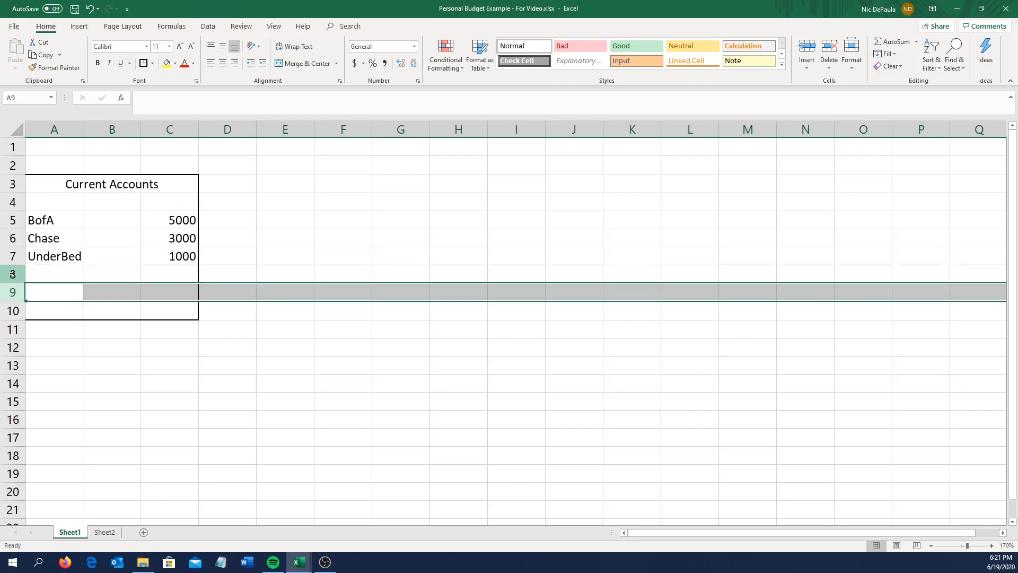
# Delete two of the empty rows below the UnderBed entry to shorten the Current Accounts box.
pyautogui.rightClick(13, 273)
pyautogui.click(11, 275)
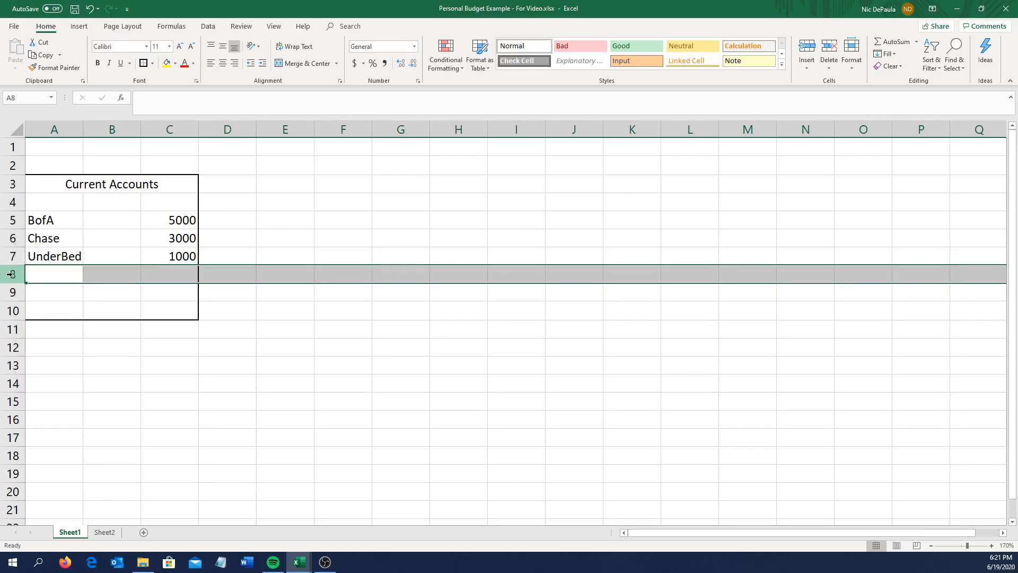
pyautogui.rightClick(11, 274)
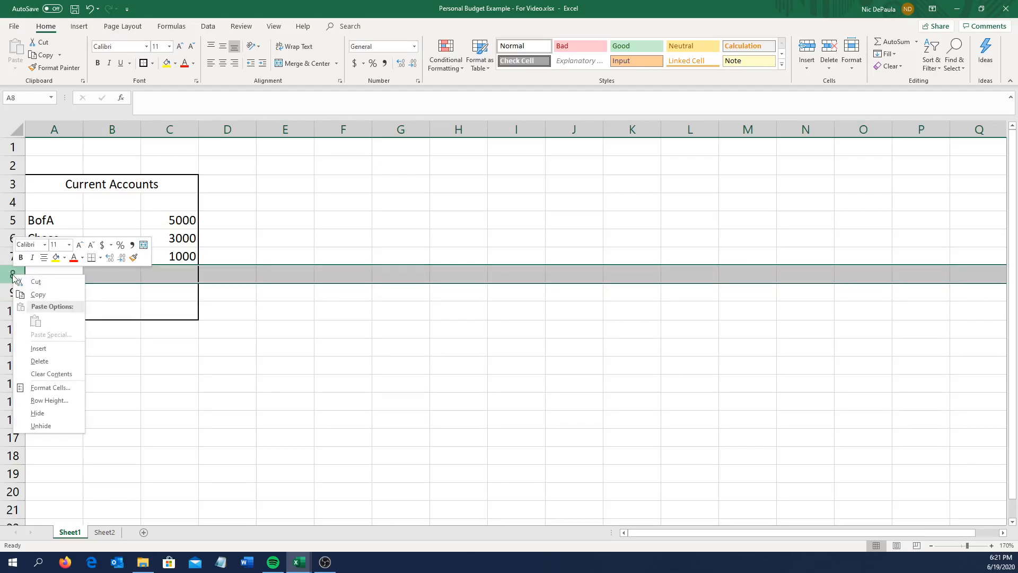
pyautogui.click(39, 361)
pyautogui.click(507, 299)
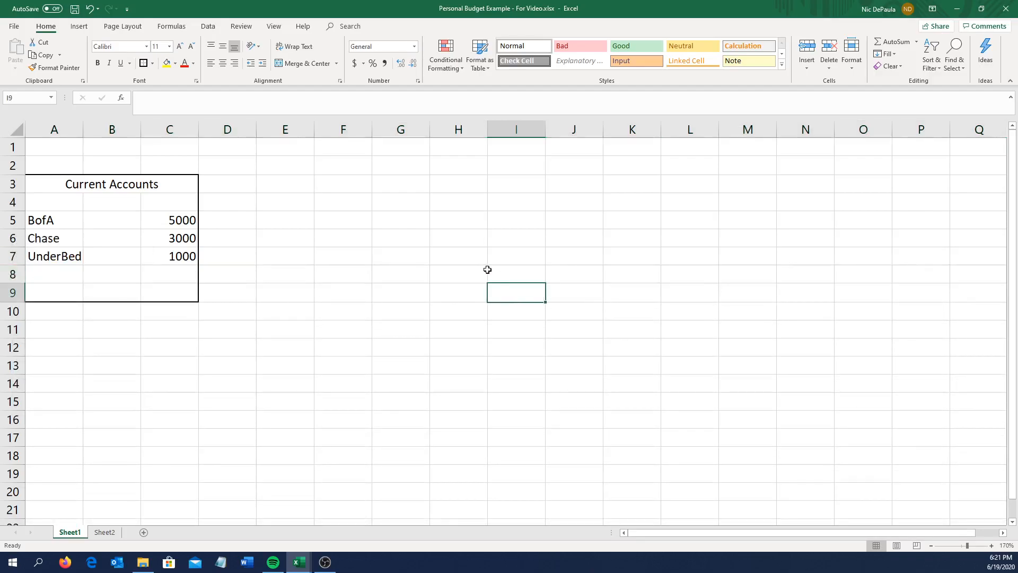
pyautogui.click(398, 260)
pyautogui.click(511, 347)
pyautogui.click(405, 275)
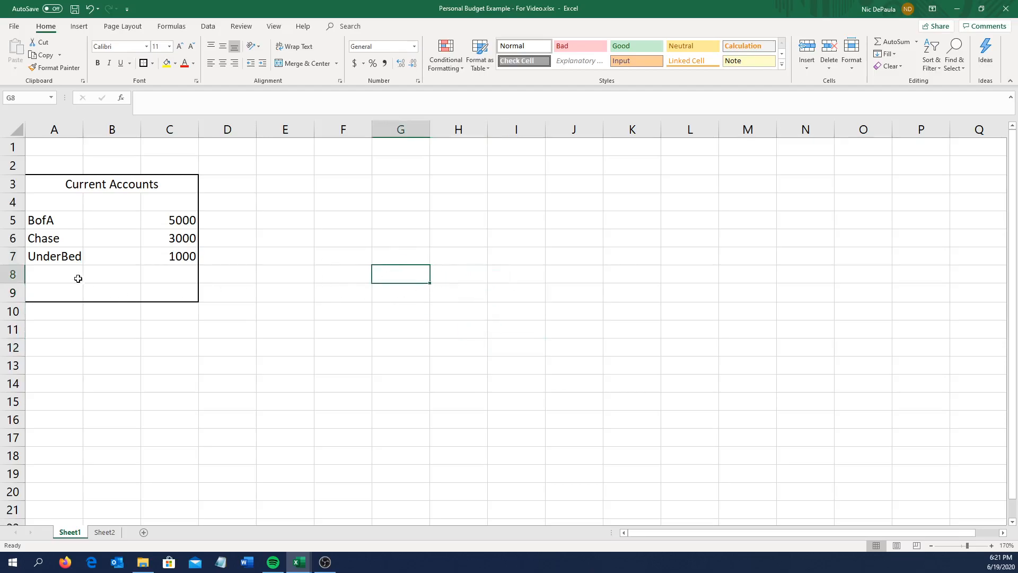
pyautogui.rightClick(12, 274)
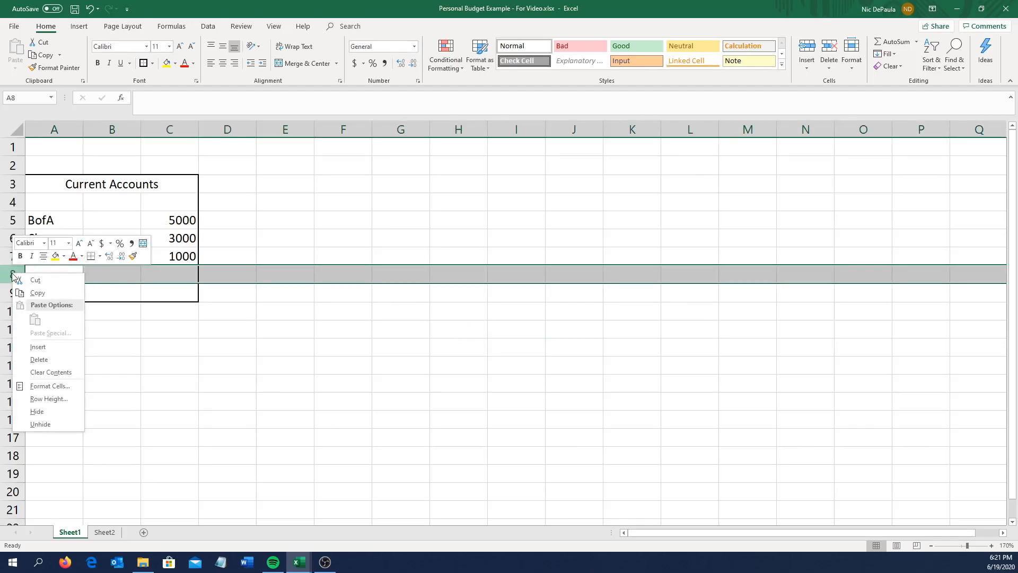
pyautogui.click(45, 359)
pyautogui.click(43, 361)
pyautogui.click(143, 314)
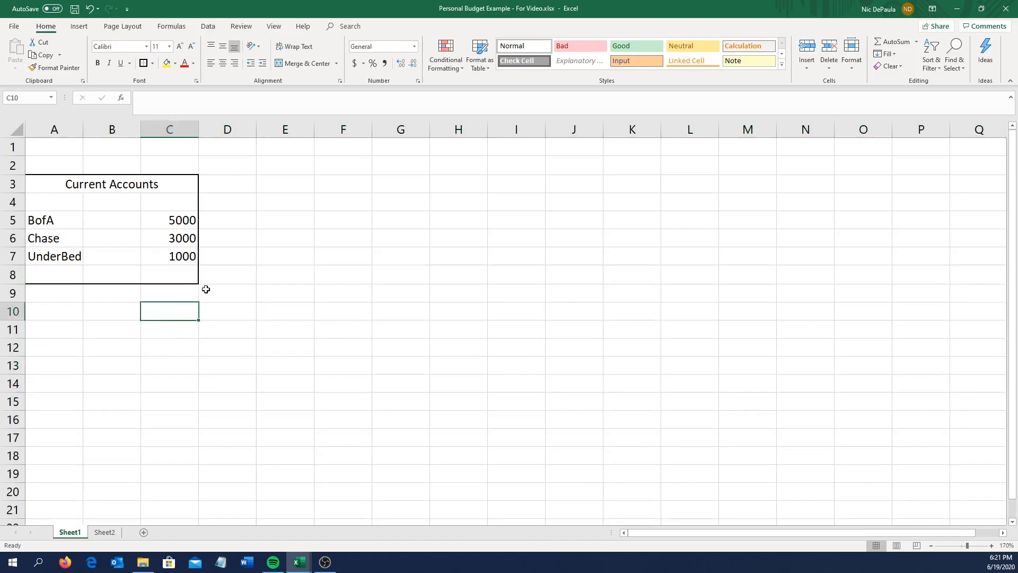
# Apply the dollar accounting number format to the account amounts in C5 to C7.
pyautogui.moveTo(182, 217); pyautogui.dragTo(178, 257)
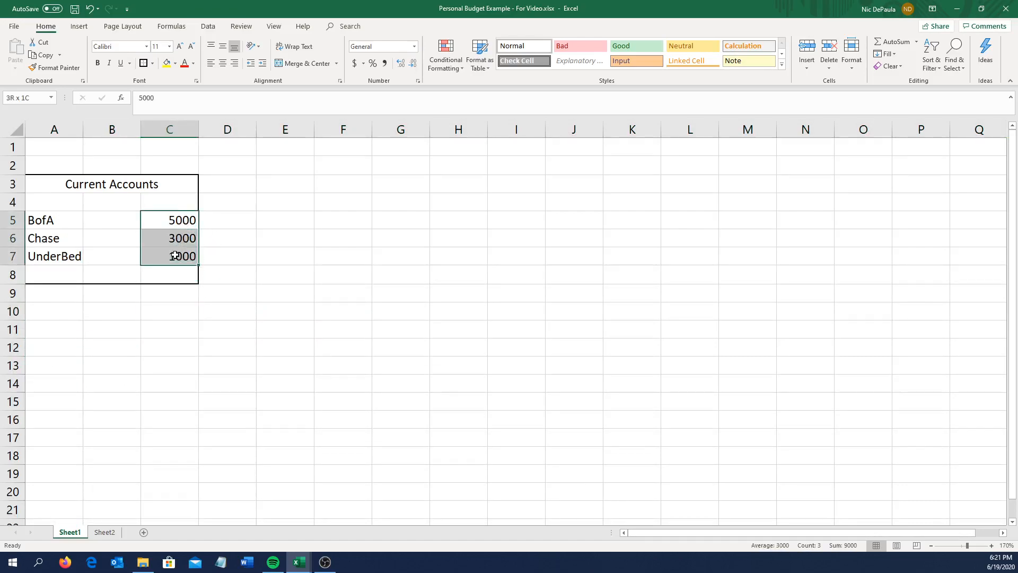
pyautogui.click(354, 64)
pyautogui.click(189, 307)
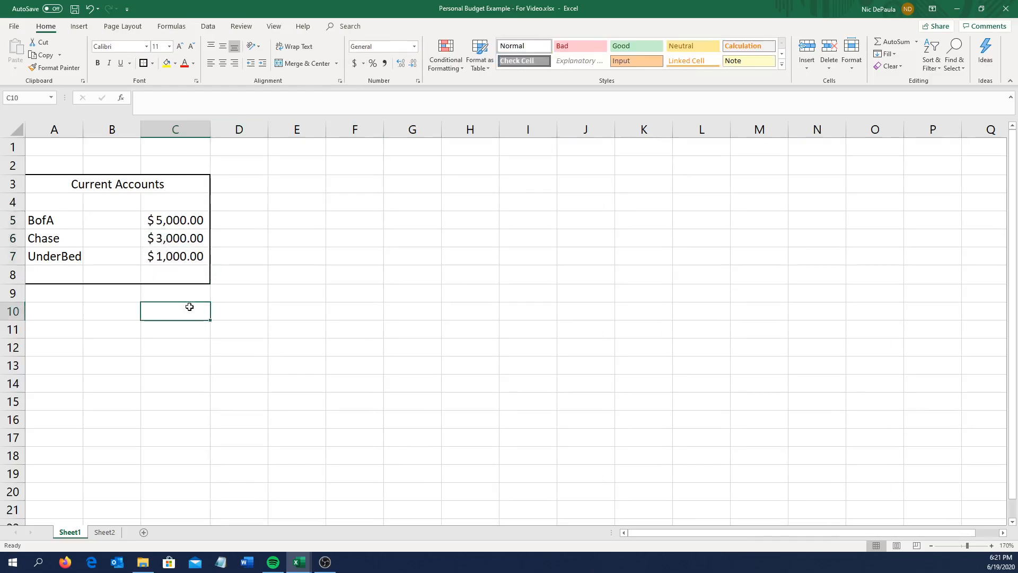
# Make the "Current Accounts" heading bold.
pyautogui.click(106, 184)
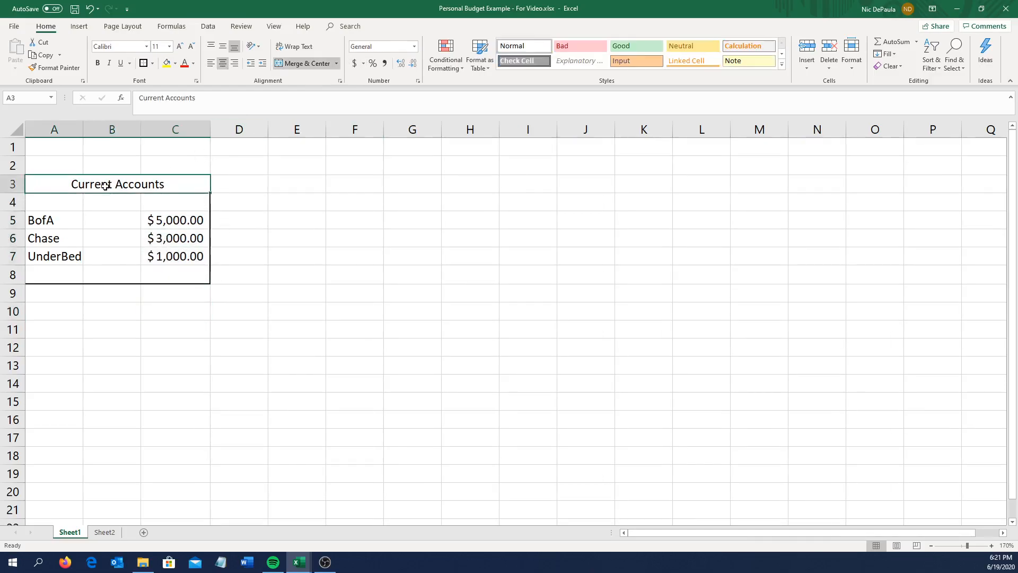
pyautogui.click(103, 217)
pyautogui.click(107, 182)
pyautogui.click(97, 63)
pyautogui.click(132, 318)
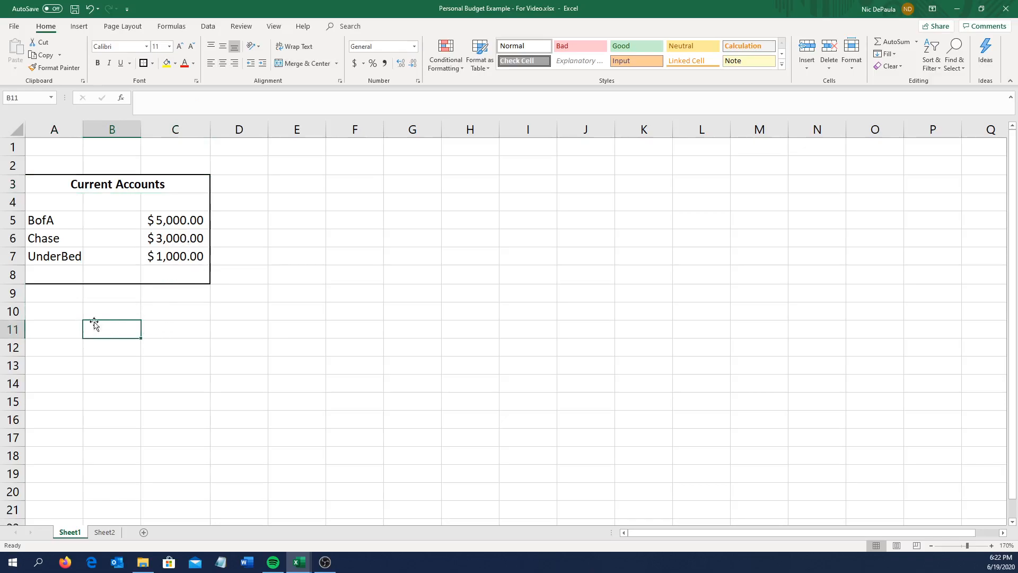
# Add an outside border around cells A10 to C18 for a second box below the accounts.
pyautogui.click(64, 312)
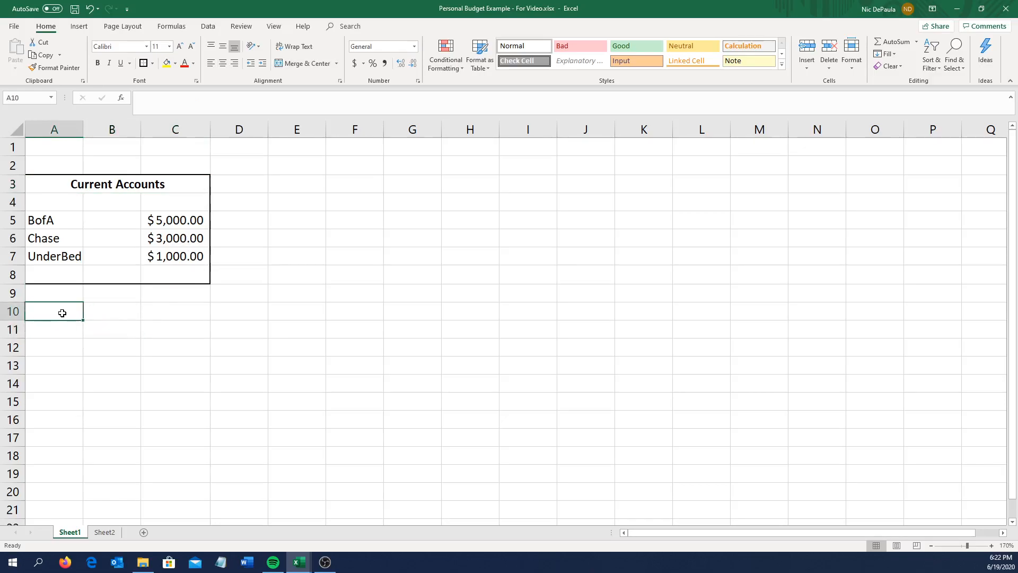
pyautogui.keyDown('shift'); pyautogui.click(177, 455); pyautogui.keyUp('shift')
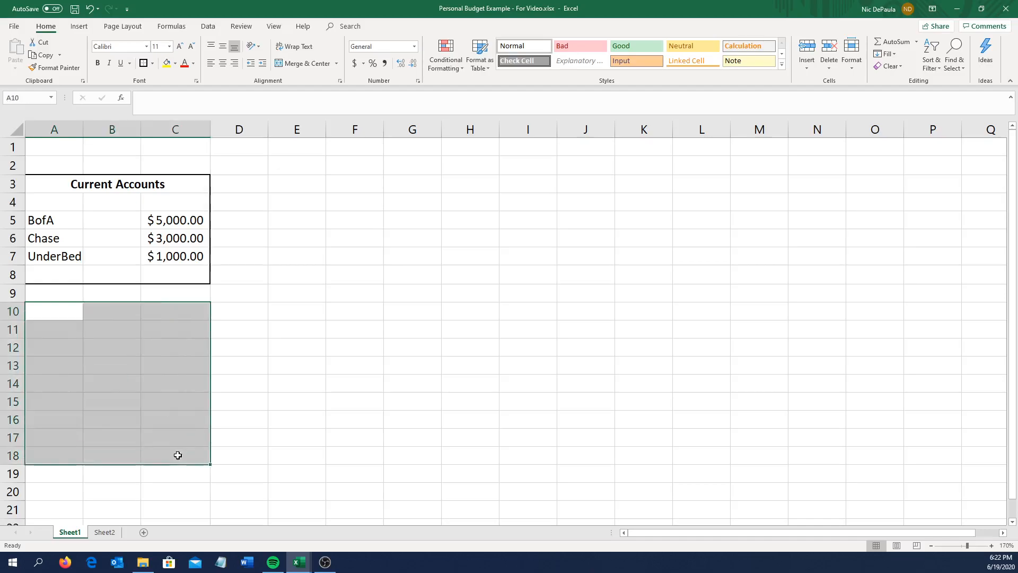
pyautogui.click(45, 312)
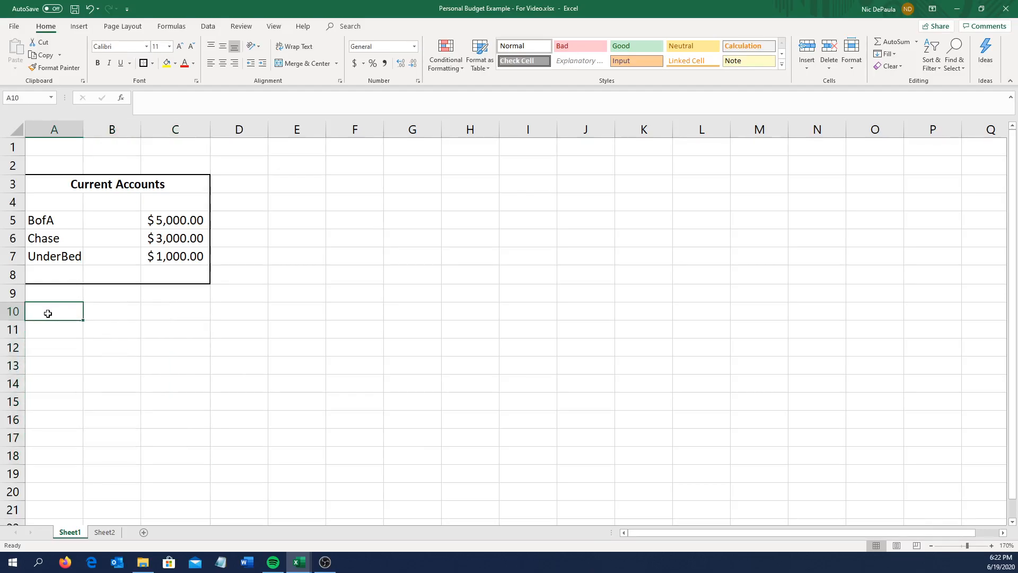
pyautogui.keyDown('shift'); pyautogui.click(188, 459); pyautogui.keyUp('shift')
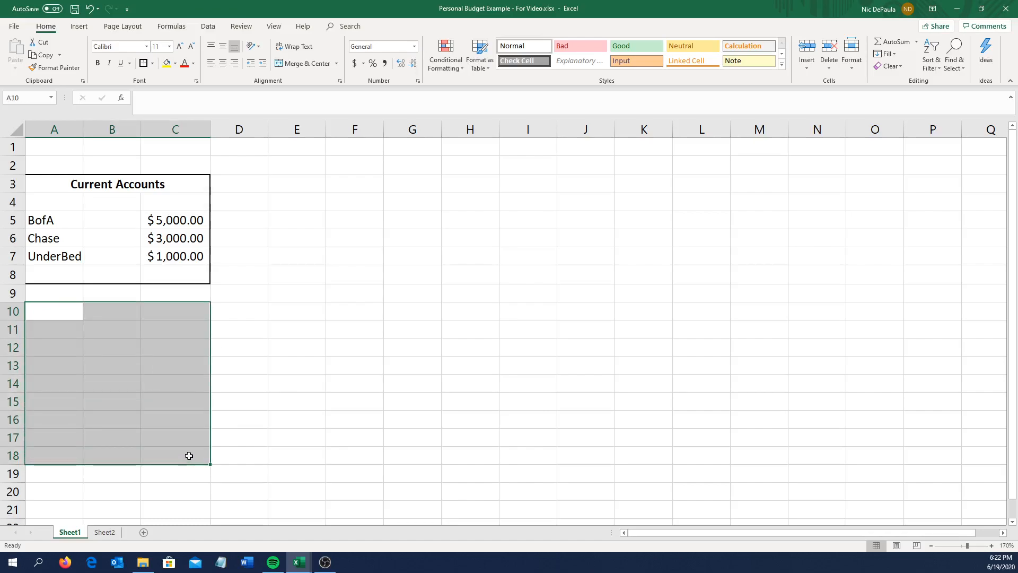
pyautogui.click(142, 64)
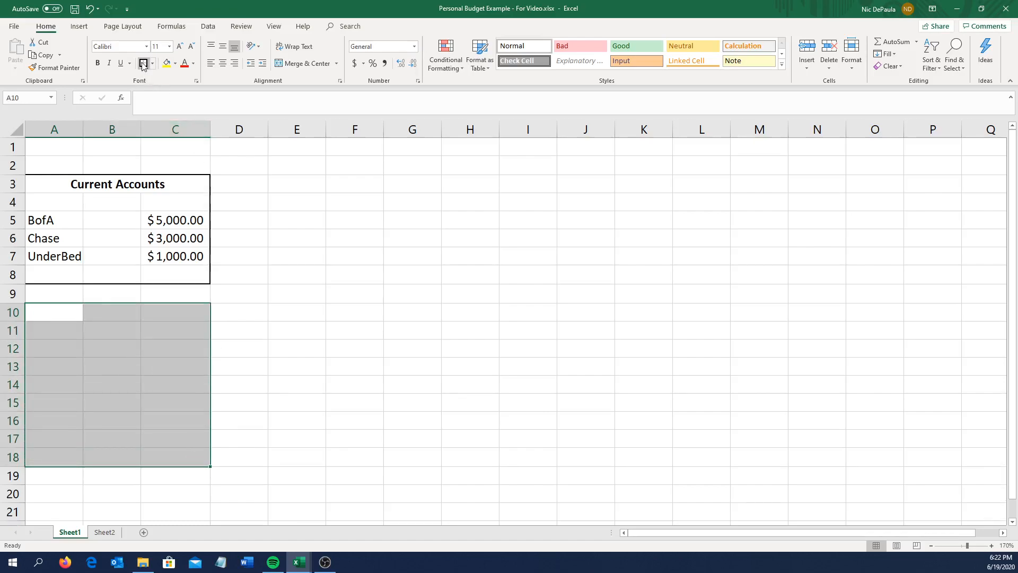
pyautogui.click(287, 313)
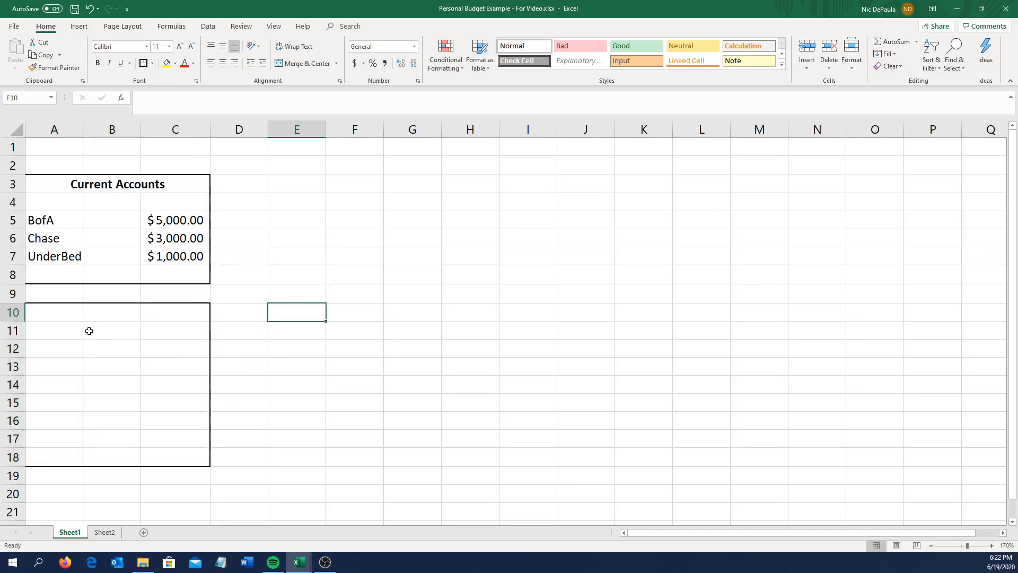
# Enter the heading "Monthly Expenses" in B10 and merge and center it across A10 to C10.
pyautogui.click(125, 314)
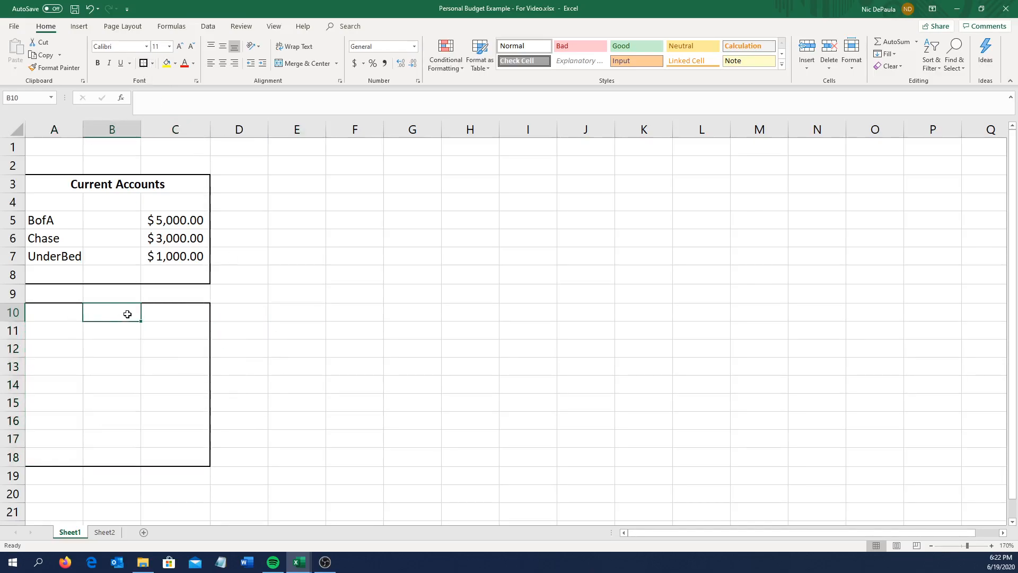
pyautogui.write('Monthly Expenses')
pyautogui.click(354, 367)
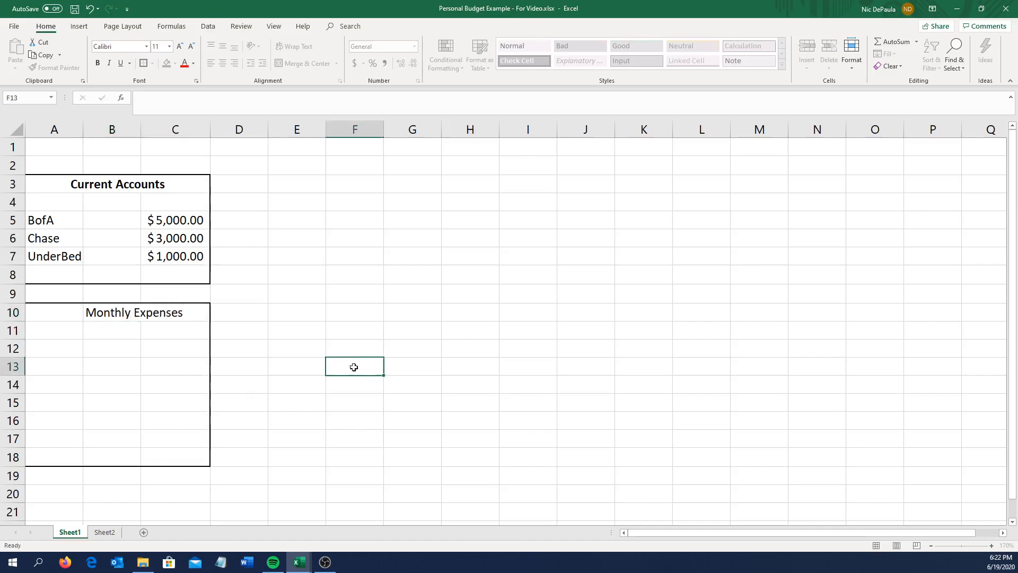
pyautogui.moveTo(57, 312); pyautogui.dragTo(160, 308)
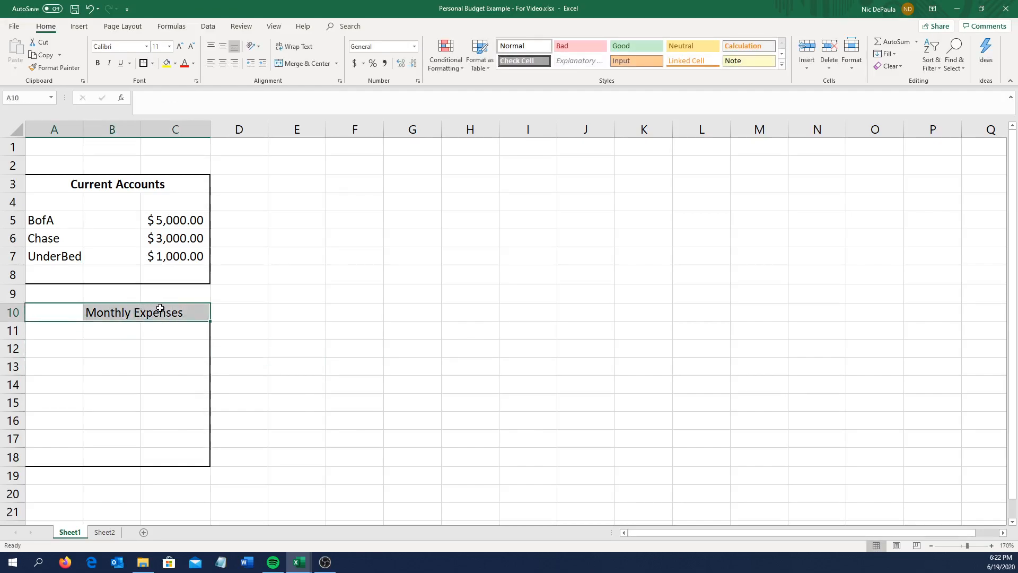
pyautogui.click(303, 63)
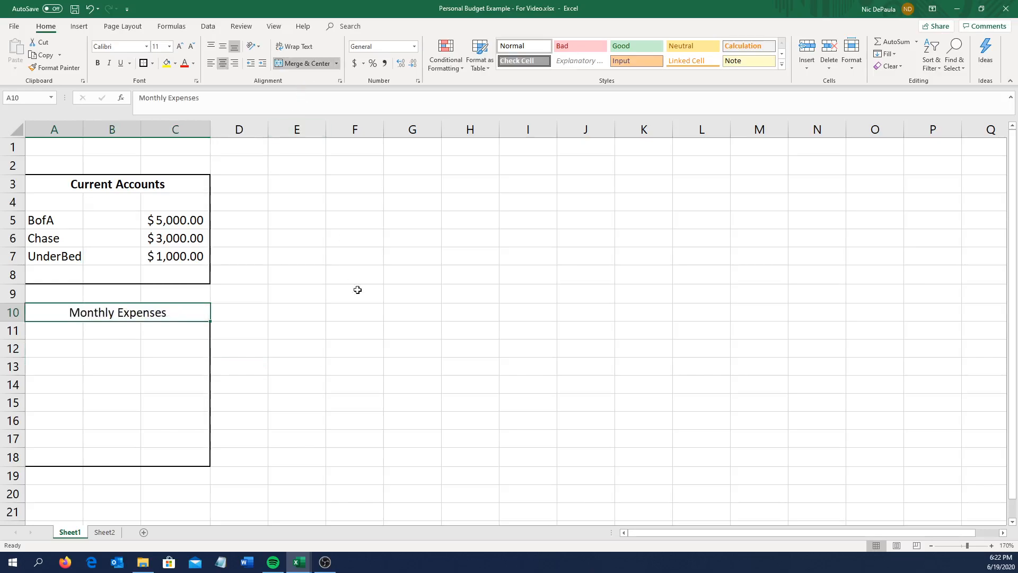
# Make the "Monthly Expenses" heading bold.
pyautogui.click(361, 311)
pyautogui.click(100, 310)
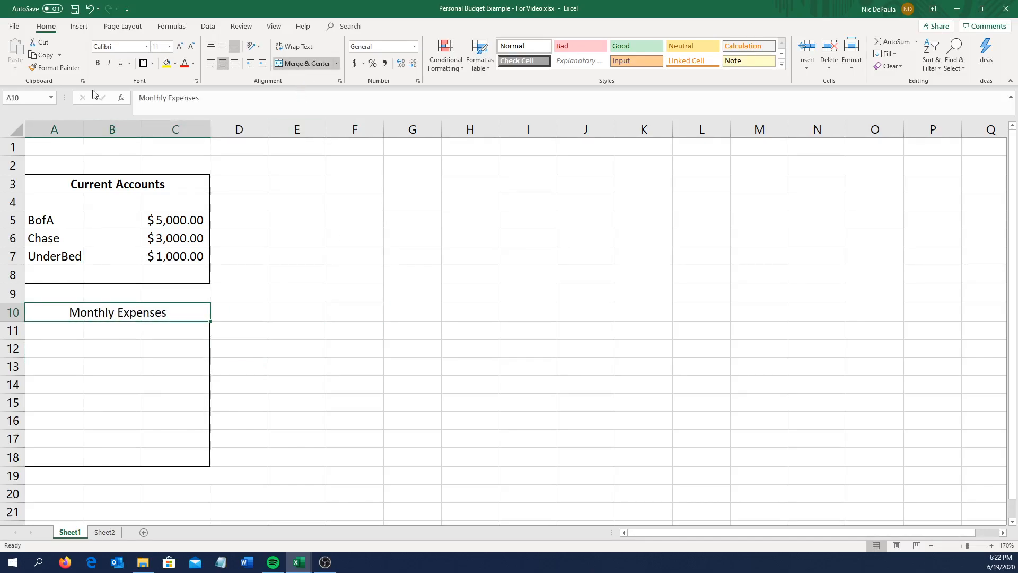
pyautogui.click(98, 64)
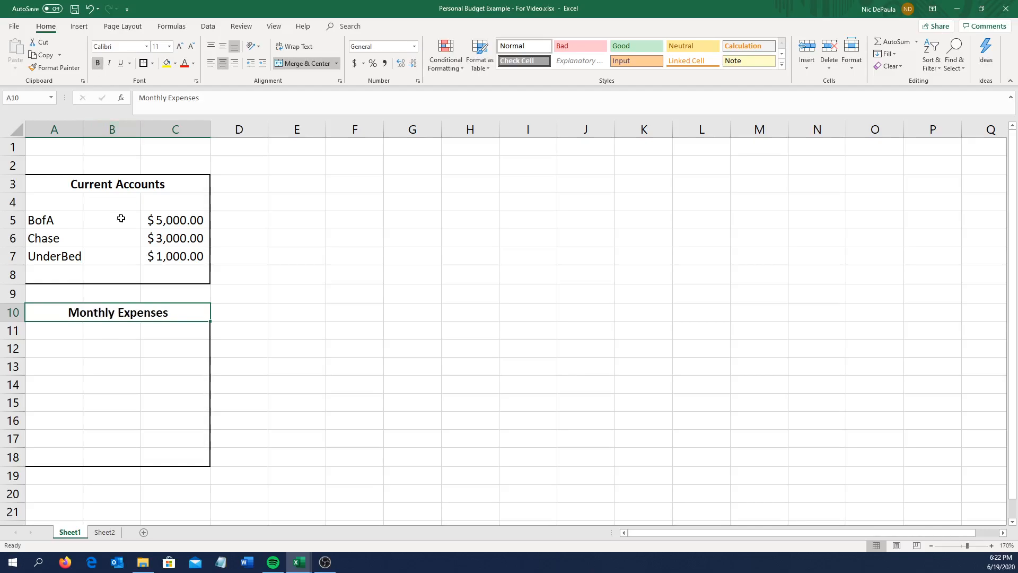
# Enter the expense labels "Rent", "Loan" and "Food" in cells A12 to A14.
pyautogui.click(66, 360)
pyautogui.doubleClick(44, 352)
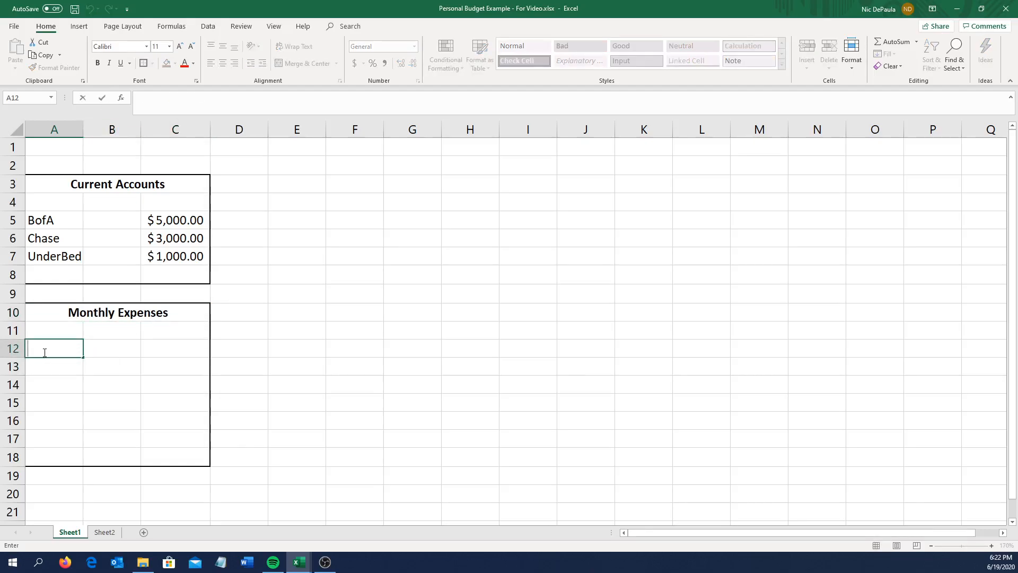
pyautogui.write('Rent')
pyautogui.click(55, 368)
pyautogui.write('Lo')
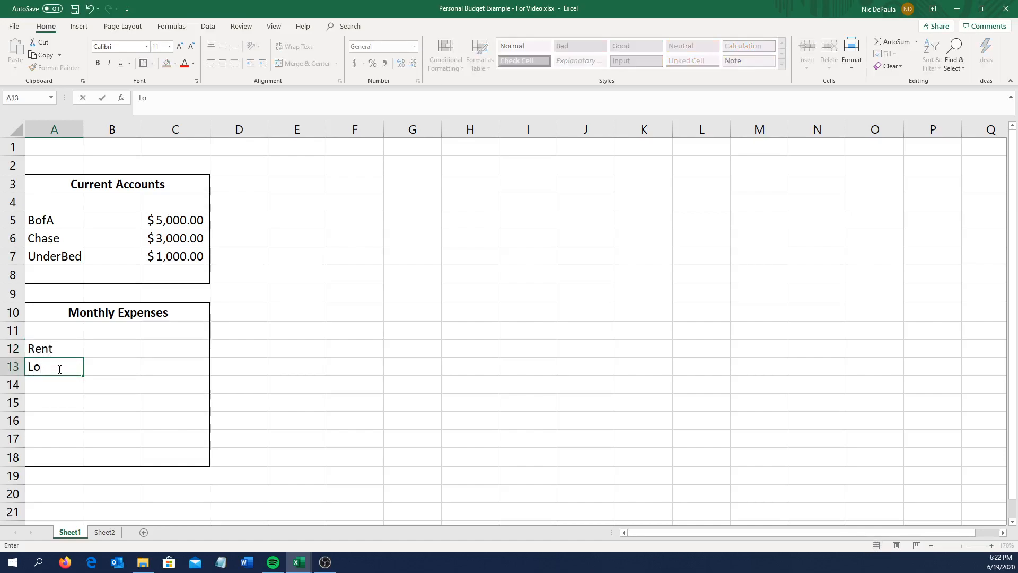
pyautogui.write('an')
pyautogui.doubleClick(68, 386)
pyautogui.write('Food')
# Enter the expense labels "Car", "Entertainment" and "Other" in cells A15 to A17.
pyautogui.click(59, 403)
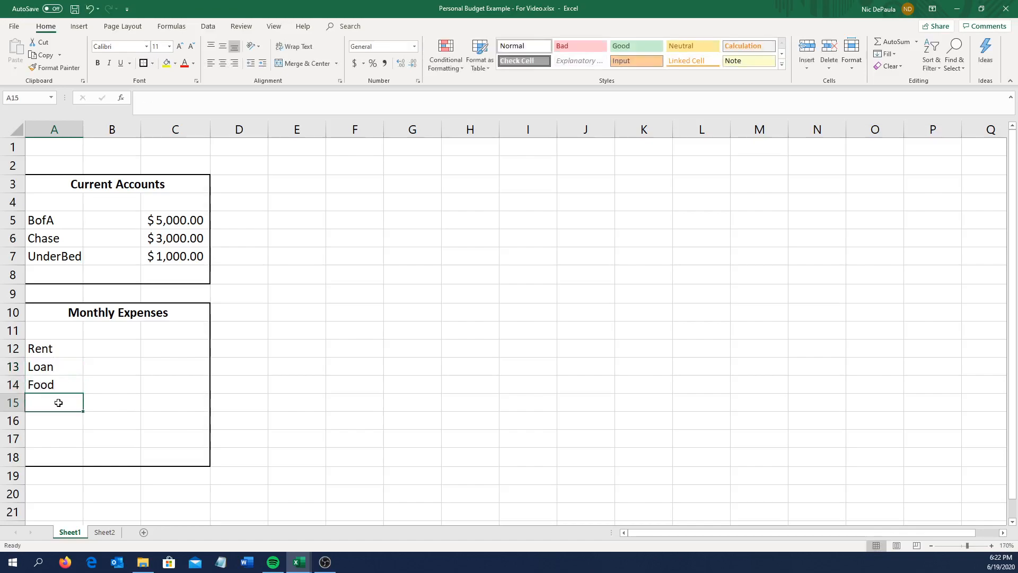
pyautogui.write('Car')
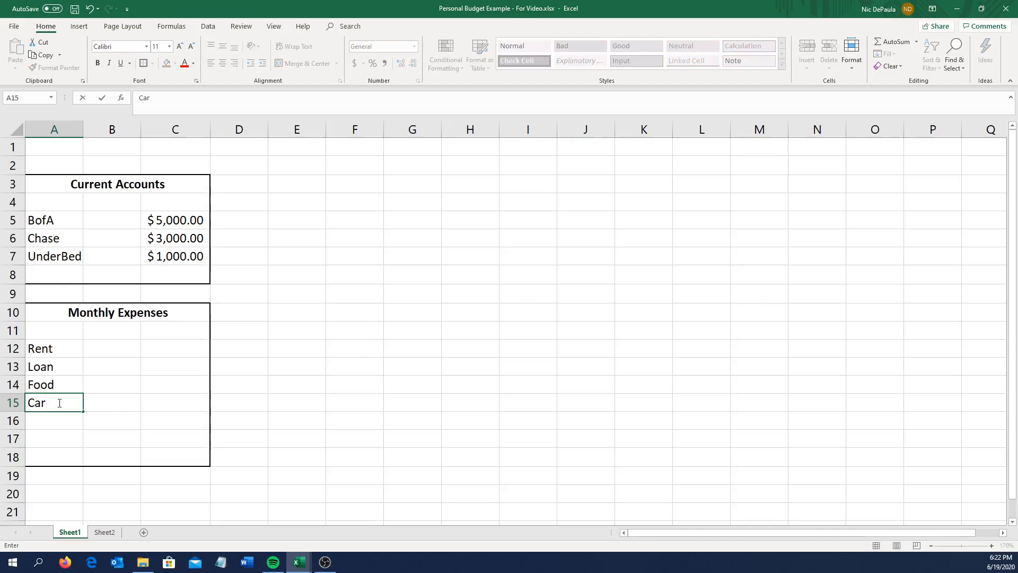
pyautogui.click(45, 423)
pyautogui.write('E')
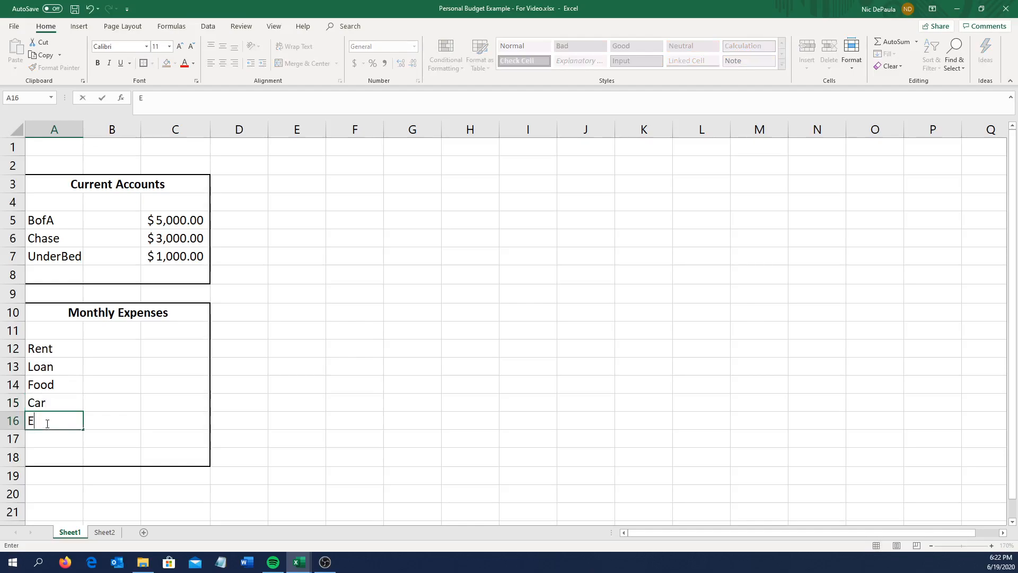
pyautogui.write('ntertainment')
pyautogui.click(44, 441)
pyautogui.write('Other')
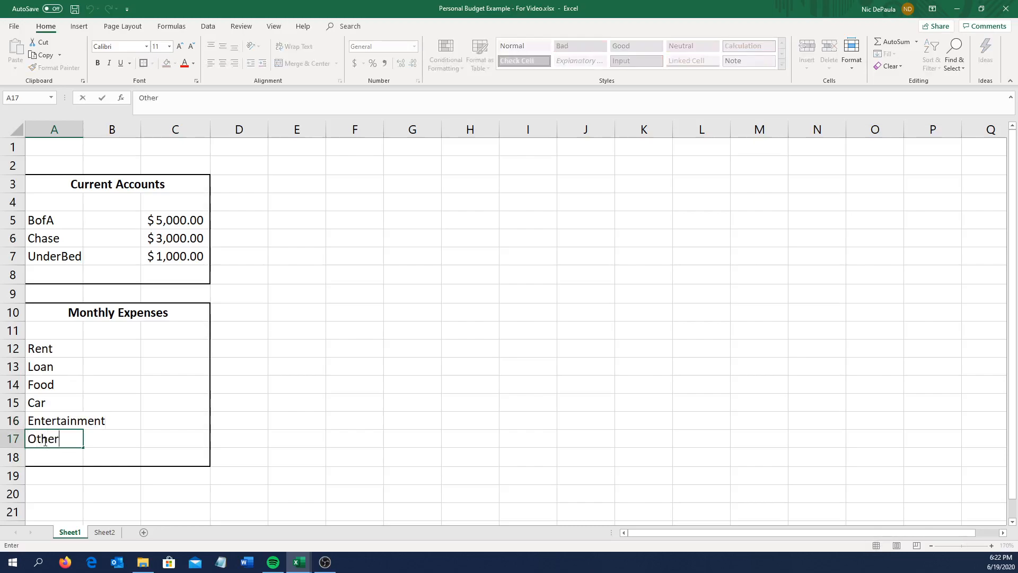
pyautogui.click(143, 446)
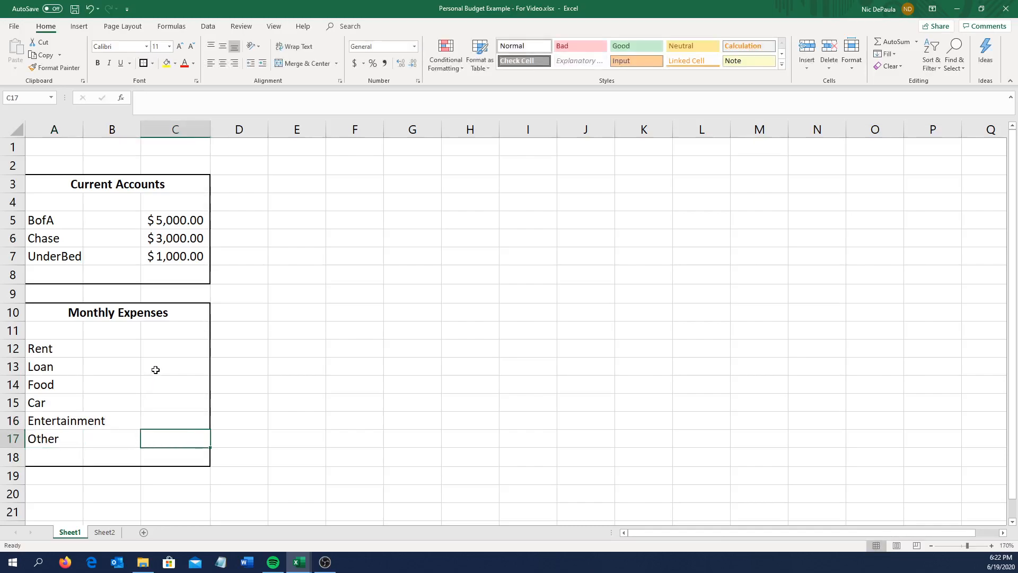
# Enter the Rent amount 1000 in C12 and the Loan amount 100 in C13.
pyautogui.click(165, 350)
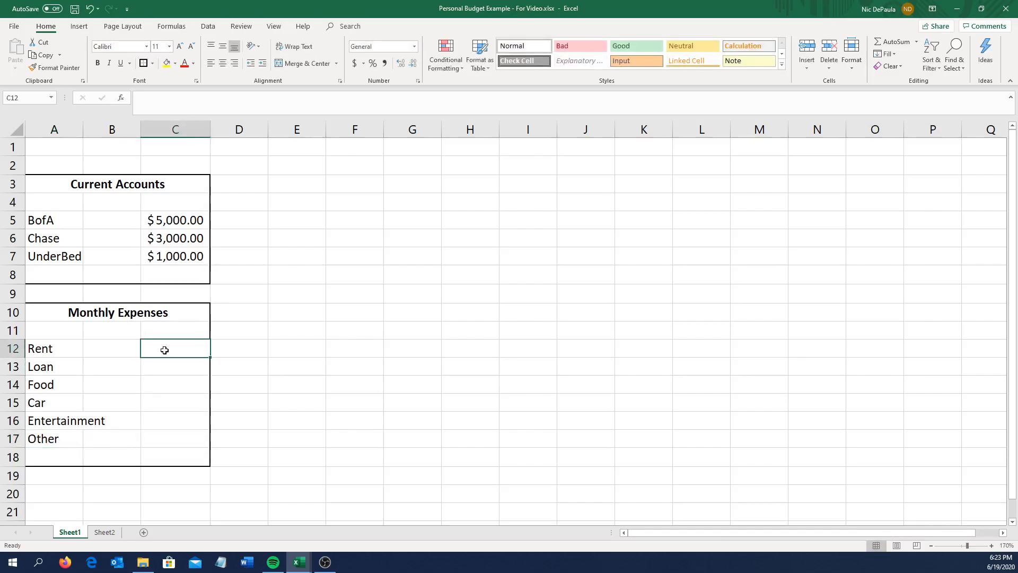
pyautogui.write('1000')
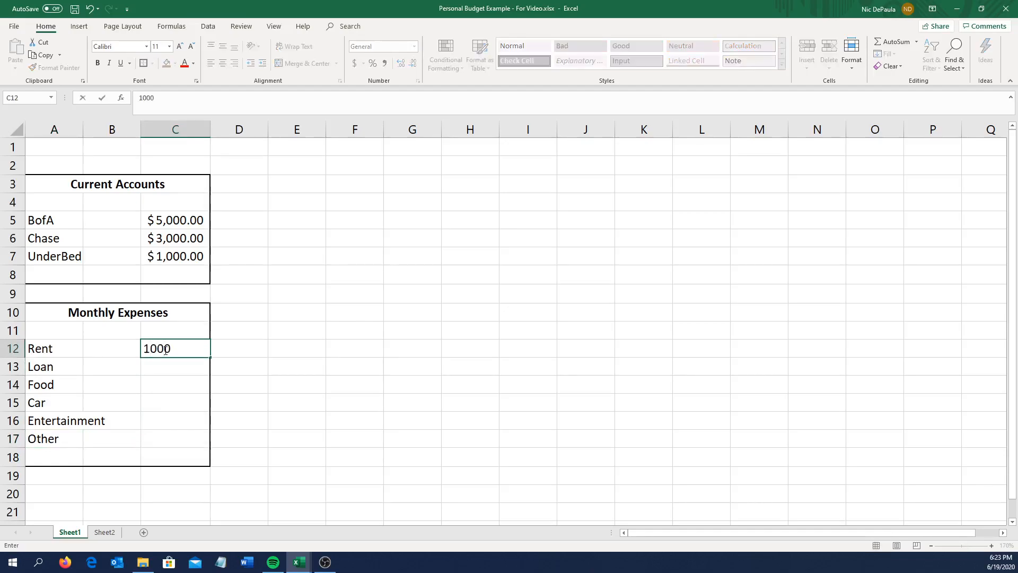
pyautogui.press('Return')
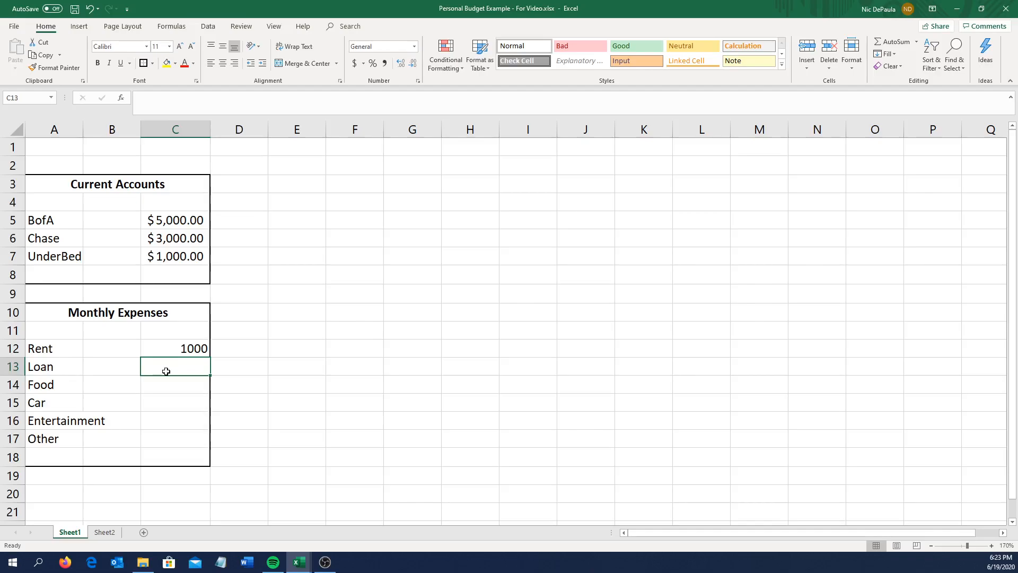
pyautogui.write('100')
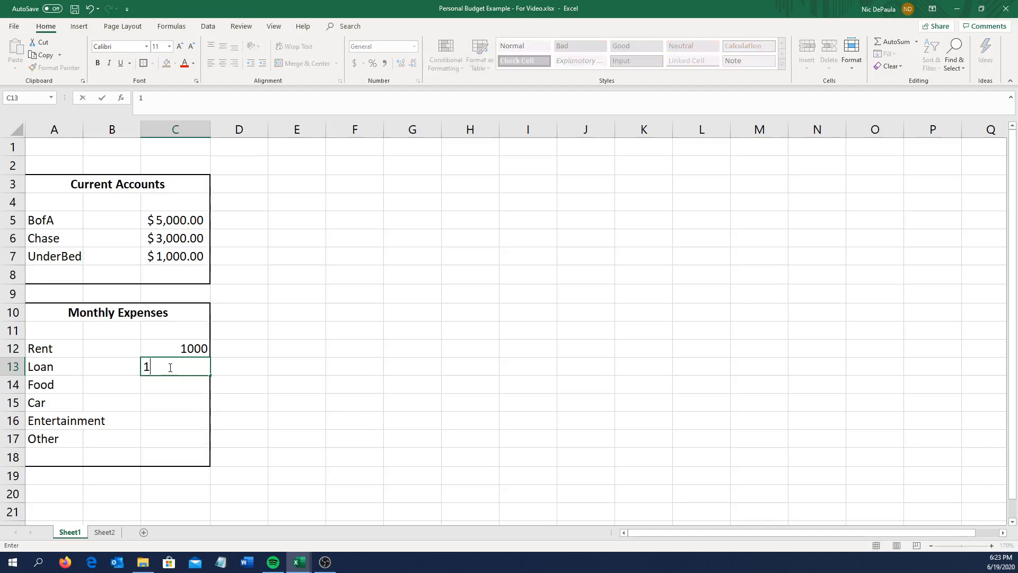
pyautogui.press('BackSpace')
pyautogui.press('BackSpace')
pyautogui.write('00')
# Enter the Food amount 400 in C14 and the Car amount 100 in C15.
pyautogui.click(168, 387)
pyautogui.write('400')
pyautogui.press('Return')
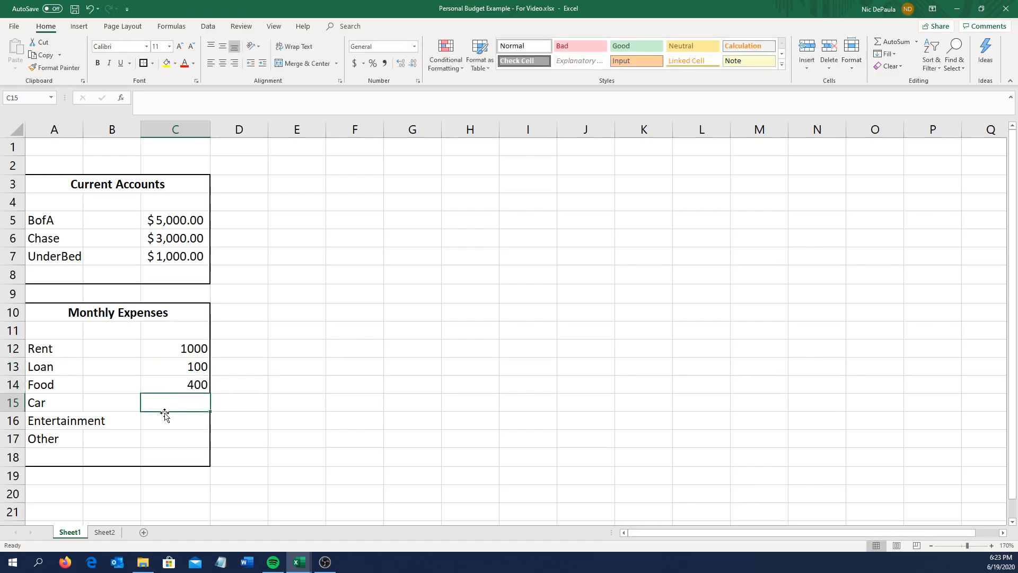
pyautogui.write('100')
pyautogui.press('Return')
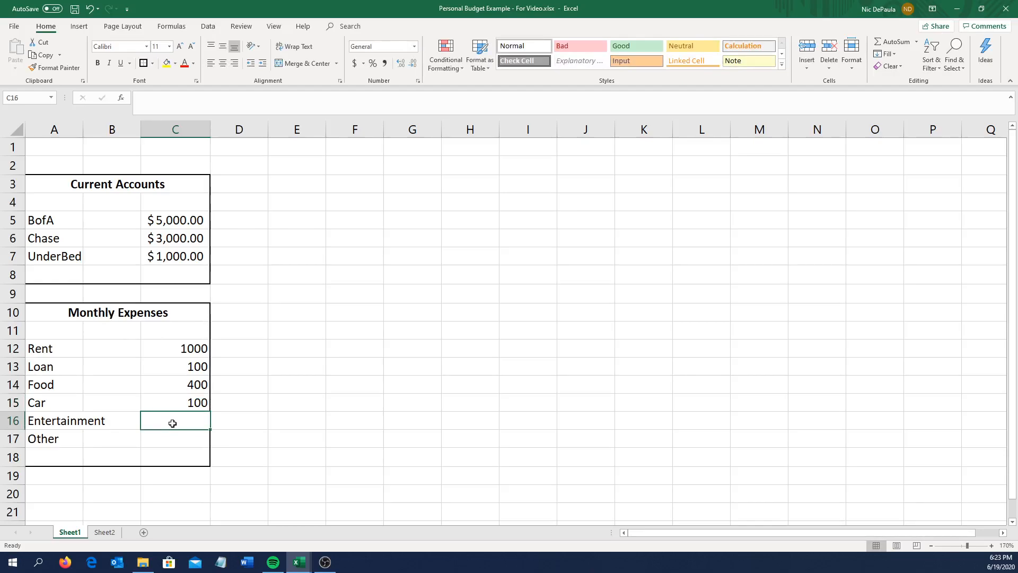
# Enter the Entertainment amount 200 in C16 and the amount 100 for Other in C17.
pyautogui.write('200')
pyautogui.press('Return')
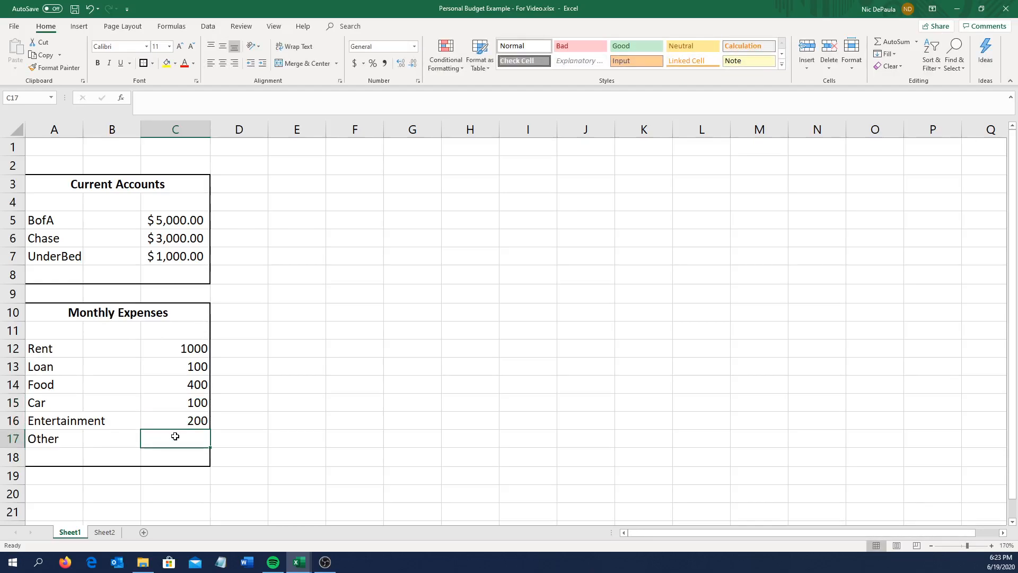
pyautogui.write('100')
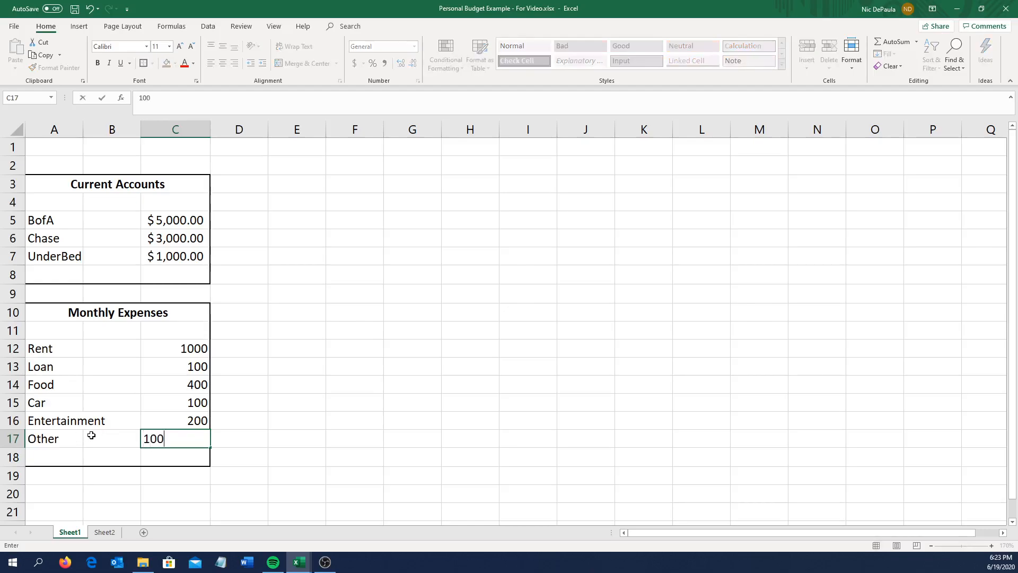
pyautogui.click(309, 441)
# Change the expense label in A17 from "Other" to "Phone".
pyautogui.click(80, 443)
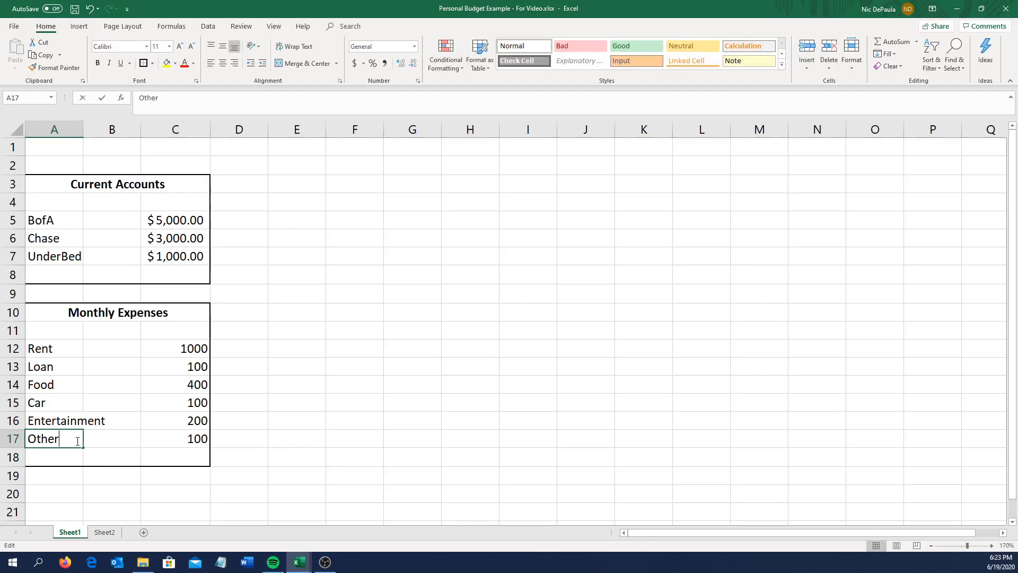
pyautogui.doubleClick(78, 441)
pyautogui.press('BackSpace')
pyautogui.press('BackSpace')
pyautogui.press('BackSpace')
pyautogui.press('BackSpace')
pyautogui.press('BackSpace')
pyautogui.write('PHone')
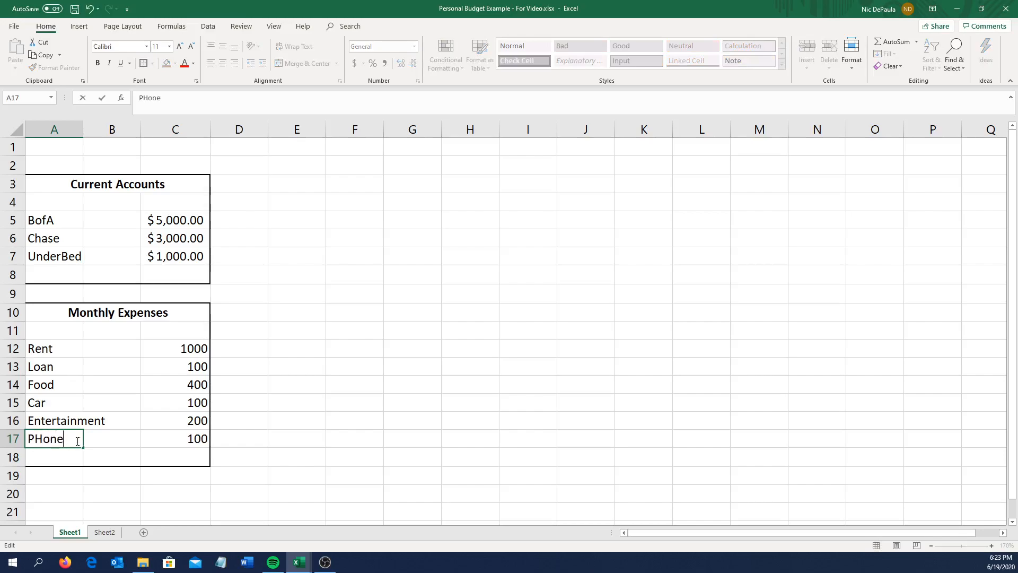
pyautogui.press('BackSpace')
pyautogui.press('BackSpace')
pyautogui.press('BackSpace')
pyautogui.press('BackSpace')
pyautogui.write('hone')
# Set the Phone amount in C17 to 50.
pyautogui.click(157, 440)
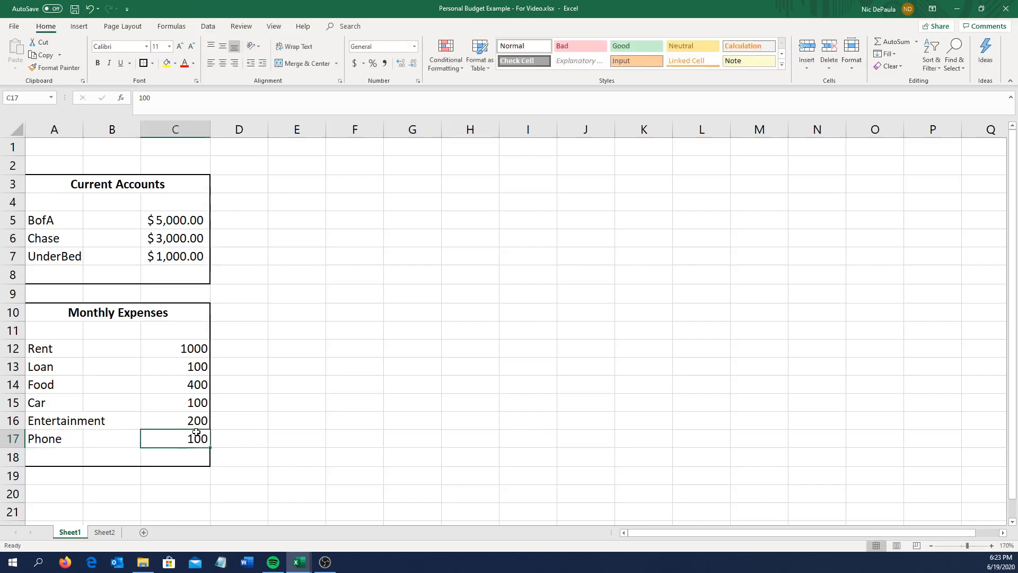
pyautogui.write('50')
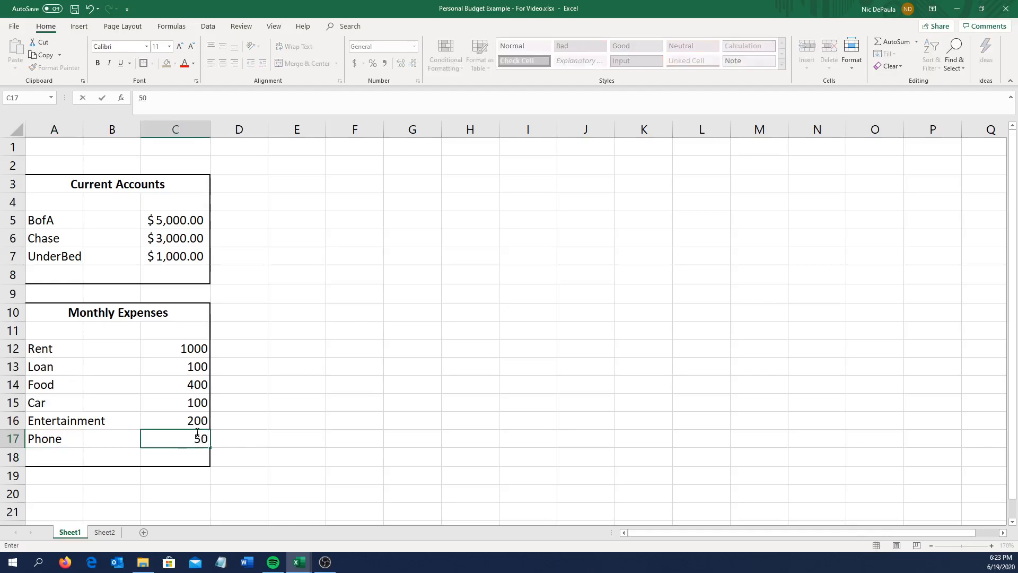
pyautogui.click(314, 437)
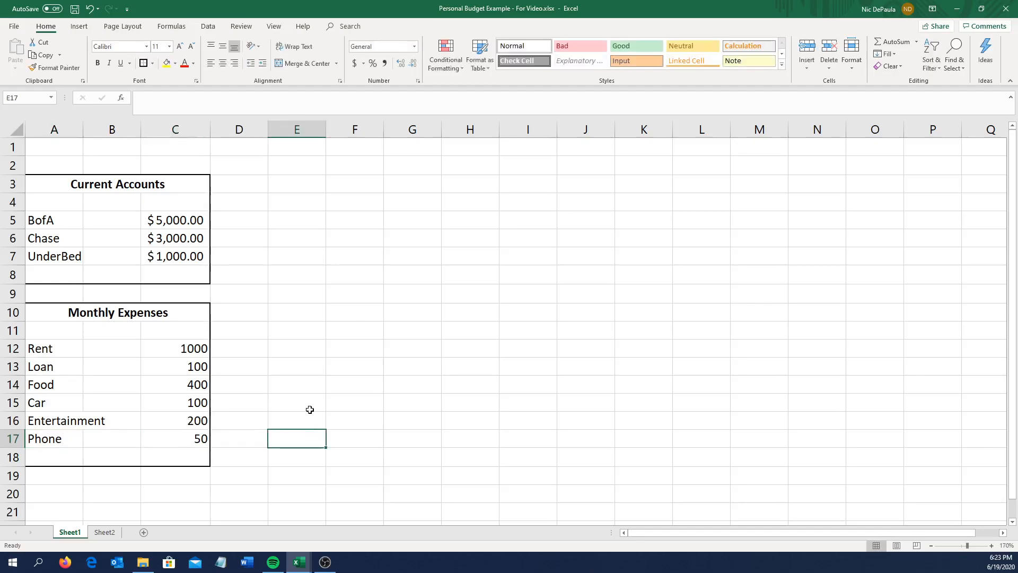
# Insert a blank row at row 18, inside the Monthly Expenses box below Phone.
pyautogui.click(10, 458)
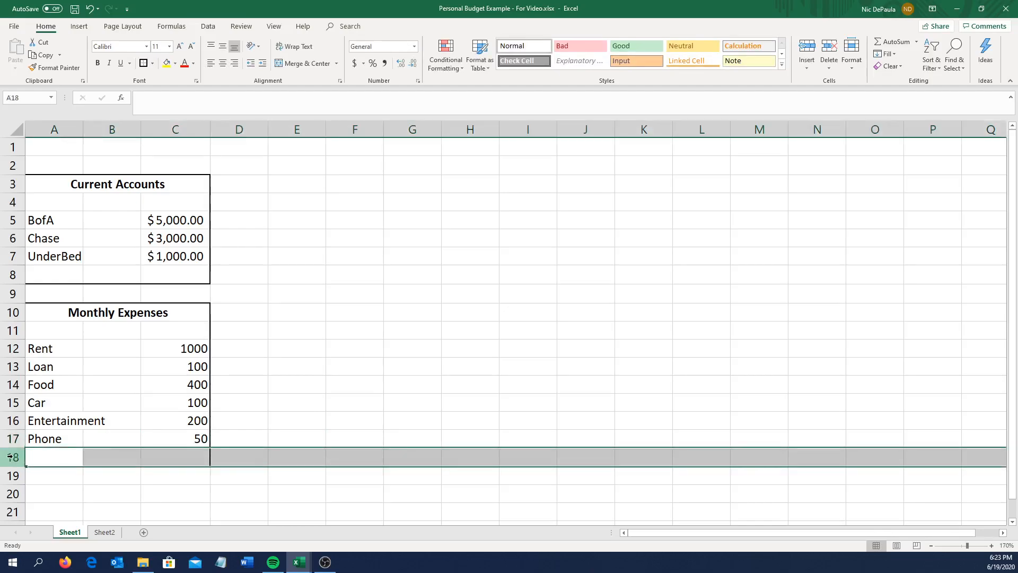
pyautogui.rightClick(9, 458)
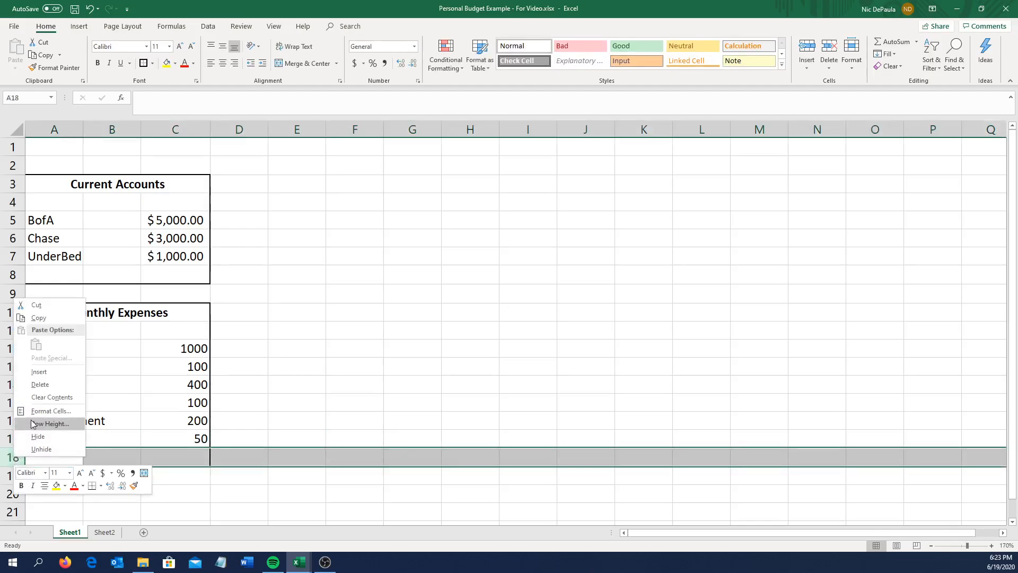
pyautogui.click(49, 371)
pyautogui.click(49, 369)
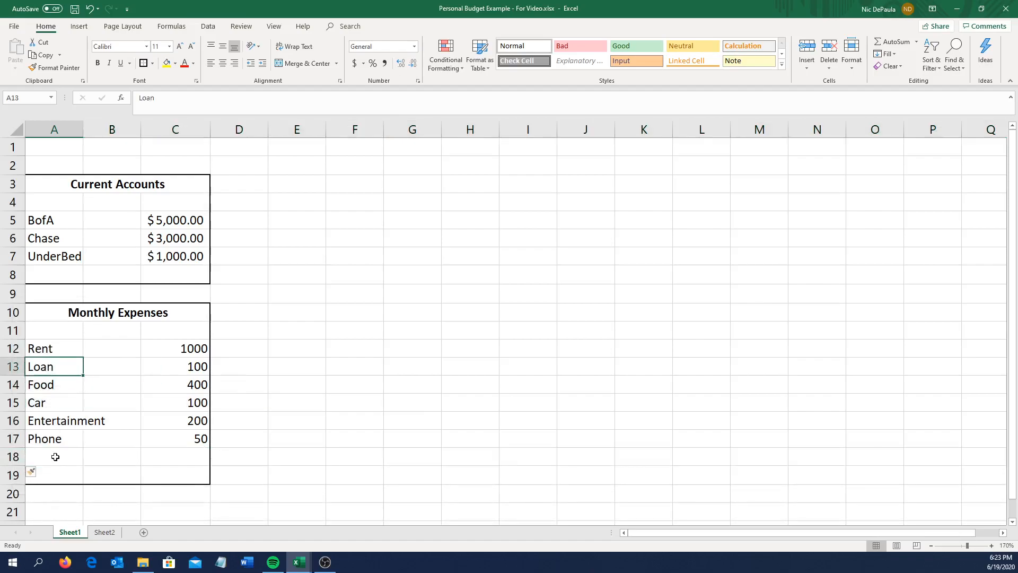
pyautogui.rightClick(9, 457)
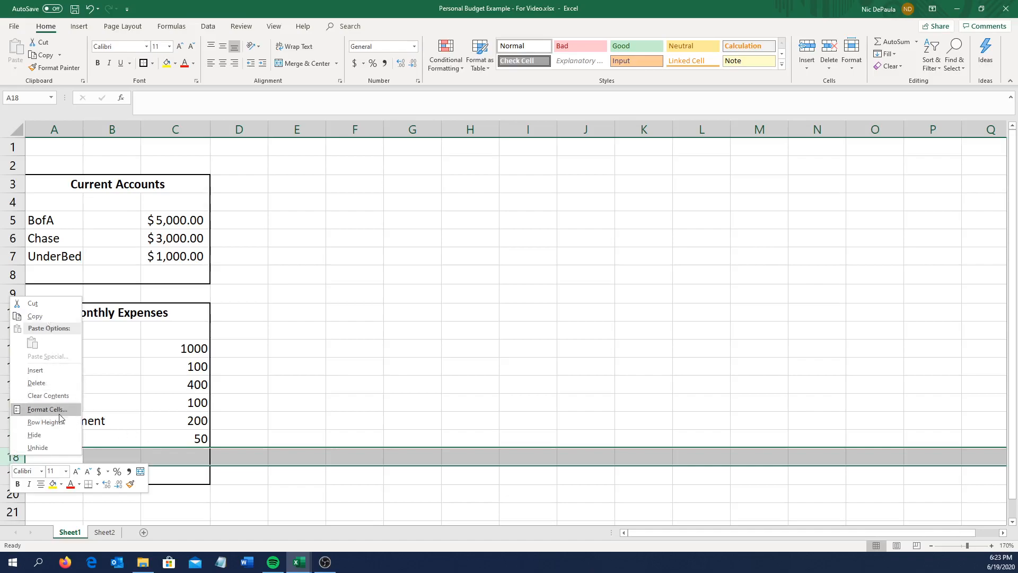
pyautogui.click(325, 488)
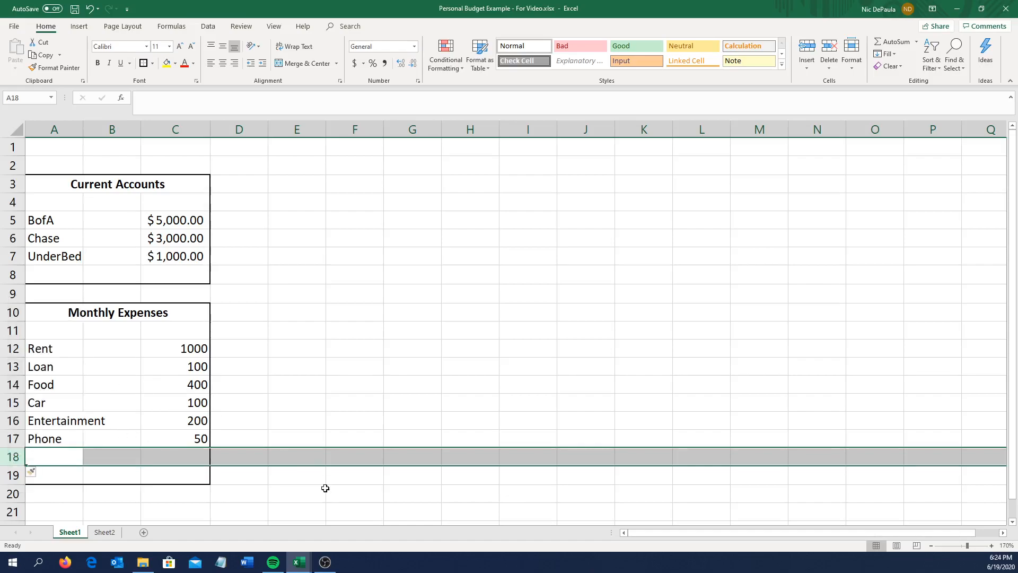
# Enter the label "Total" in A19, on the last row of the Monthly Expenses box.
pyautogui.click(70, 474)
pyautogui.write('Tota')
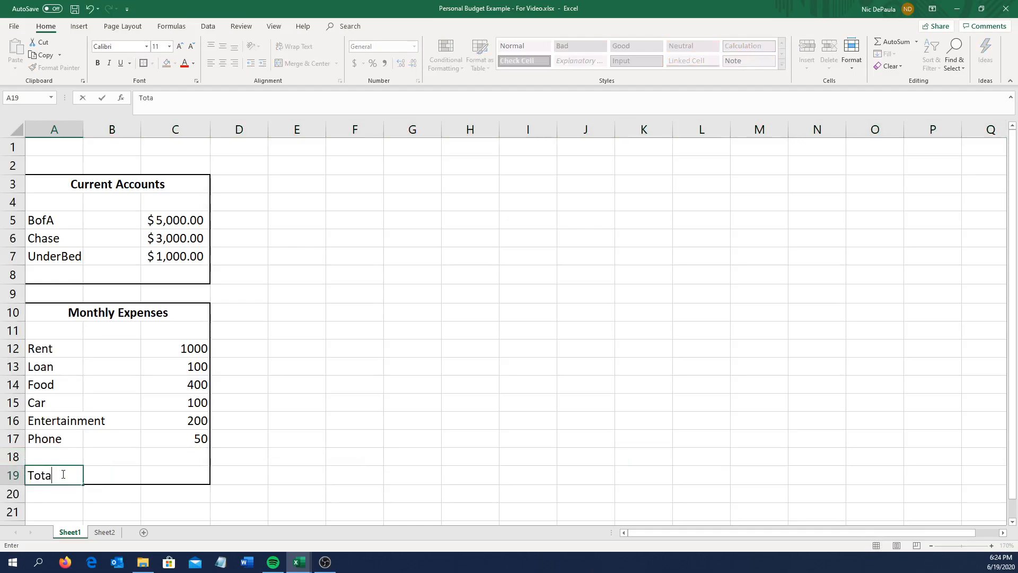
pyautogui.write('l')
pyautogui.click(269, 471)
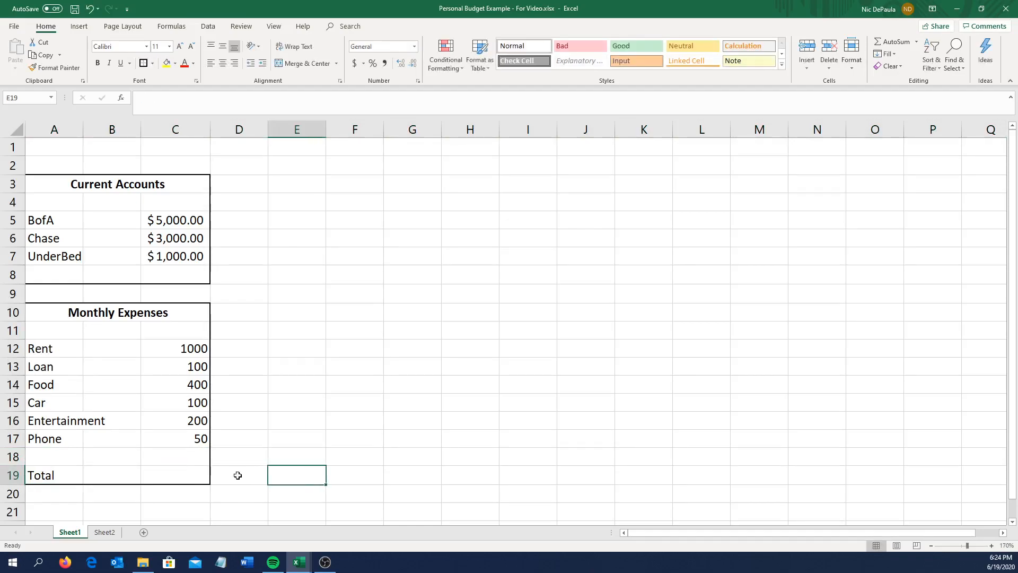
# Enter the formula =C12+C13+C14 in C19 to add the Rent, Loan and Food amounts.
pyautogui.click(53, 474)
pyautogui.click(162, 476)
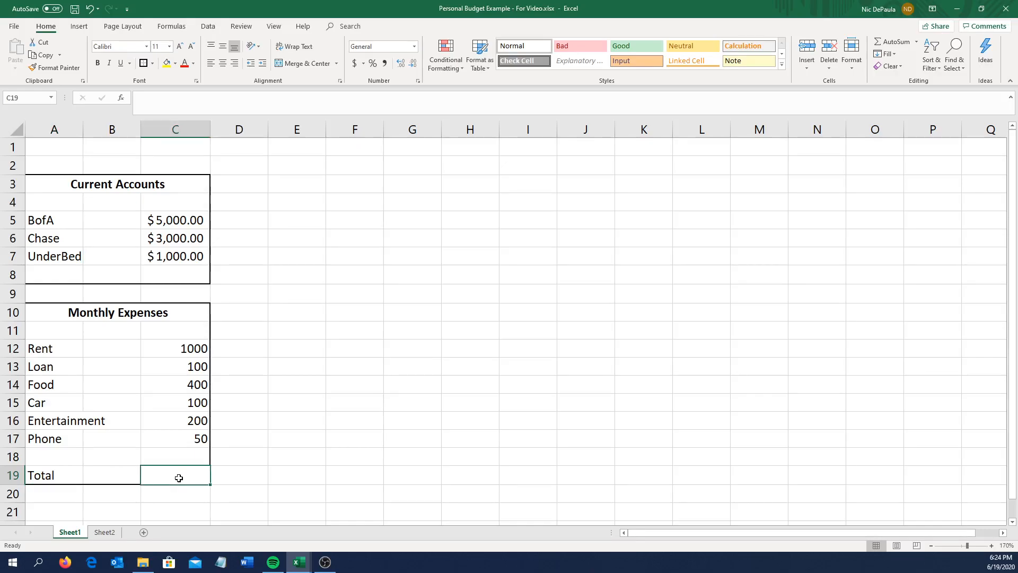
pyautogui.click(170, 105)
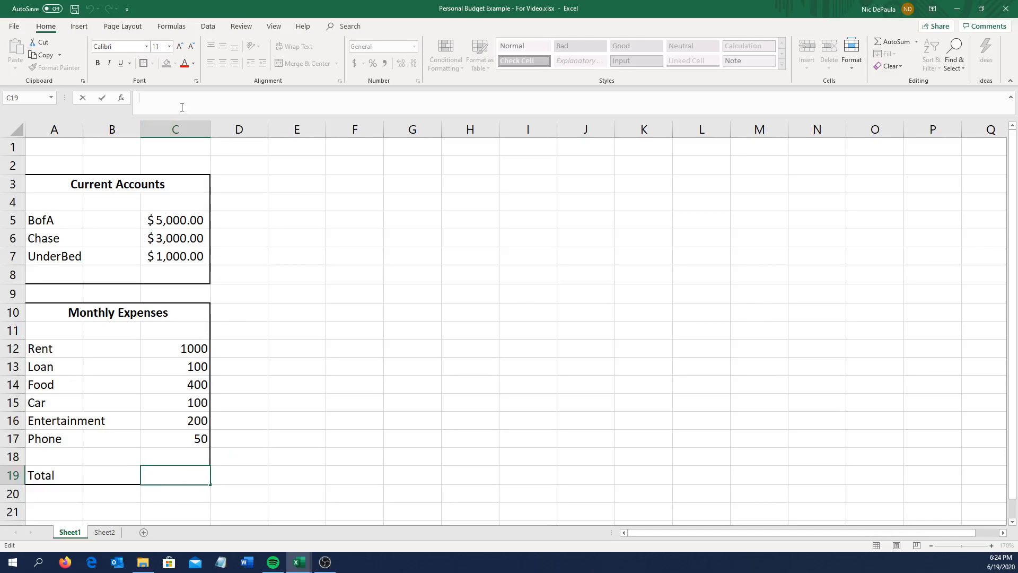
pyautogui.write('=')
pyautogui.click(185, 104)
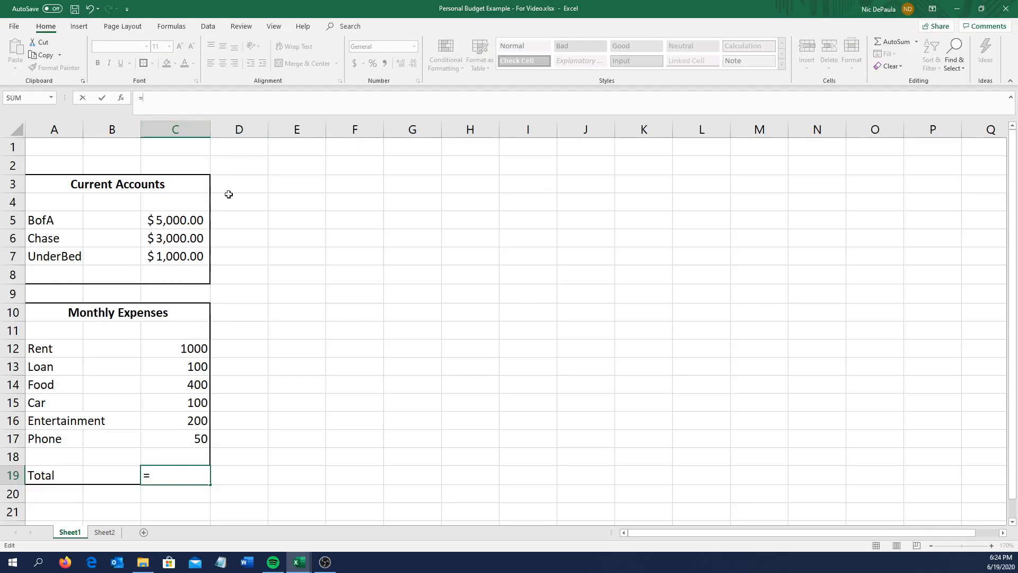
pyautogui.write('c12+c13+c14')
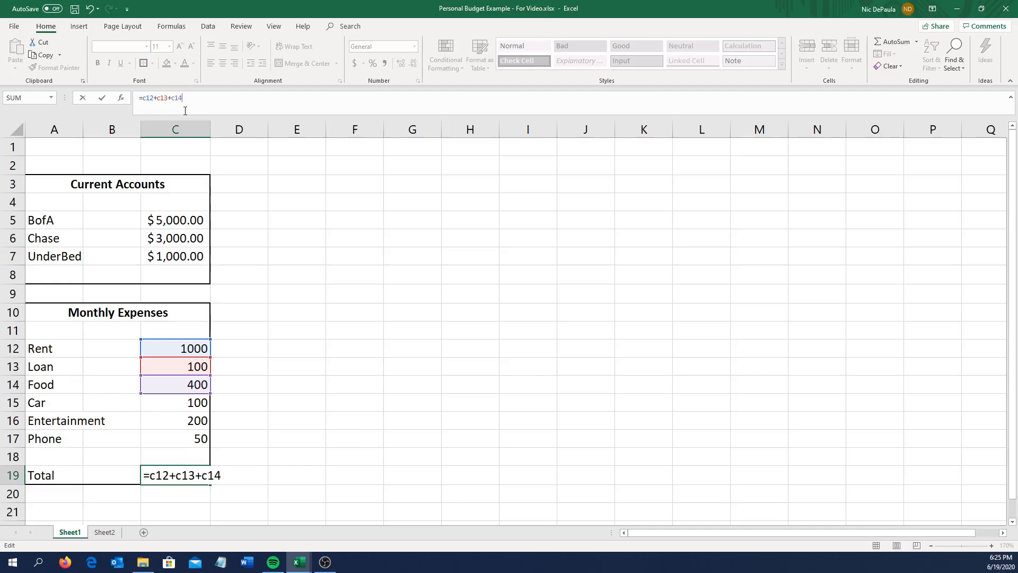
pyautogui.press('Return')
# Replace the Total formula in C19 with =SUM(C12:C17) so it adds all the monthly expenses.
pyautogui.click(188, 476)
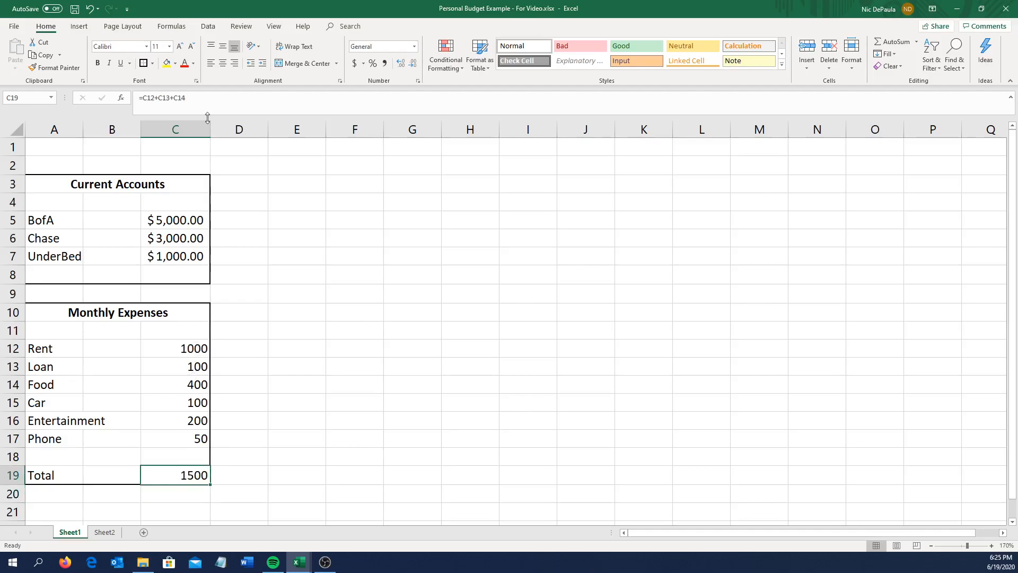
pyautogui.click(212, 102)
pyautogui.press('BackSpace')
pyautogui.press('BackSpace')
pyautogui.press('BackSpace')
pyautogui.press('BackSpace')
pyautogui.press('BackSpace')
pyautogui.press('BackSpace')
pyautogui.press('BackSpace')
pyautogui.press('BackSpace')
pyautogui.press('BackSpace')
pyautogui.press('BackSpace')
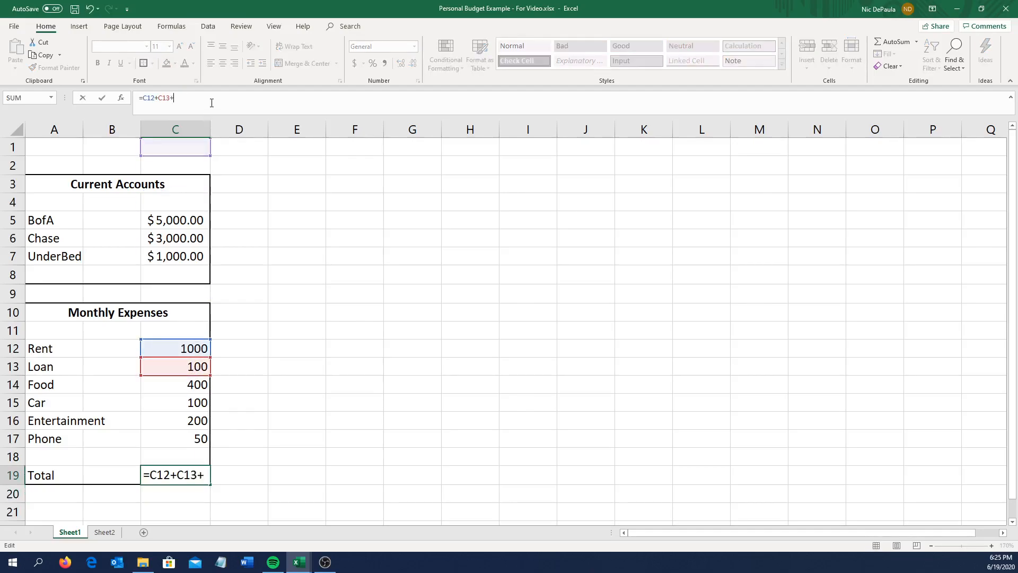
pyautogui.press('BackSpace')
pyautogui.write('sum')
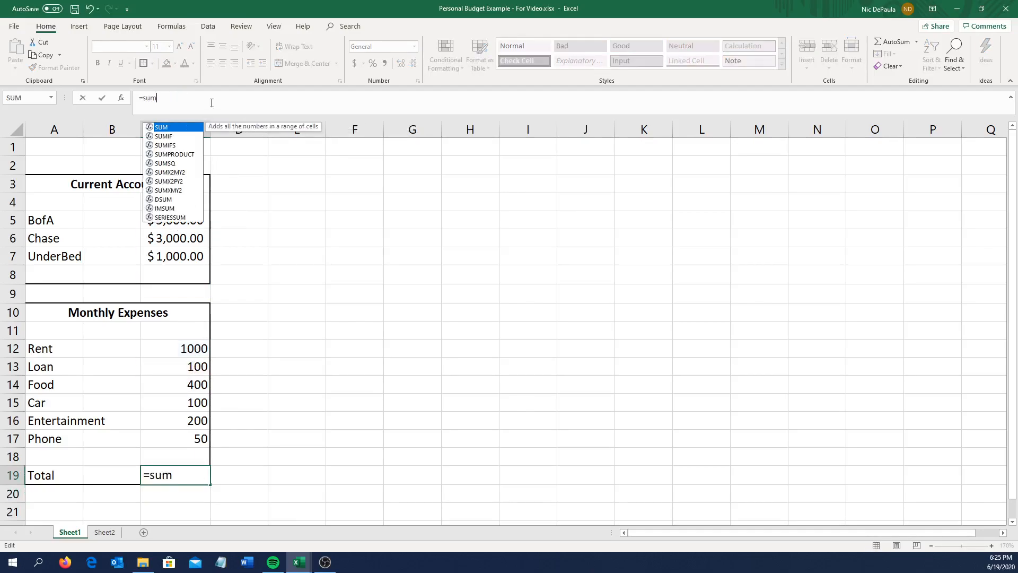
pyautogui.press('BackSpace')
pyautogui.press('BackSpace')
pyautogui.press('BackSpace')
pyautogui.write('sum()')
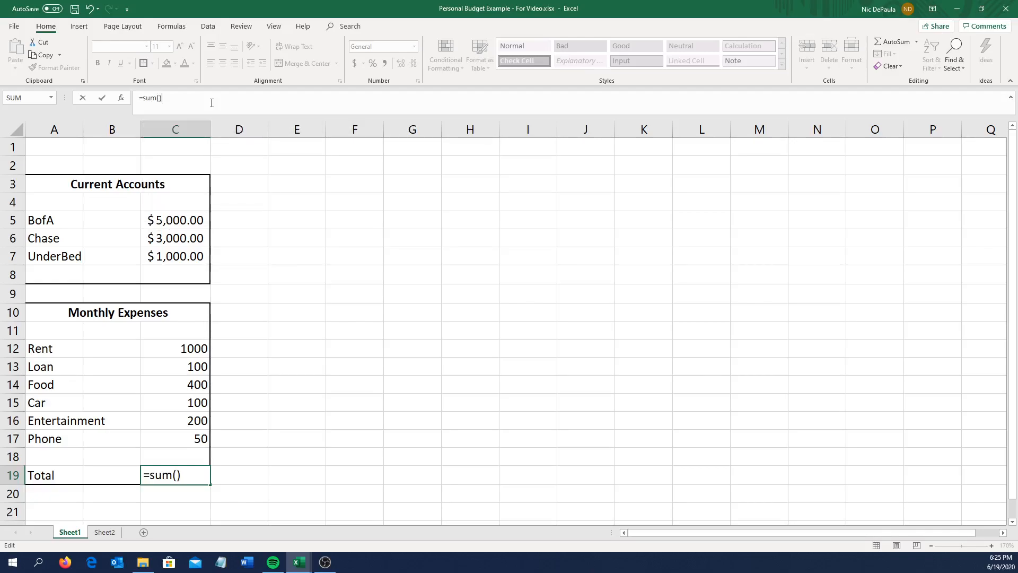
pyautogui.press('Left')
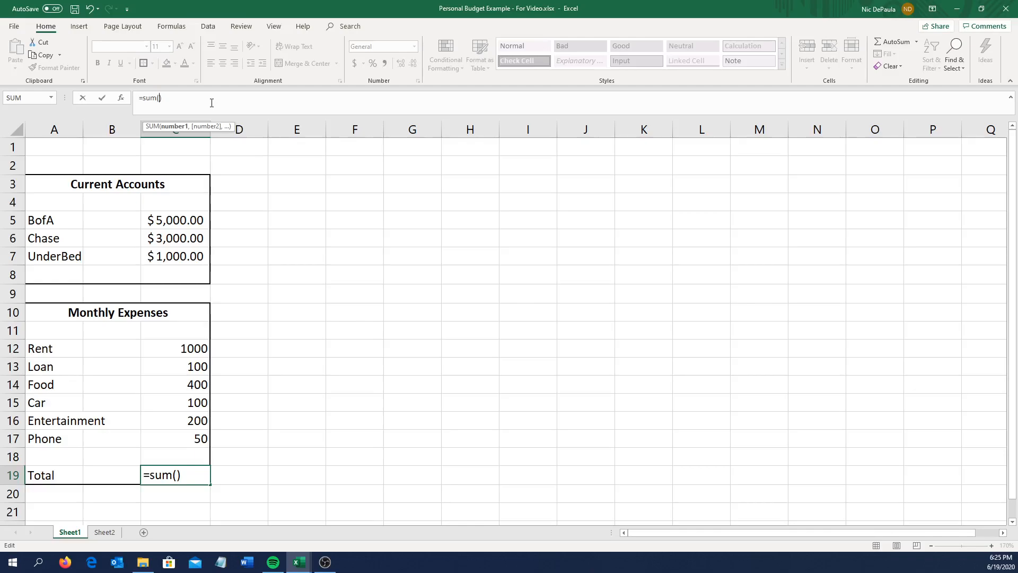
pyautogui.write('c12')
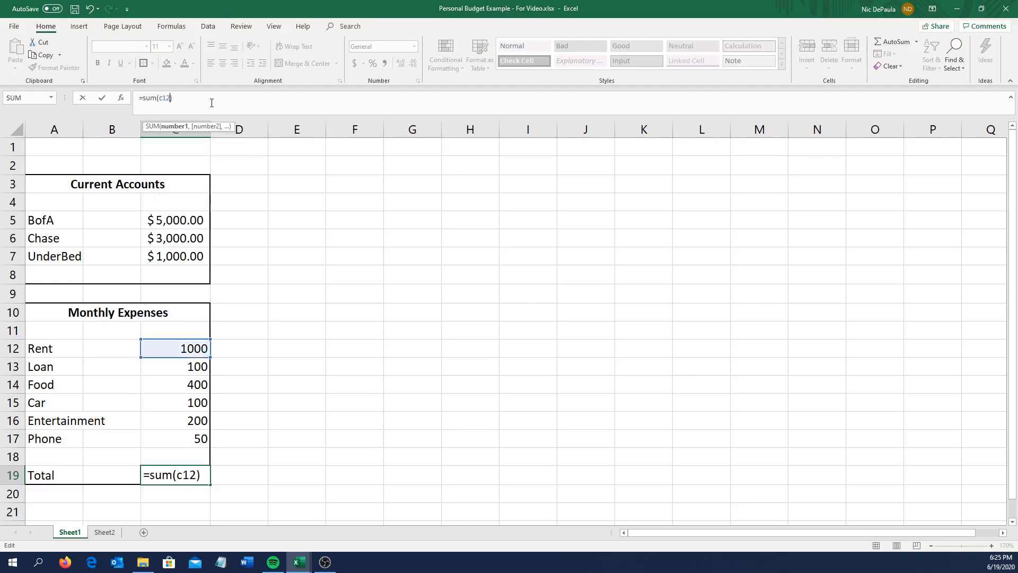
pyautogui.write(':c17')
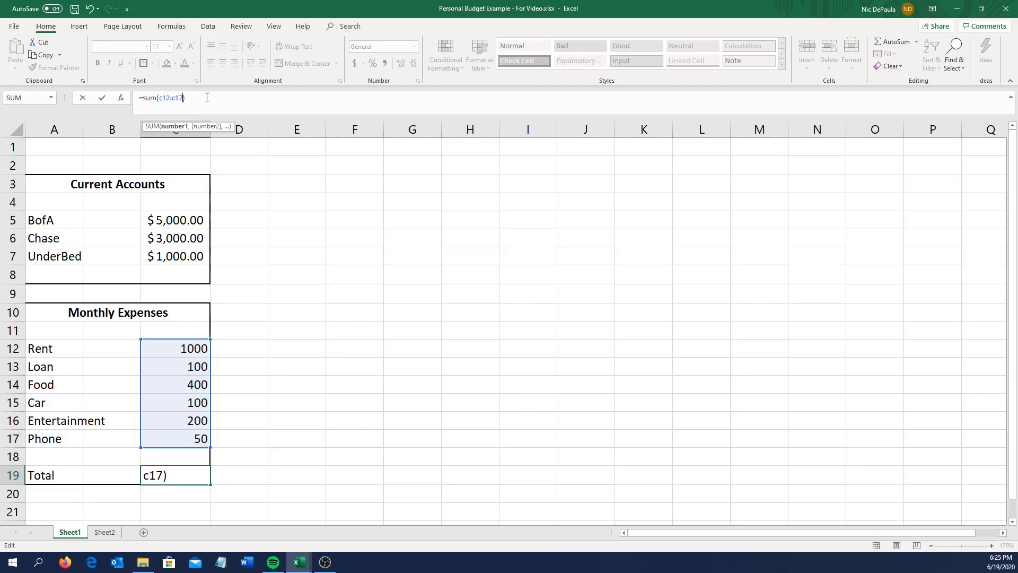
pyautogui.press('Return')
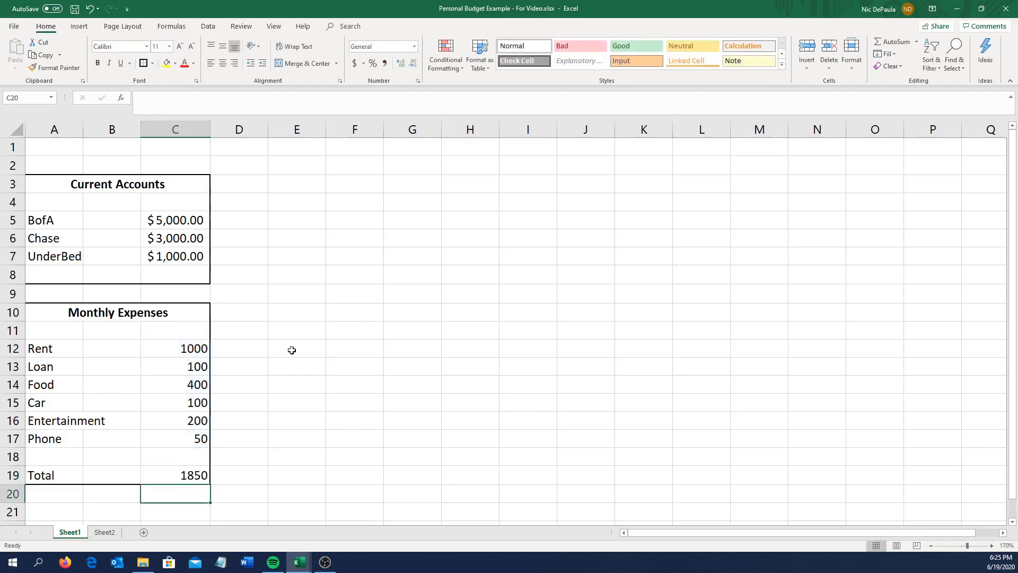
pyautogui.click(177, 472)
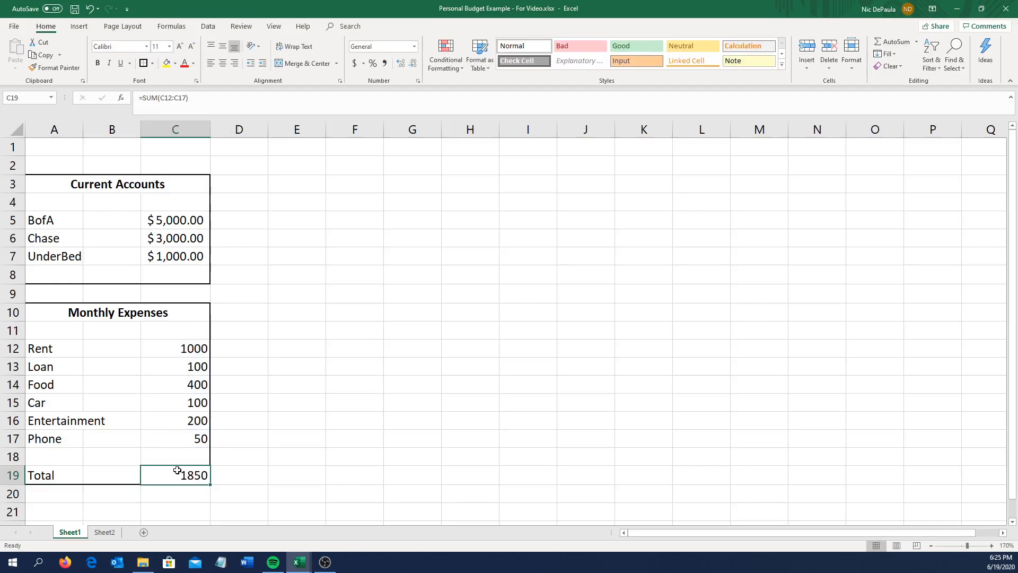
# Apply the dollar Accounting number format to the expense amounts and total in C12:C19.
pyautogui.moveTo(187, 342); pyautogui.dragTo(219, 492)
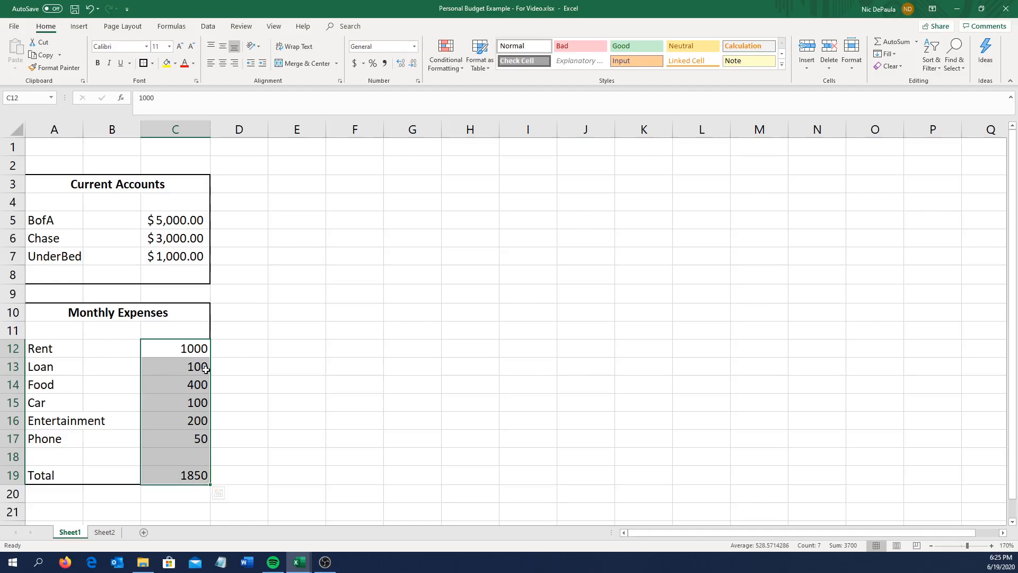
pyautogui.click(194, 345)
pyautogui.keyDown('shift'); pyautogui.click(177, 471); pyautogui.keyUp('shift')
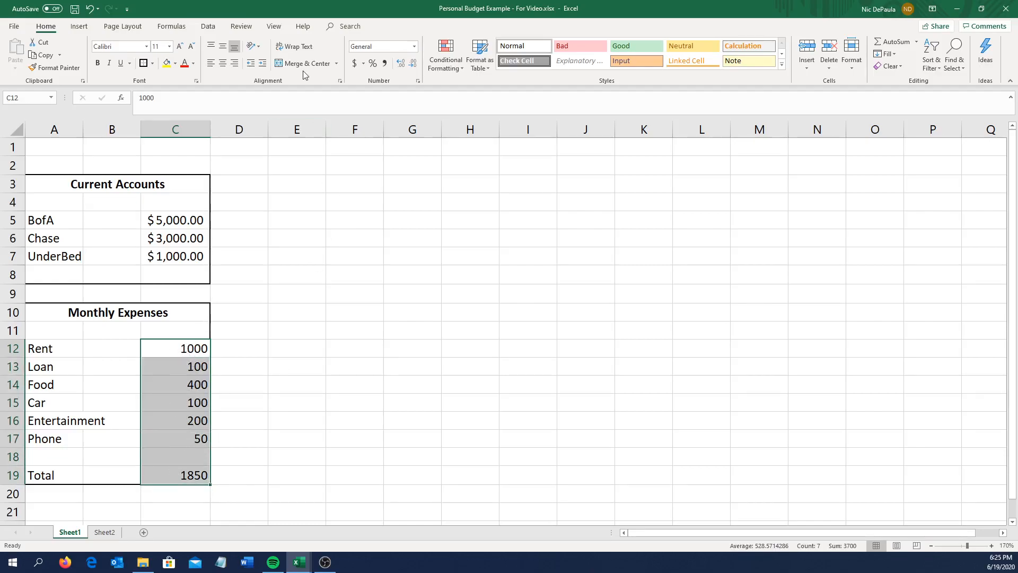
pyautogui.click(355, 63)
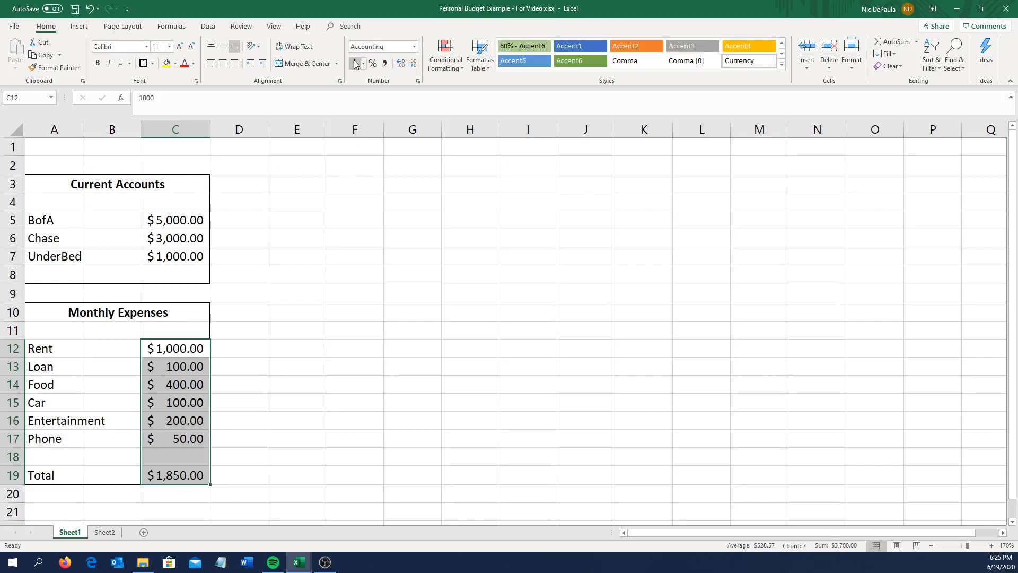
pyautogui.click(256, 348)
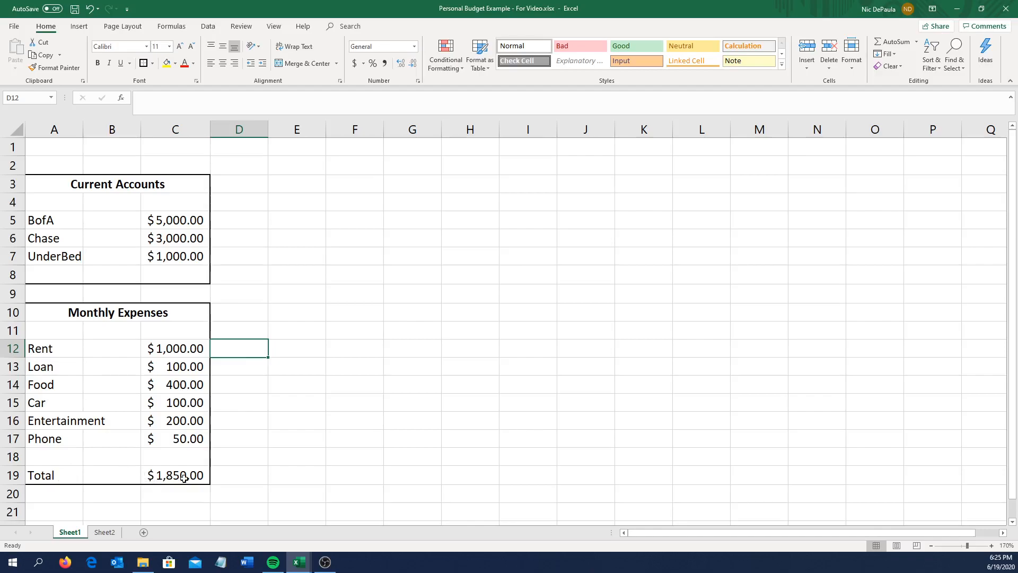
pyautogui.click(422, 215)
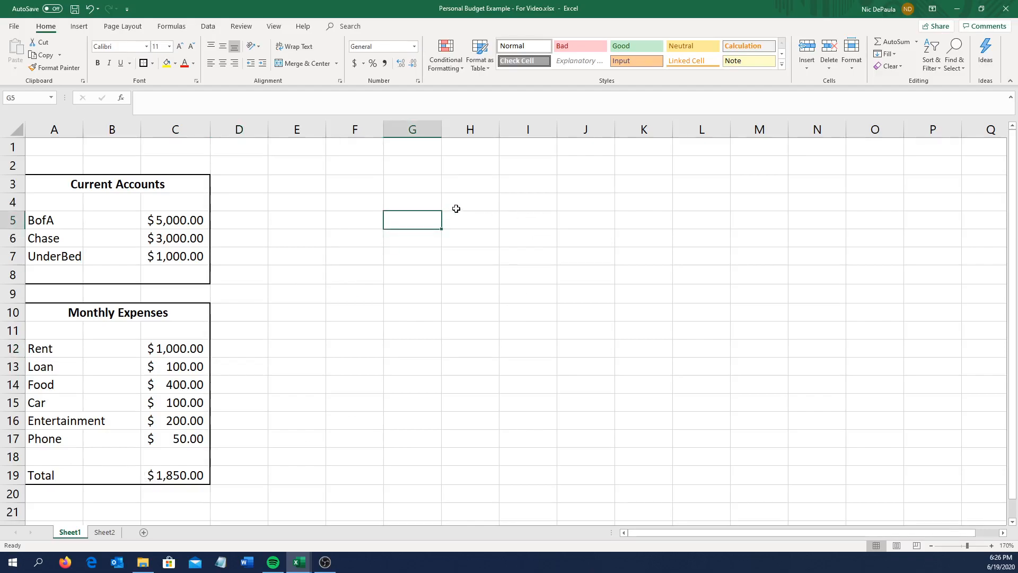
pyautogui.click(356, 179)
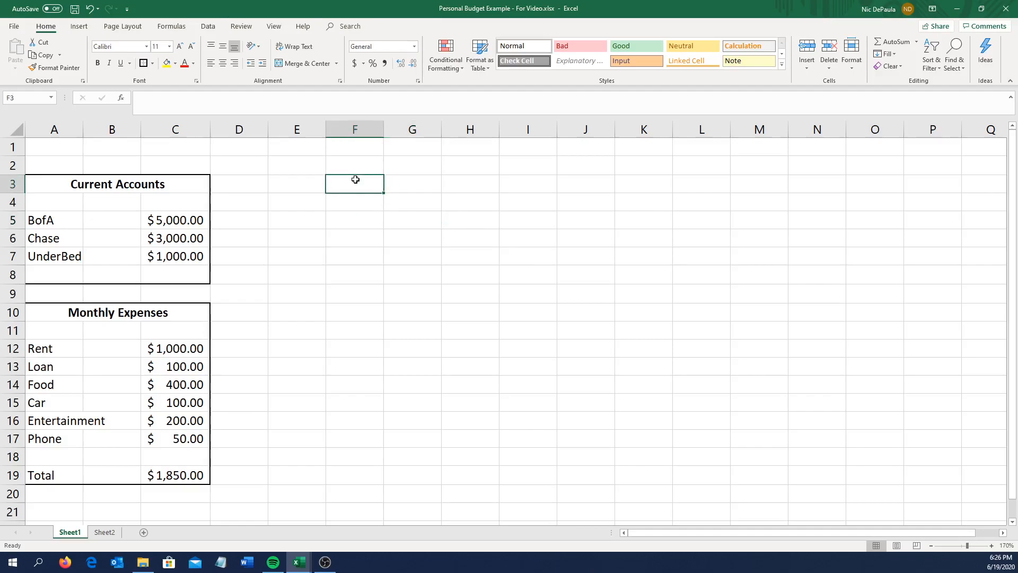
pyautogui.moveTo(356, 180); pyautogui.dragTo(484, 312)
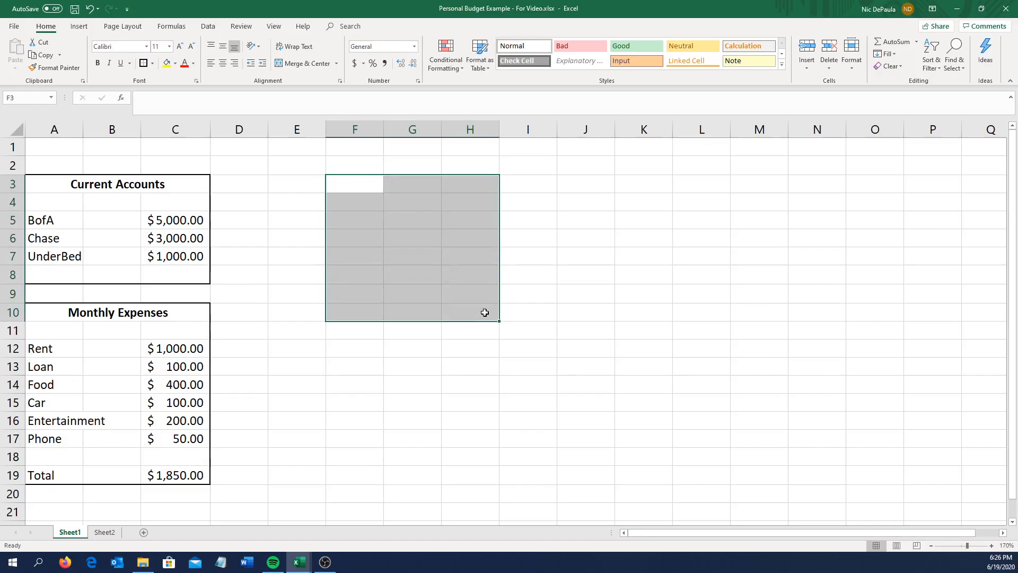
pyautogui.click(347, 186)
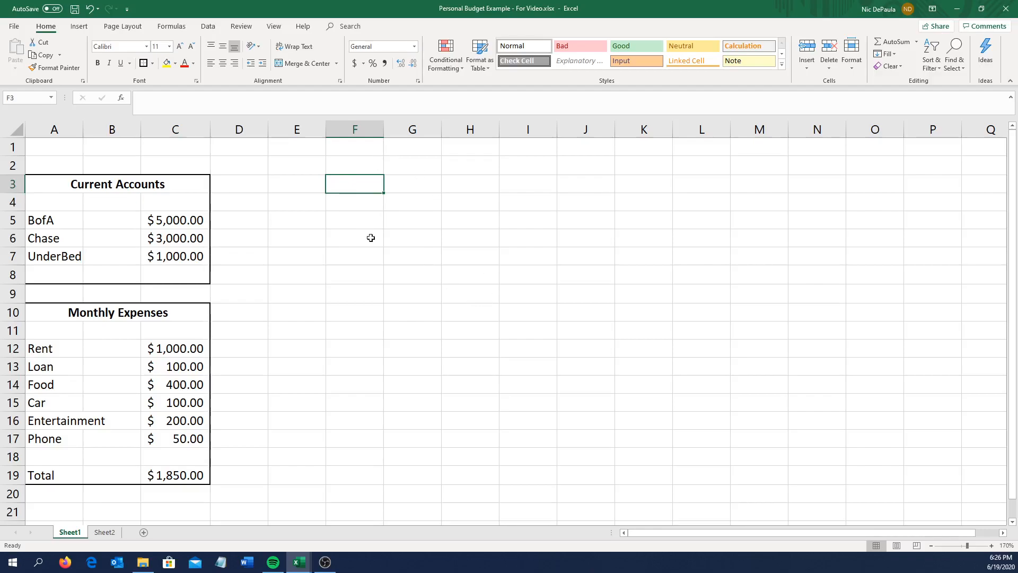
# Add an outside border around the empty range F3:H9 to frame a new box.
pyautogui.click(483, 292)
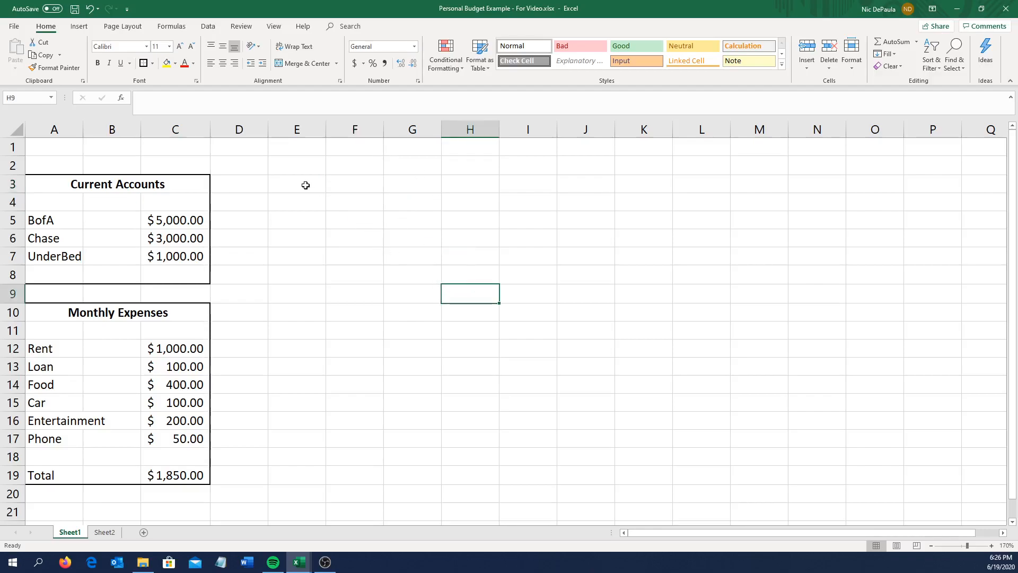
pyautogui.click(343, 185)
pyautogui.click(491, 289)
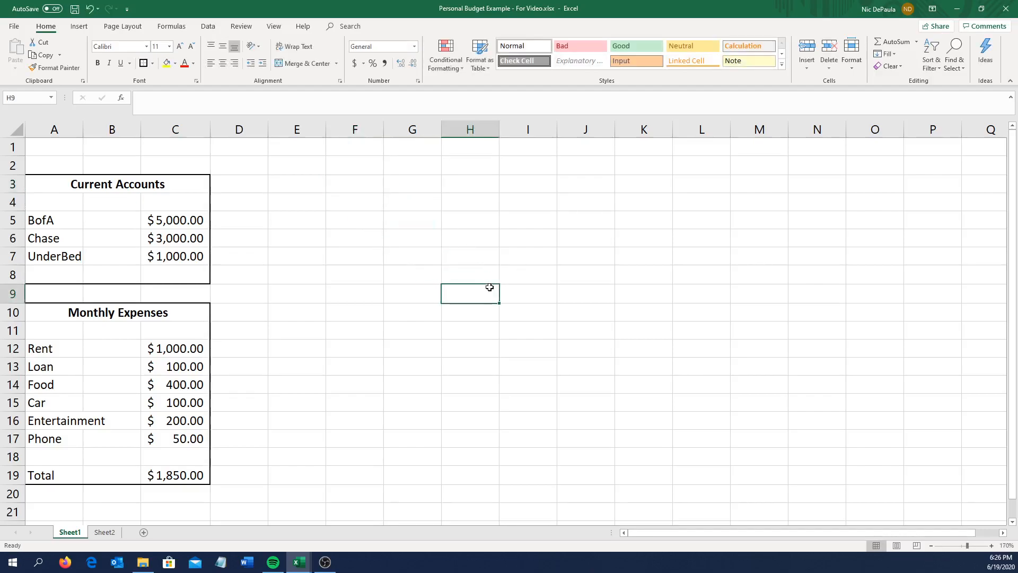
pyautogui.click(363, 192)
pyautogui.click(501, 289)
pyautogui.click(359, 186)
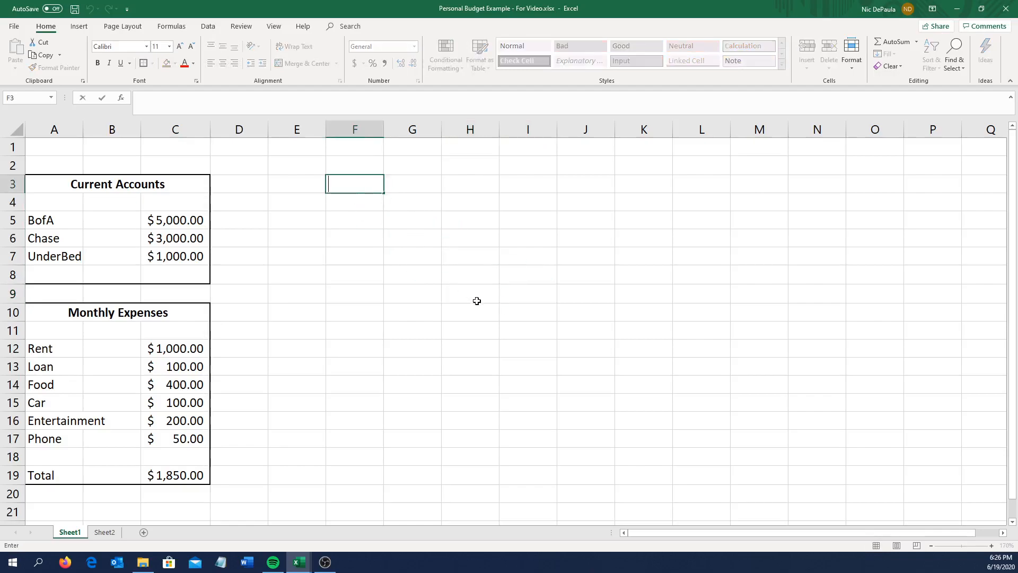
pyautogui.moveTo(478, 306); pyautogui.dragTo(479, 293)
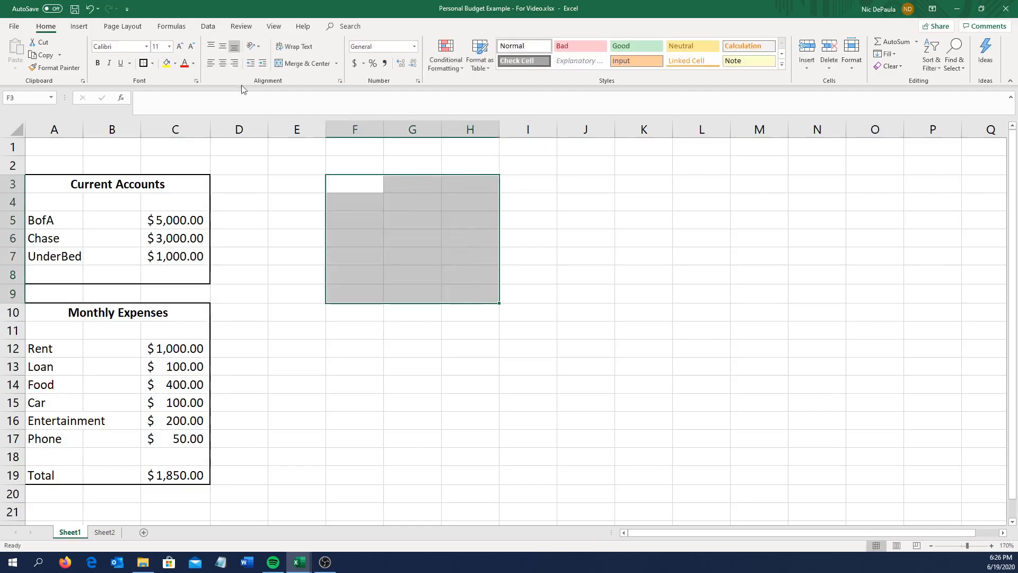
pyautogui.click(143, 64)
pyautogui.click(457, 242)
# Enter the date range "6/2020 - 12/2020" in F3 as the new box's first heading.
pyautogui.click(354, 186)
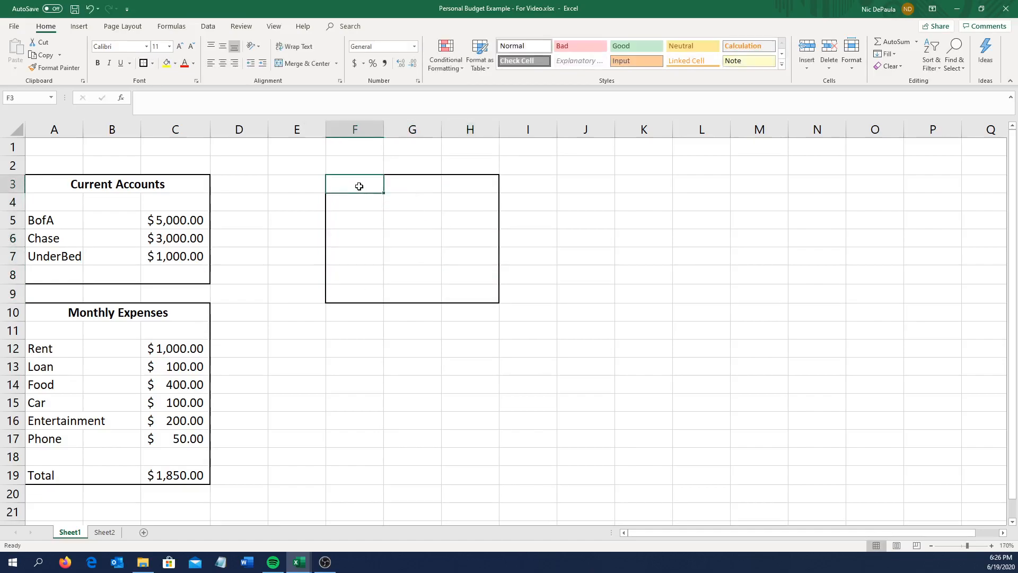
pyautogui.doubleClick(361, 187)
pyautogui.write('6/2020')
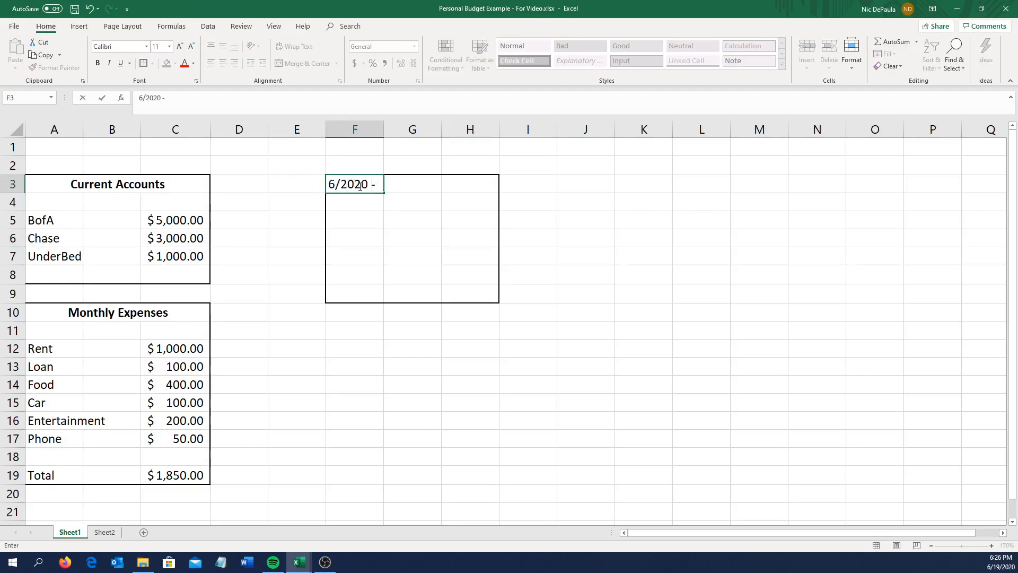
pyautogui.write(' - 12/2020')
pyautogui.click(382, 227)
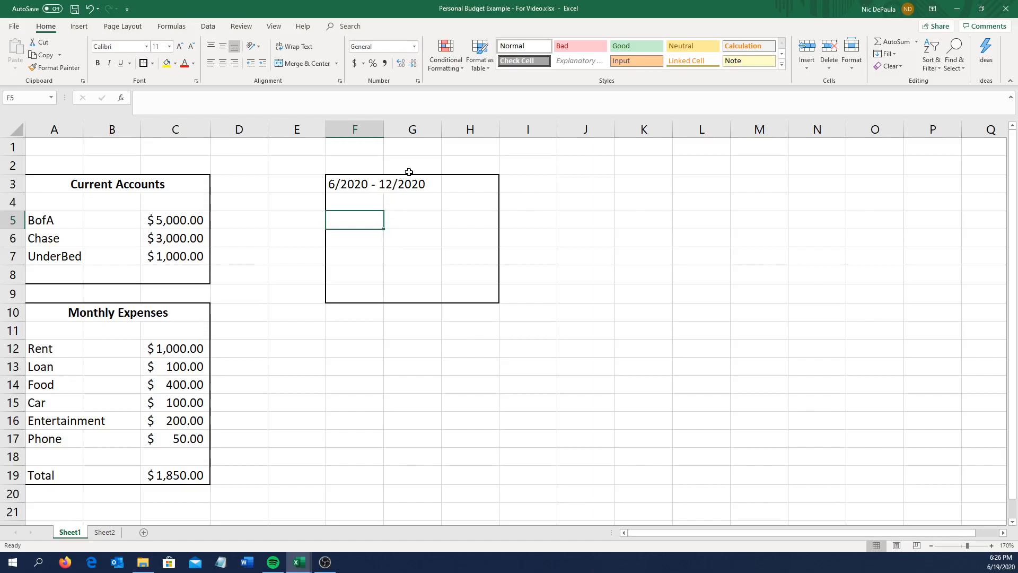
# Widen columns F, G and H so the date range fits in its cell and the other two headings have room.
pyautogui.click(376, 129)
pyautogui.moveTo(384, 129); pyautogui.dragTo(428, 132)
pyautogui.click(385, 187)
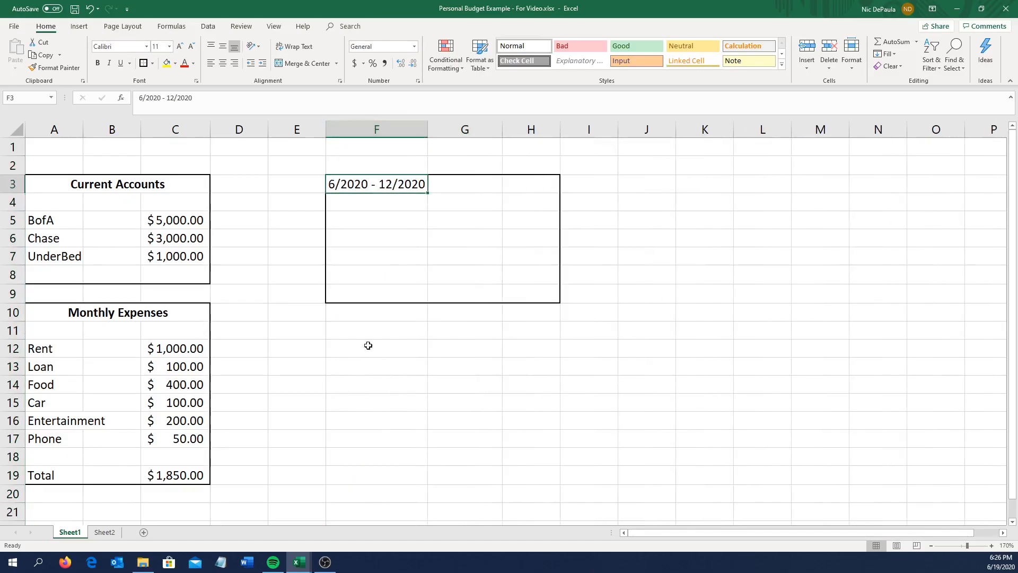
pyautogui.click(482, 200)
pyautogui.moveTo(560, 131); pyautogui.dragTo(579, 135)
pyautogui.click(556, 213)
# Enter the headings "Gains" in G3 and "Expenses" in H3.
pyautogui.doubleClick(463, 188)
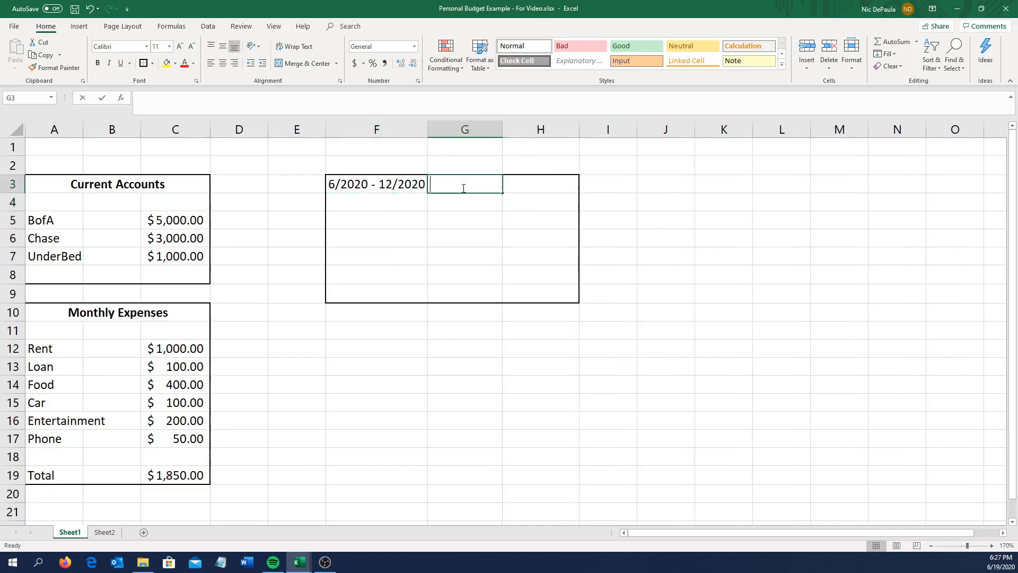
pyautogui.write('Gains')
pyautogui.click(517, 186)
pyautogui.write('Expenses')
pyautogui.press('Return')
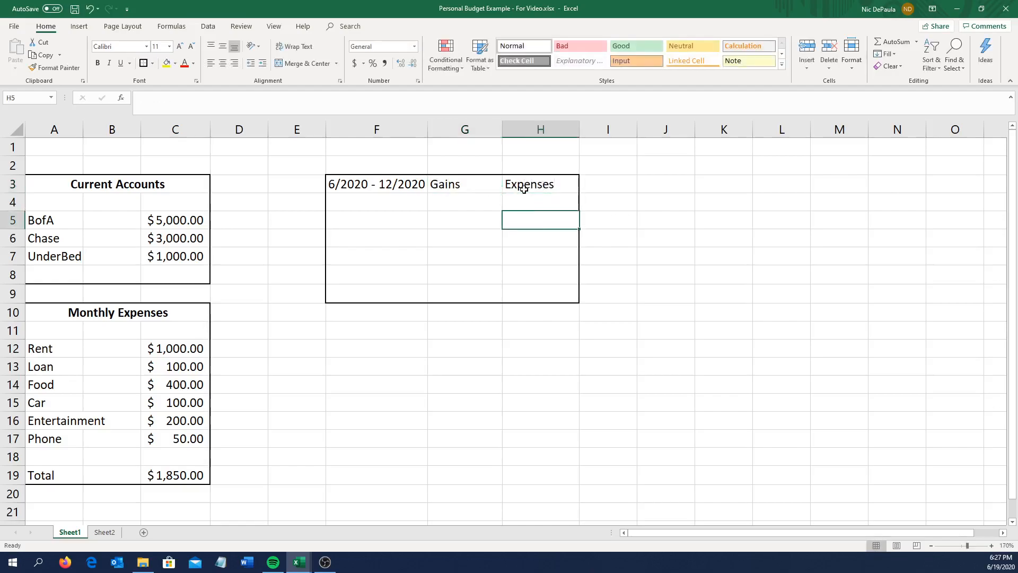
# Center the headings in F3:H3 and make them bold.
pyautogui.moveTo(518, 187); pyautogui.dragTo(404, 179)
pyautogui.click(404, 180)
pyautogui.keyDown('shift'); pyautogui.click(527, 188); pyautogui.keyUp('shift')
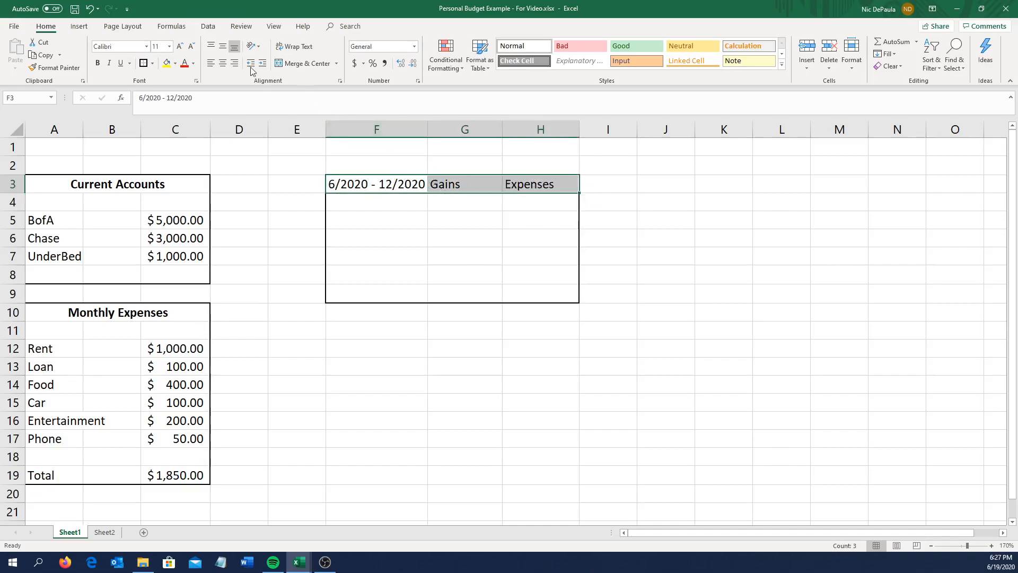
pyautogui.click(221, 62)
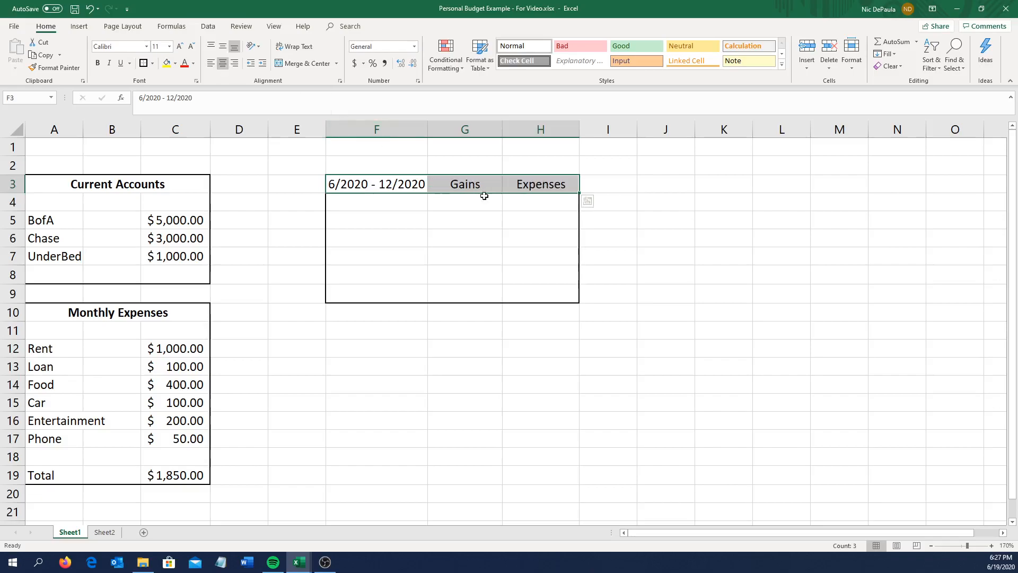
pyautogui.click(487, 219)
pyautogui.moveTo(531, 185); pyautogui.dragTo(381, 179)
pyautogui.hotkey('ctrl', 'b')
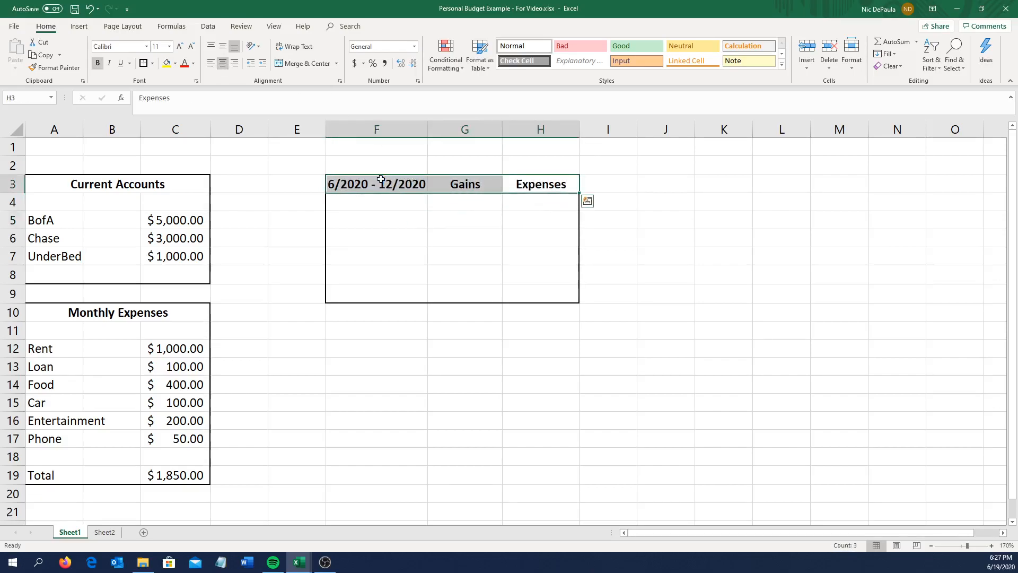
# Enter the label "CA" in F5 as the first item under the date range heading.
pyautogui.click(399, 220)
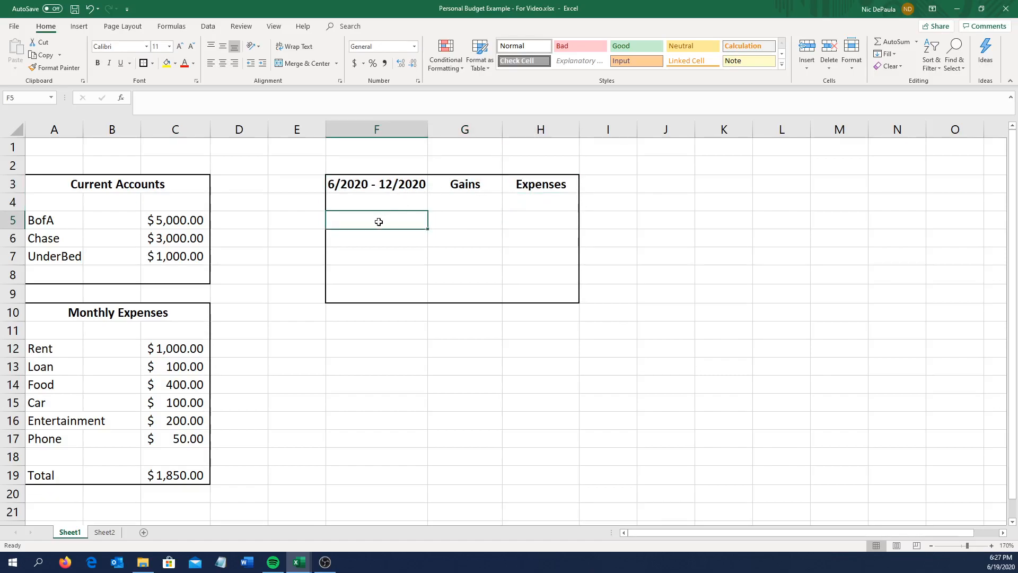
pyautogui.write('CA')
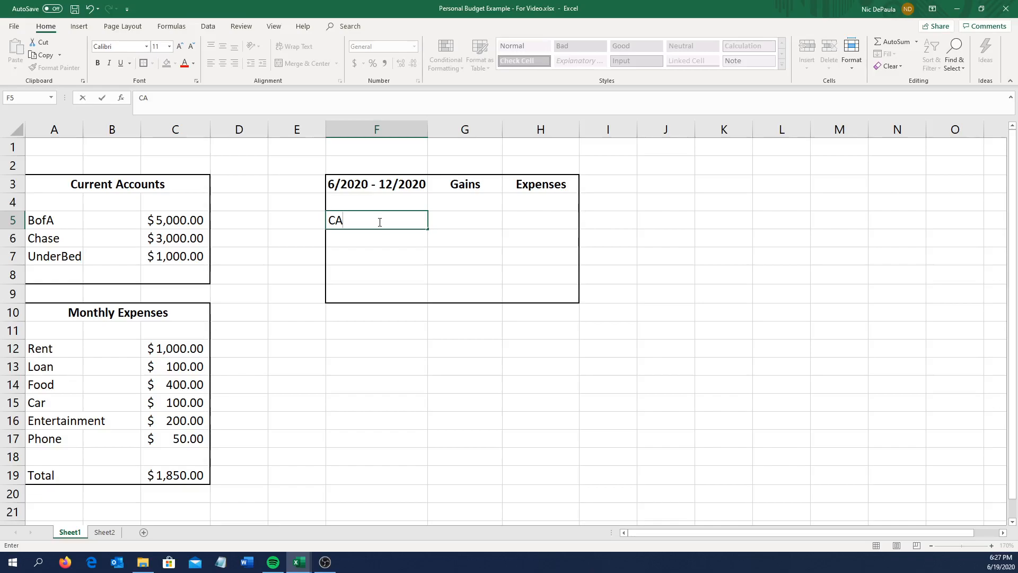
# Enter the label "Total" in A8, on the last row of the Current Accounts box.
pyautogui.click(57, 278)
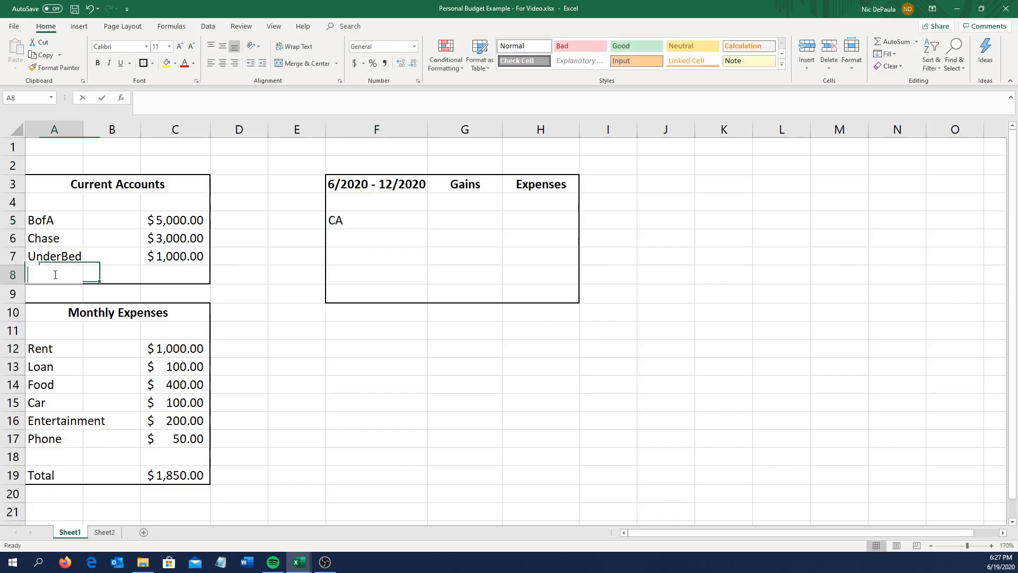
pyautogui.write('Total')
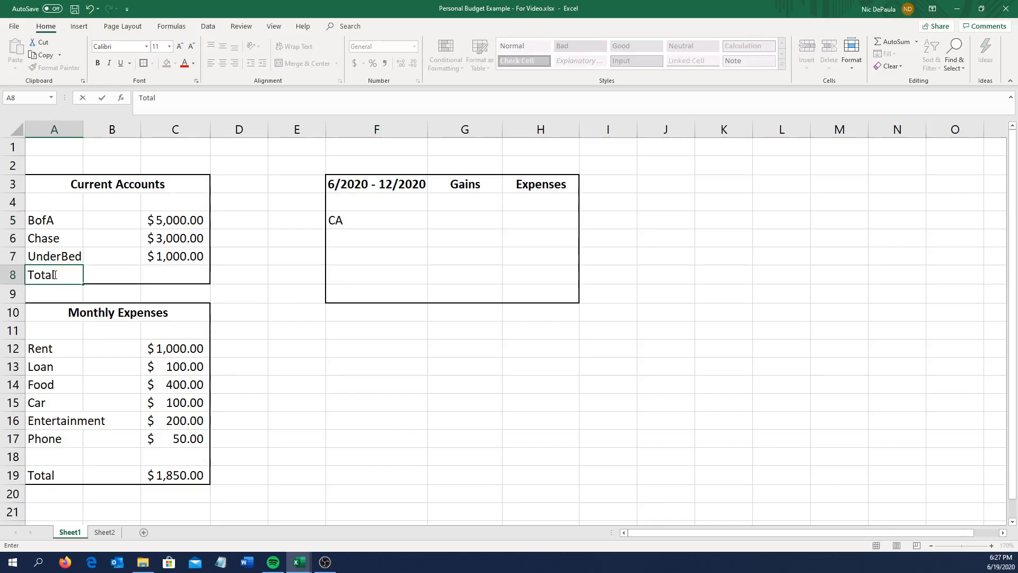
pyautogui.click(230, 281)
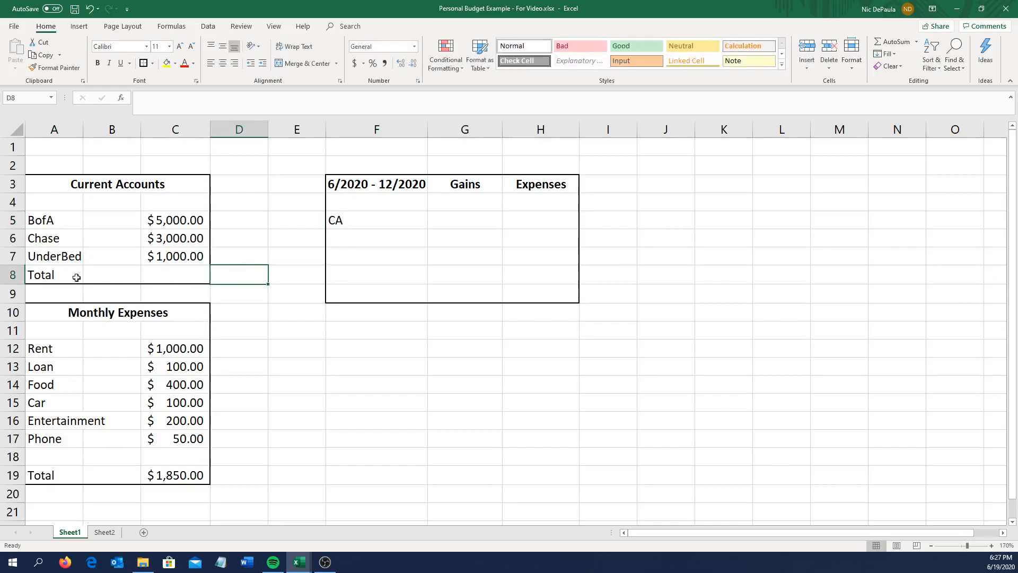
# Insert a blank row above the Current Accounts Total row.
pyautogui.click(10, 274)
pyautogui.rightClick(11, 274)
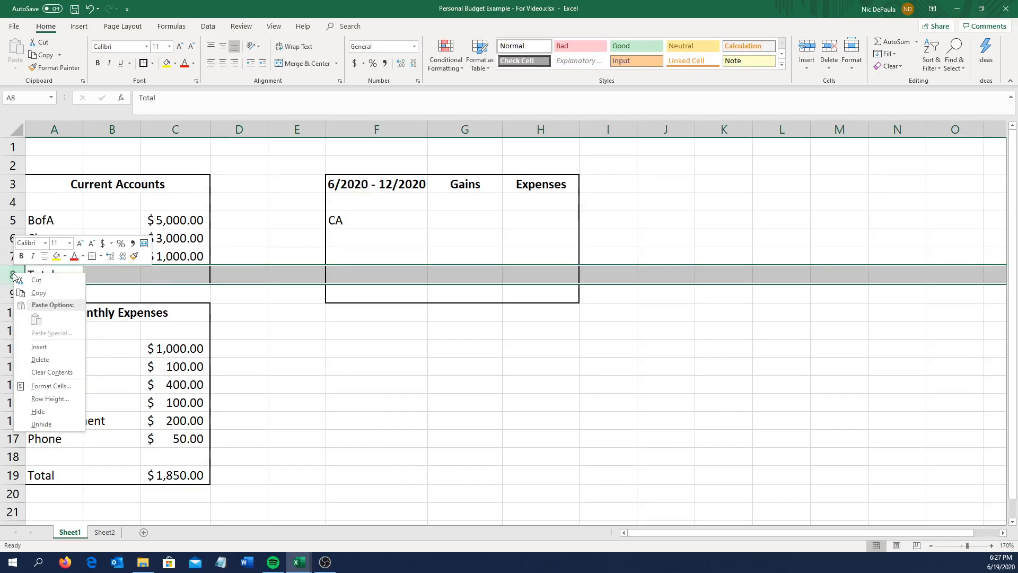
pyautogui.click(49, 351)
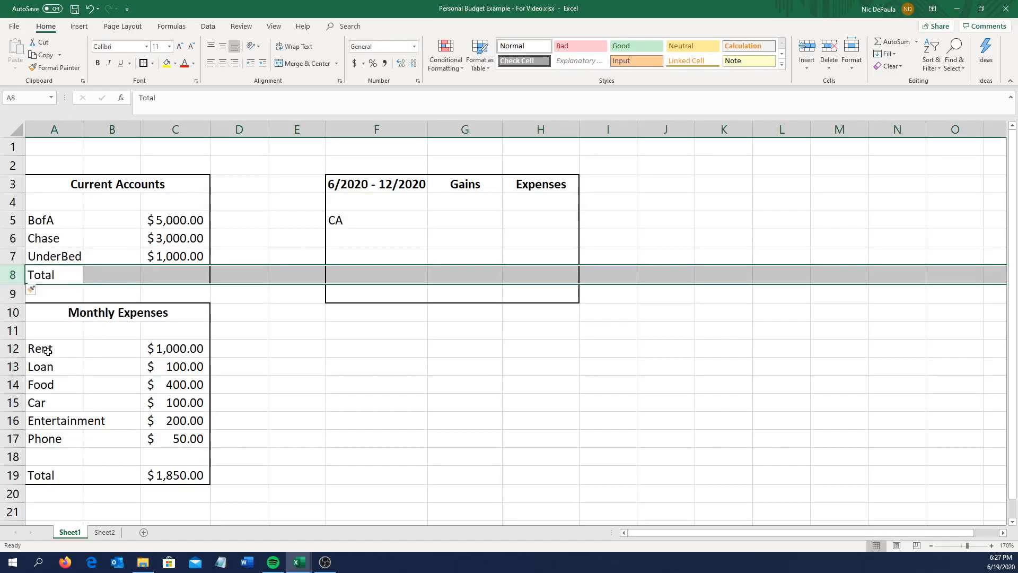
pyautogui.click(48, 353)
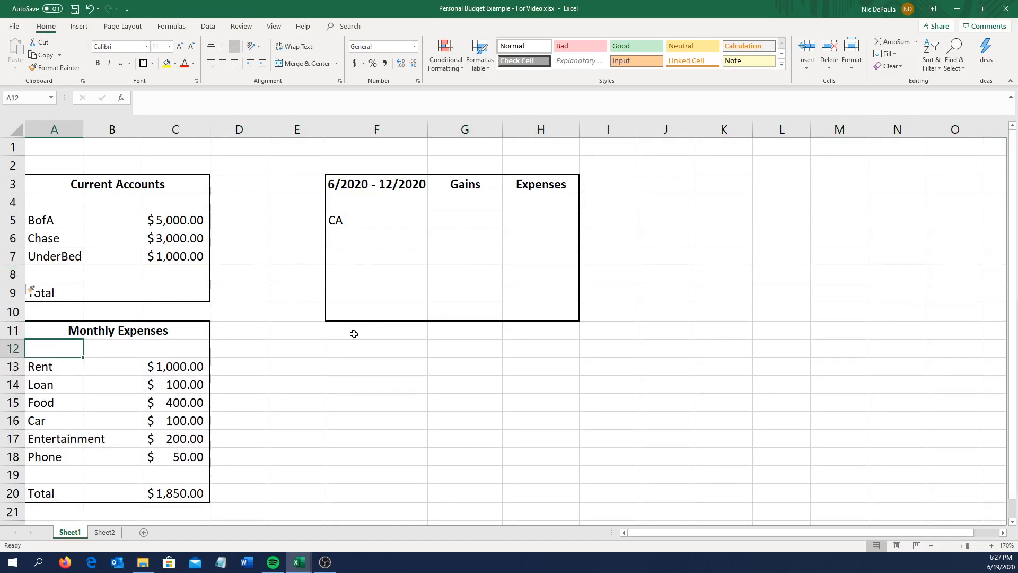
# Enter a SUM formula over C5:C7 in C9 to total the current accounts.
pyautogui.click(127, 273)
pyautogui.click(64, 273)
pyautogui.click(166, 293)
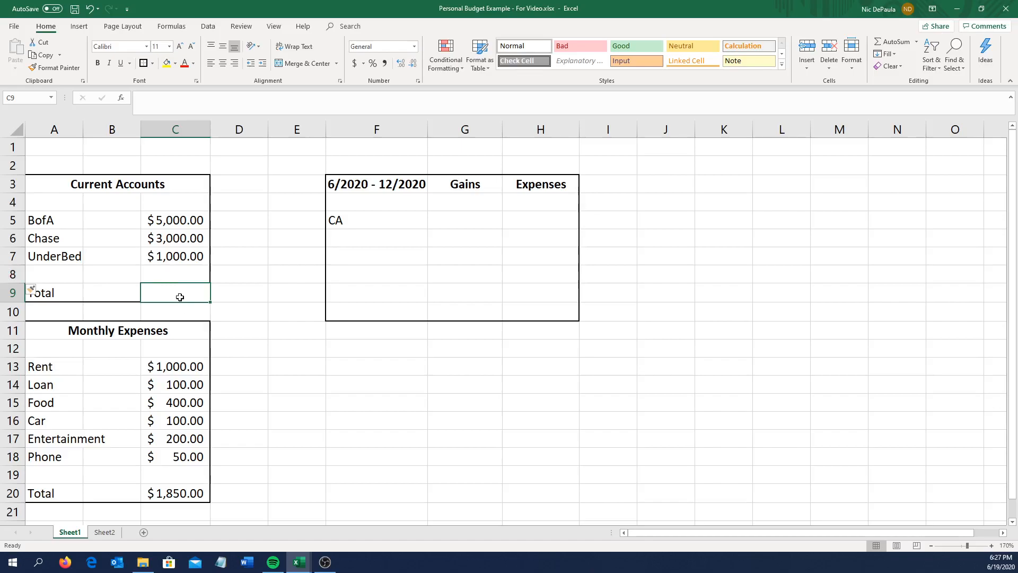
pyautogui.click(185, 491)
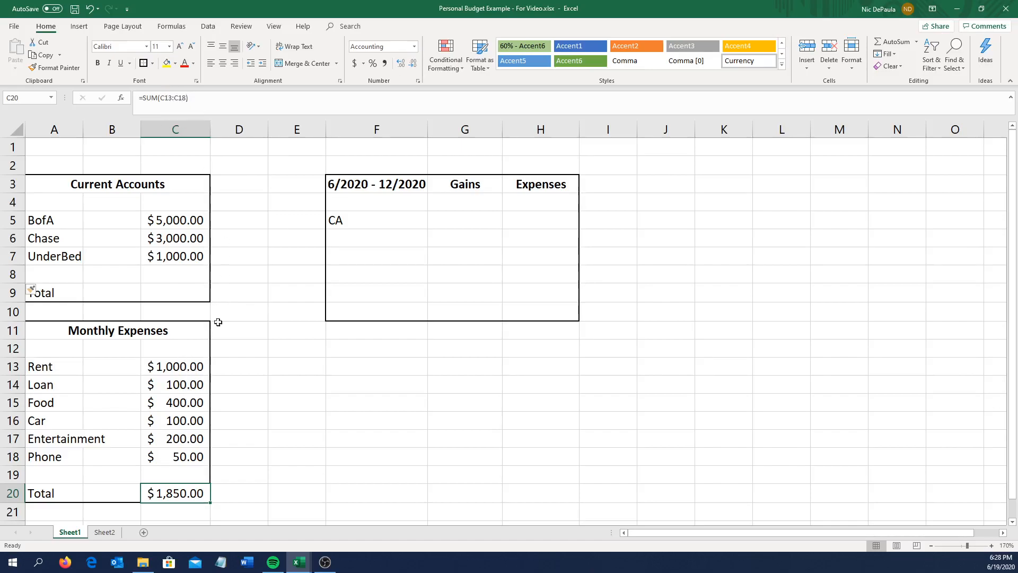
pyautogui.click(190, 286)
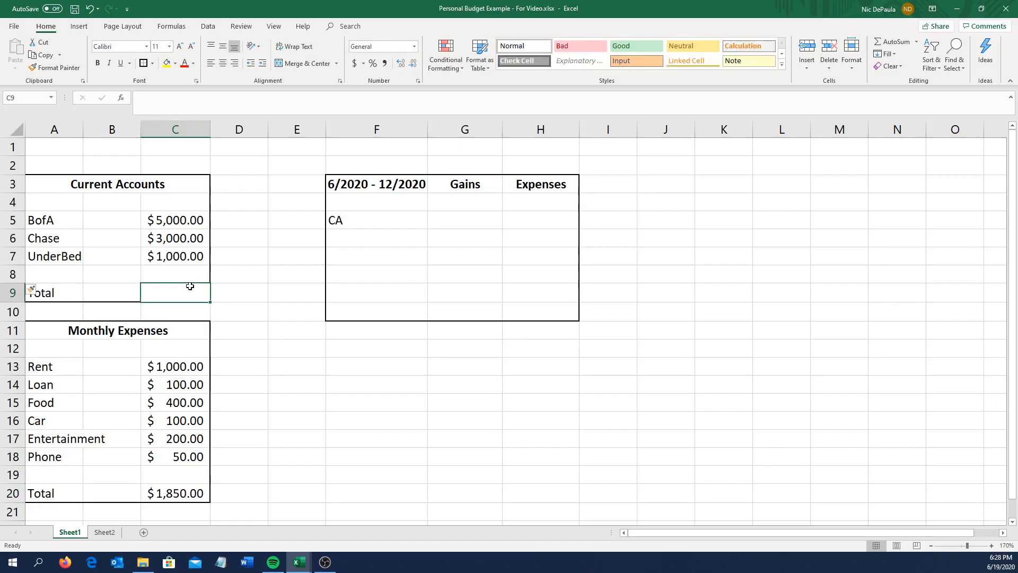
pyautogui.click(180, 105)
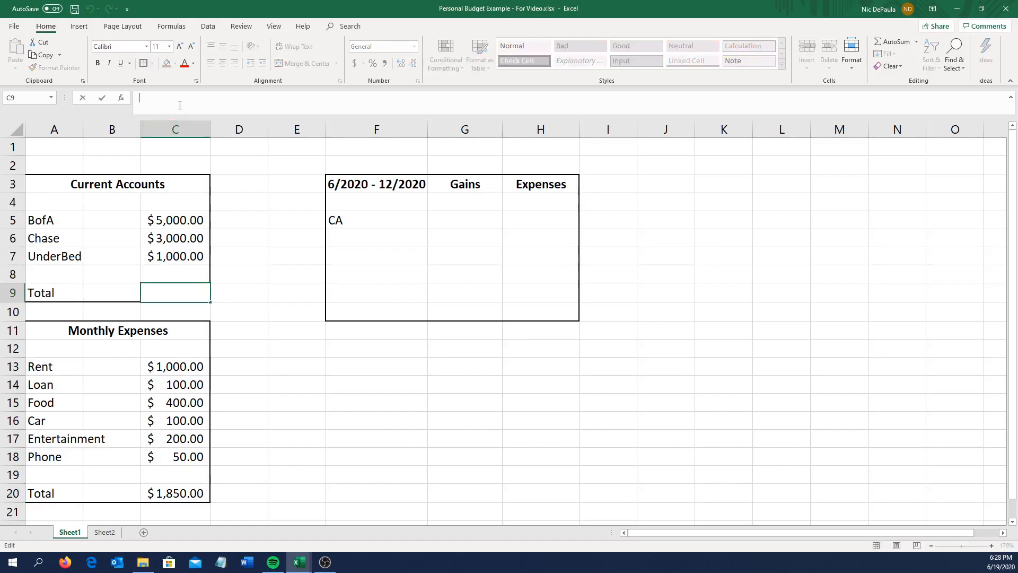
pyautogui.write('=sum')
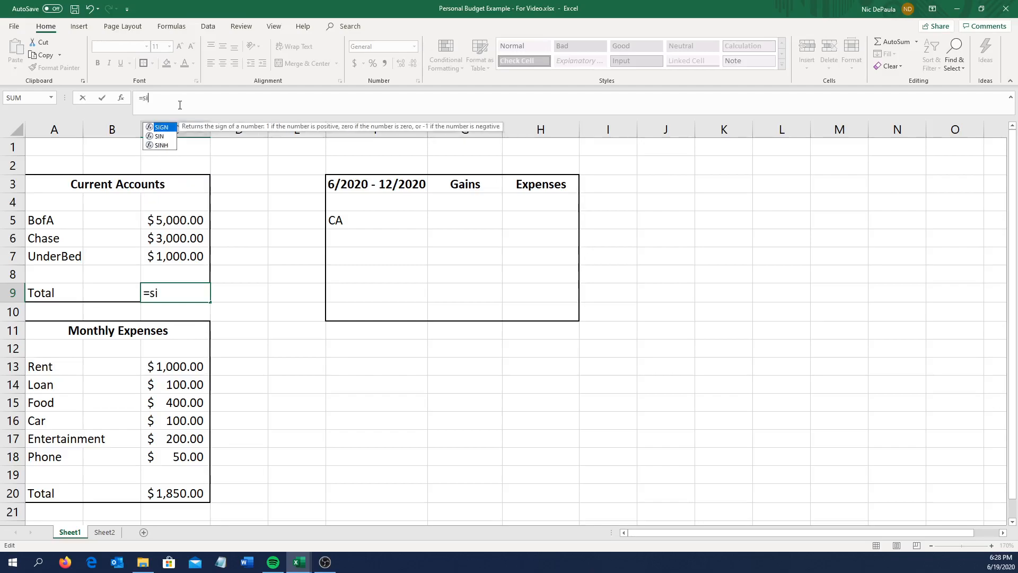
pyautogui.write('(')
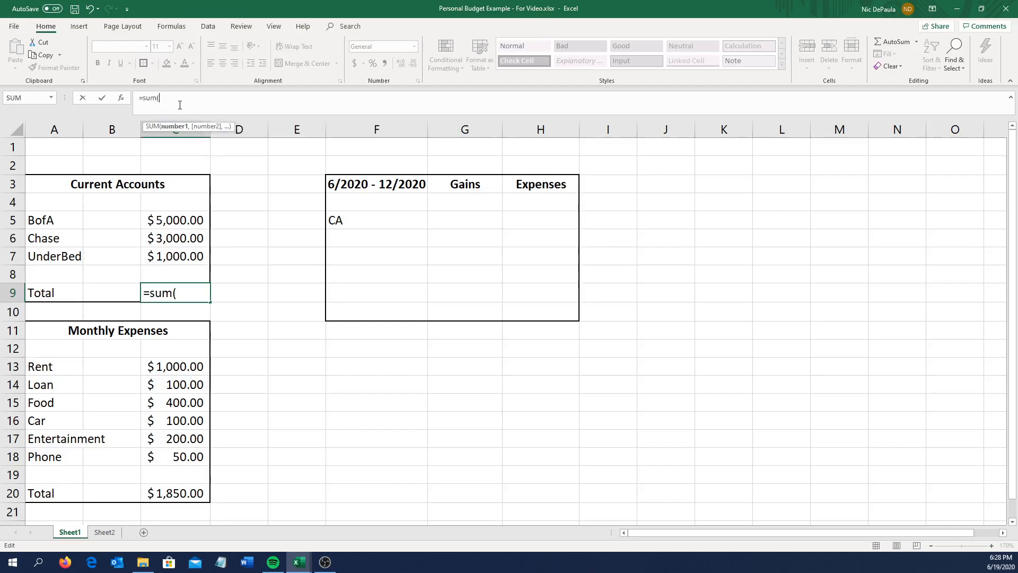
pyautogui.write('c5:c7')
pyautogui.press('Return')
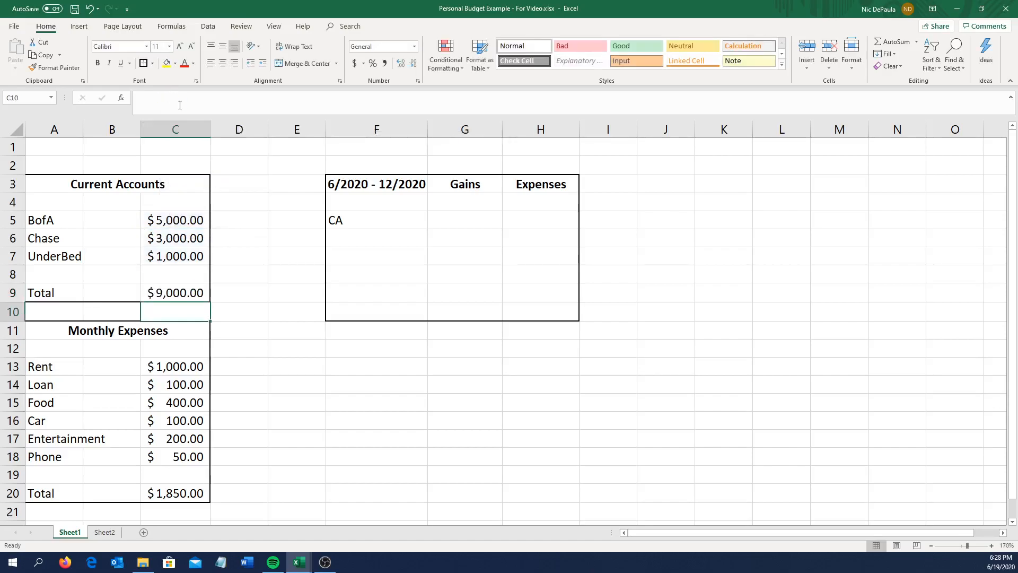
# Enter the formula =C9 in G5 to link the CA gains to the Current Accounts total.
pyautogui.click(454, 221)
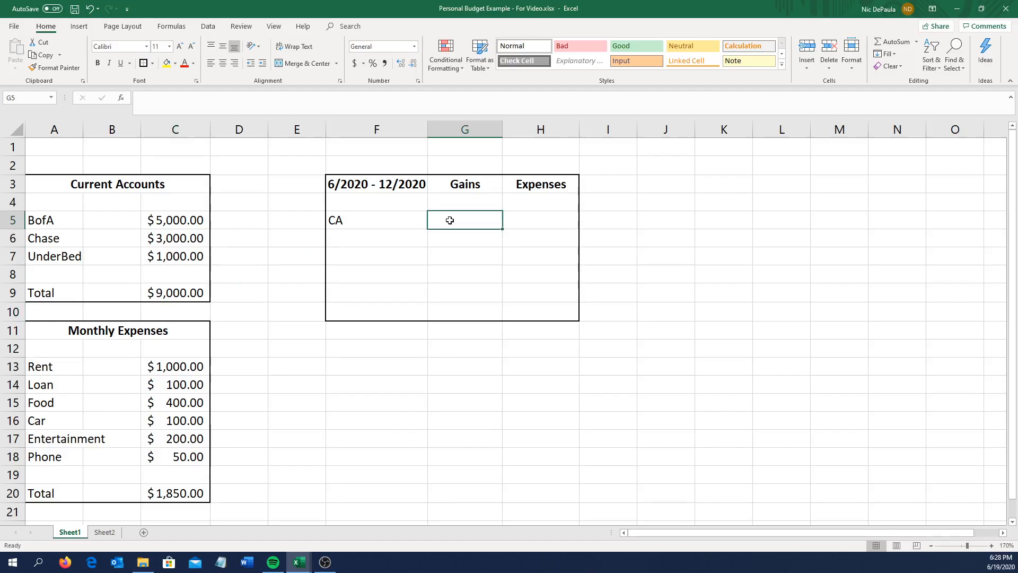
pyautogui.click(336, 105)
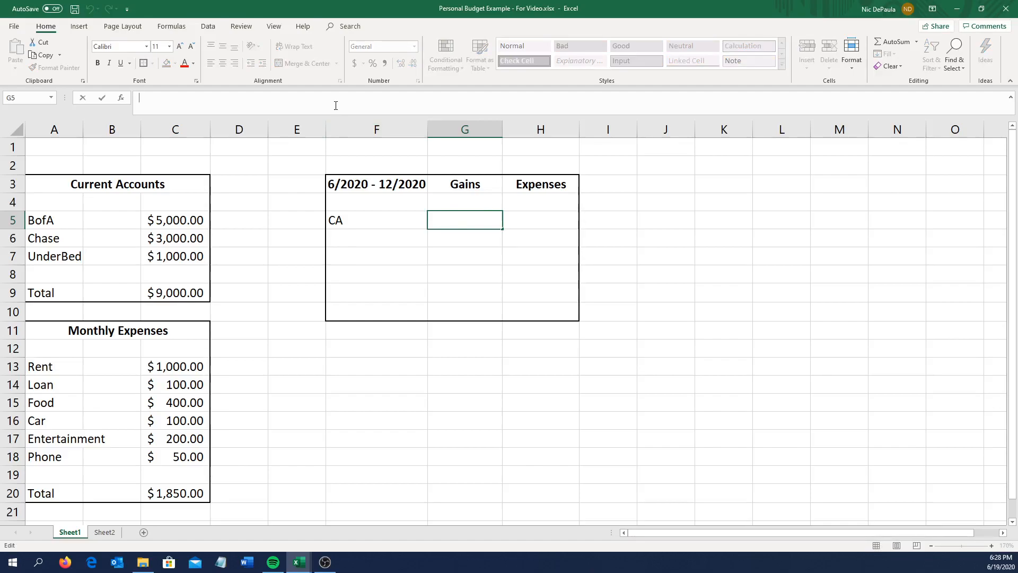
pyautogui.write('=c9')
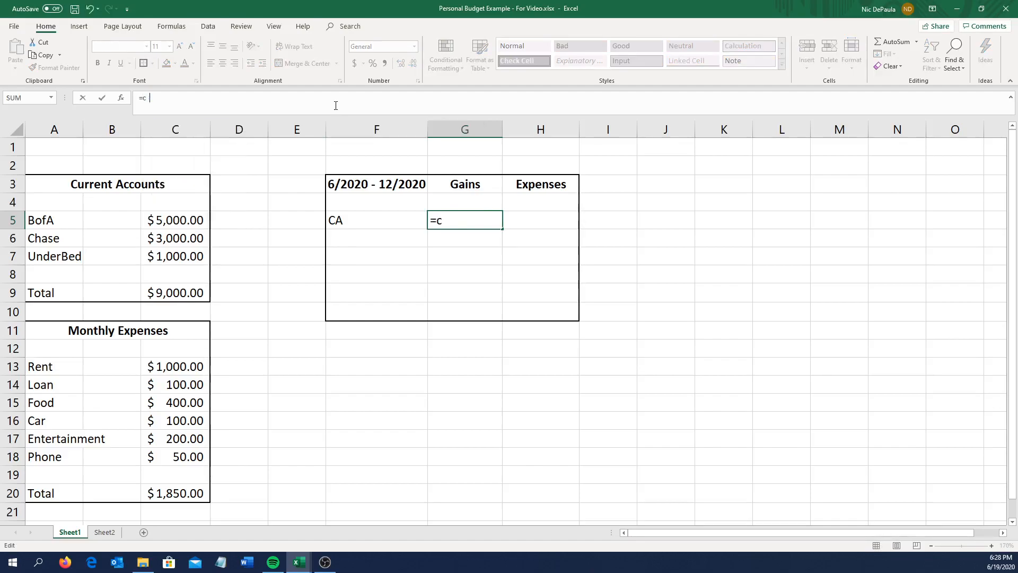
pyautogui.press('Return')
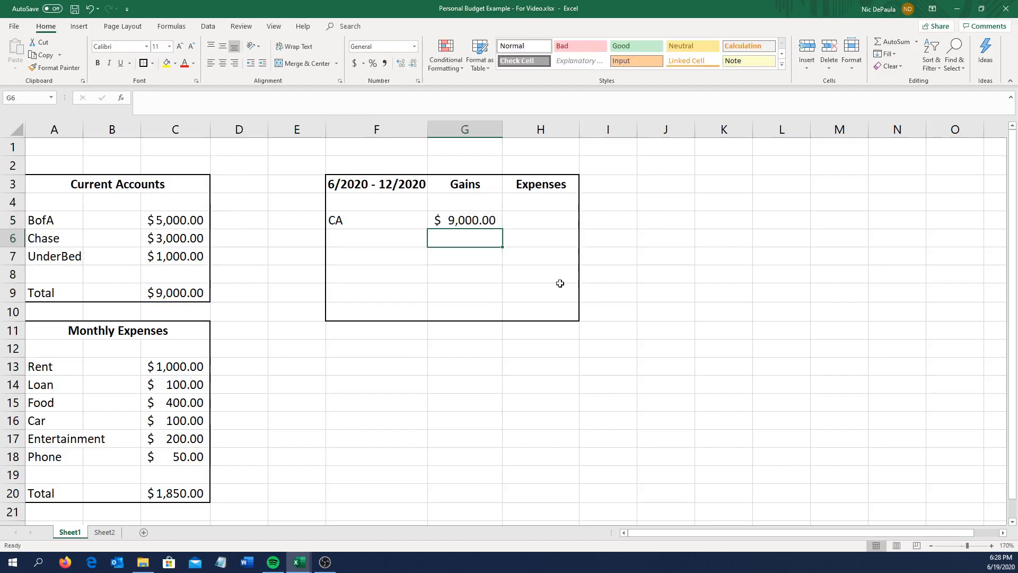
pyautogui.click(467, 221)
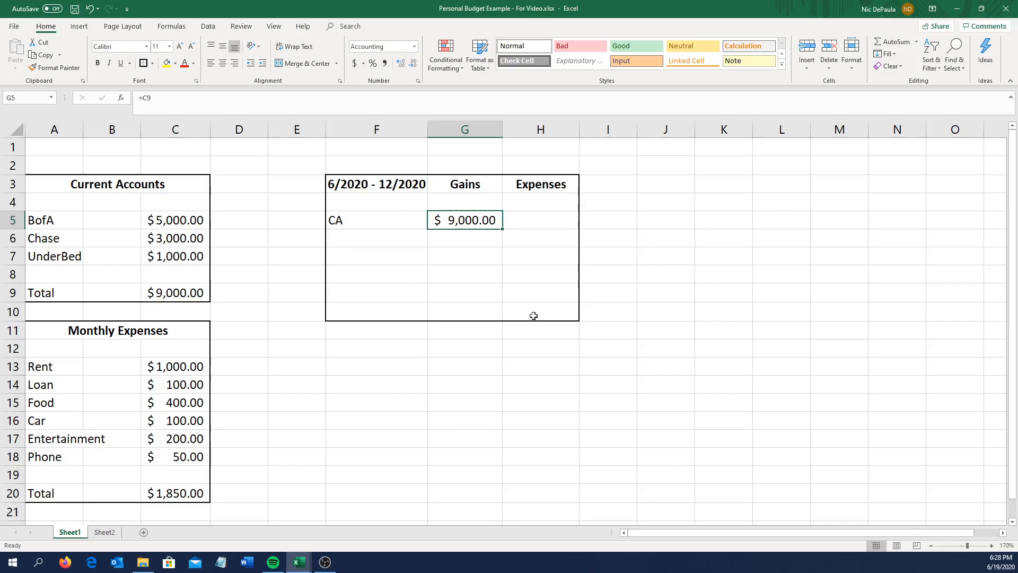
# Add a "New Income" entry in F6 with an accounting-formatted gain of =3000*7 in G6.
pyautogui.click(358, 240)
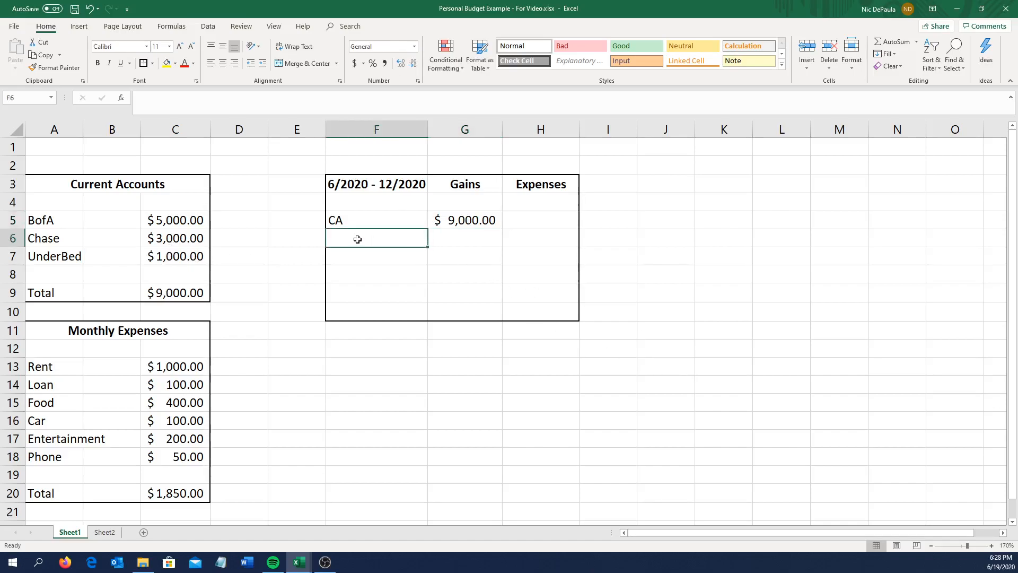
pyautogui.write('New Income')
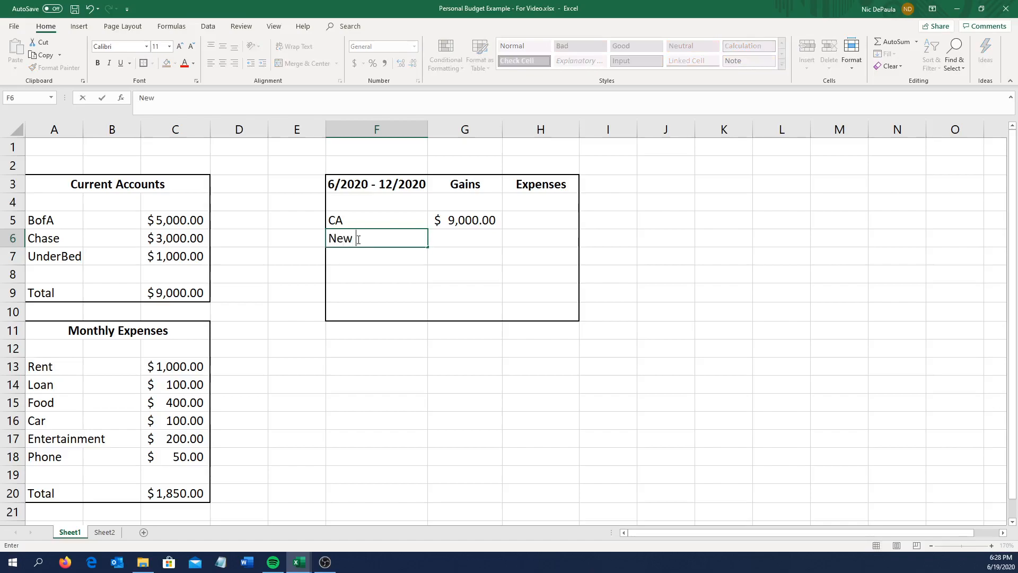
pyautogui.click(445, 235)
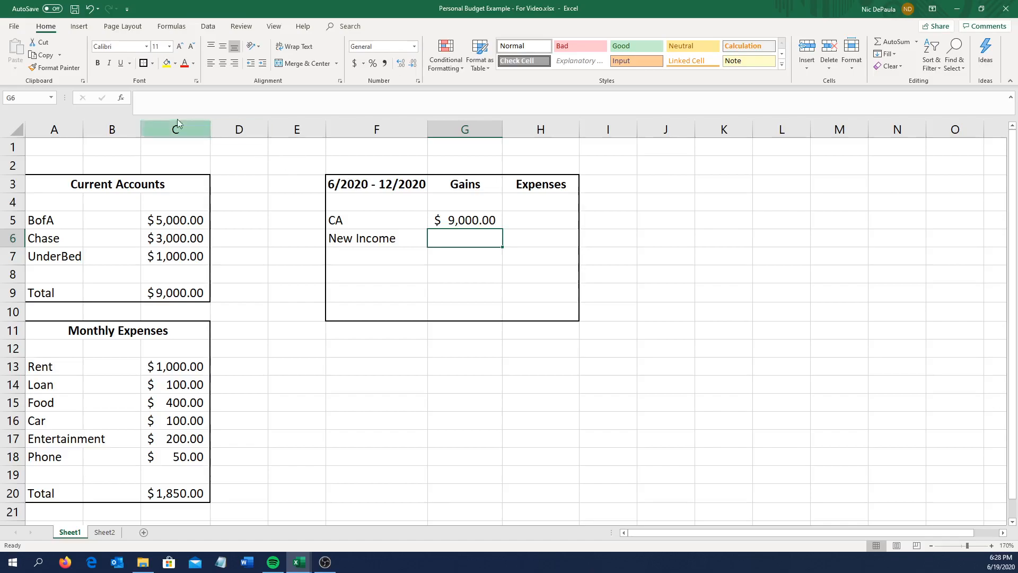
pyautogui.click(165, 101)
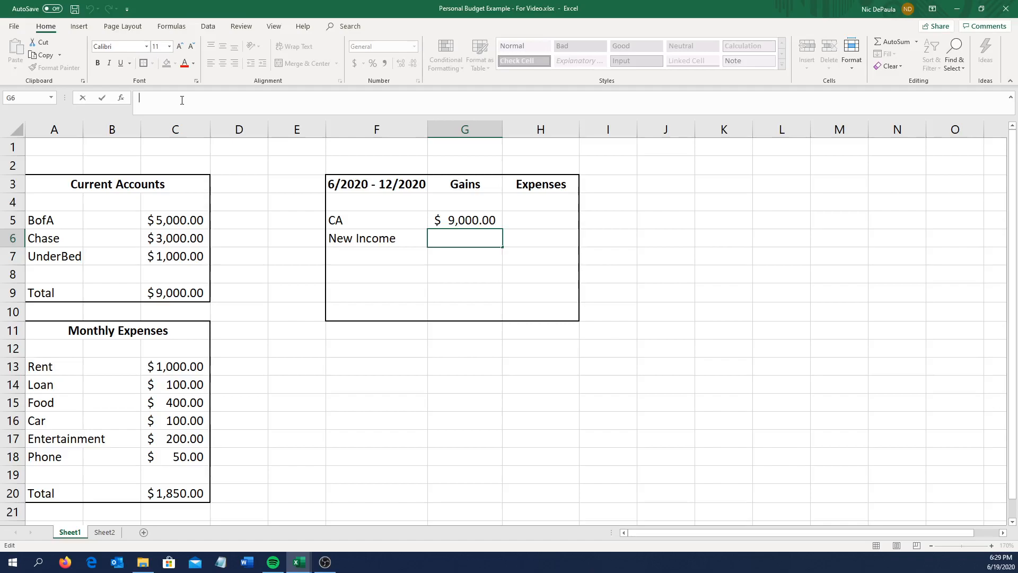
pyautogui.write('=')
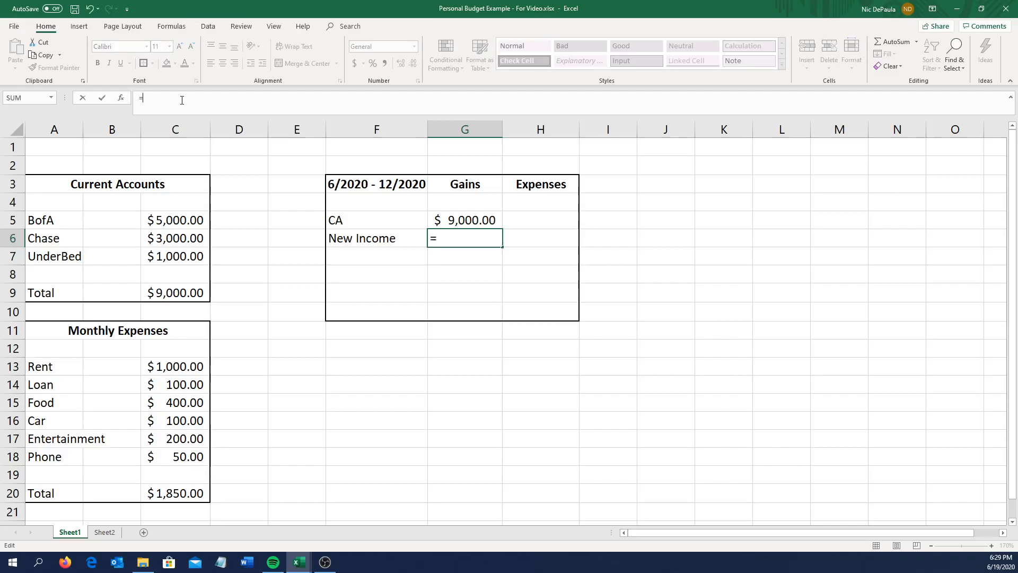
pyautogui.write('3000*7')
pyautogui.press('Return')
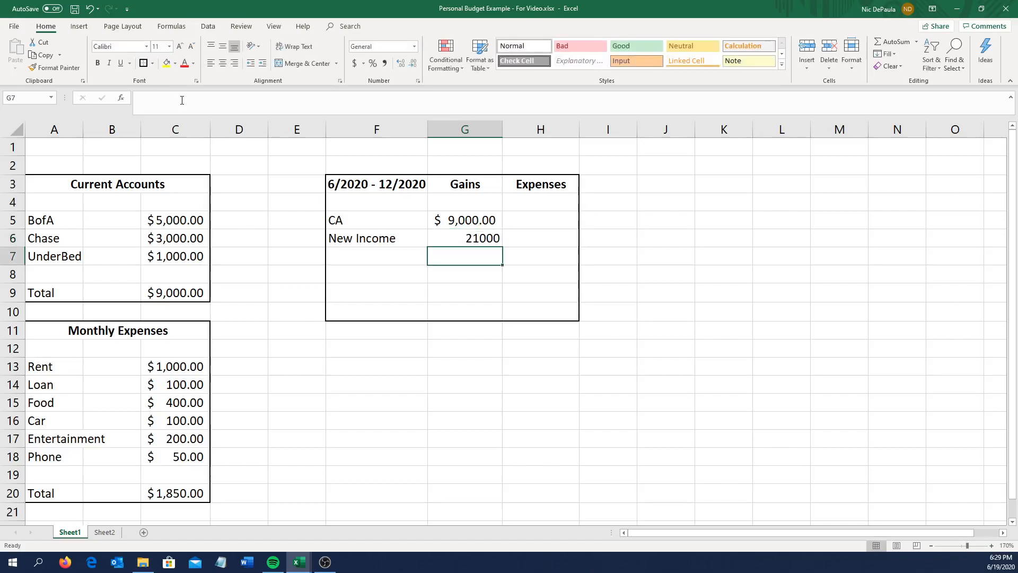
pyautogui.click(488, 240)
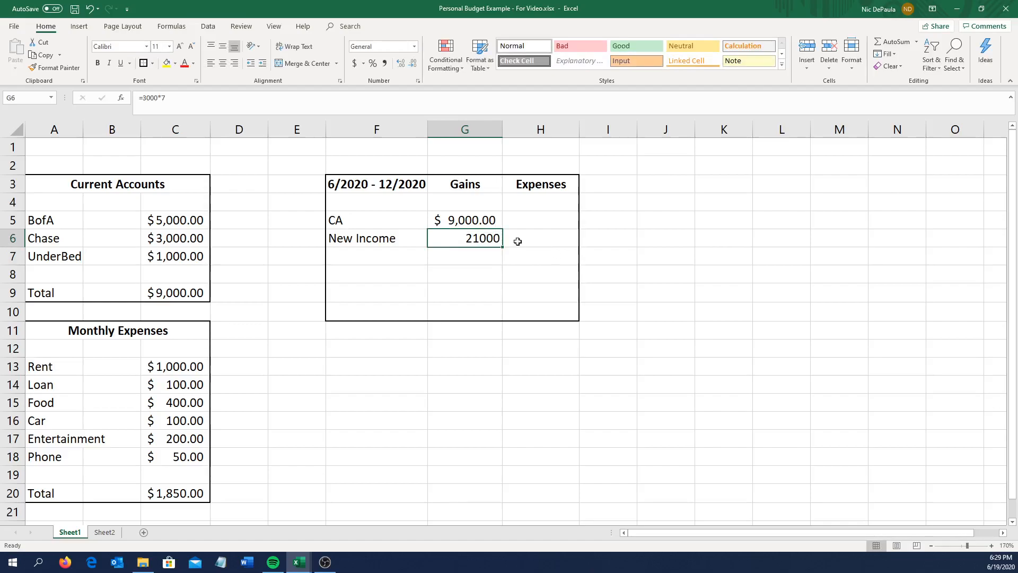
pyautogui.click(354, 63)
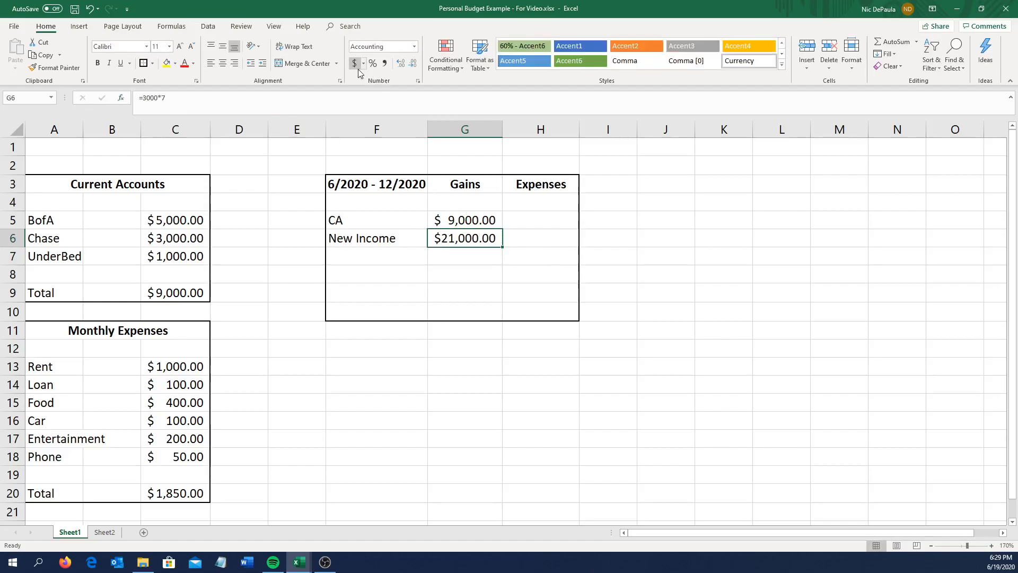
# Enter the label "Month expenses" in F7 and the formula =C20*7 in H7 under Expenses.
pyautogui.click(370, 261)
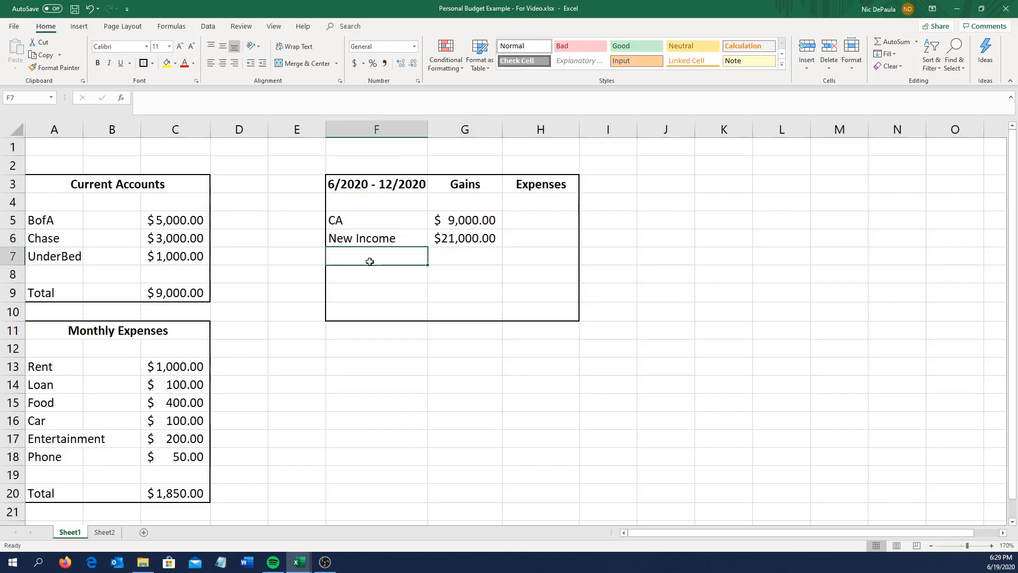
pyautogui.write('Montl')
pyautogui.write(' expenses')
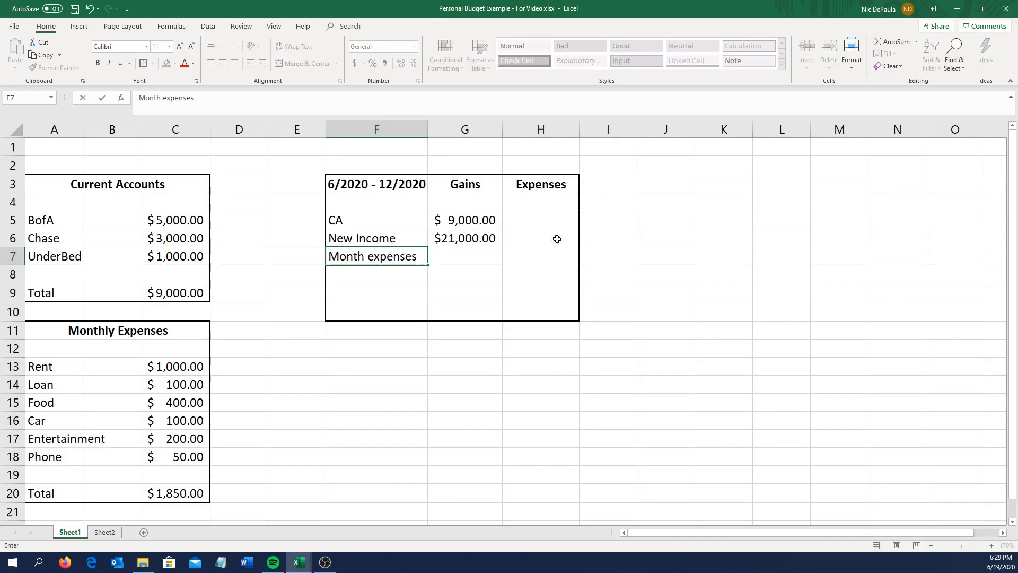
pyautogui.click(534, 252)
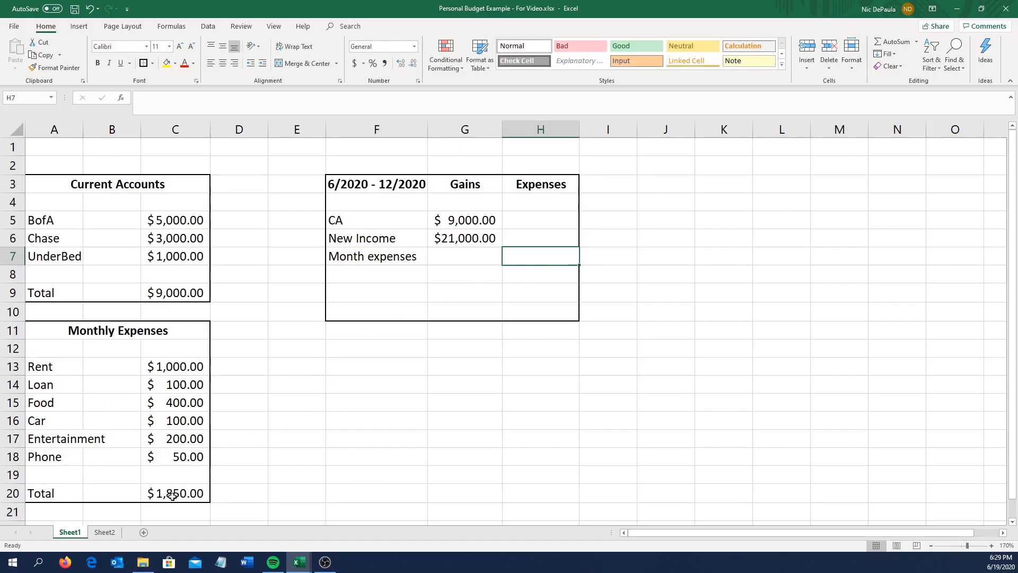
pyautogui.write('=')
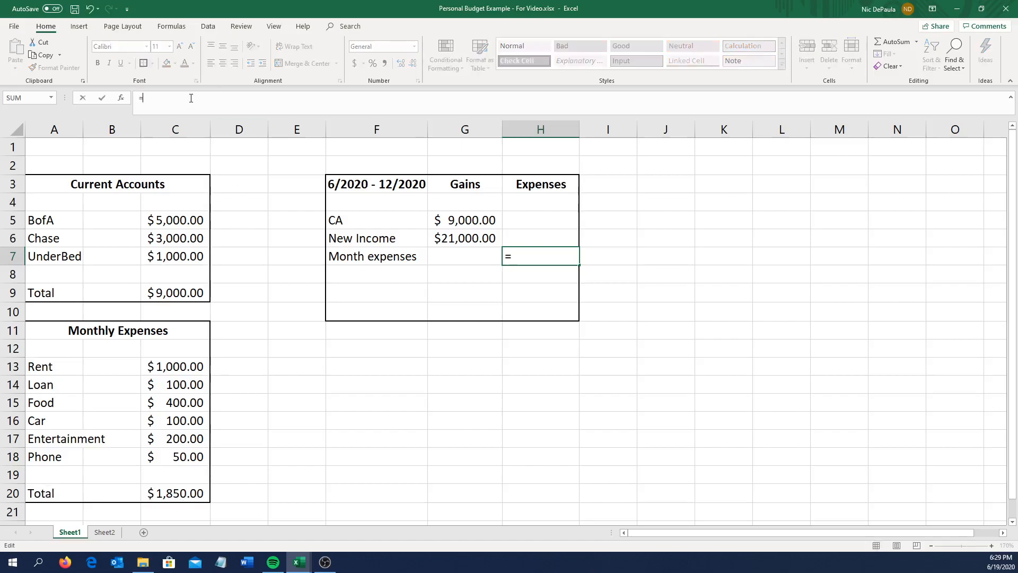
pyautogui.write('c20')
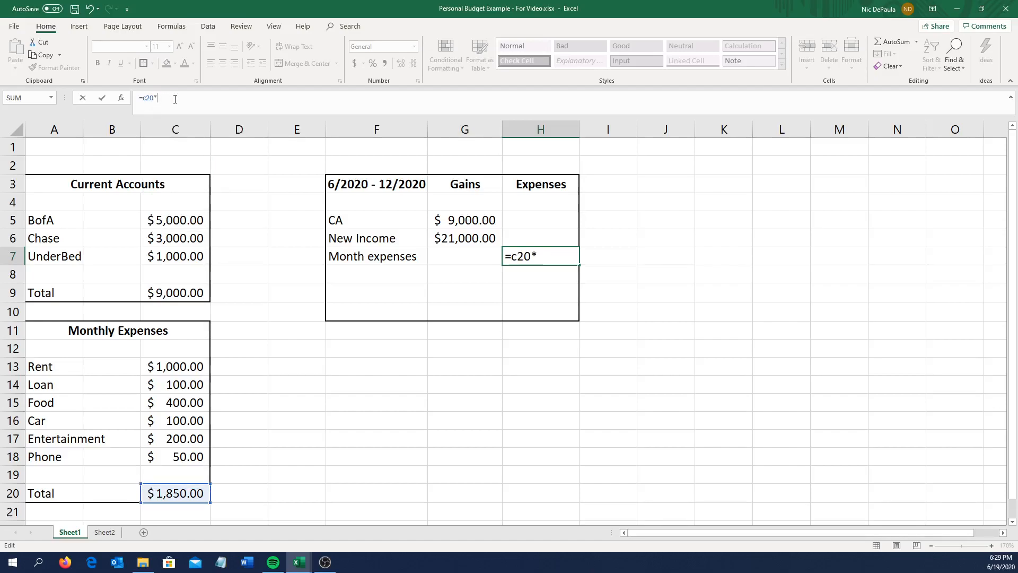
pyautogui.write('*7')
pyautogui.press('Return')
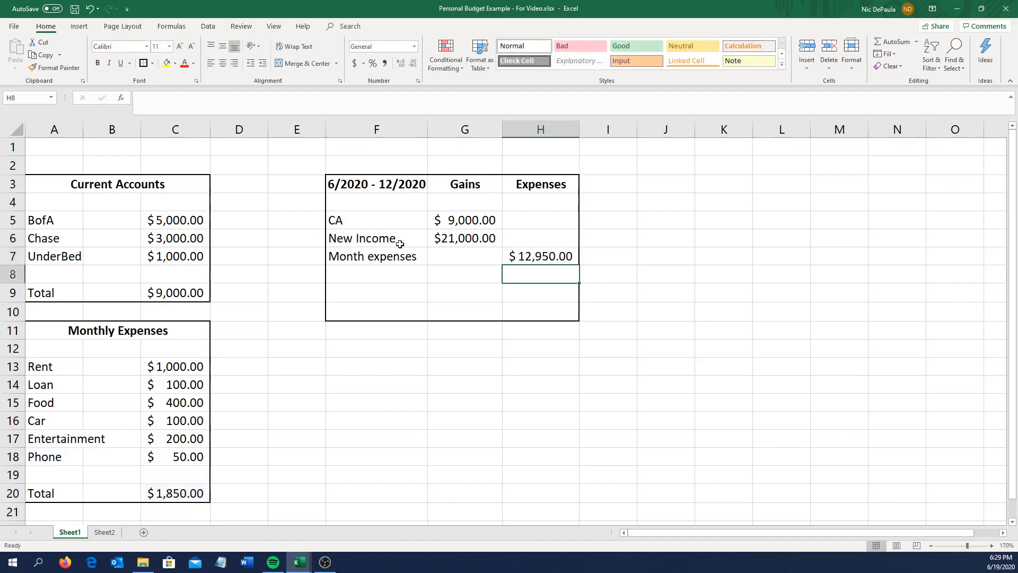
# Change the Month expenses formula in H7 to the negative form =-(C20*7).
pyautogui.click(532, 259)
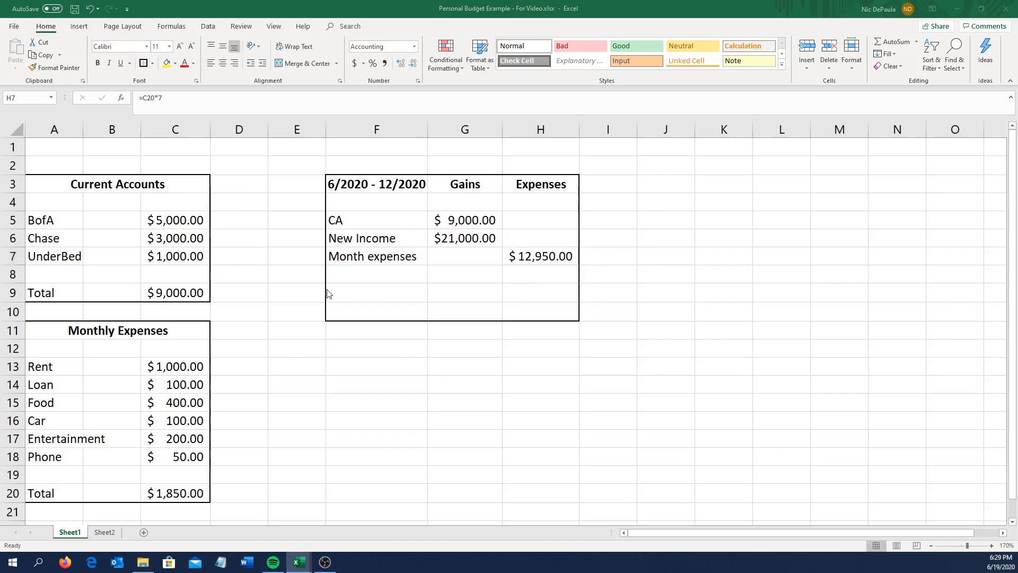
pyautogui.click(513, 257)
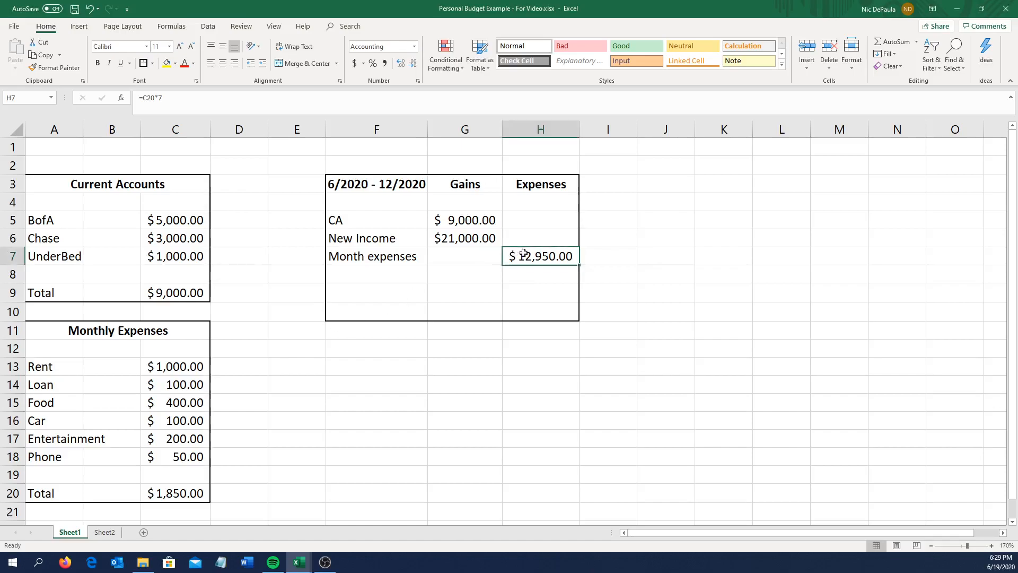
pyautogui.click(146, 99)
pyautogui.write('(')
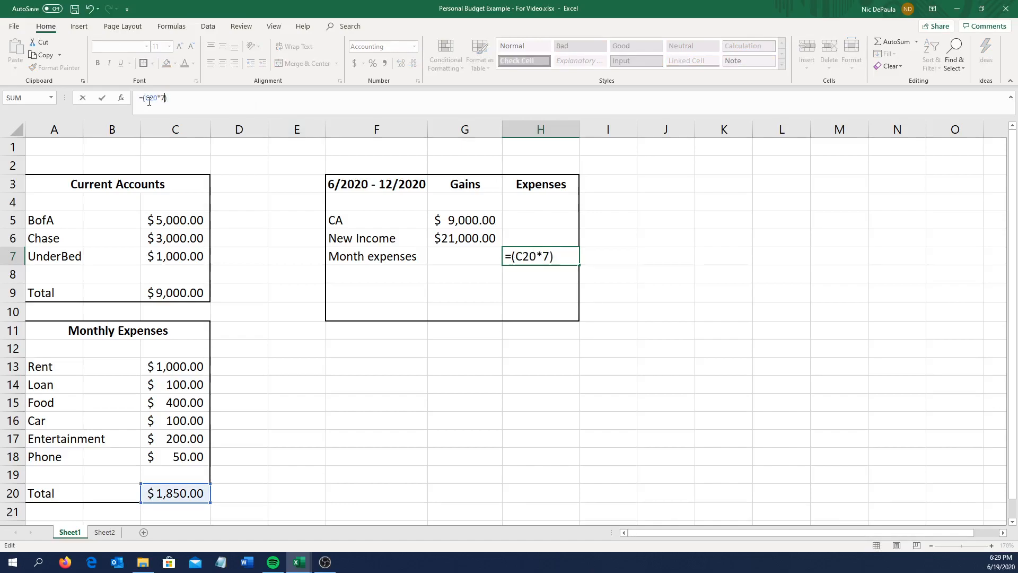
pyautogui.write('-')
pyautogui.press('Return')
# Widen the Expenses column H and the Gains column G slightly.
pyautogui.click(545, 261)
pyautogui.moveTo(580, 131); pyautogui.dragTo(595, 131)
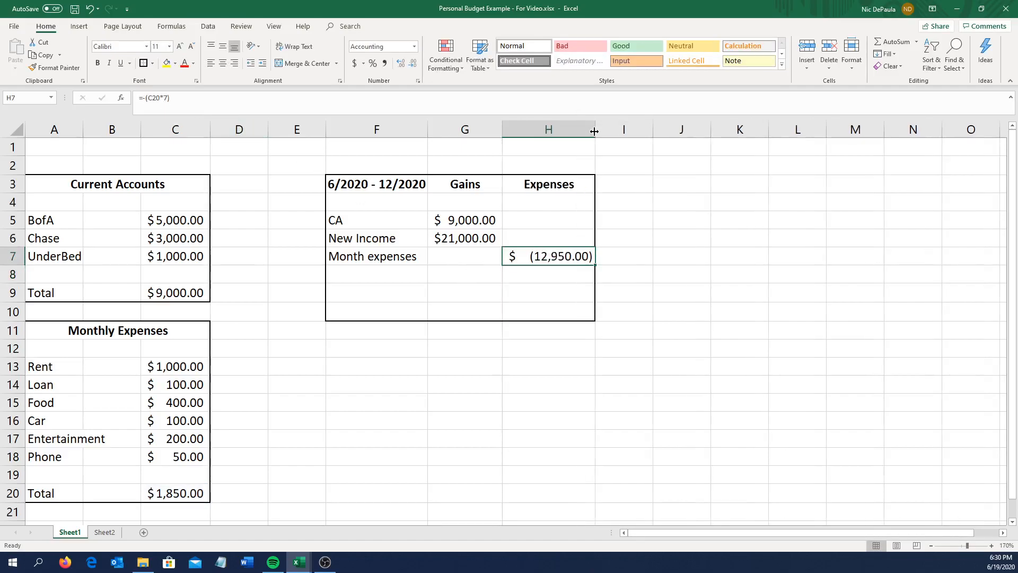
pyautogui.click(563, 287)
pyautogui.click(560, 253)
pyautogui.moveTo(502, 130); pyautogui.dragTo(508, 130)
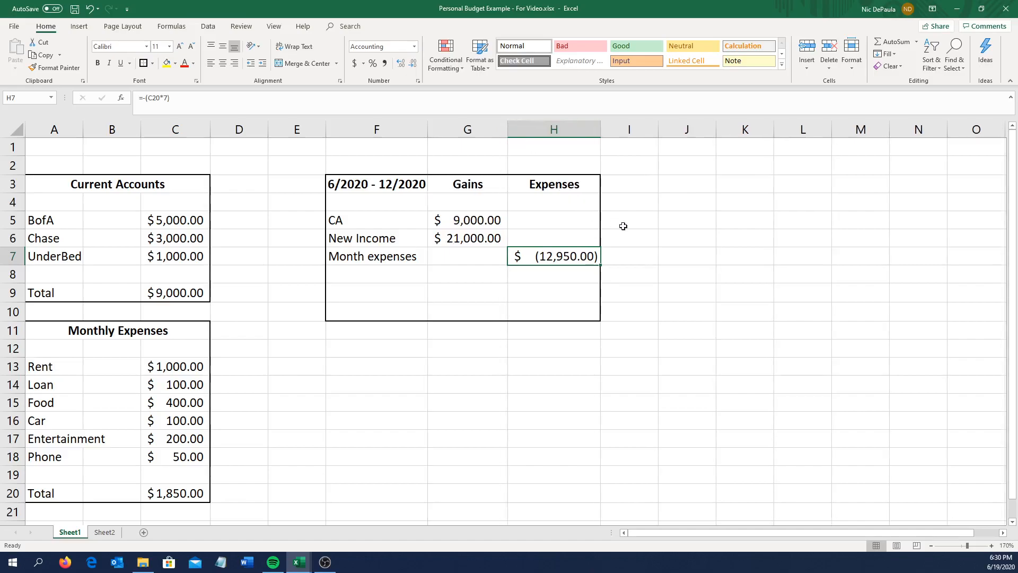
# Set the font color of the Month expenses amount in H7 to red.
pyautogui.click(615, 223)
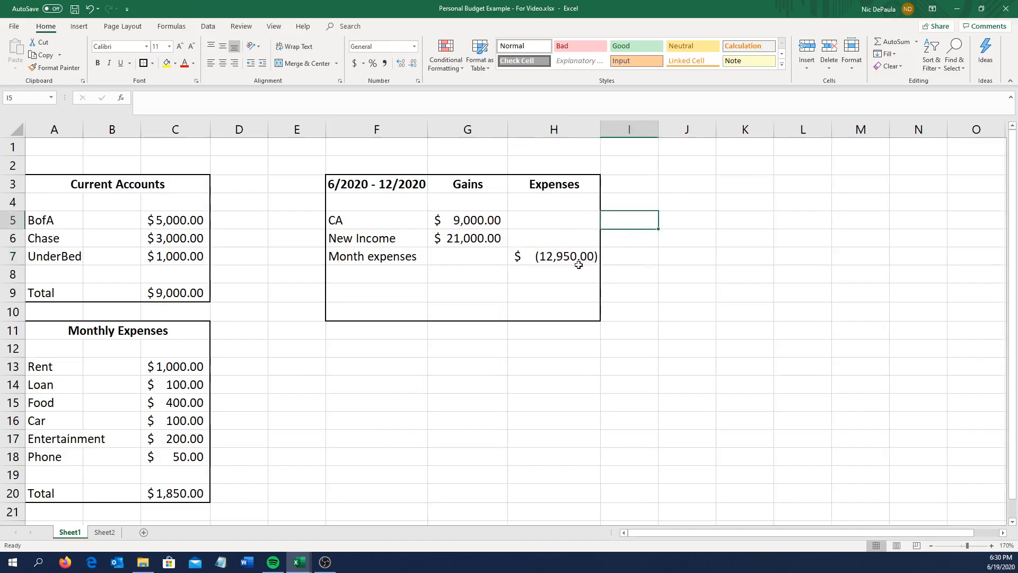
pyautogui.click(541, 258)
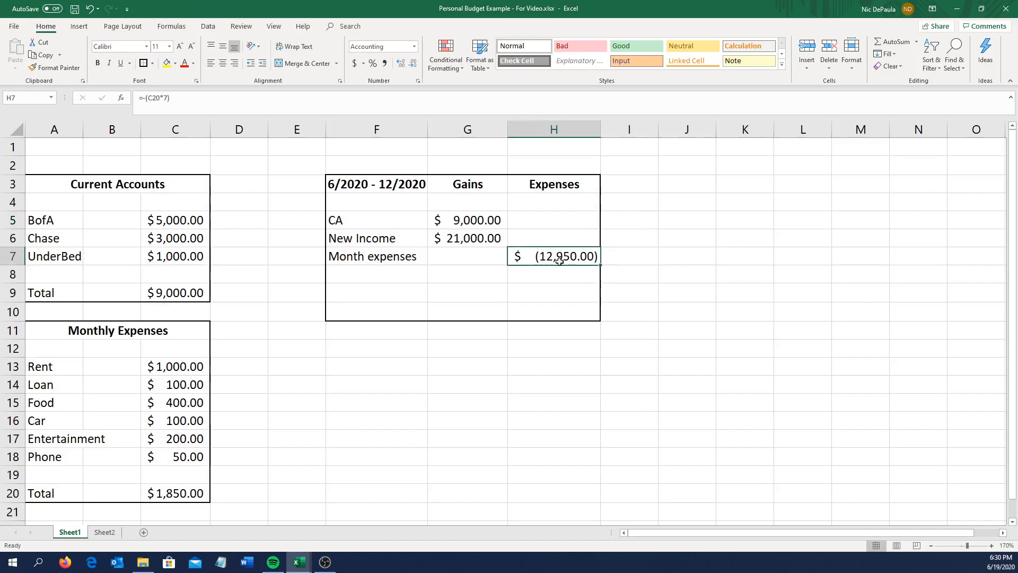
pyautogui.doubleClick(410, 277)
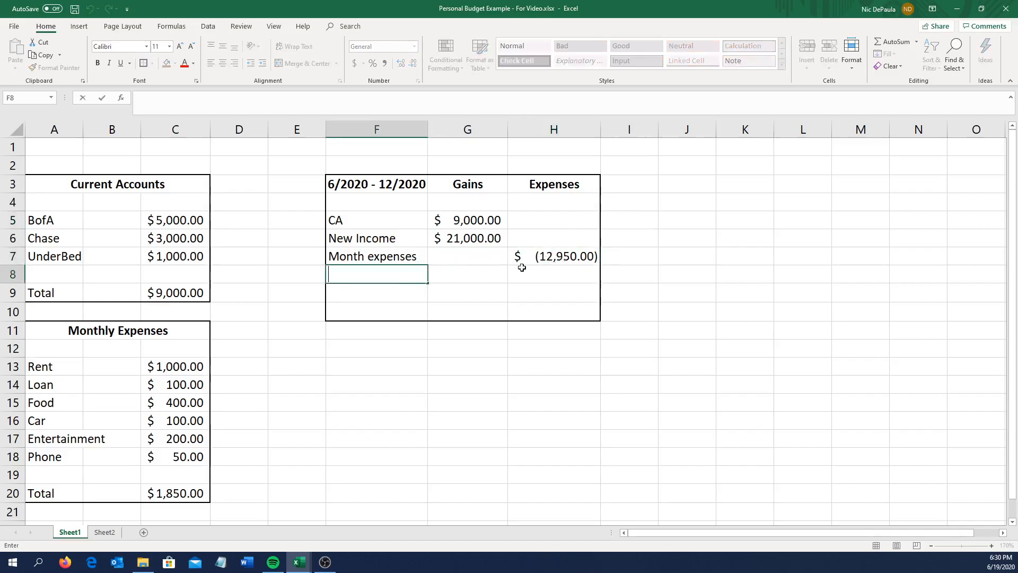
pyautogui.doubleClick(547, 255)
pyautogui.click(558, 279)
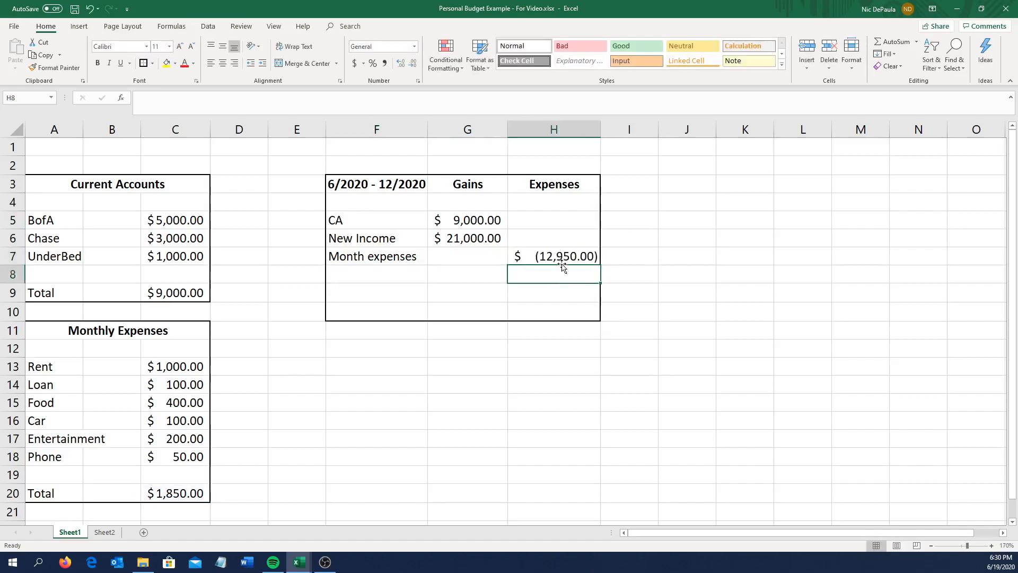
pyautogui.click(536, 255)
pyautogui.click(184, 63)
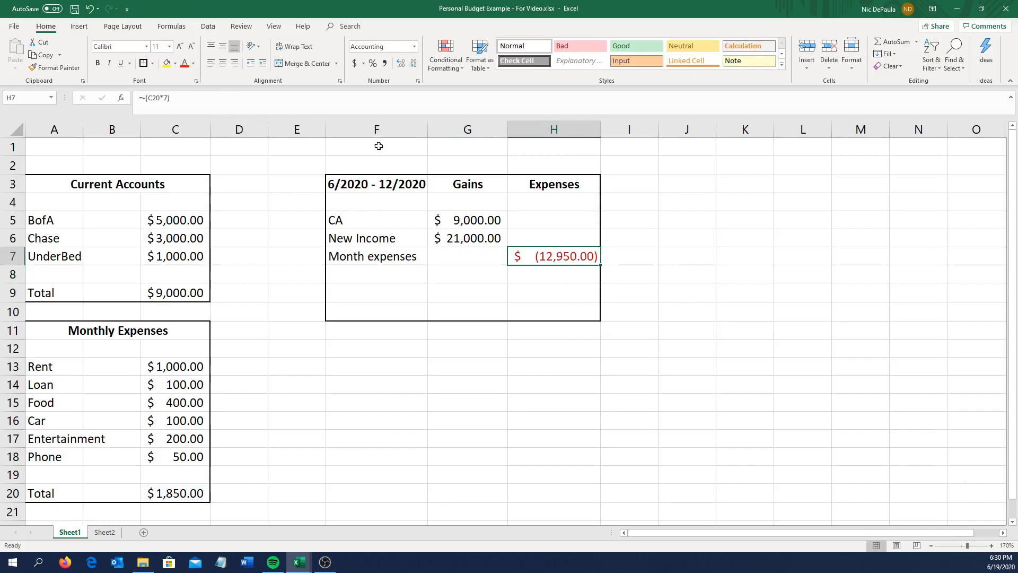
pyautogui.click(740, 284)
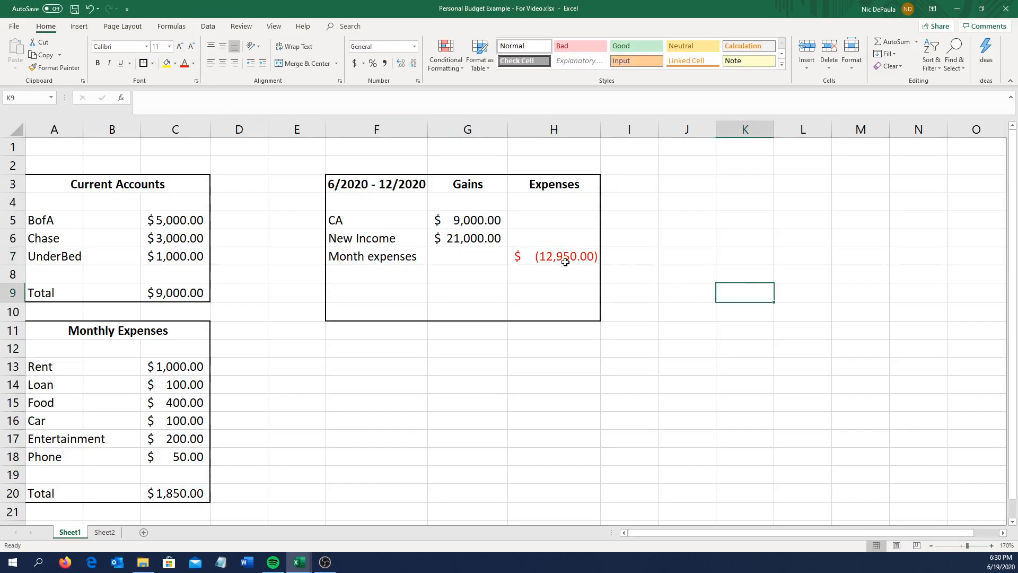
# Enter the label "Special trip" in F8 and the formula =-2000 in H8 under Expenses.
pyautogui.click(369, 279)
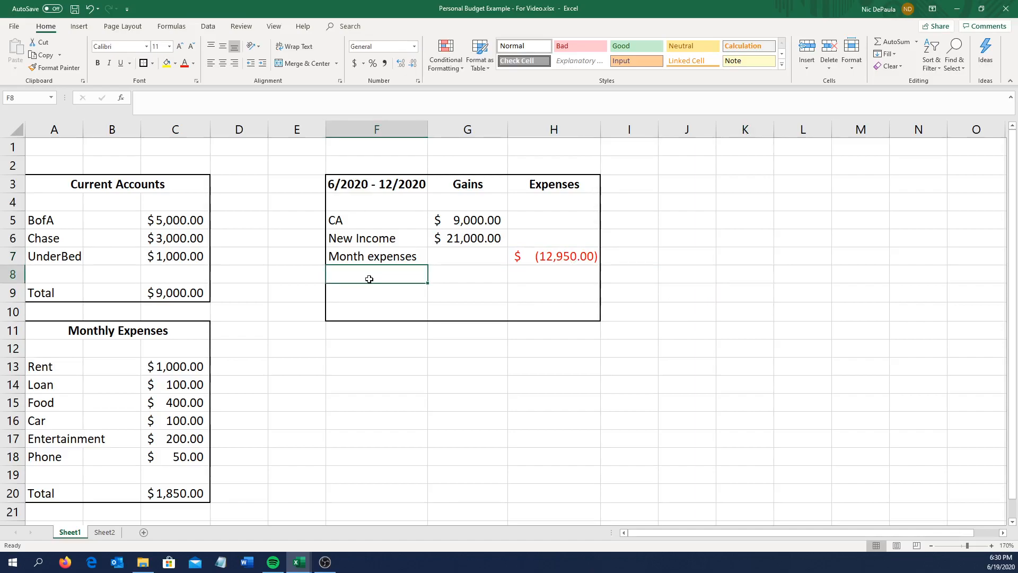
pyautogui.write('Special')
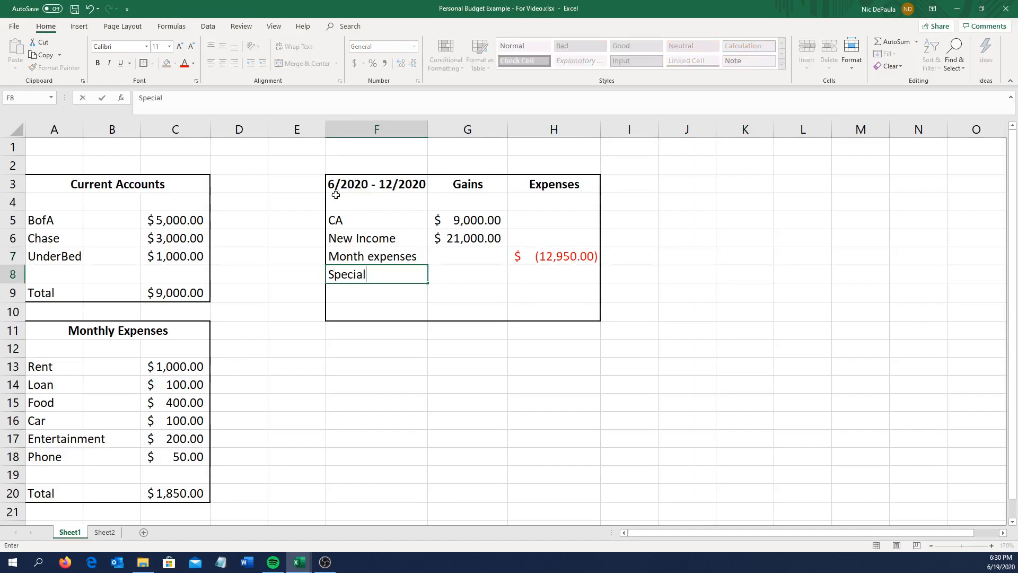
pyautogui.write(' trip')
pyautogui.click(541, 276)
pyautogui.click(287, 100)
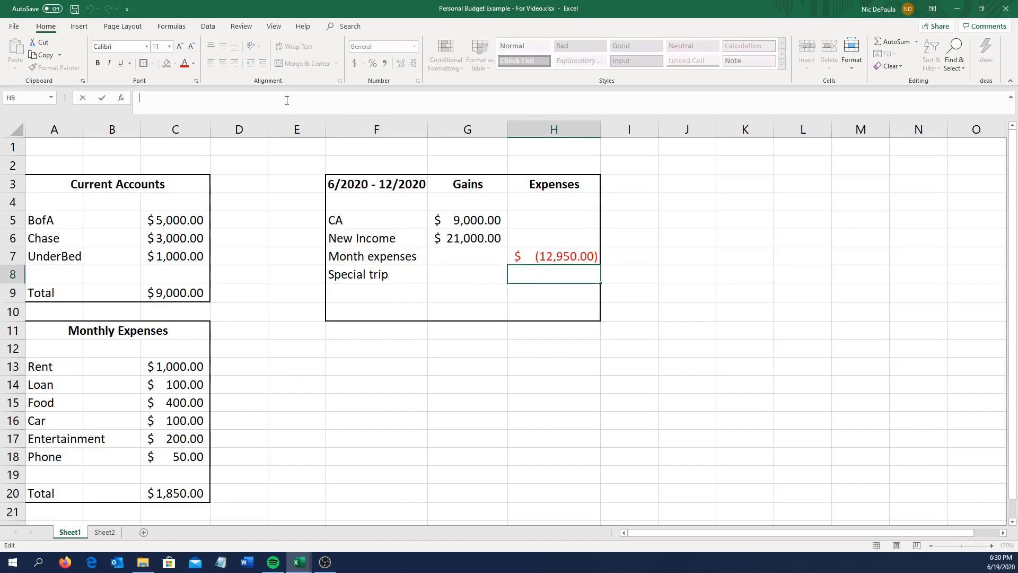
pyautogui.write('=-2000')
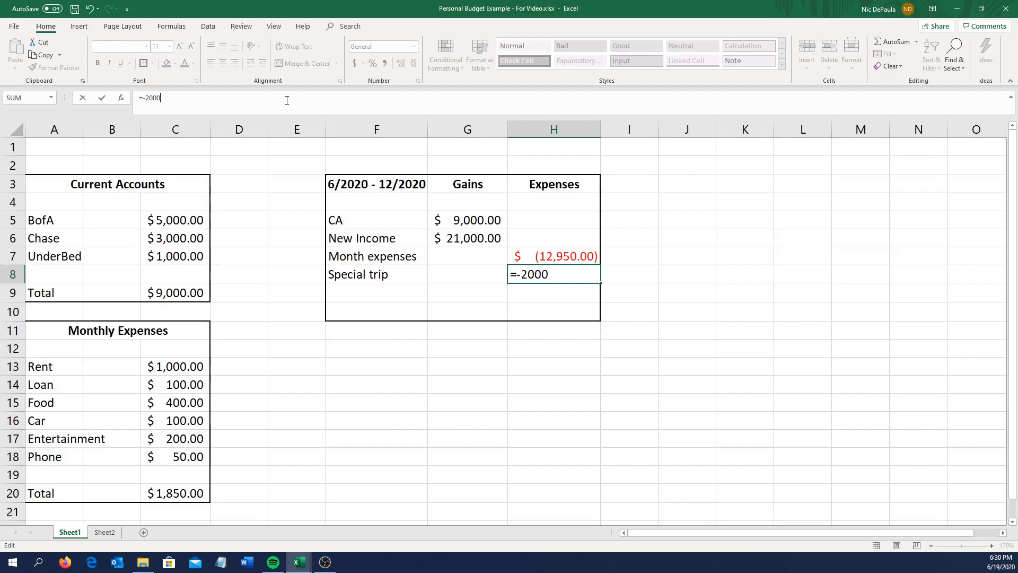
pyautogui.press('Return')
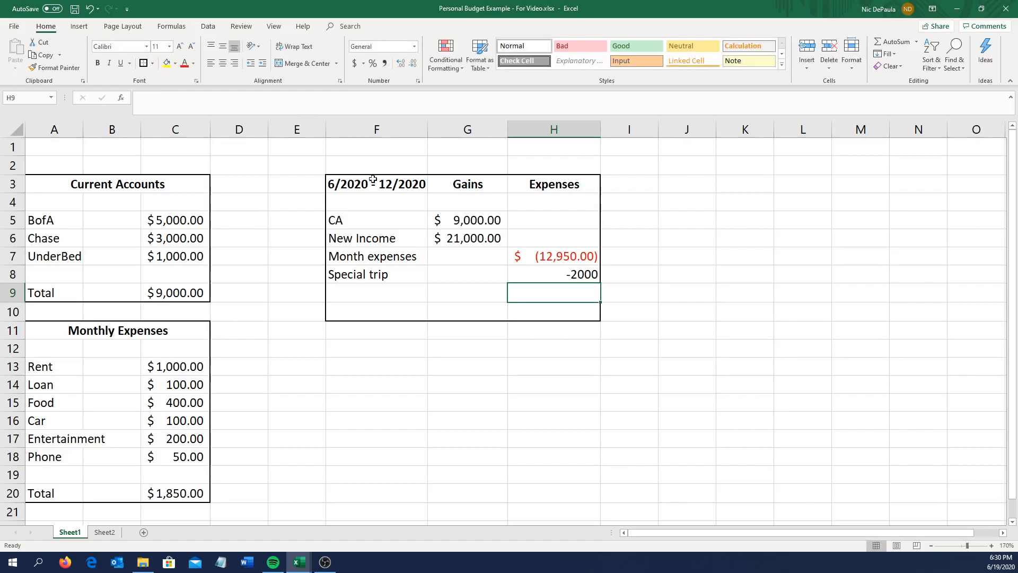
# Format the Special trip amount in H8 with a red font and the accounting number format.
pyautogui.click(560, 271)
pyautogui.click(184, 63)
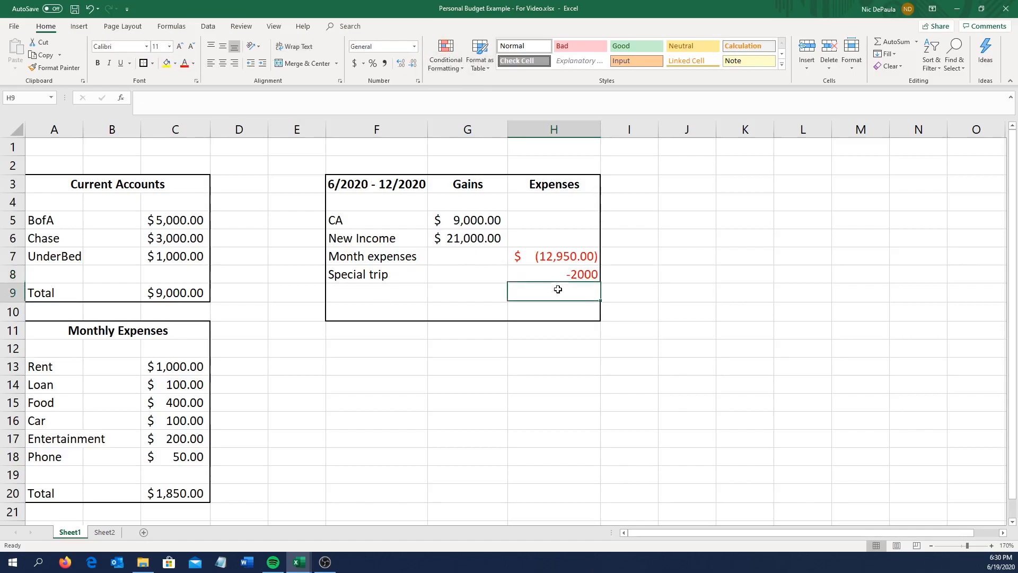
pyautogui.click(354, 63)
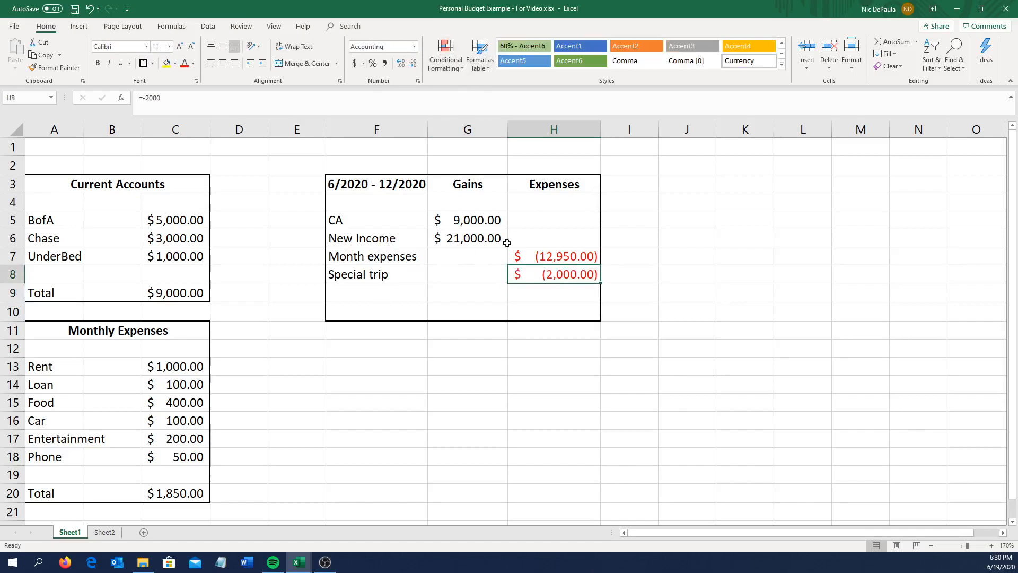
# Enter the label "Savings" in F9 and select its Expenses cell H9.
pyautogui.click(369, 293)
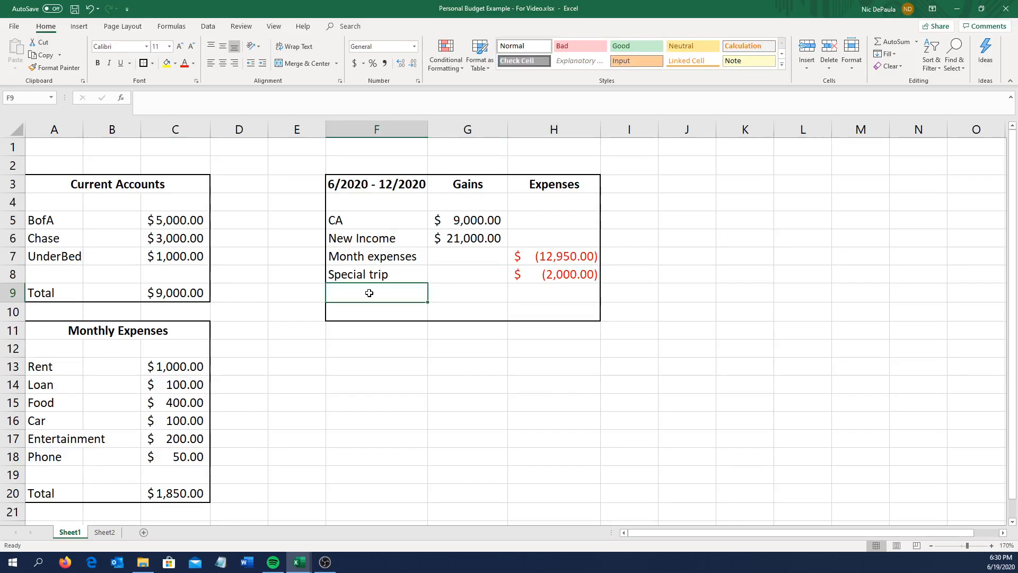
pyautogui.write('Savings')
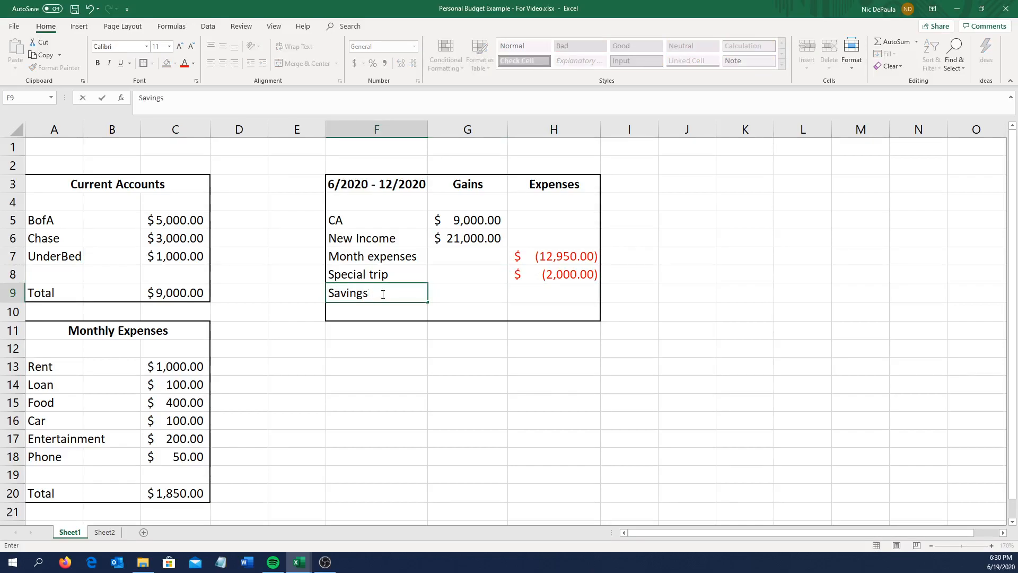
pyautogui.click(540, 295)
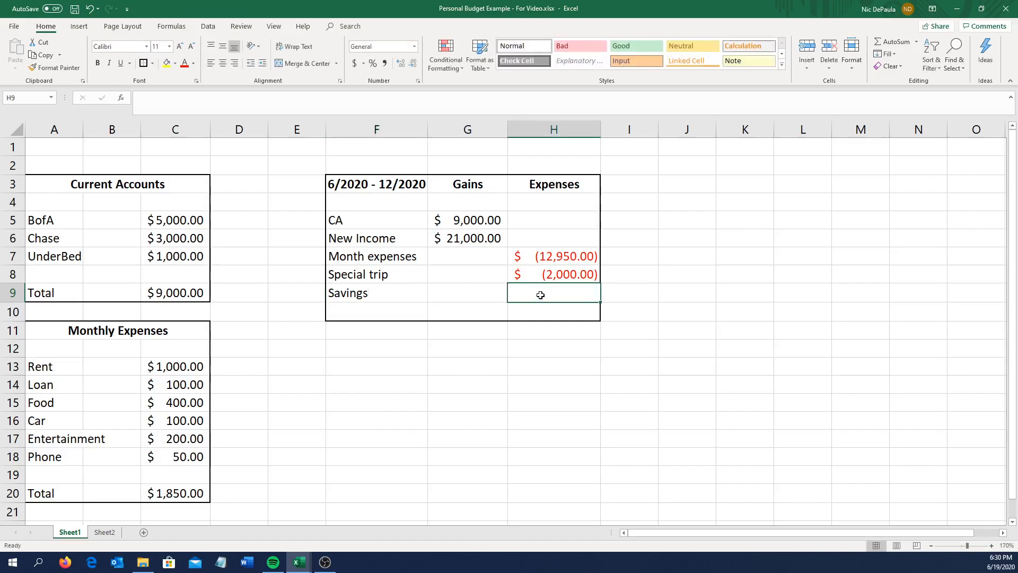
# Enter -500 as the Savings expense in H9 and format it with the accounting number format and a red font.
pyautogui.click(234, 102)
pyautogui.write('-500')
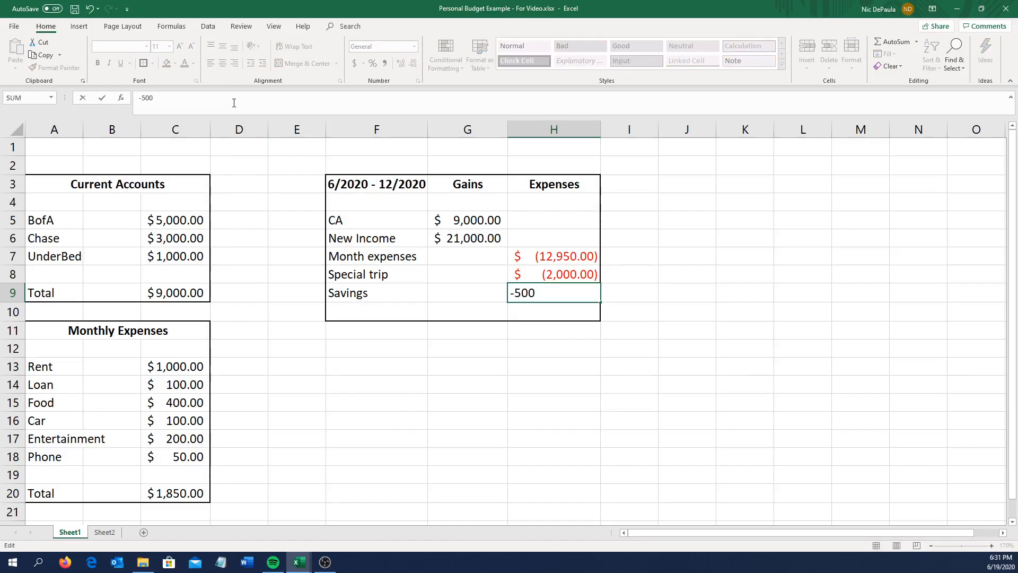
pyautogui.press('Return')
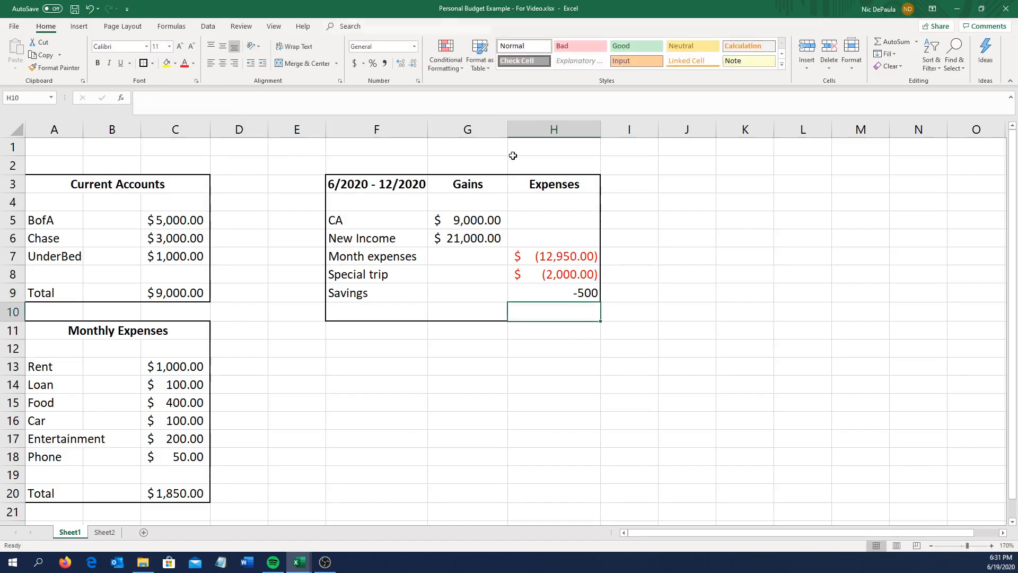
pyautogui.click(543, 293)
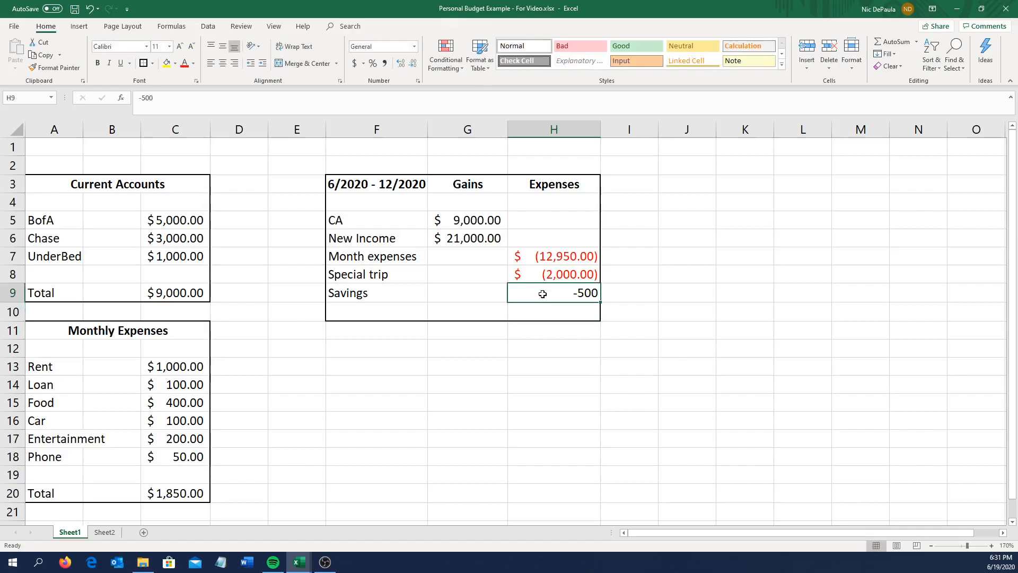
pyautogui.click(355, 62)
pyautogui.click(184, 62)
pyautogui.click(407, 364)
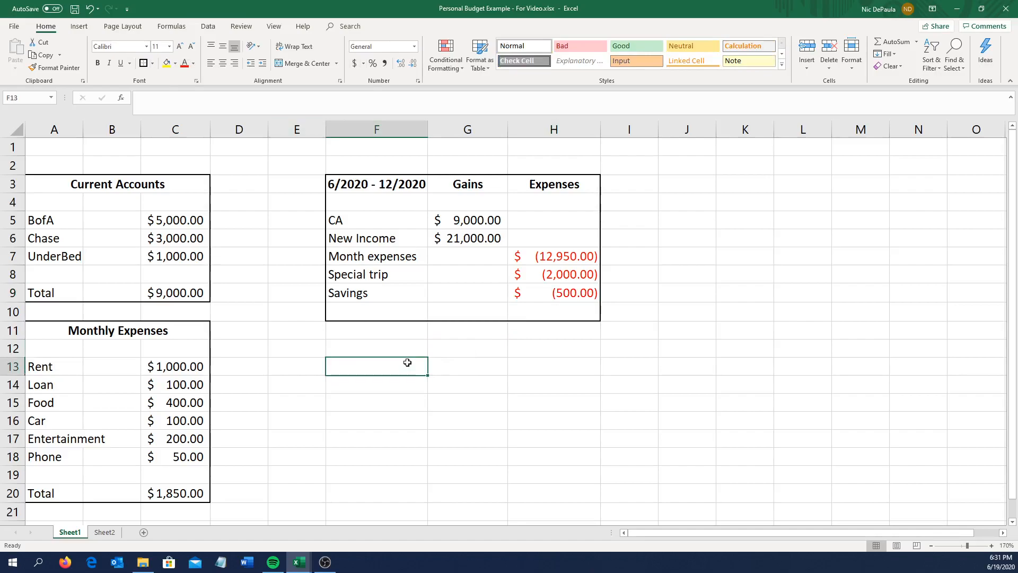
# Enter the label "Balance" in F10 below Savings.
pyautogui.click(375, 312)
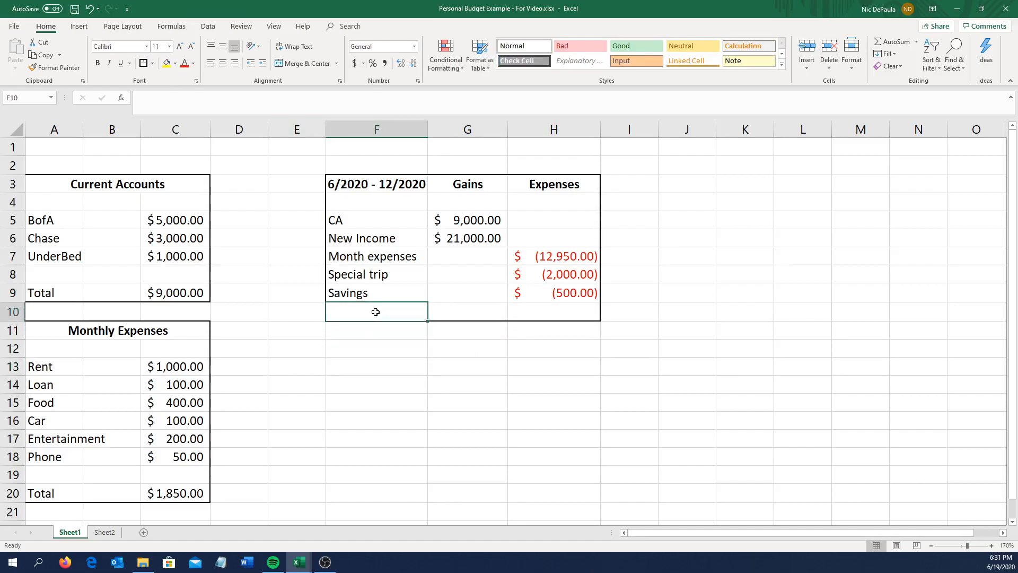
pyautogui.write('Balance')
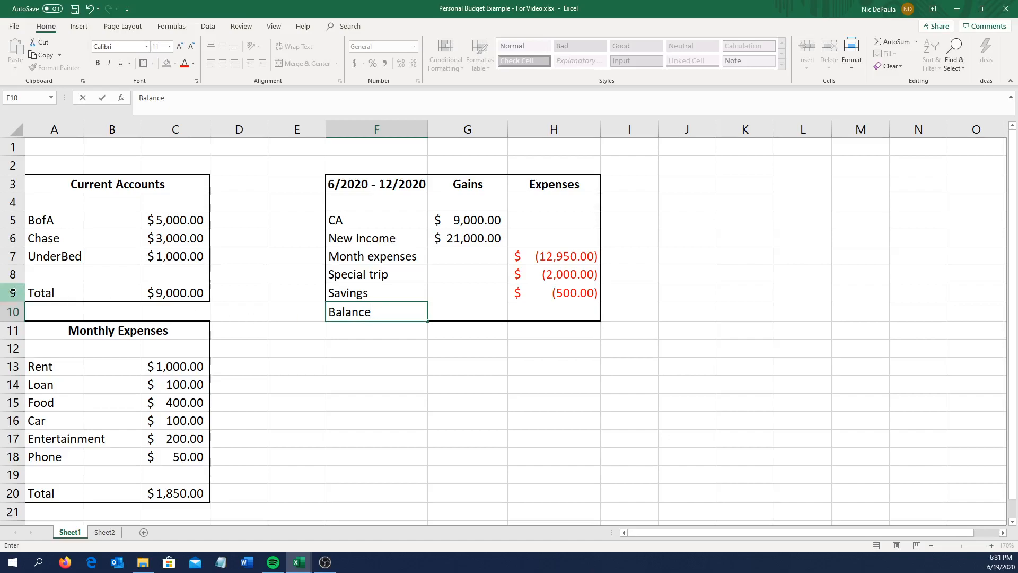
pyautogui.click(400, 341)
pyautogui.moveTo(339, 313); pyautogui.dragTo(535, 316)
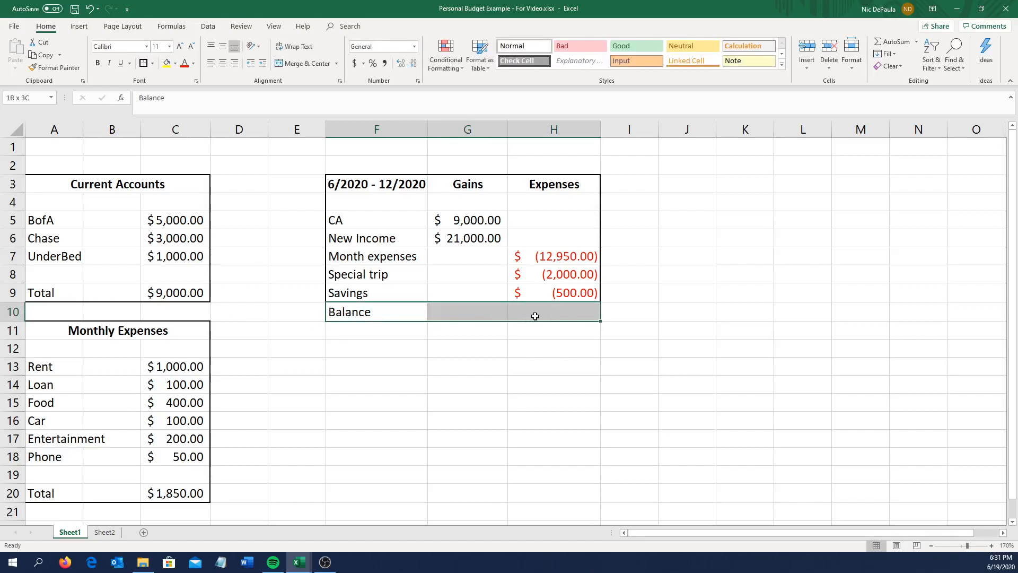
pyautogui.rightClick(11, 292)
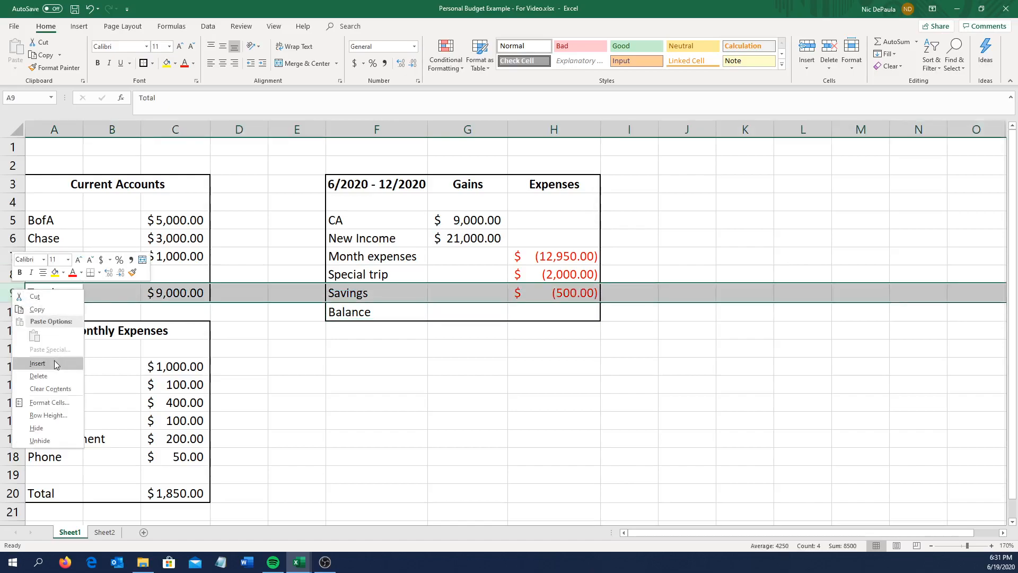
pyautogui.rightClick(8, 294)
pyautogui.click(10, 293)
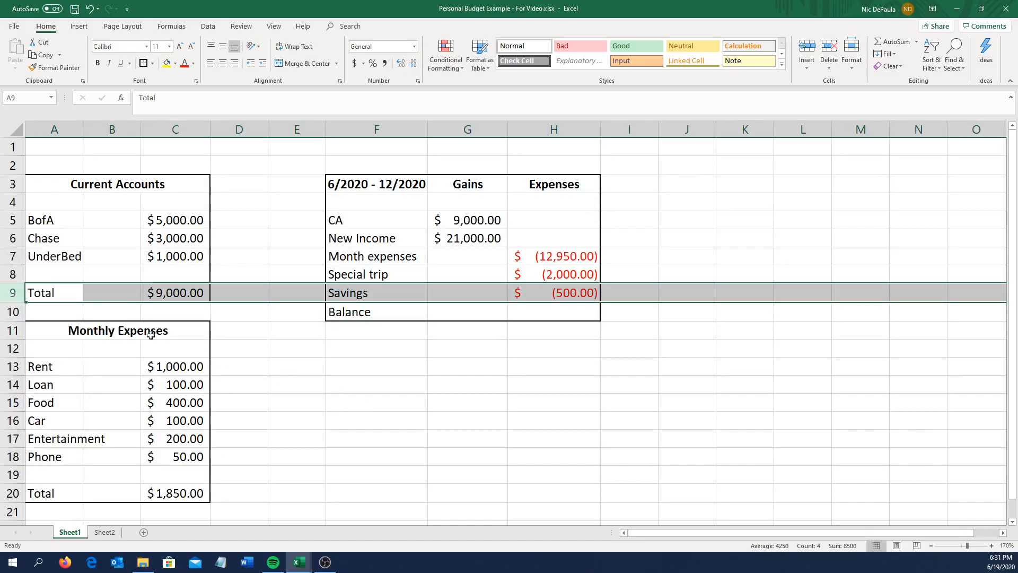
pyautogui.rightClick(12, 293)
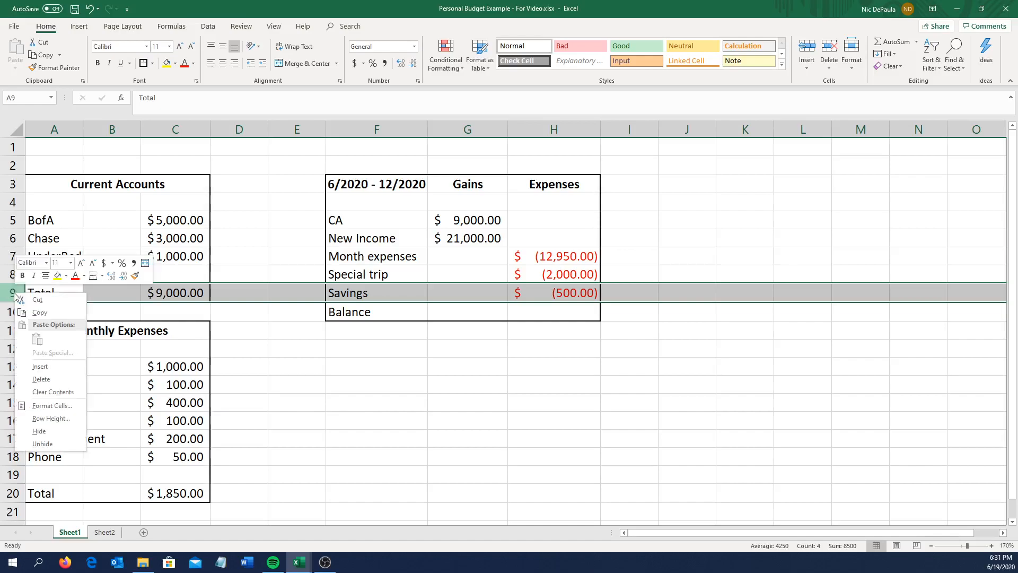
pyautogui.press('Escape')
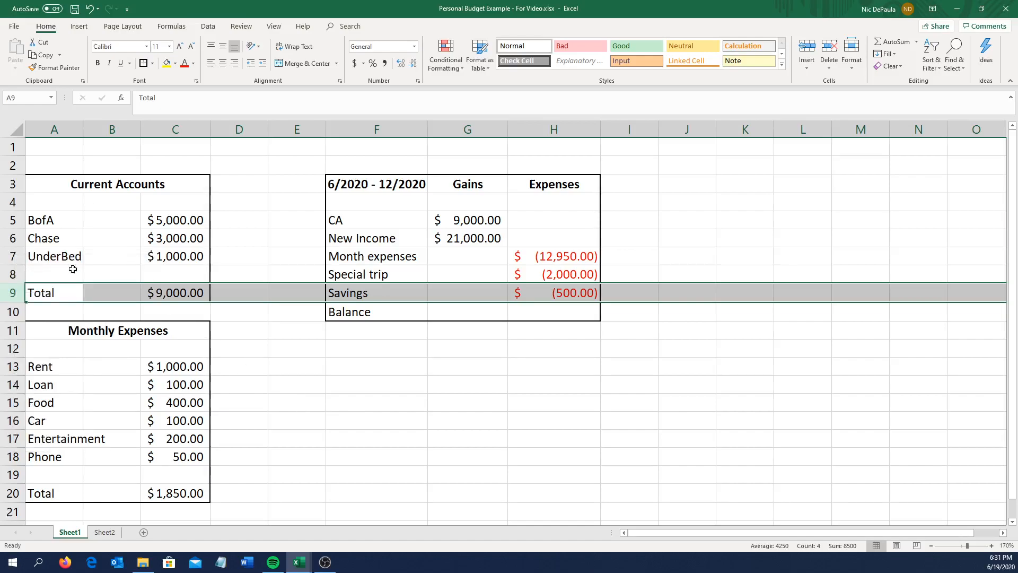
pyautogui.rightClick(12, 293)
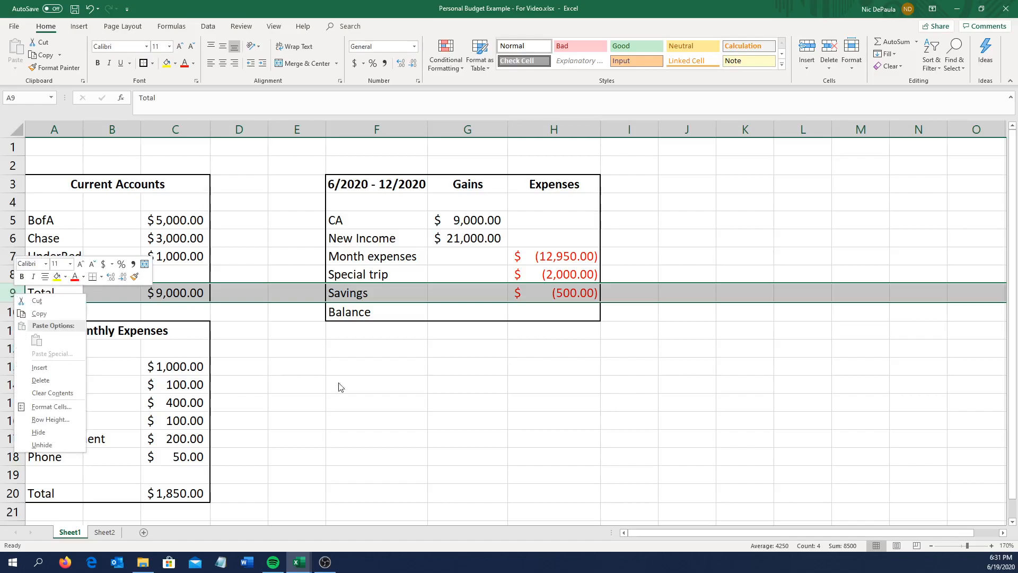
pyautogui.press('Escape')
# Insert a blank row above row 10 to separate the Balance line from Savings.
pyautogui.click(18, 308)
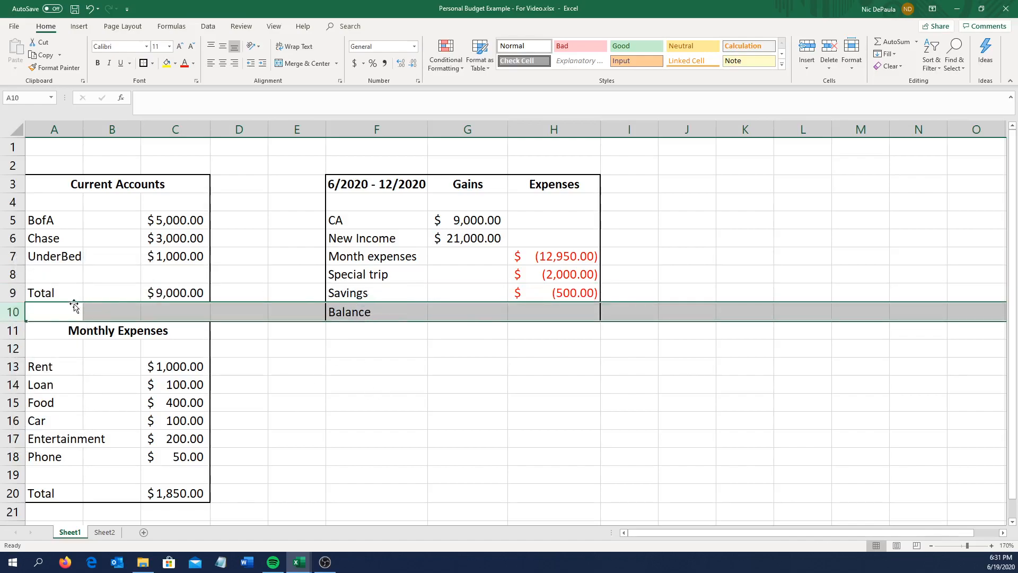
pyautogui.rightClick(13, 312)
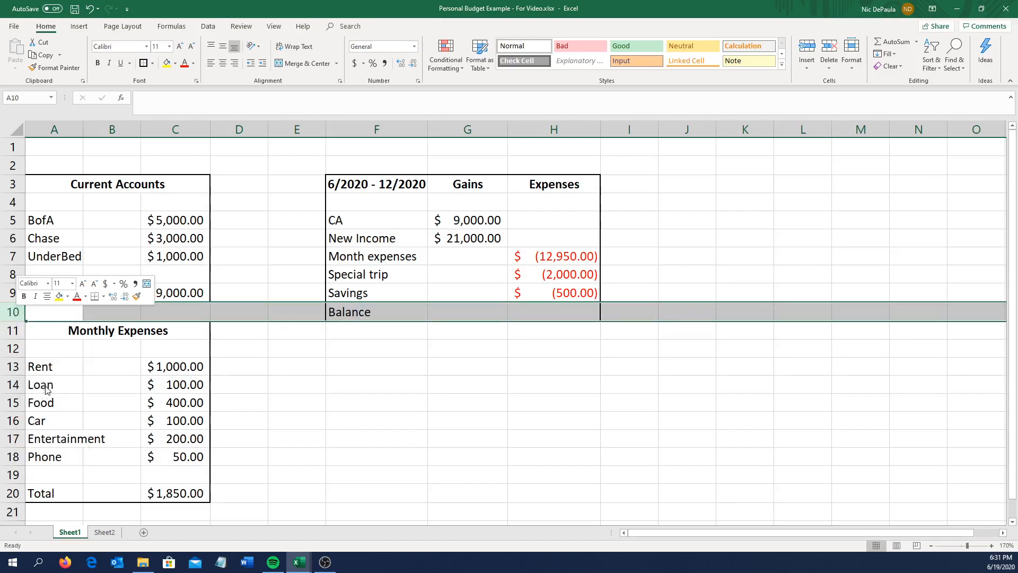
pyautogui.click(45, 386)
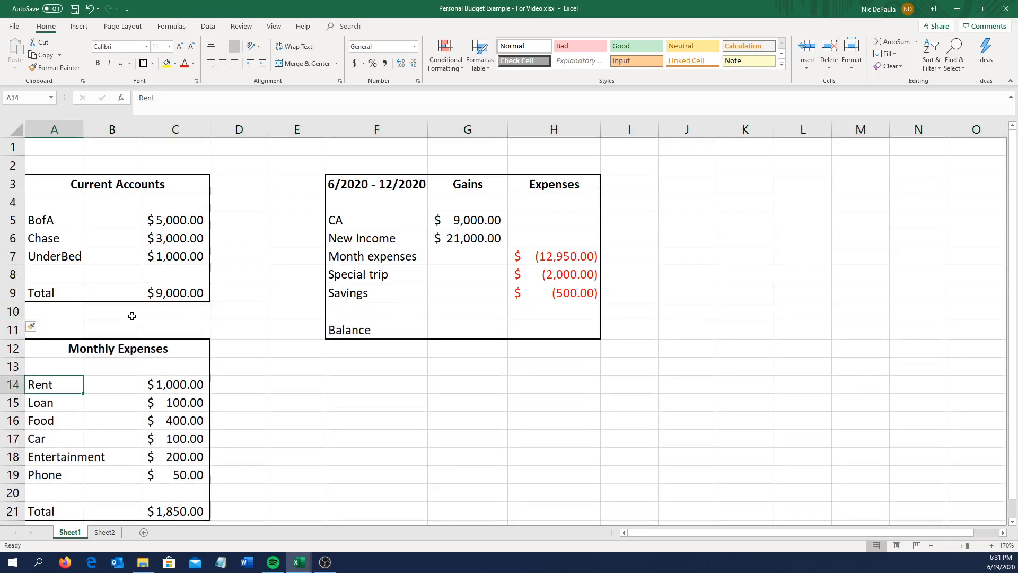
pyautogui.click(154, 316)
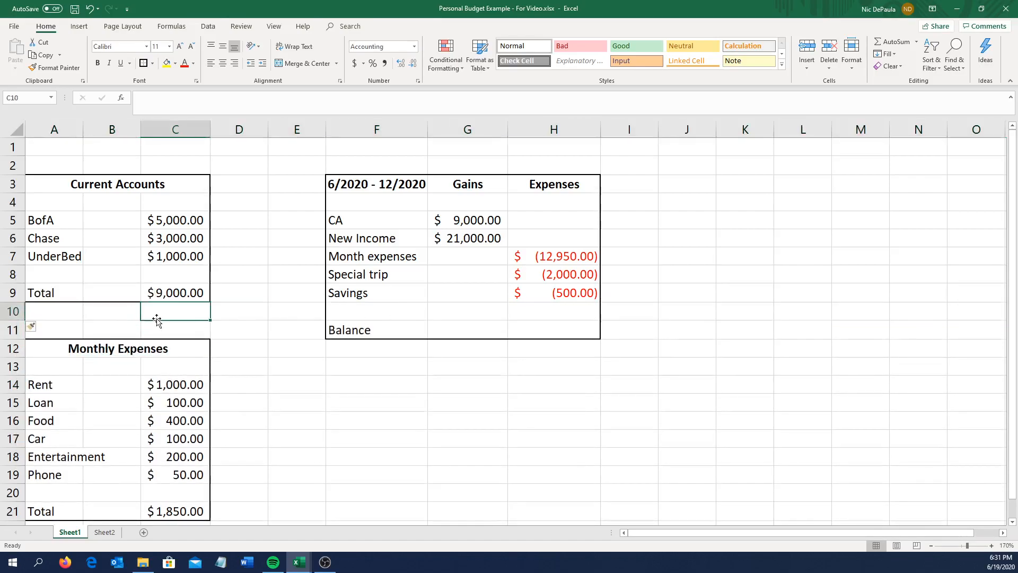
pyautogui.click(69, 313)
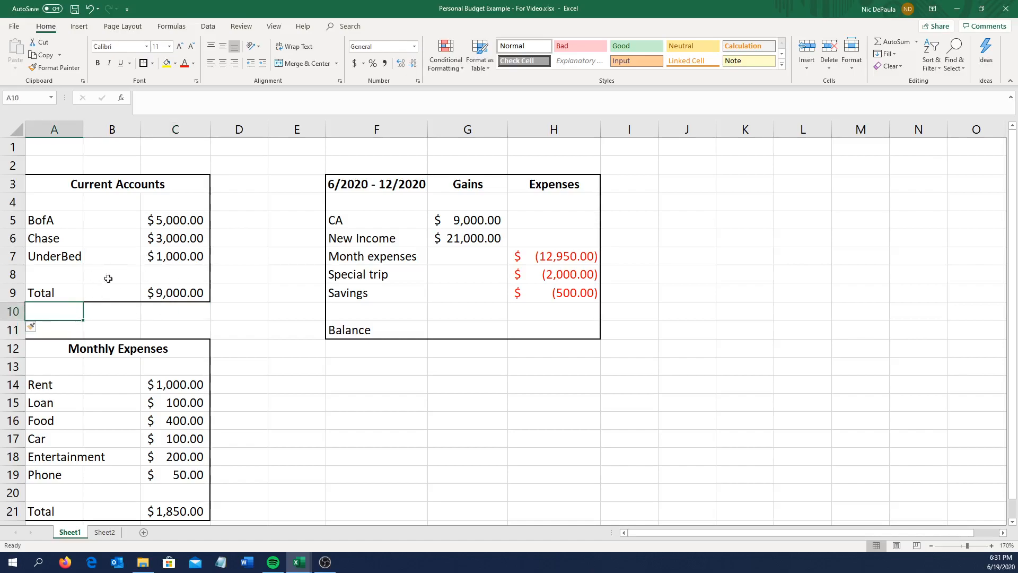
# Enter the formula =sum(g5:h9) in H11 to calculate the balance from all gains and expenses.
pyautogui.click(419, 367)
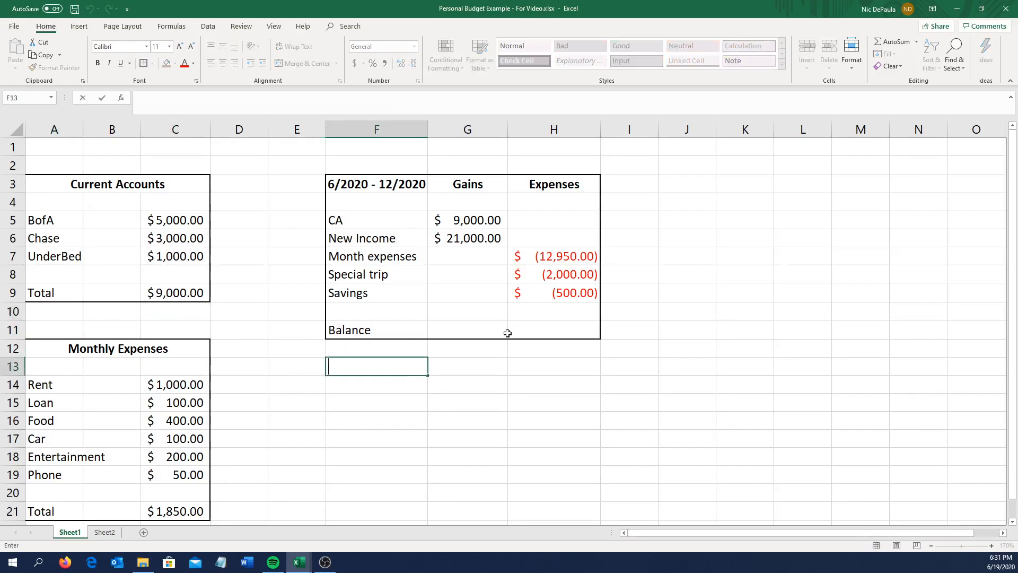
pyautogui.click(491, 335)
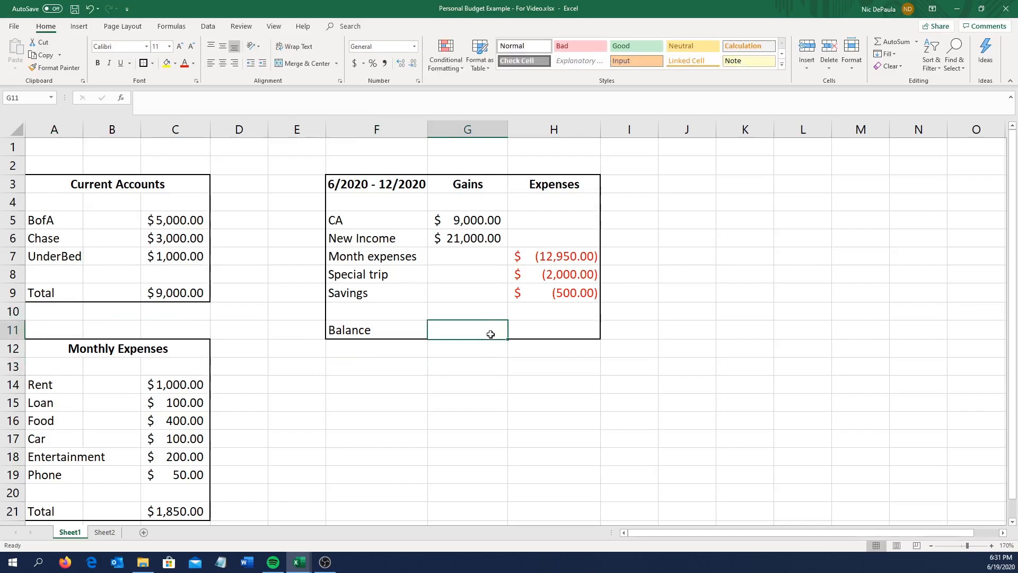
pyautogui.click(534, 328)
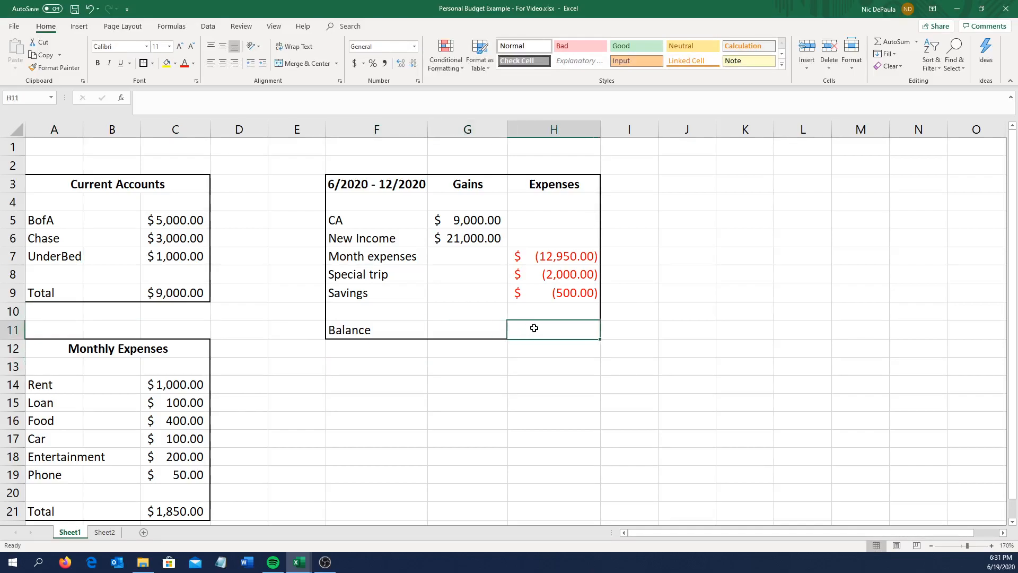
pyautogui.click(331, 107)
pyautogui.write('=')
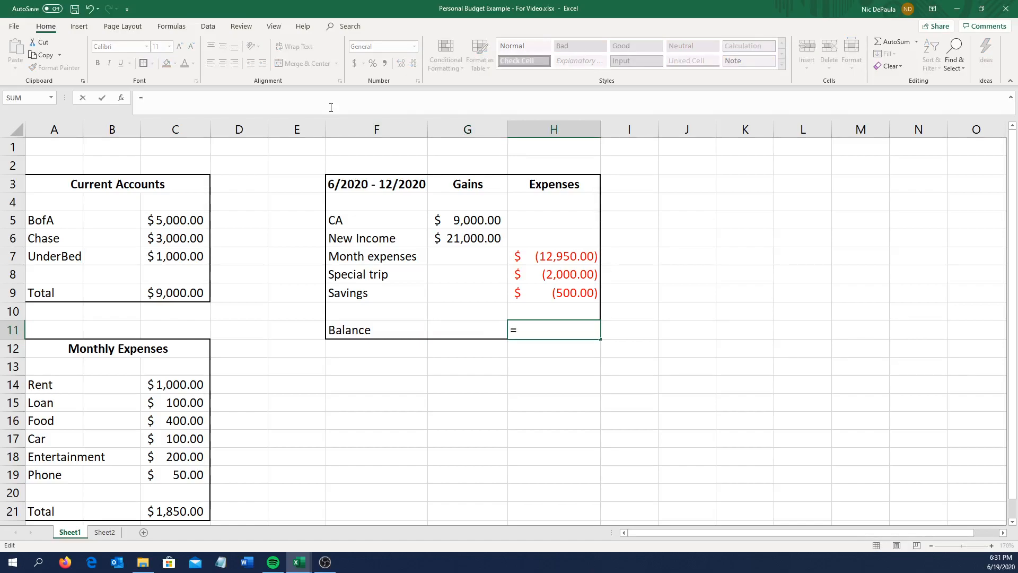
pyautogui.write('sum')
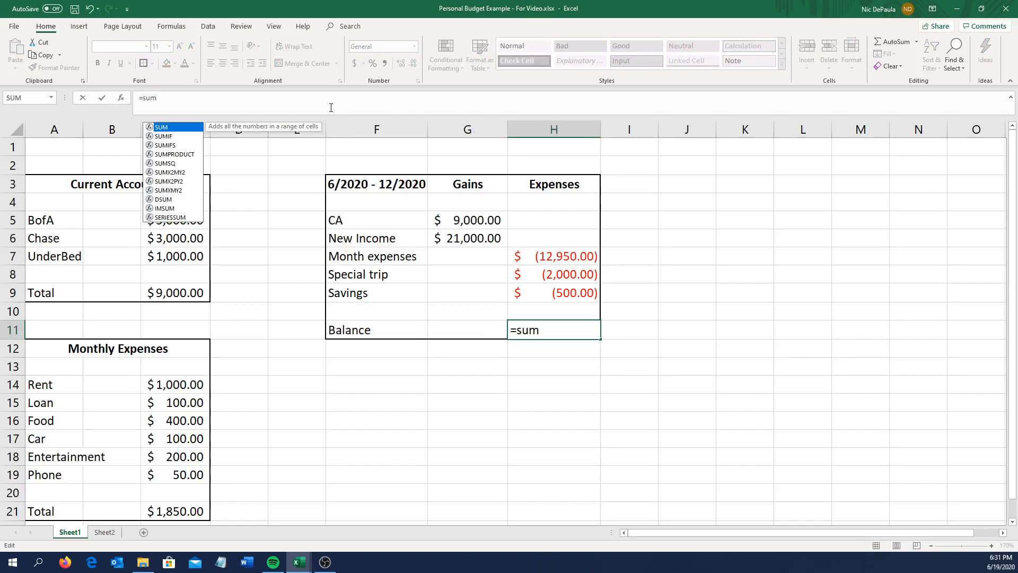
pyautogui.write('(')
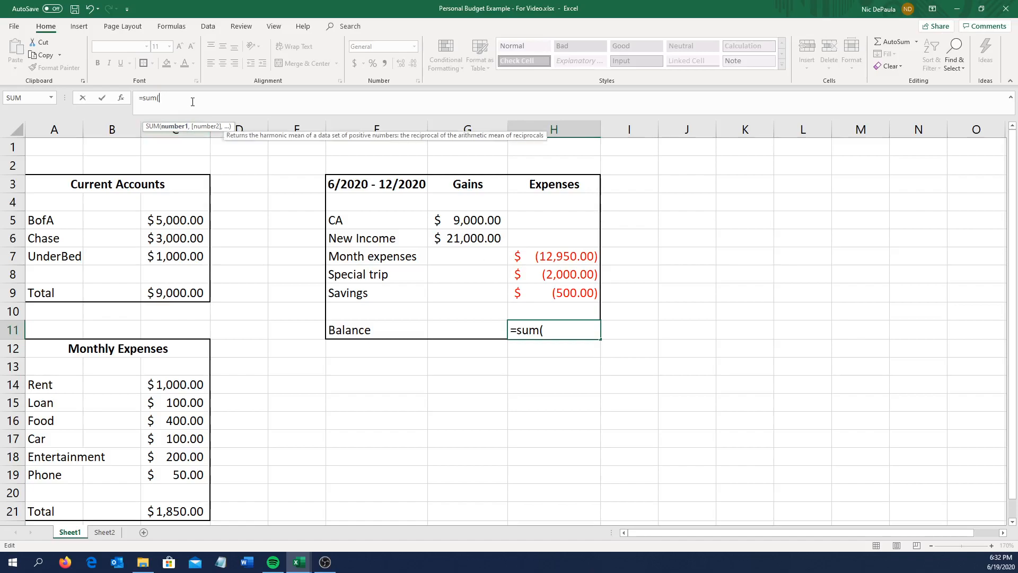
pyautogui.write('g5:h8')
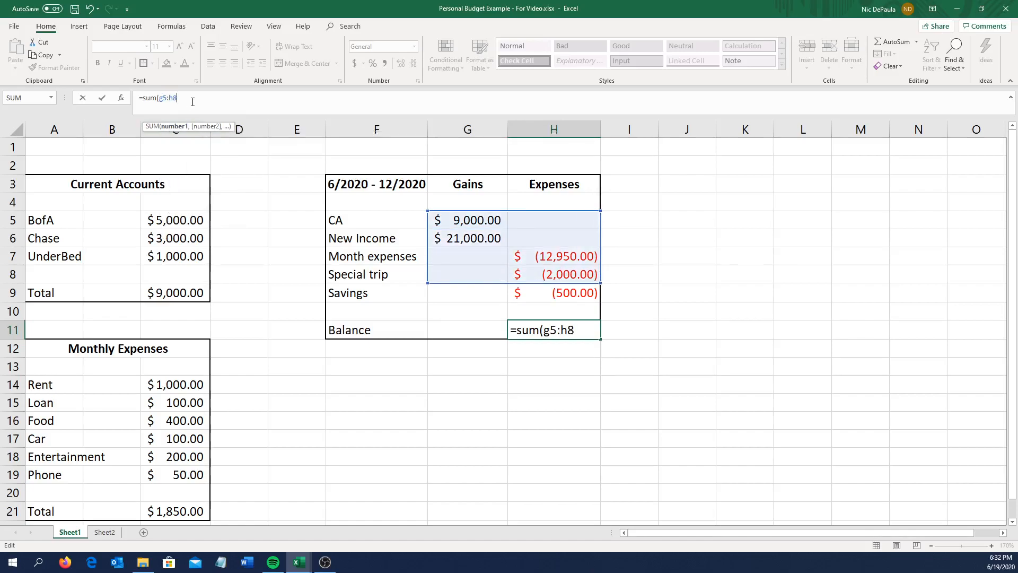
pyautogui.press('BackSpace')
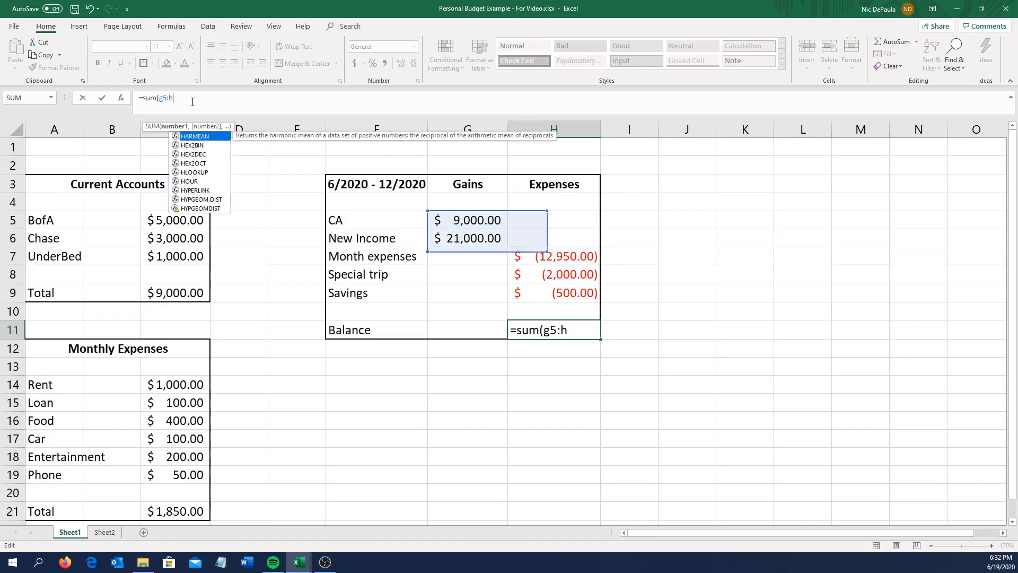
pyautogui.write('9)')
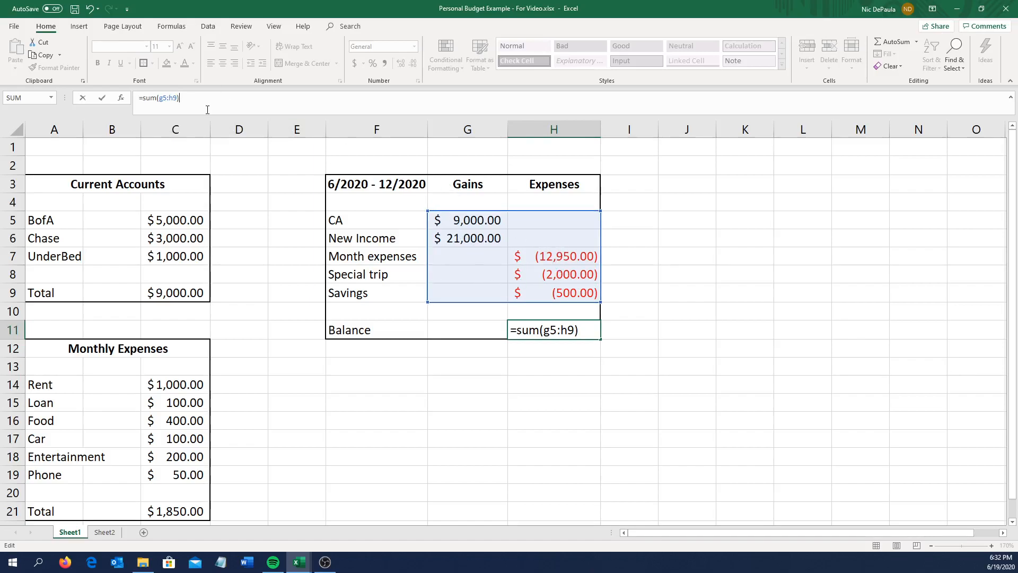
pyautogui.press('Return')
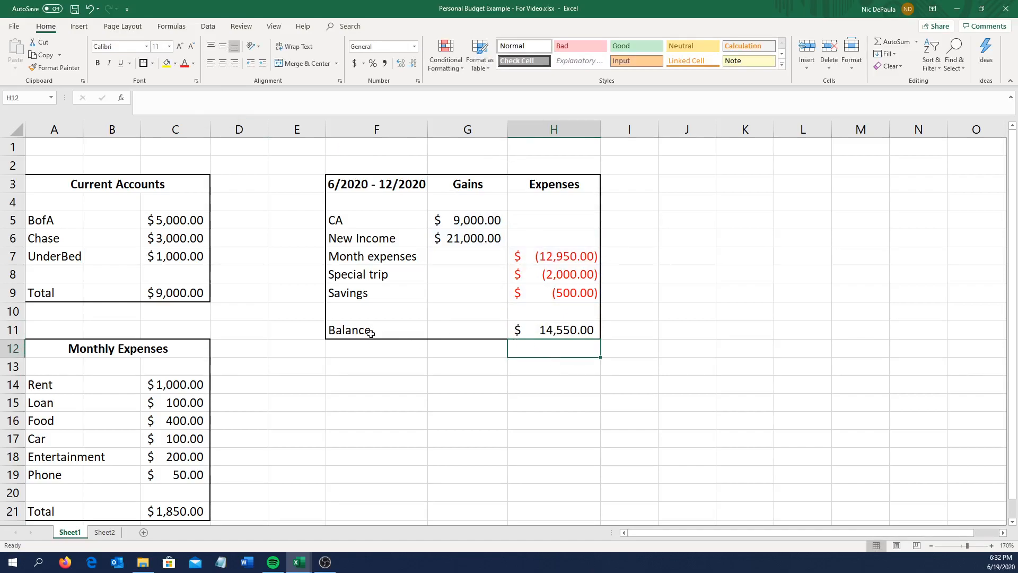
# Make the Balance row F11:H11 bold.
pyautogui.moveTo(371, 333); pyautogui.dragTo(555, 329)
pyautogui.click(97, 64)
pyautogui.click(391, 387)
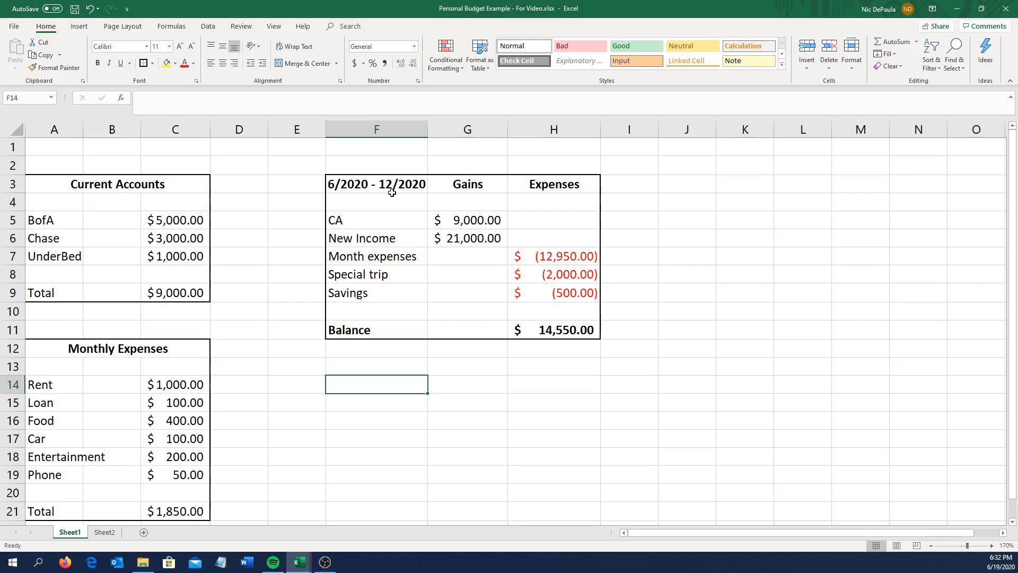
pyautogui.click(568, 330)
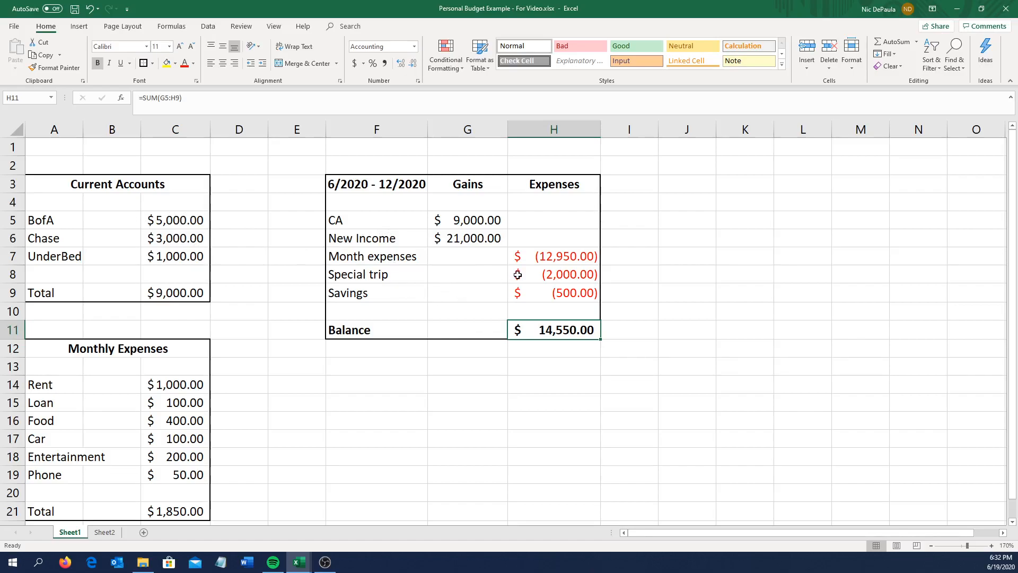
pyautogui.click(479, 385)
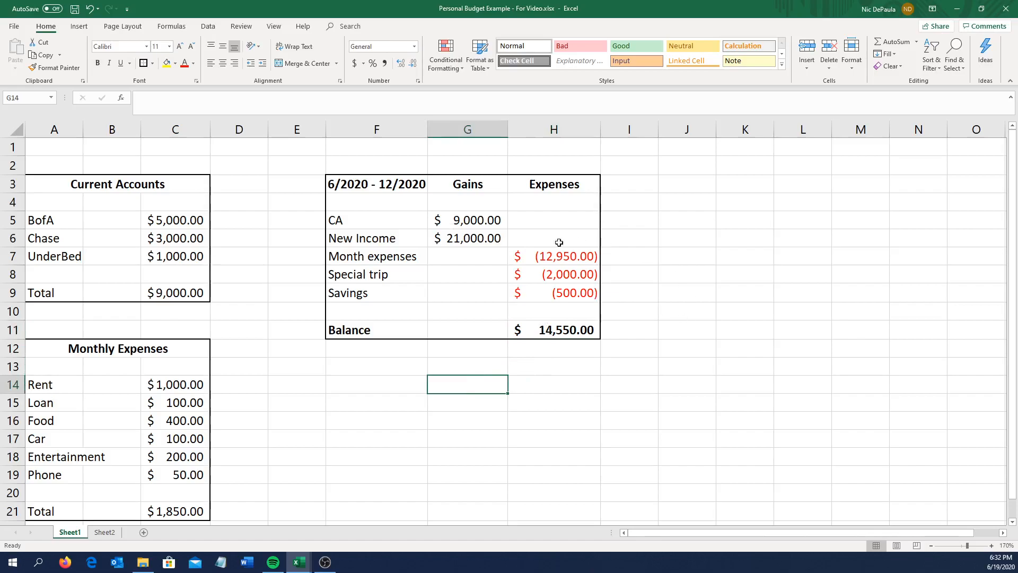
pyautogui.click(349, 182)
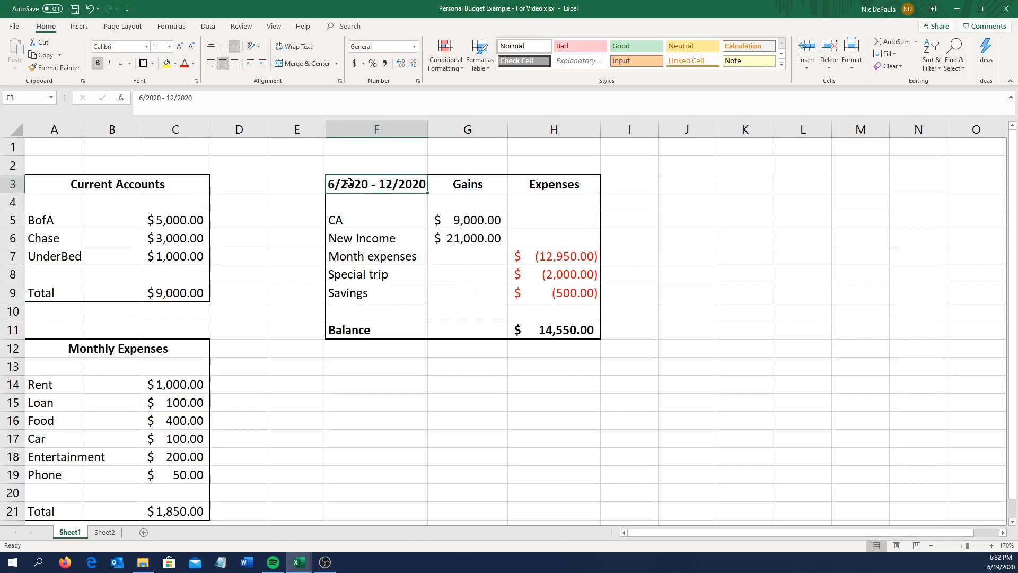
pyautogui.click(368, 212)
pyautogui.click(370, 183)
pyautogui.click(368, 201)
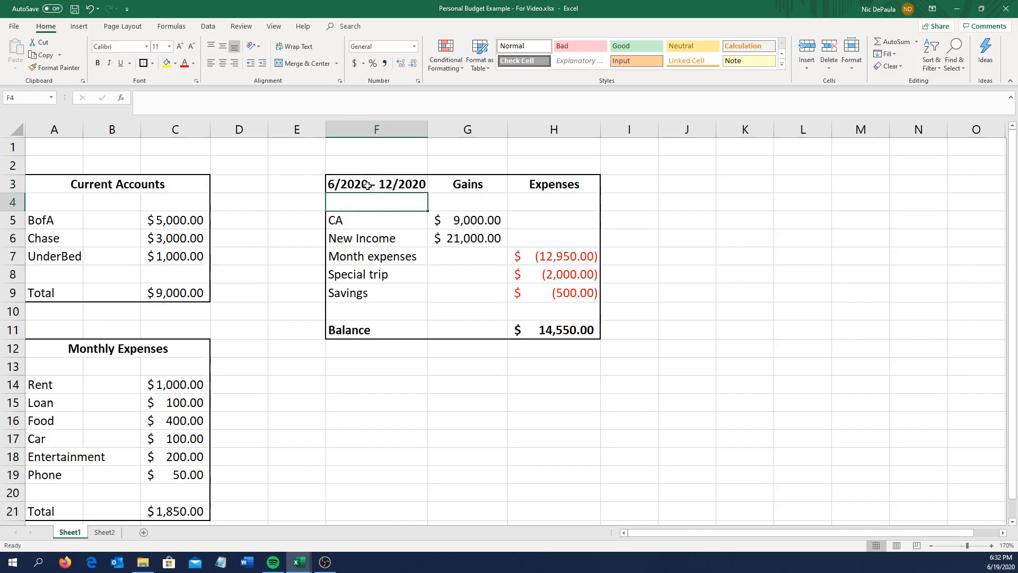
# Copy the whole 6/2020 - 12/2020 projection box, F3:H11.
pyautogui.doubleClick(367, 185)
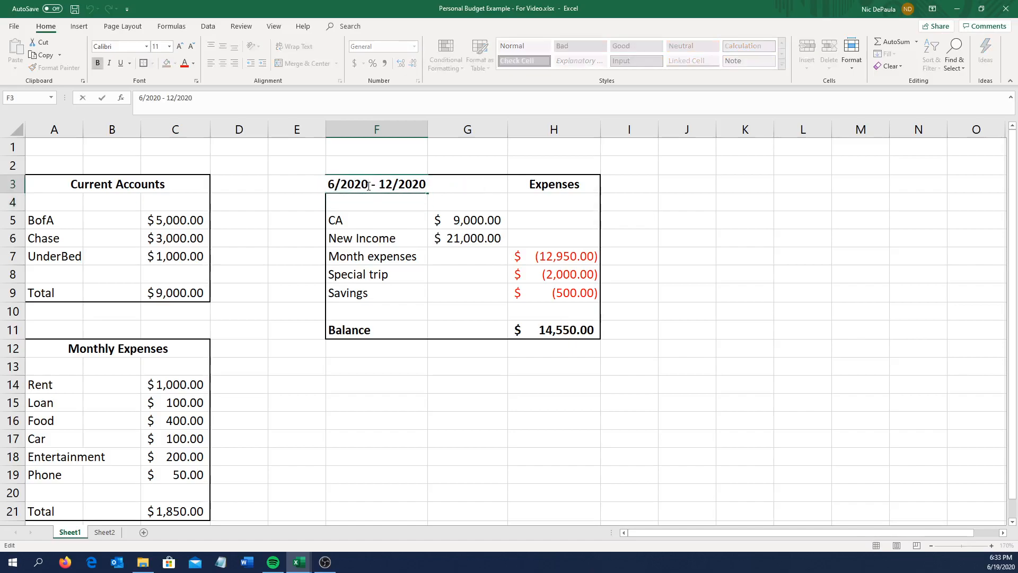
pyautogui.keyDown('shift'); pyautogui.click(562, 330); pyautogui.keyUp('shift')
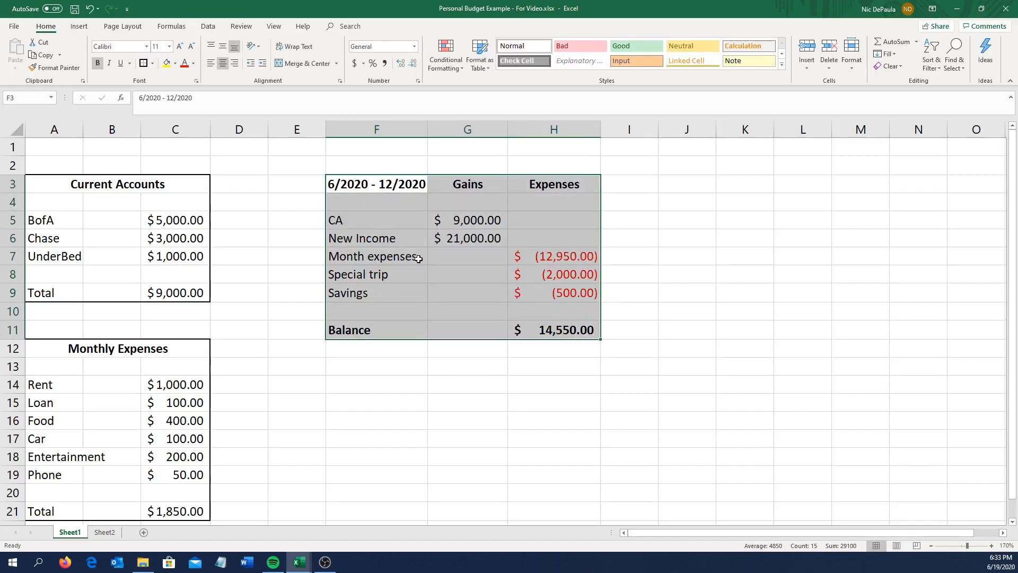
pyautogui.hotkey('ctrl', 'c')
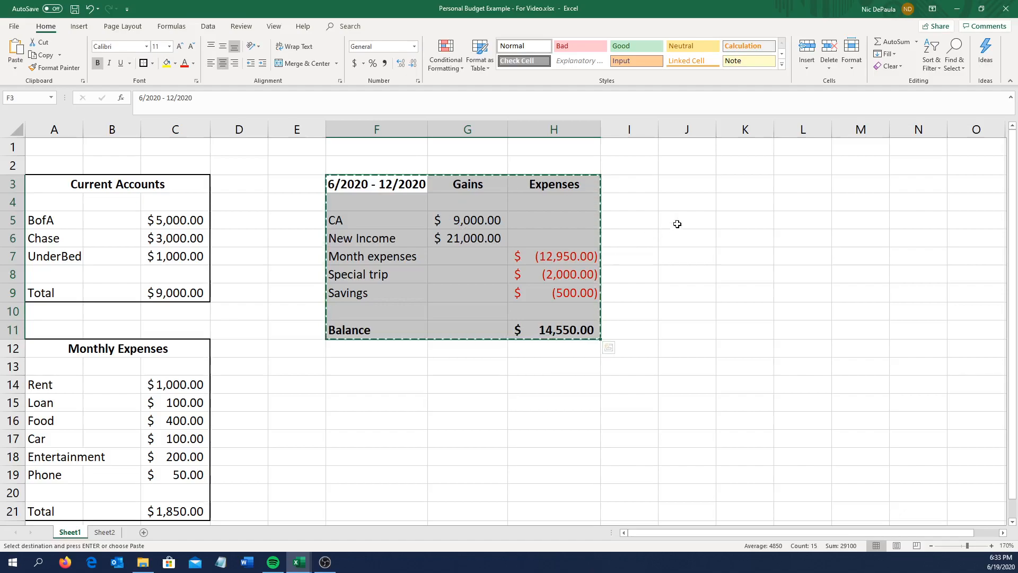
pyautogui.doubleClick(697, 185)
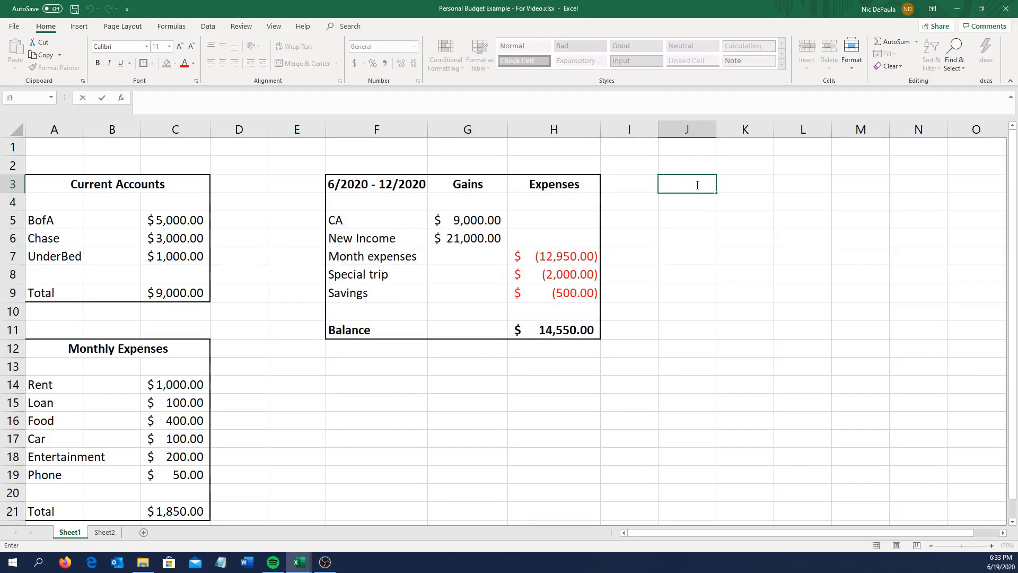
pyautogui.click(703, 243)
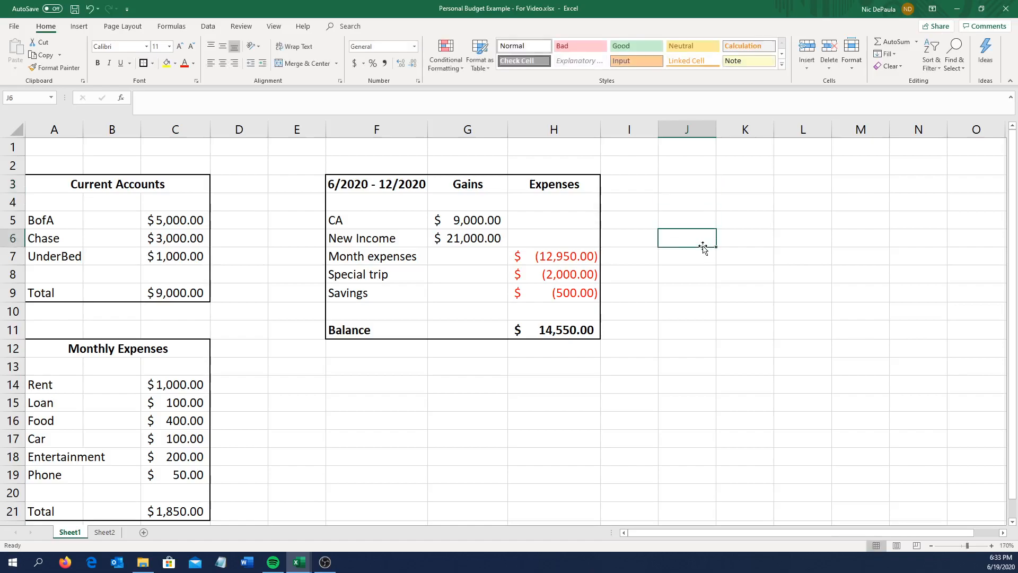
pyautogui.press('Down')
pyautogui.press('Down')
pyautogui.press('Down')
# Copy the 6/2020 - 12/2020 projection box F3:H11 and paste the copy starting at J3.
pyautogui.moveTo(387, 184); pyautogui.dragTo(549, 326)
pyautogui.hotkey('ctrl', 'c')
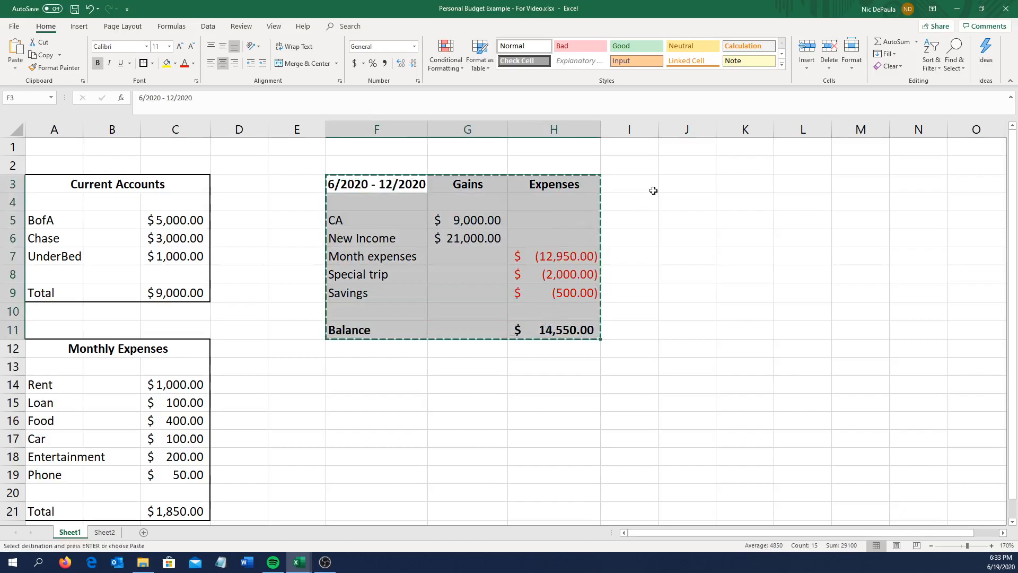
pyautogui.click(663, 187)
pyautogui.hotkey('ctrl', 'v')
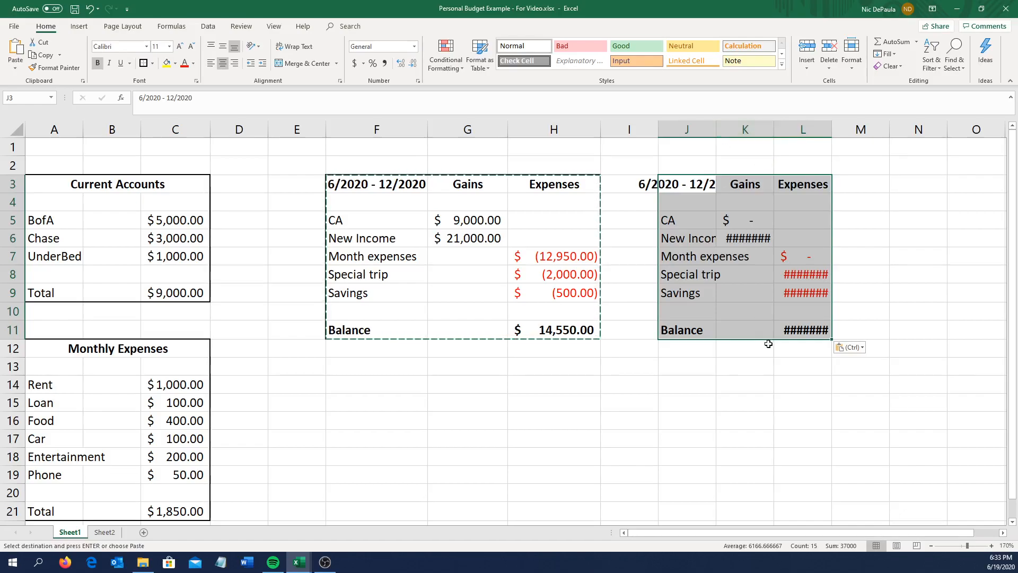
pyautogui.click(727, 382)
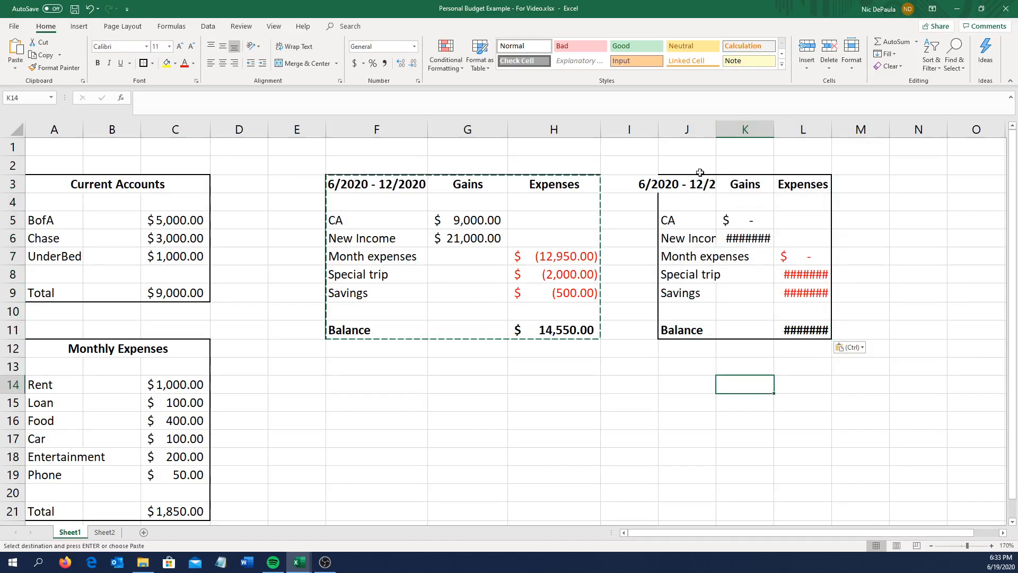
# Widen columns J, K and L so the pasted box shows its heading, labels and amounts in full.
pyautogui.moveTo(716, 130); pyautogui.dragTo(930, 130)
pyautogui.moveTo(841, 129); pyautogui.dragTo(846, 130)
pyautogui.click(527, 365)
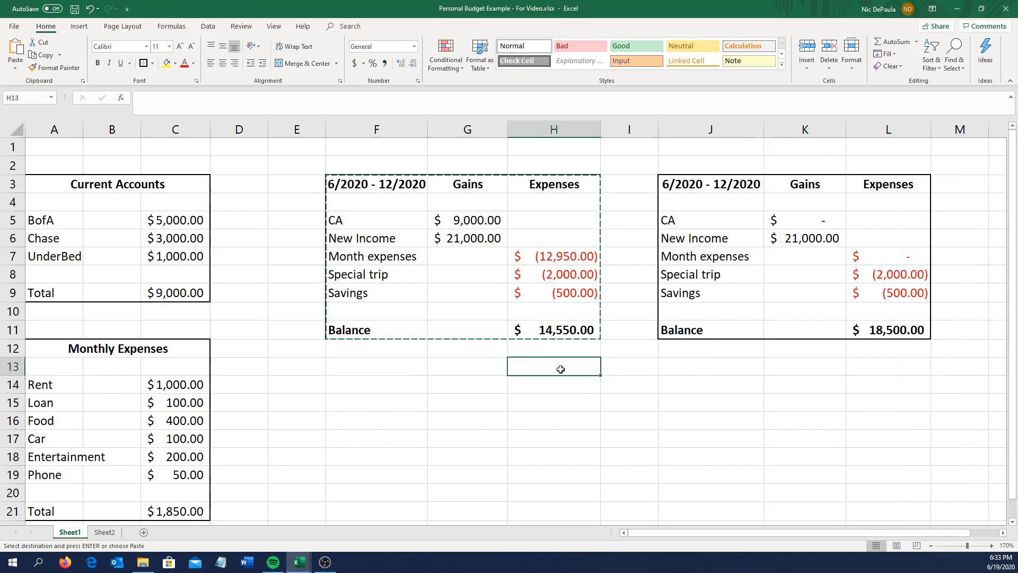
pyautogui.click(711, 314)
pyautogui.doubleClick(681, 380)
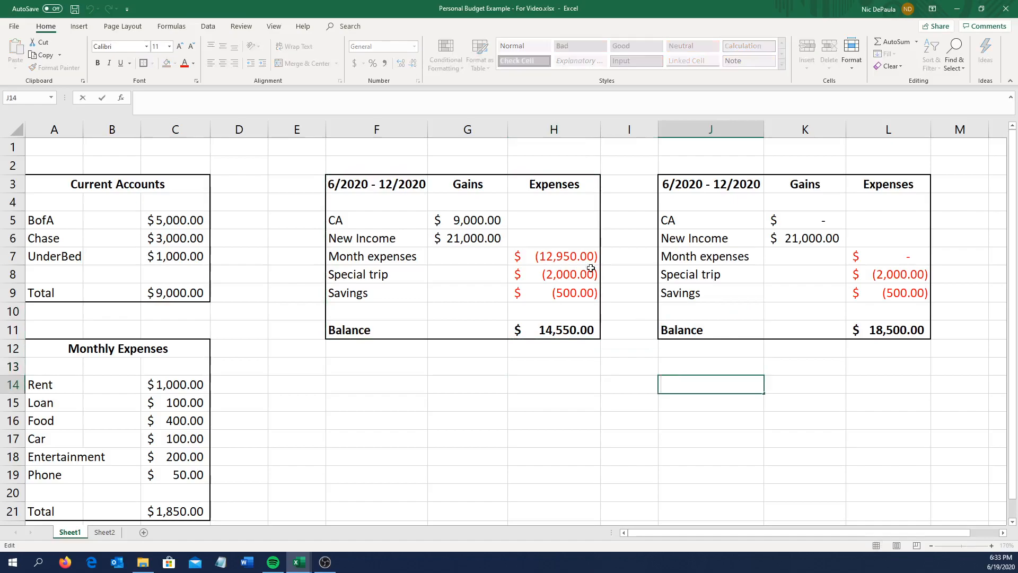
pyautogui.moveTo(375, 184); pyautogui.dragTo(535, 293)
pyautogui.click(548, 333)
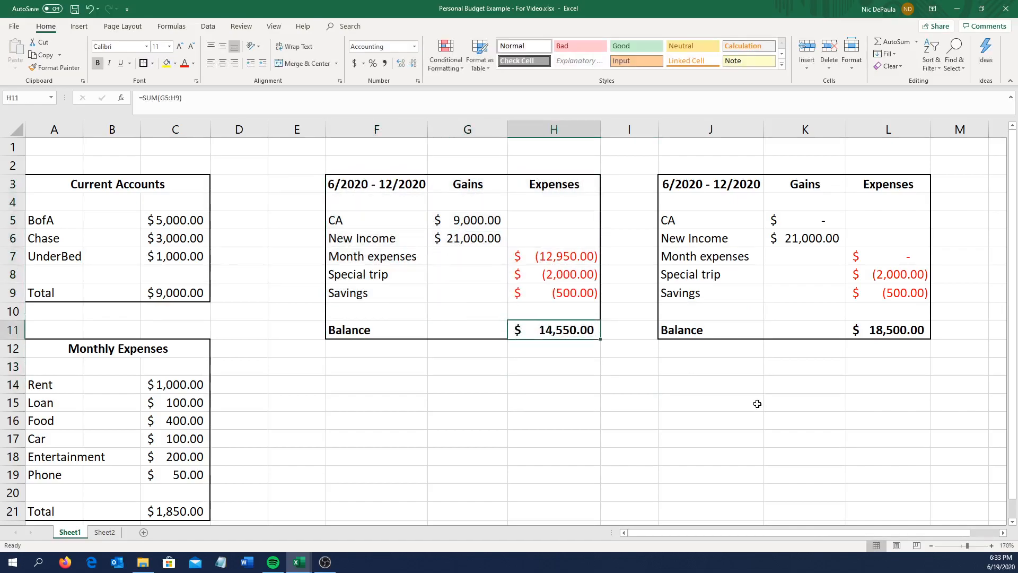
pyautogui.click(683, 390)
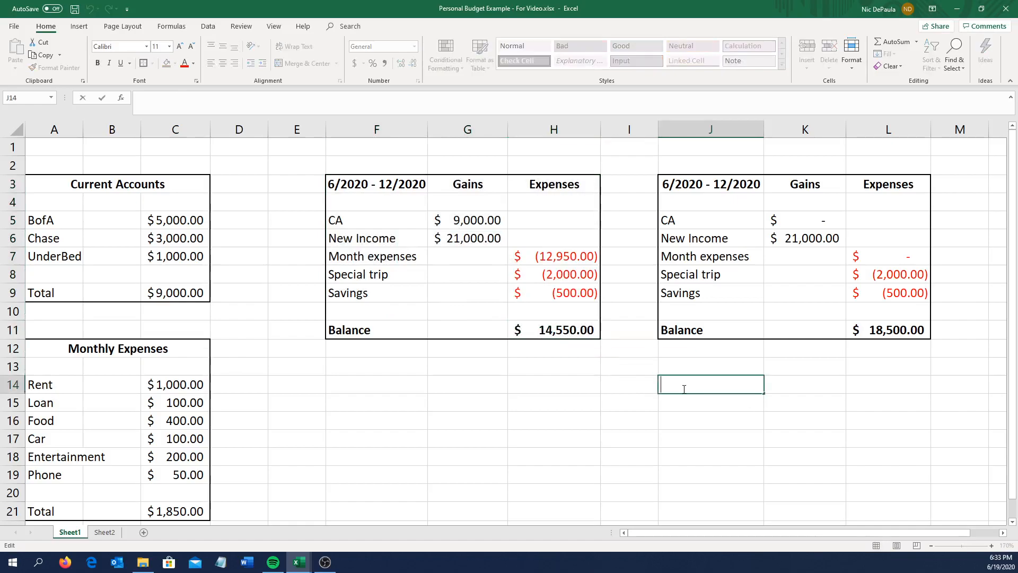
pyautogui.click(623, 379)
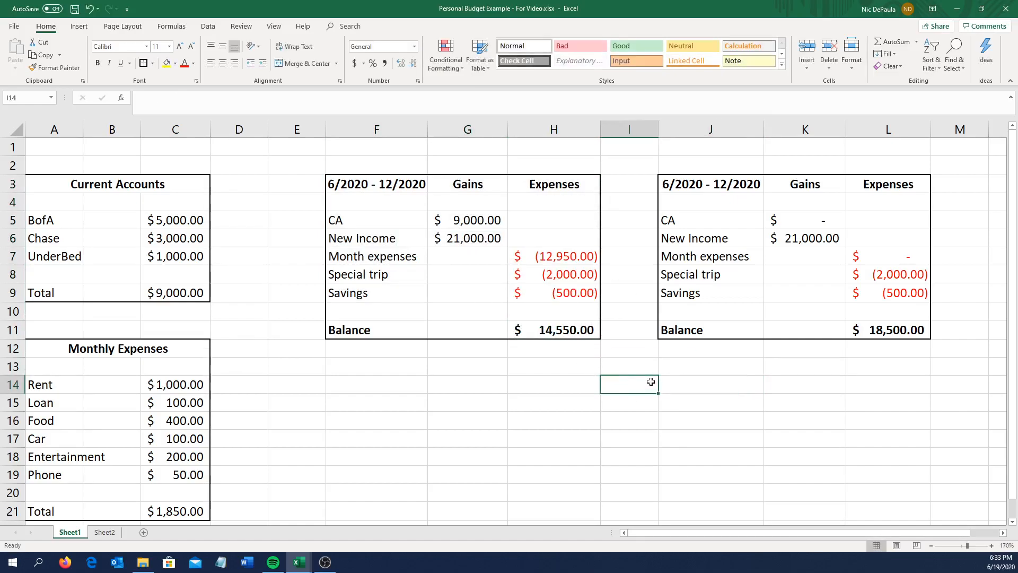
pyautogui.click(721, 381)
# Change the pasted box's heading in J3 to 1/2021 - 6/2021.
pyautogui.click(711, 184)
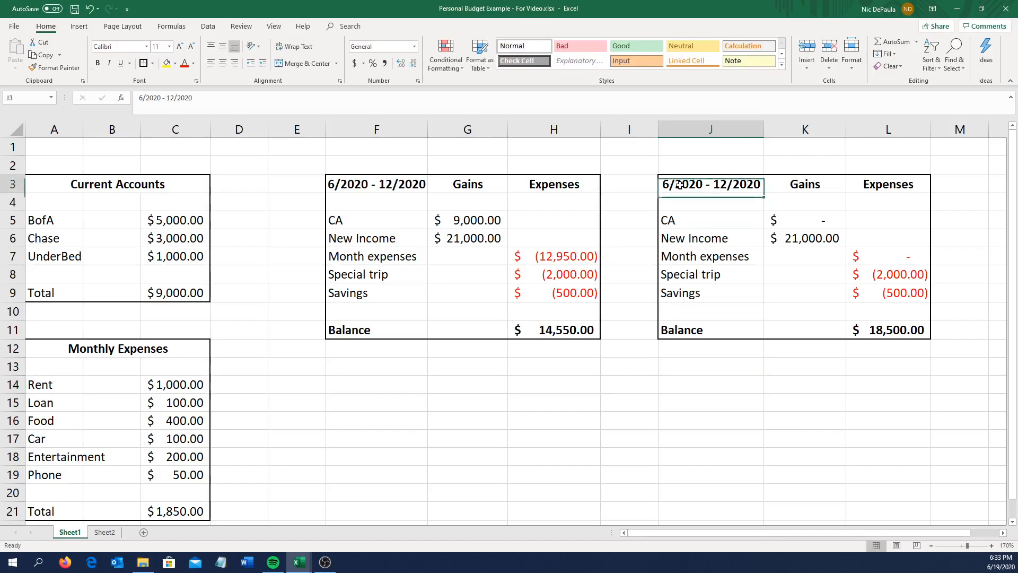
pyautogui.click(142, 98)
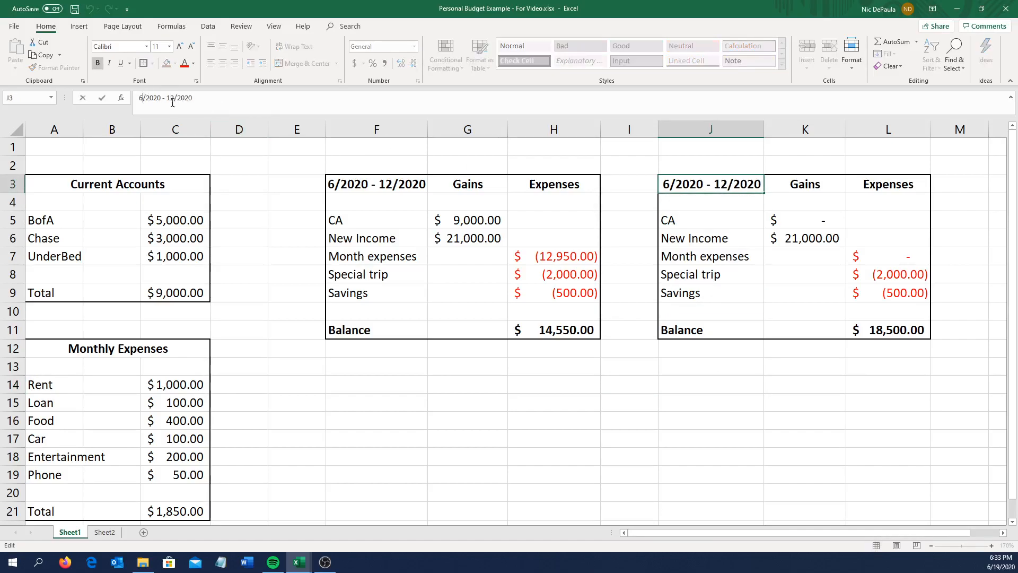
pyautogui.press('BackSpace')
pyautogui.write('1')
pyautogui.press('BackSpace')
pyautogui.write('1')
pyautogui.press('BackSpace')
pyautogui.press('BackSpace')
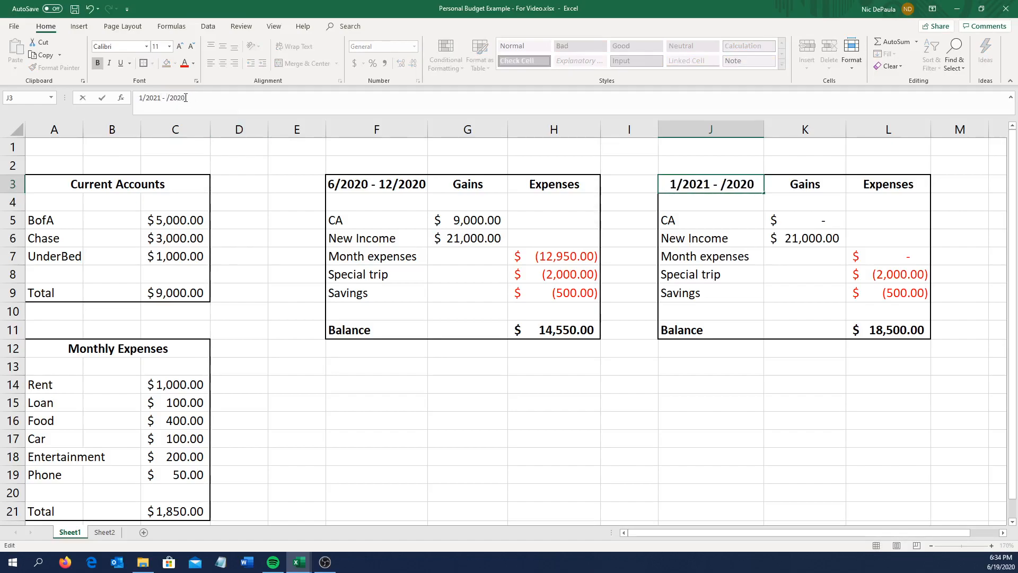
pyautogui.write('6')
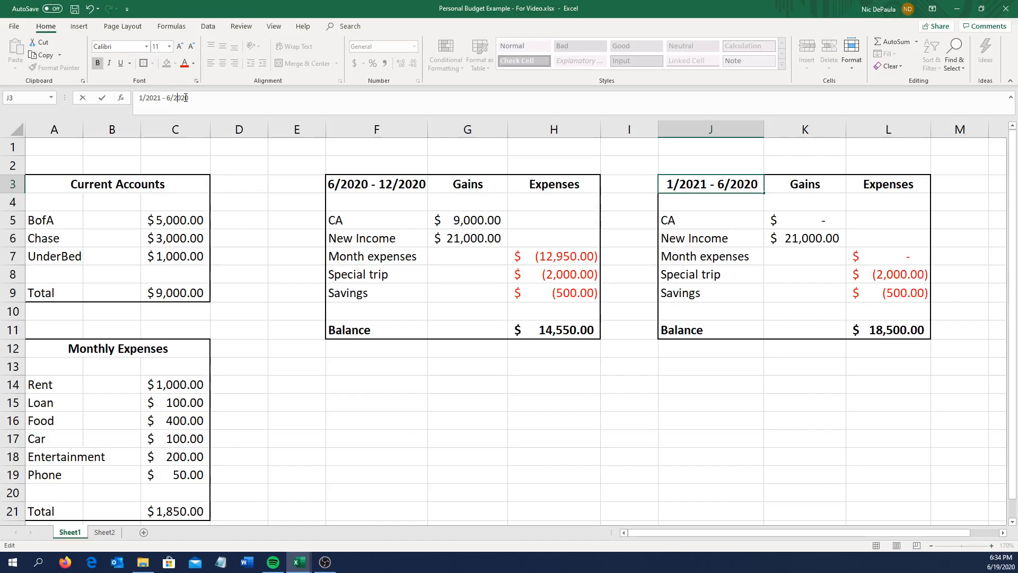
pyautogui.press('BackSpace')
pyautogui.write('1')
pyautogui.press('Return')
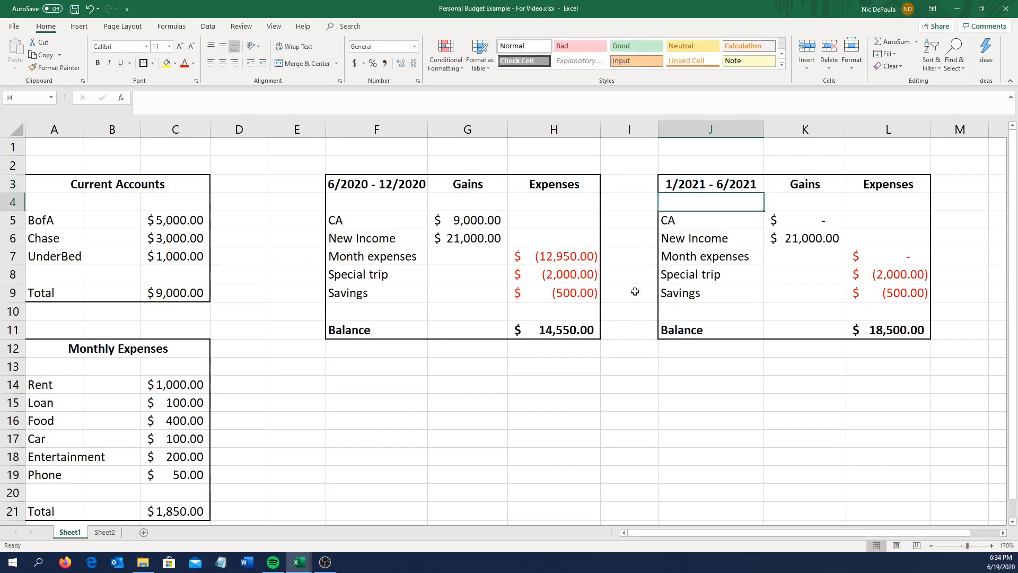
# Check the balance formula in H11 and set the new box's CA gain in K5 to =h11 to carry that balance over.
pyautogui.click(813, 222)
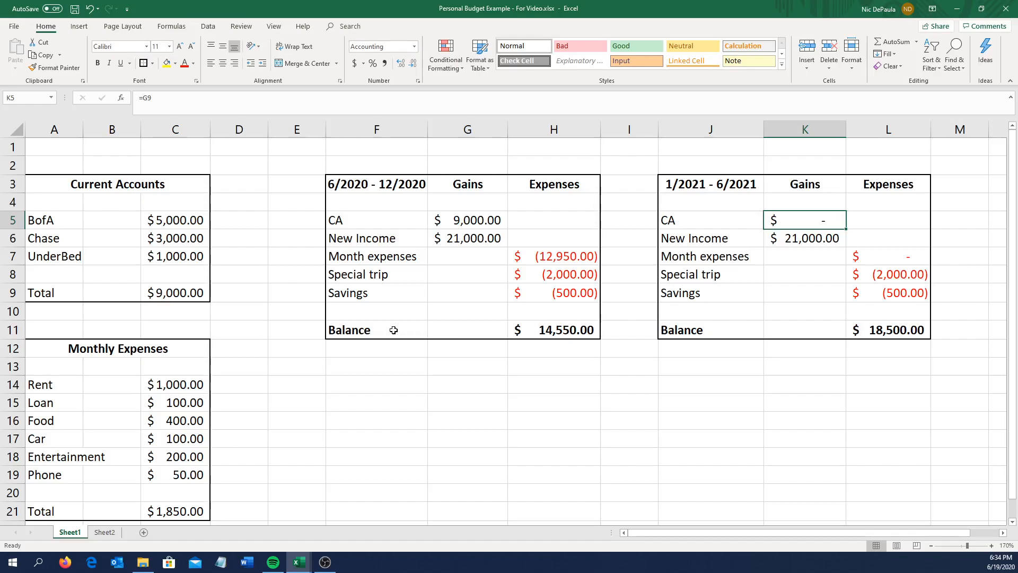
pyautogui.doubleClick(540, 331)
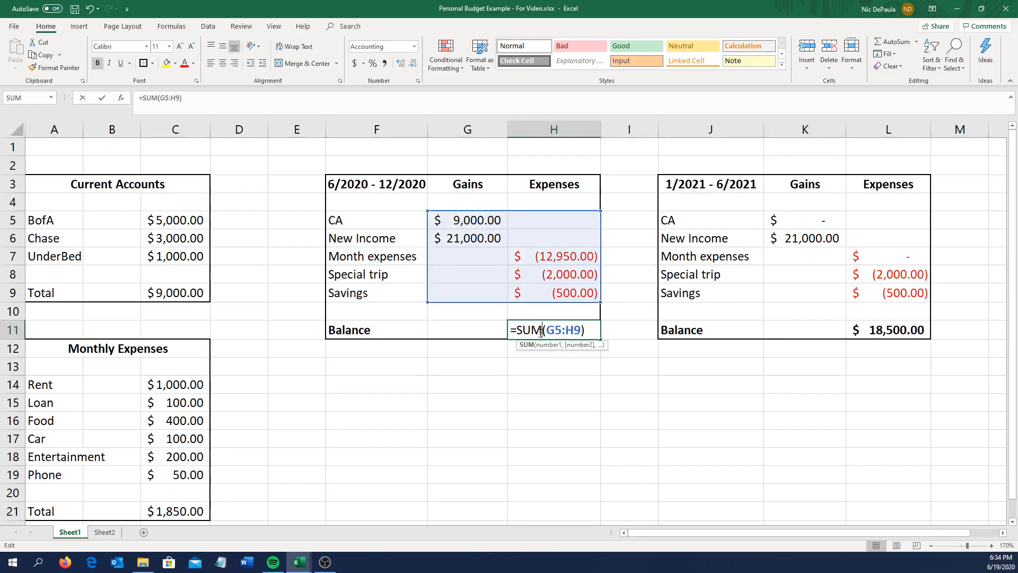
pyautogui.press('Return')
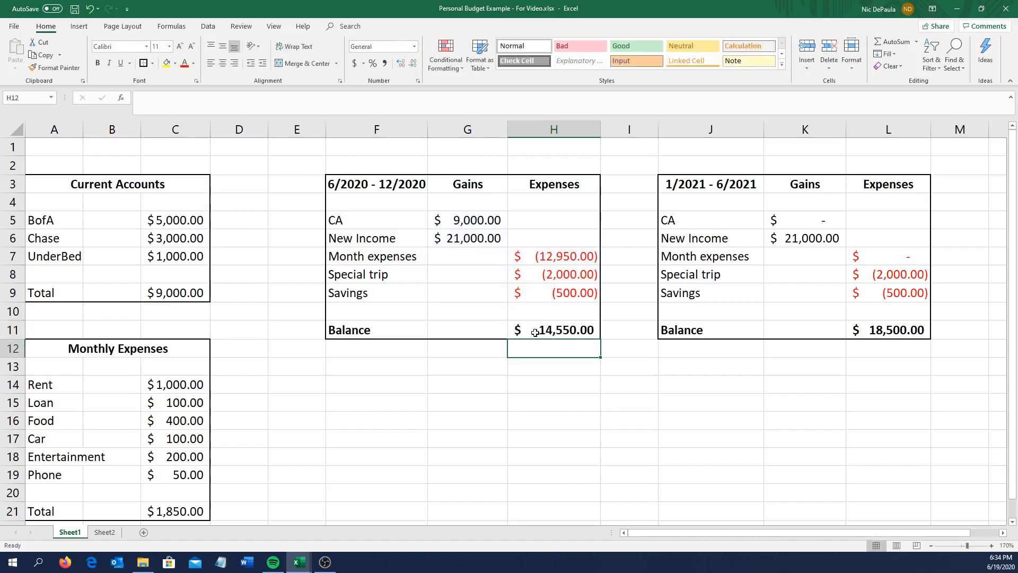
pyautogui.doubleClick(535, 333)
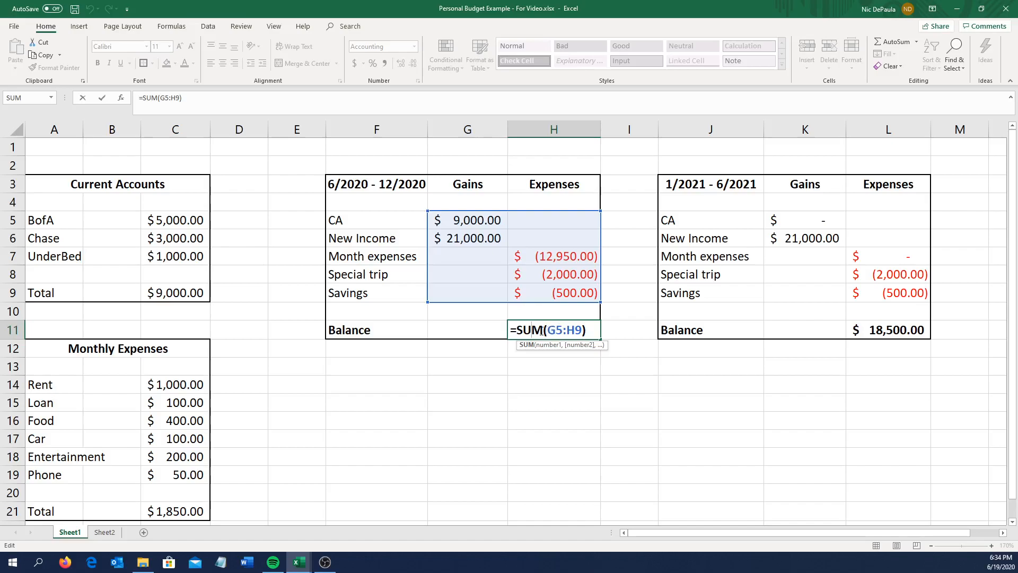
pyautogui.press('Return')
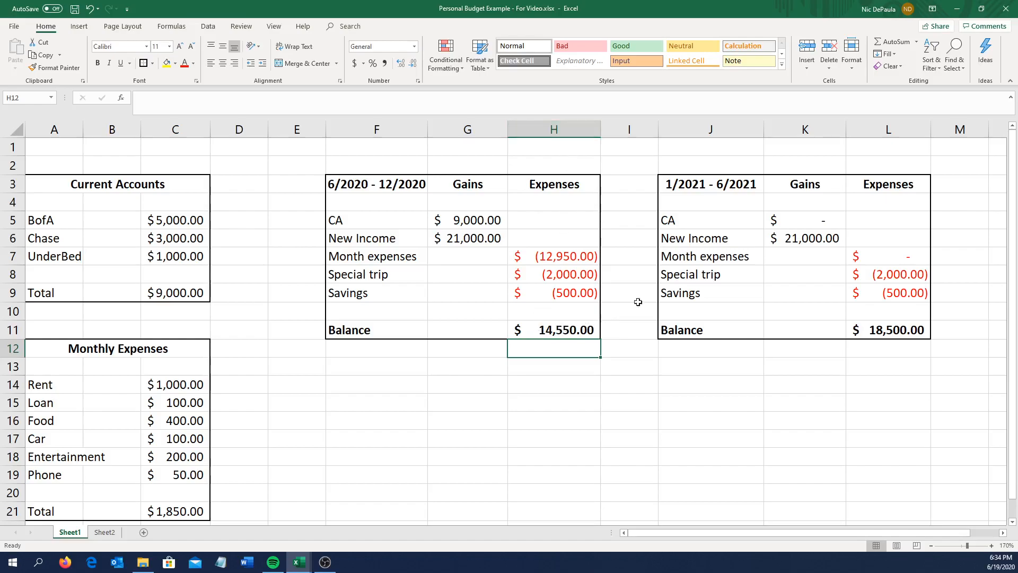
pyautogui.doubleClick(800, 221)
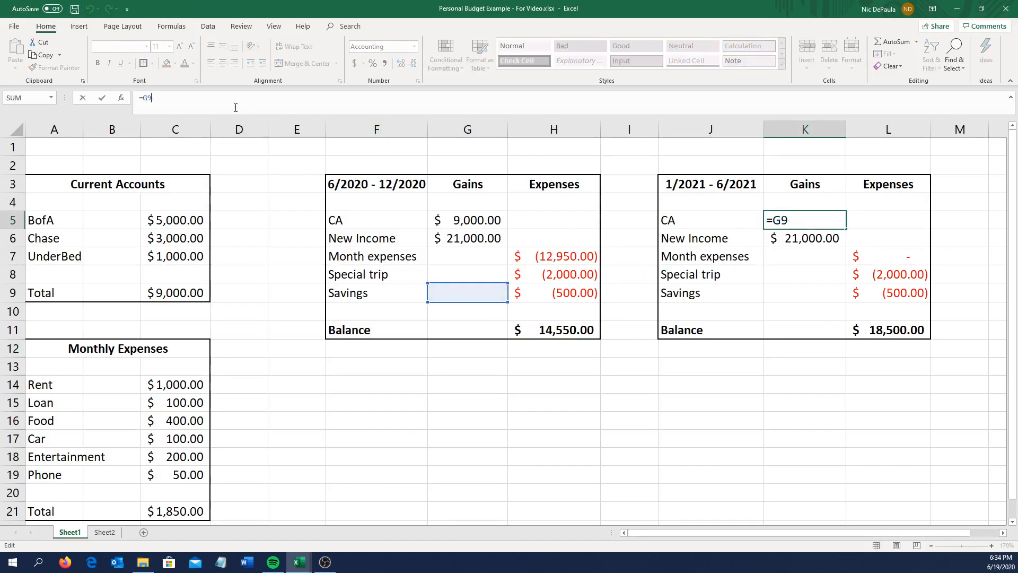
pyautogui.press('BackSpace')
pyautogui.press('BackSpace')
pyautogui.write('h')
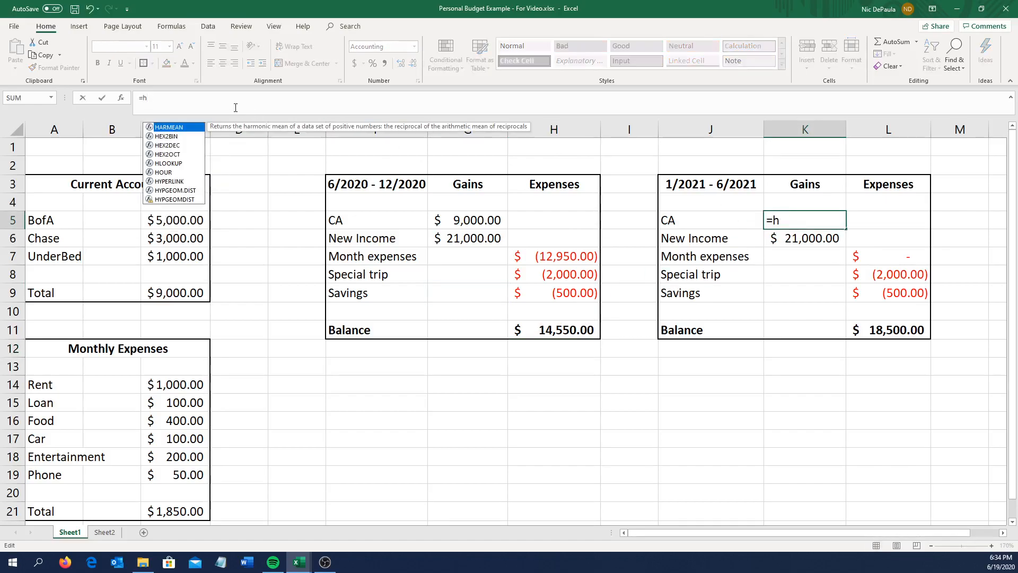
pyautogui.write('11')
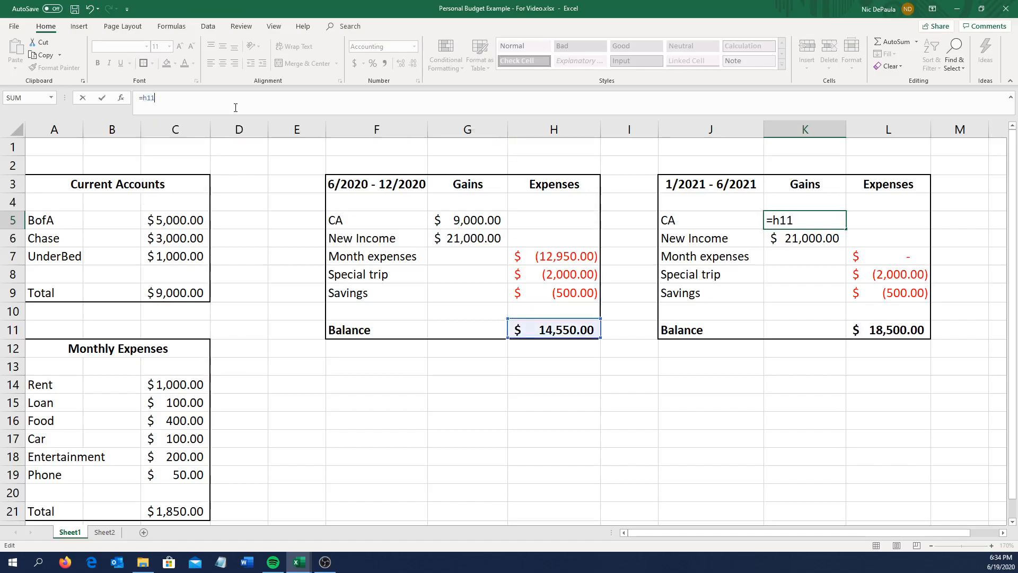
pyautogui.press('Return')
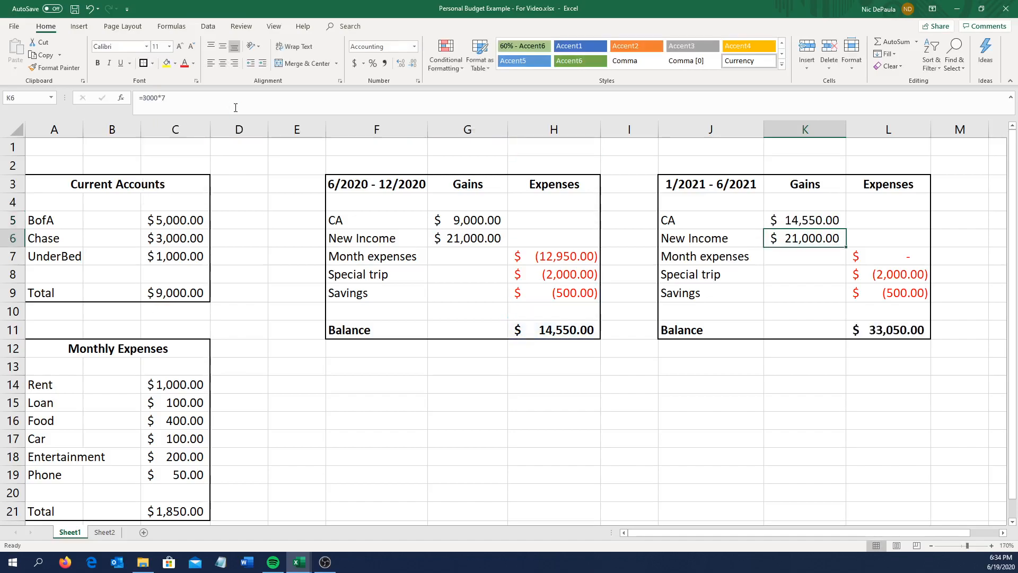
pyautogui.click(542, 332)
pyautogui.click(802, 219)
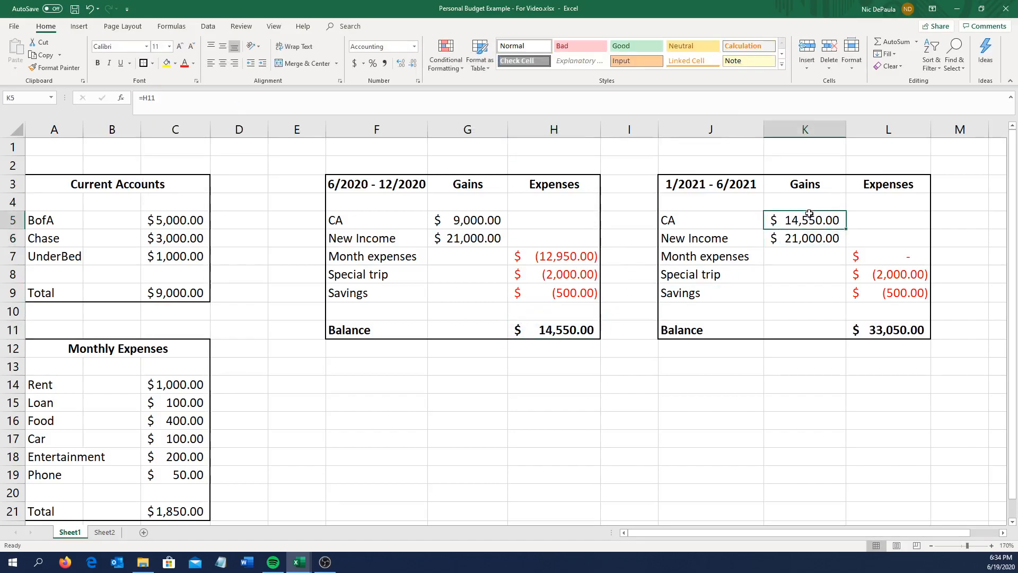
# Change the New Income formula in K6 to =3000*6 for the six-month period.
pyautogui.click(811, 241)
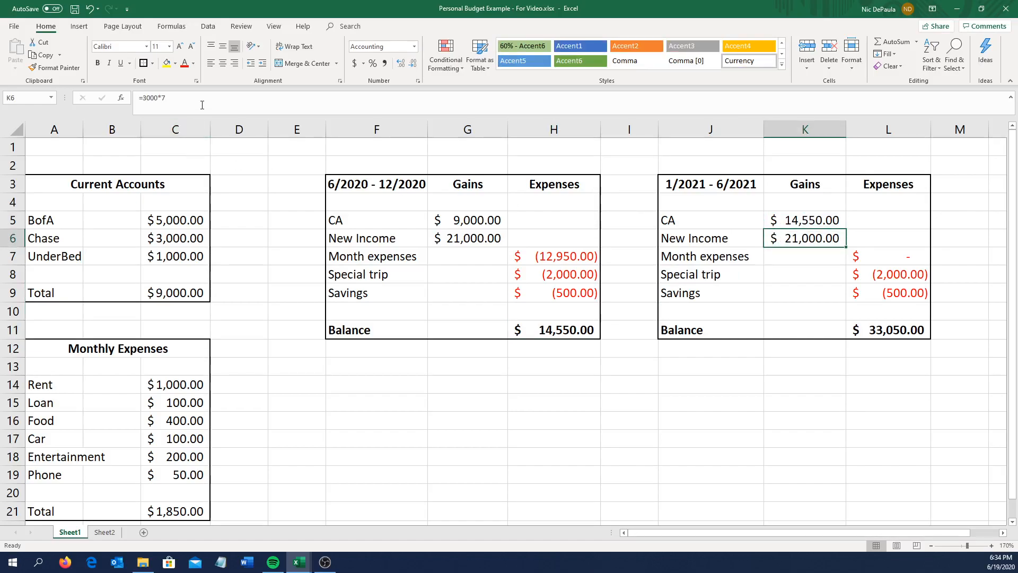
pyautogui.click(157, 98)
pyautogui.press('BackSpace')
pyautogui.write('6')
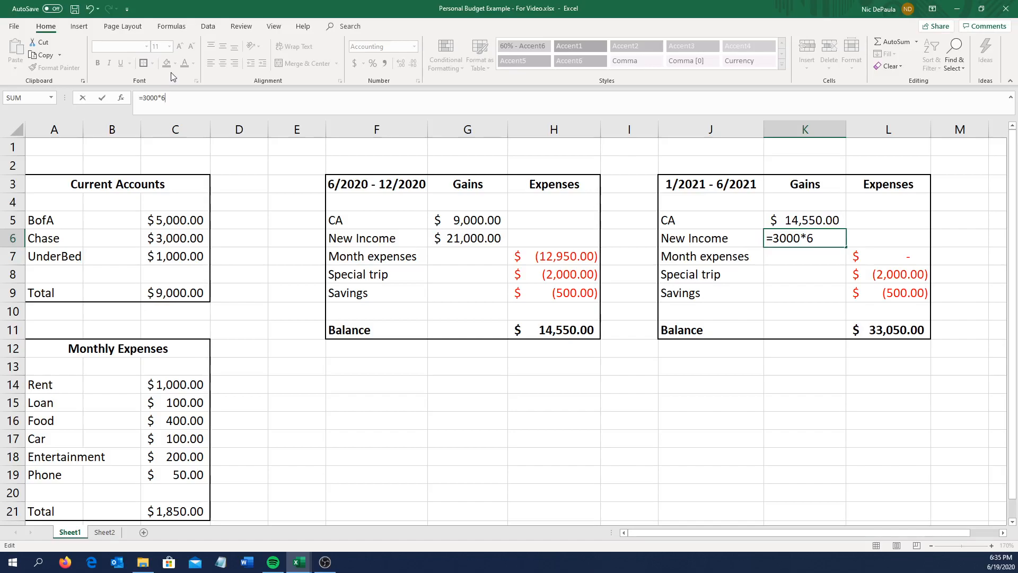
pyautogui.press('Return')
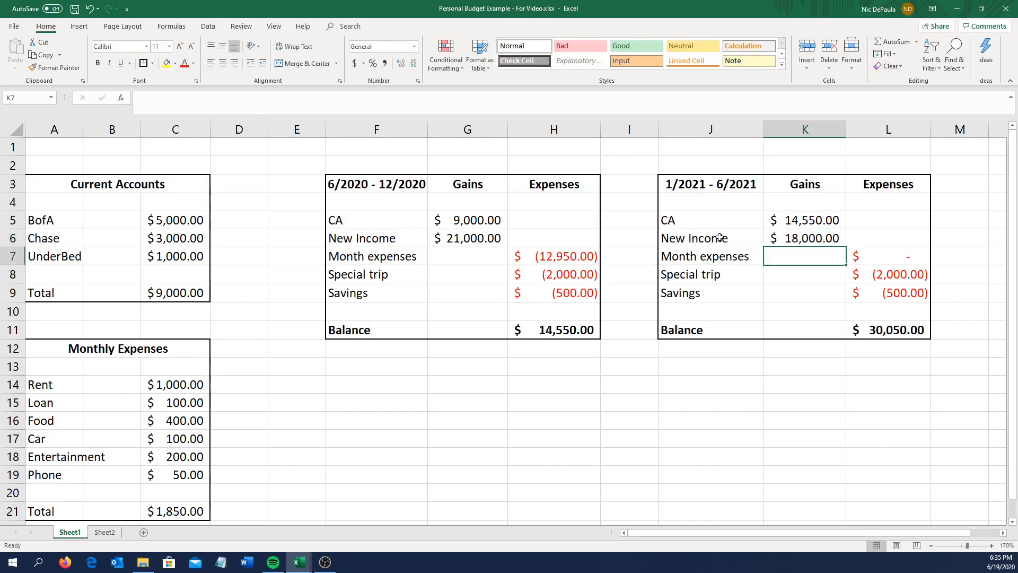
pyautogui.click(790, 239)
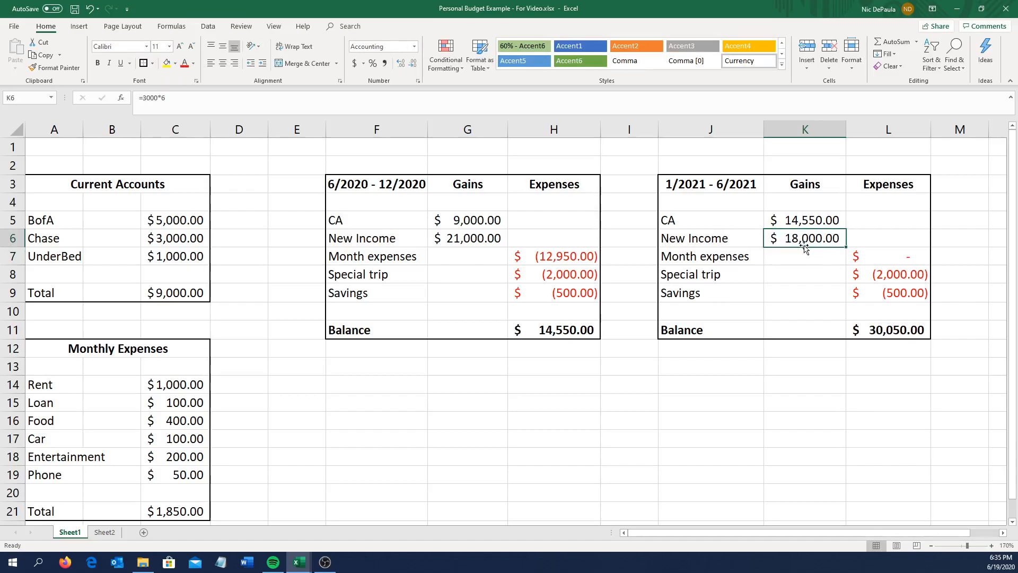
# Change the multiplier in the L7 Month expenses formula to 6, making it =-(G21*6).
pyautogui.moveTo(887, 261); pyautogui.dragTo(865, 256)
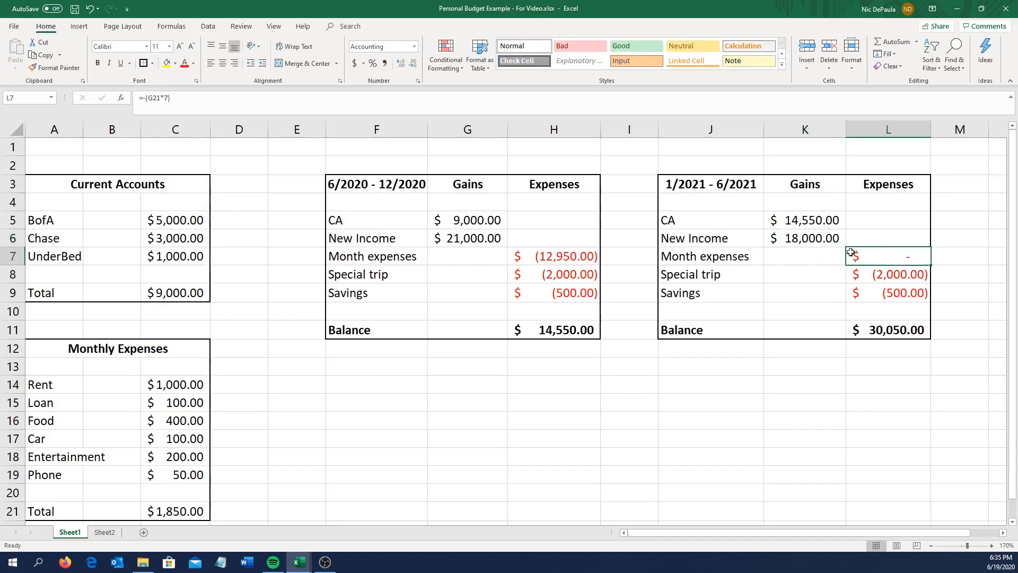
pyautogui.click(204, 108)
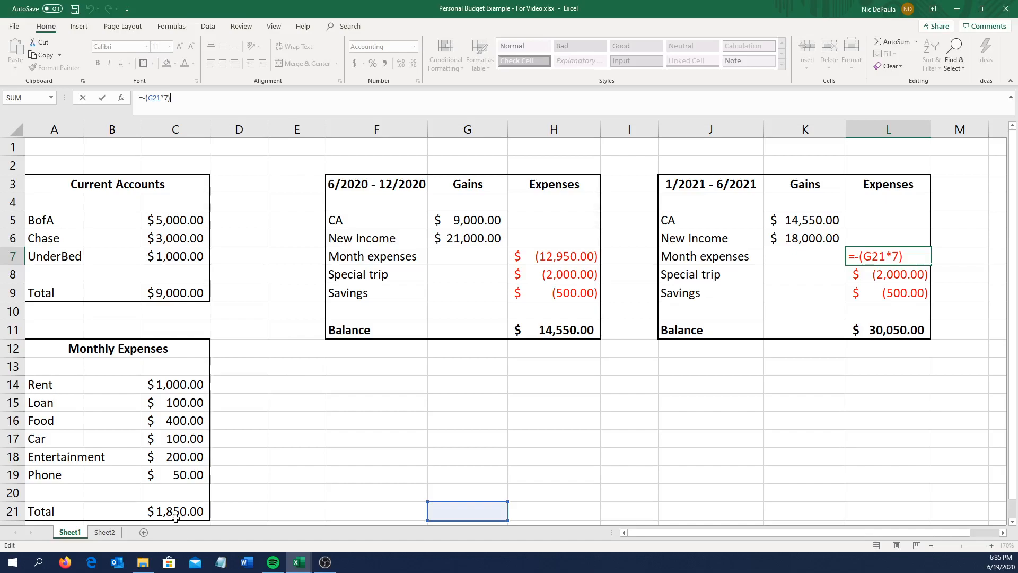
pyautogui.press('BackSpace')
pyautogui.write('6')
pyautogui.press('Return')
pyautogui.click(904, 256)
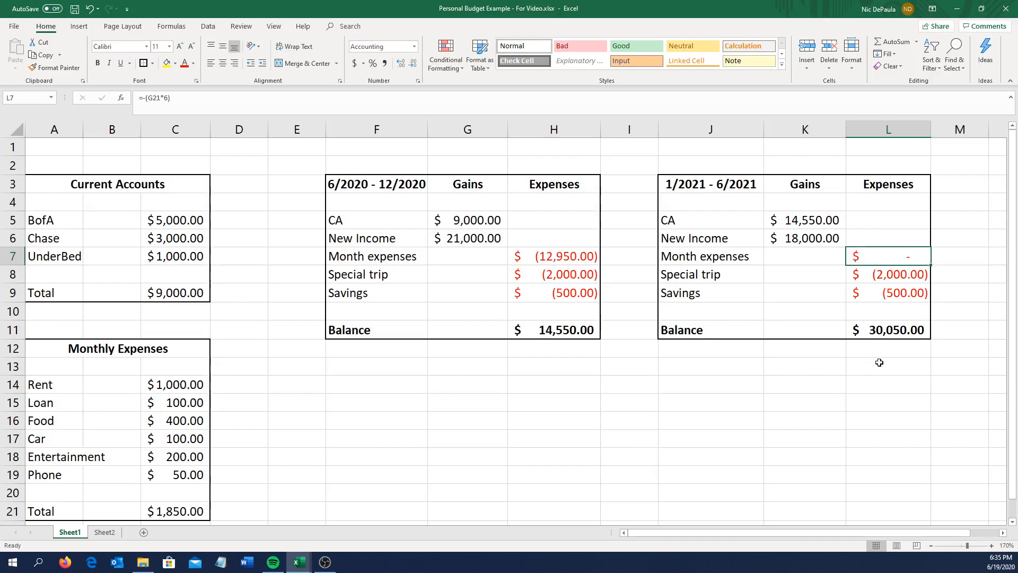
pyautogui.click(245, 95)
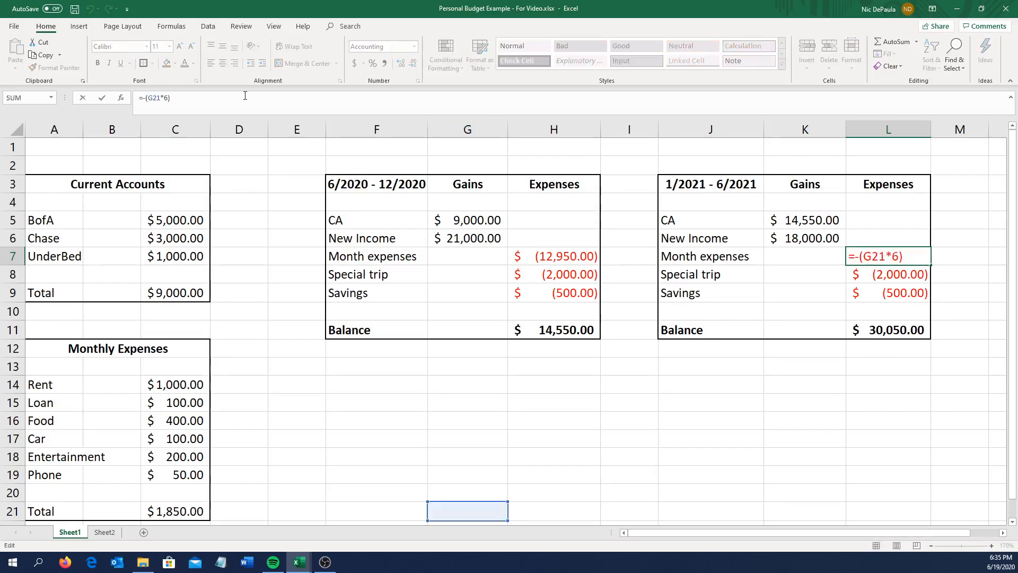
pyautogui.press('Return')
# Widen column L slightly and select the Monthly Expenses total in C21.
pyautogui.moveTo(934, 131); pyautogui.dragTo(938, 131)
pyautogui.click(893, 391)
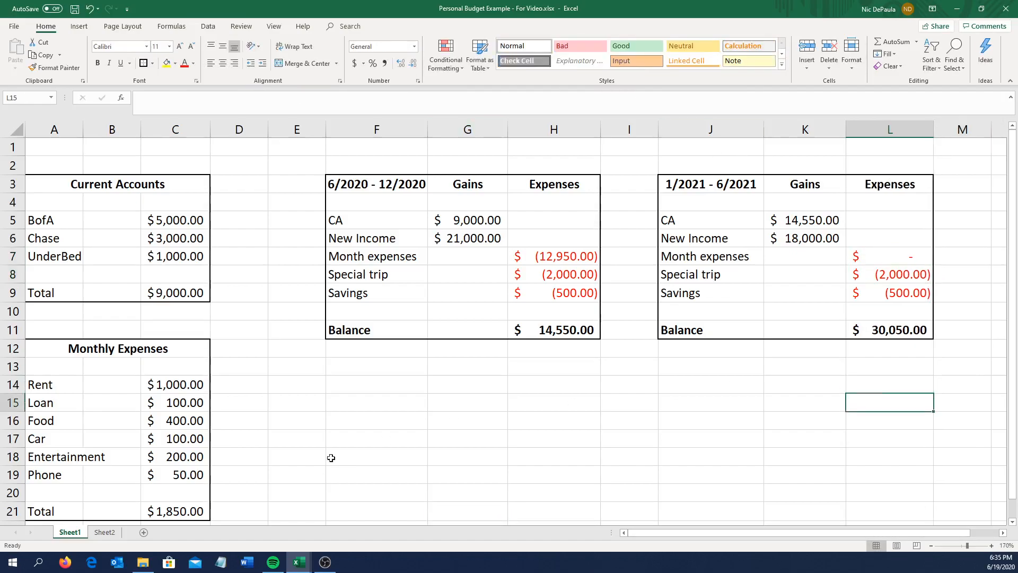
pyautogui.click(174, 505)
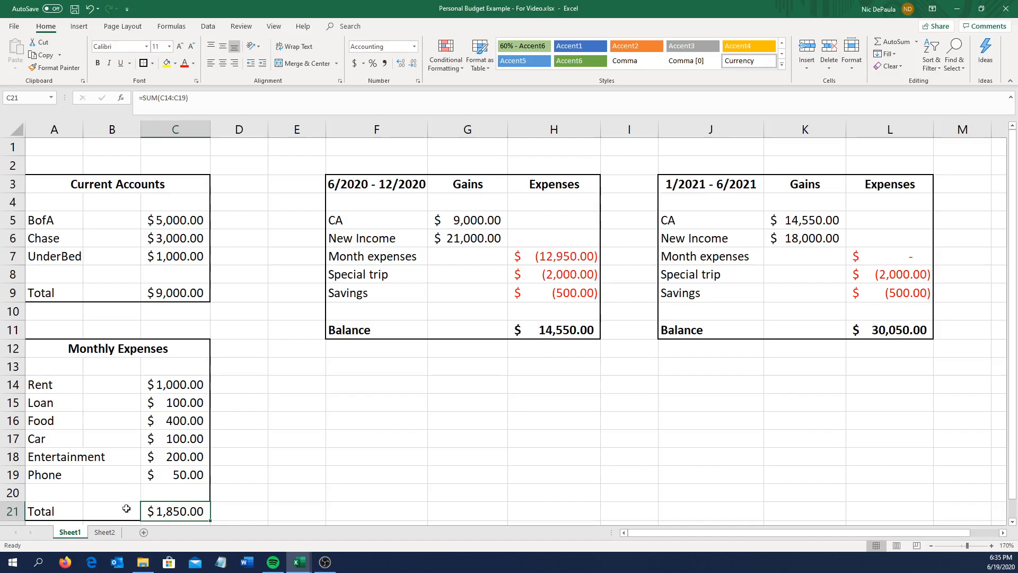
# Correct the Month expenses formula in L7 to =-(C21*6) and compare it with the one in H7.
pyautogui.click(888, 252)
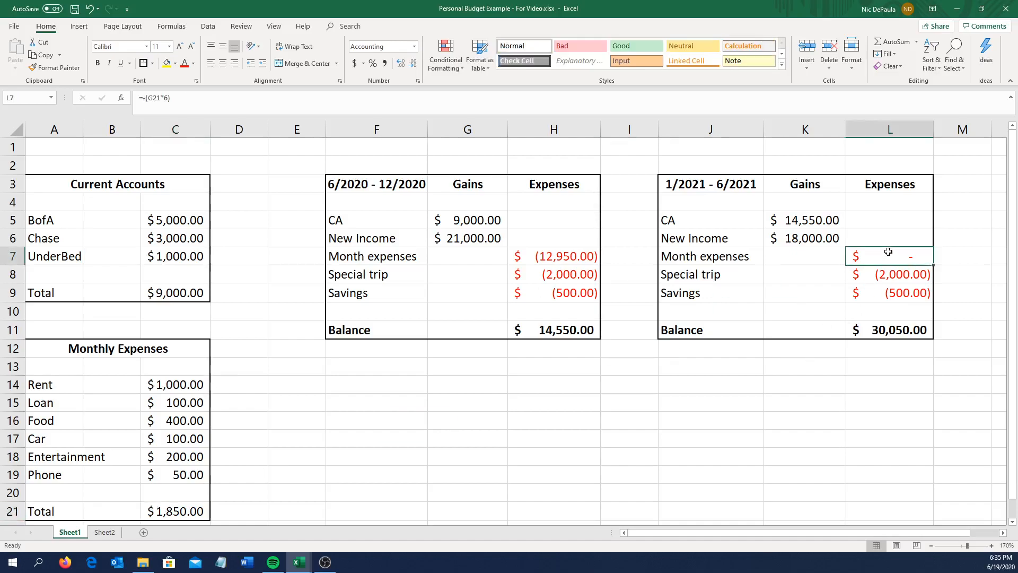
pyautogui.click(142, 97)
pyautogui.write('-')
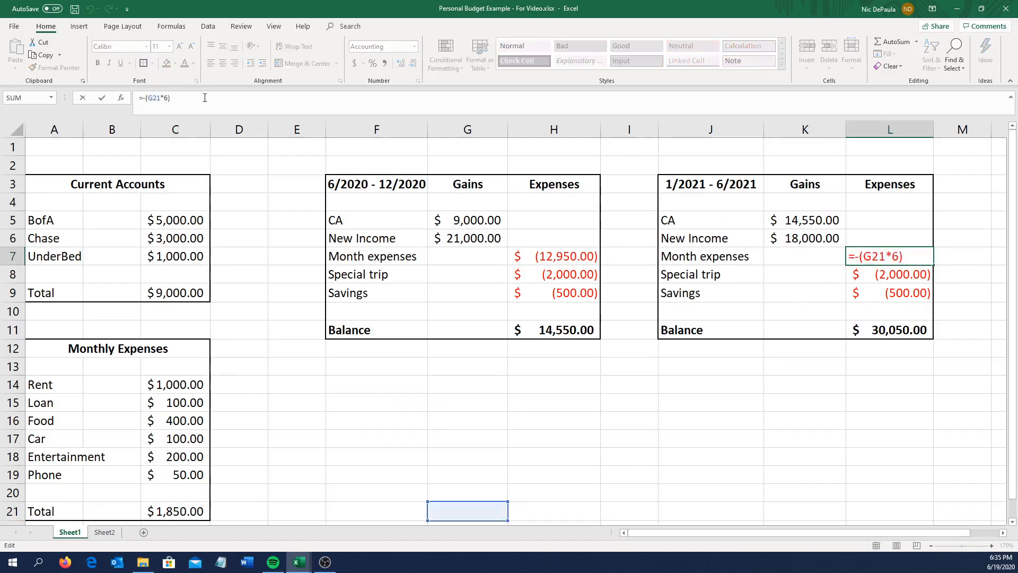
pyautogui.press('BackSpace')
pyautogui.write('C')
pyautogui.press('Return')
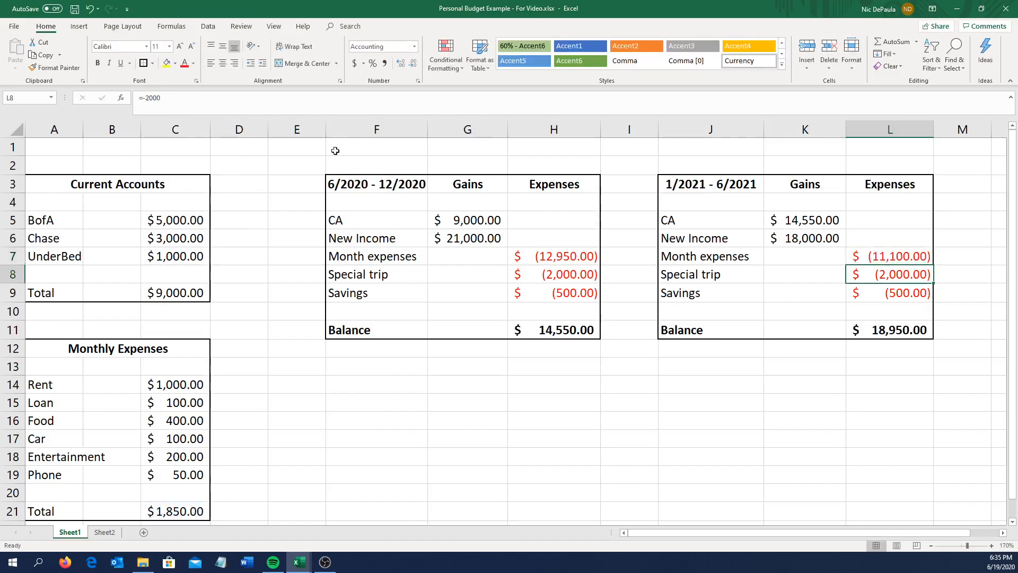
pyautogui.click(560, 263)
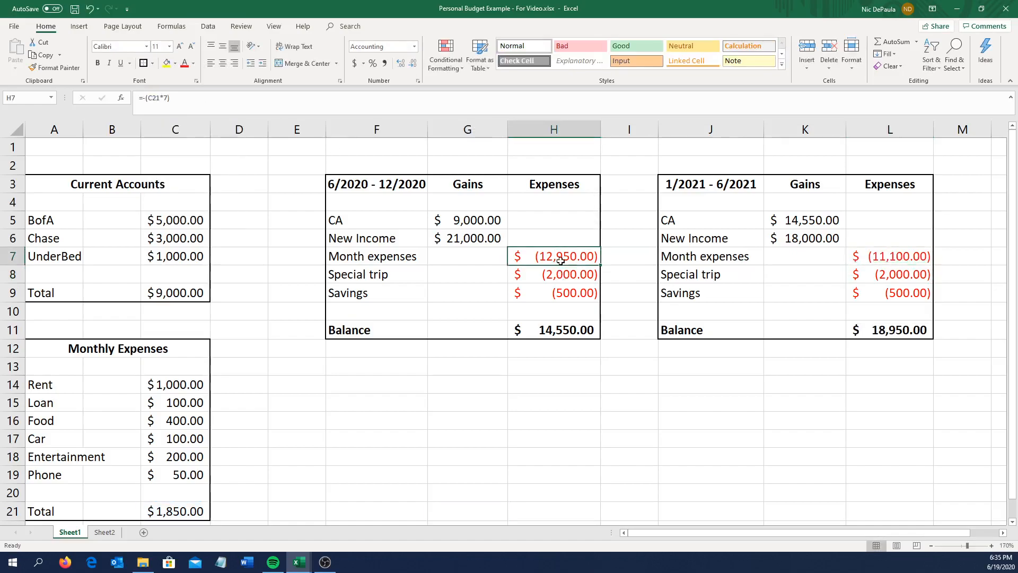
pyautogui.click(887, 260)
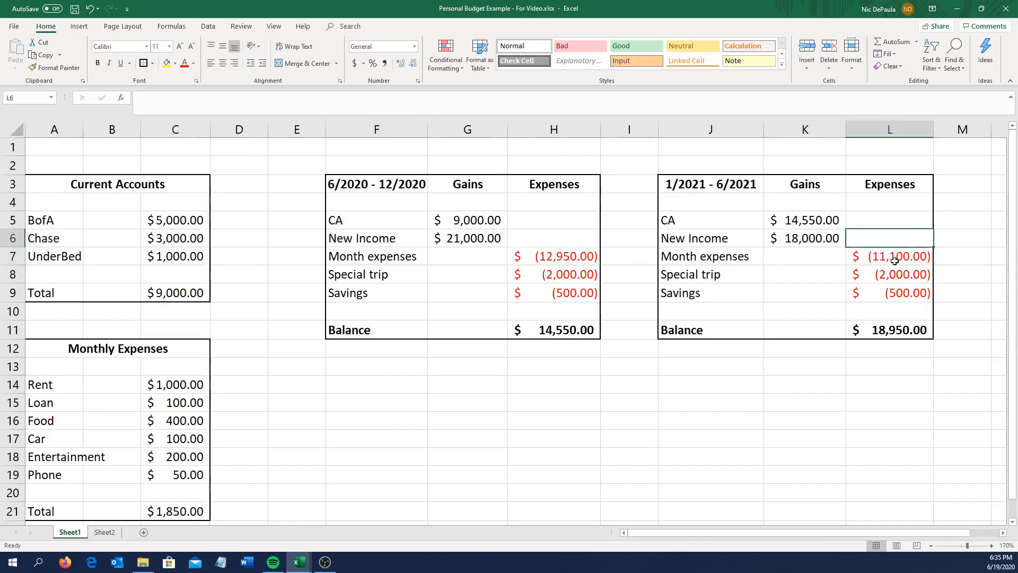
pyautogui.click(947, 408)
# Change the Special trip expense in L8 of the 1/2021 - 6/2021 box to =-3000.
pyautogui.click(889, 276)
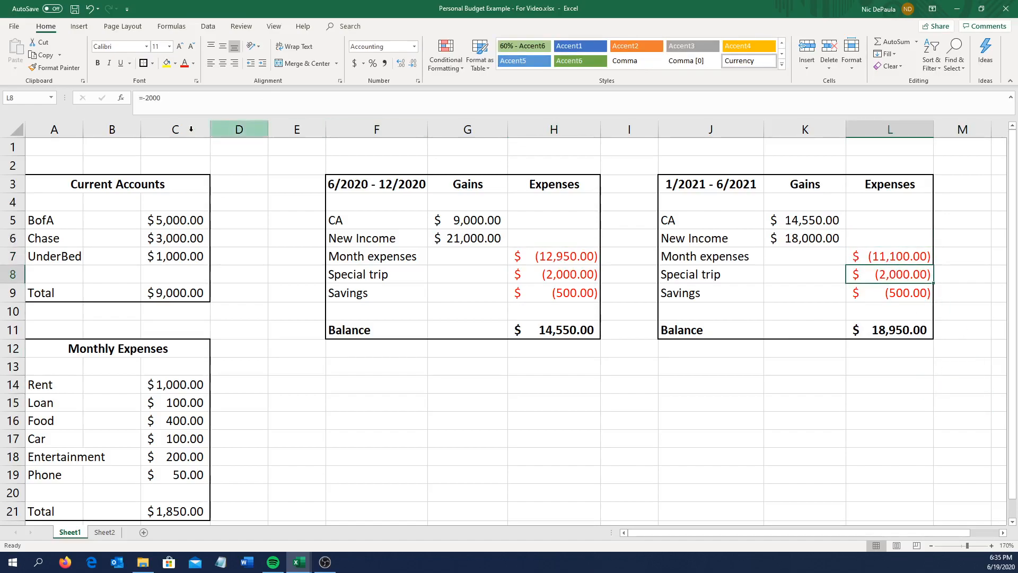
pyautogui.click(689, 276)
pyautogui.click(887, 276)
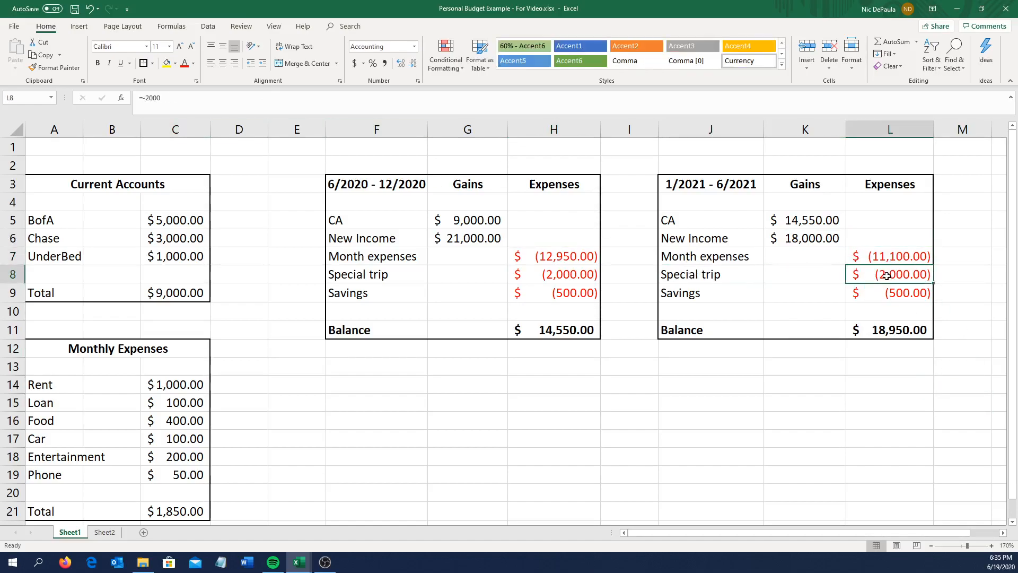
pyautogui.click(161, 98)
pyautogui.click(150, 103)
pyautogui.press('BackSpace')
pyautogui.write('3')
pyautogui.press('Return')
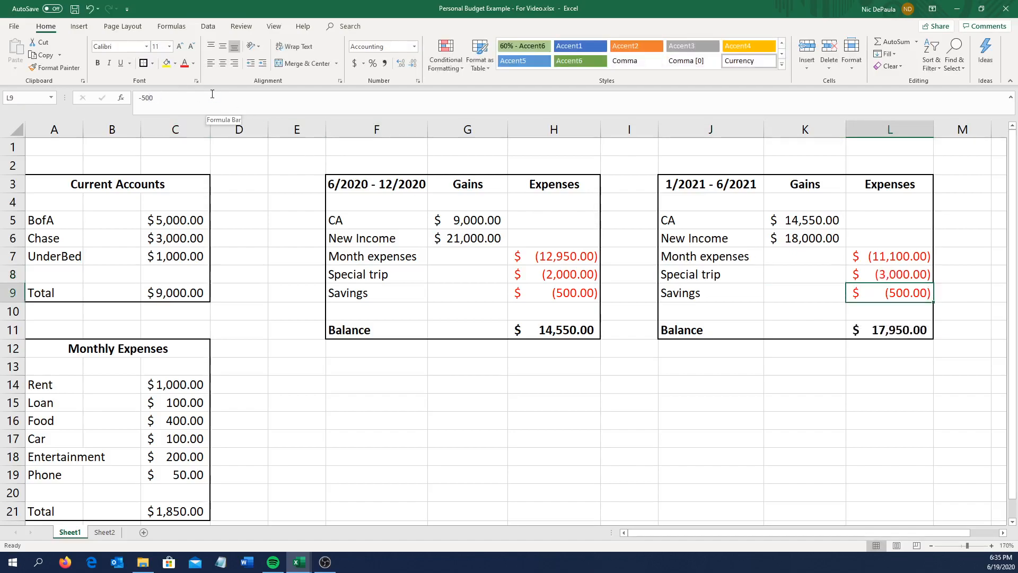
# Add the label "Medical procedure" in J10 below Savings and widen column J slightly to fit it.
pyautogui.click(722, 293)
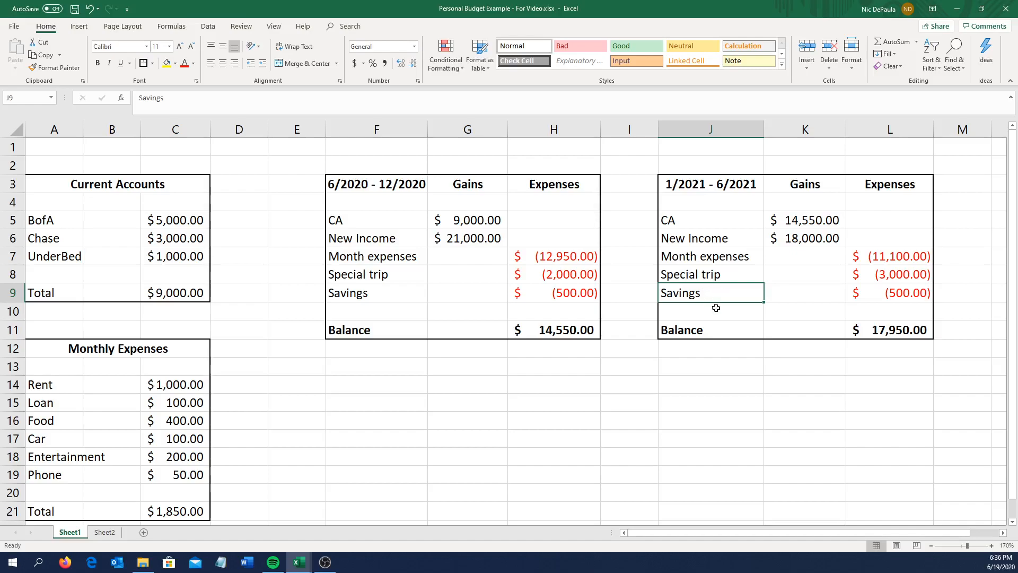
pyautogui.click(715, 310)
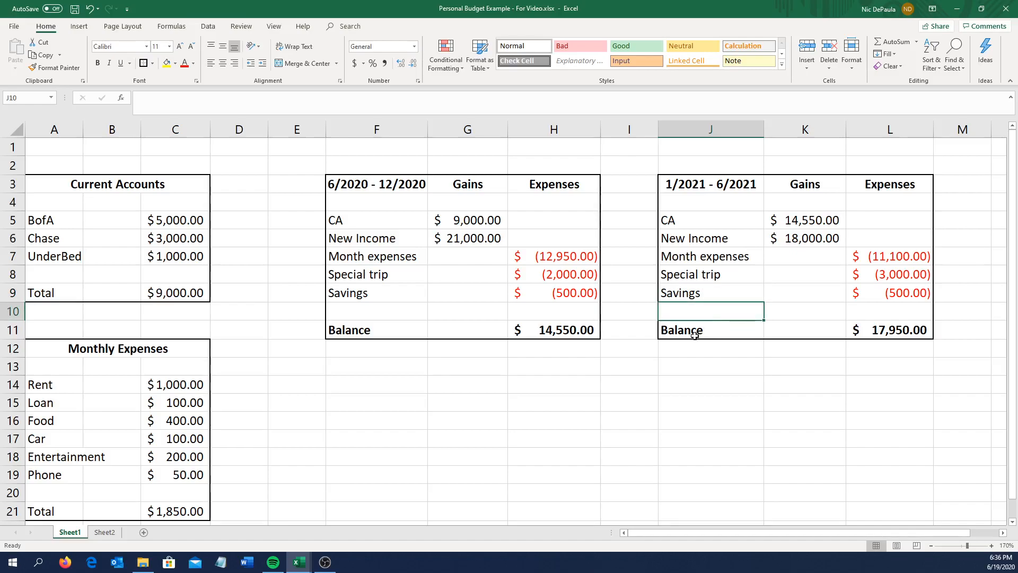
pyautogui.click(707, 299)
pyautogui.click(703, 311)
pyautogui.write('Medical exp')
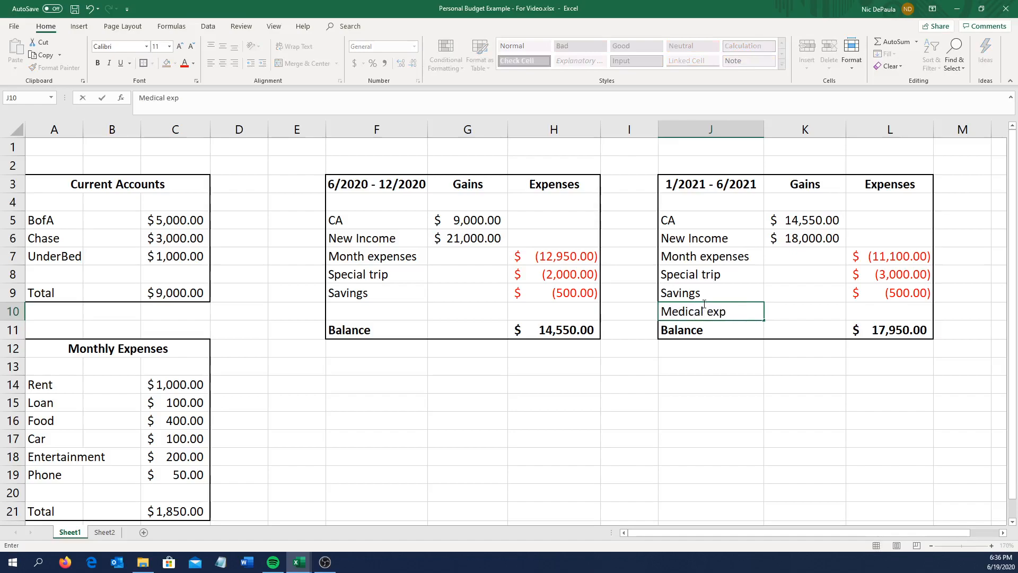
pyautogui.press('BackSpace')
pyautogui.press('BackSpace')
pyautogui.press('BackSpace')
pyautogui.write('procedure')
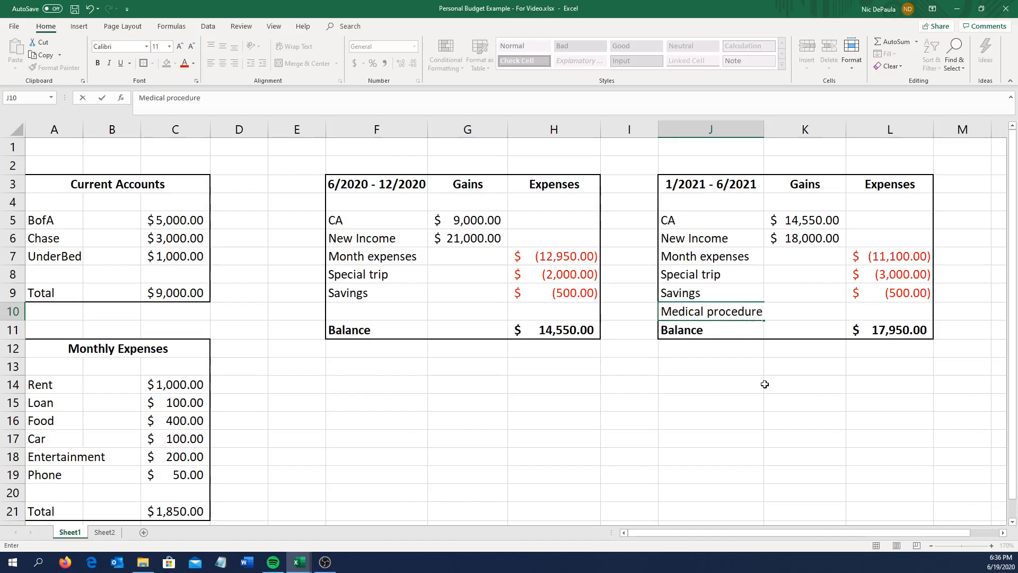
pyautogui.click(763, 381)
pyautogui.moveTo(764, 130); pyautogui.dragTo(773, 130)
# Enter =-3000 in L10 as the Medical procedure expense.
pyautogui.click(895, 310)
pyautogui.click(415, 106)
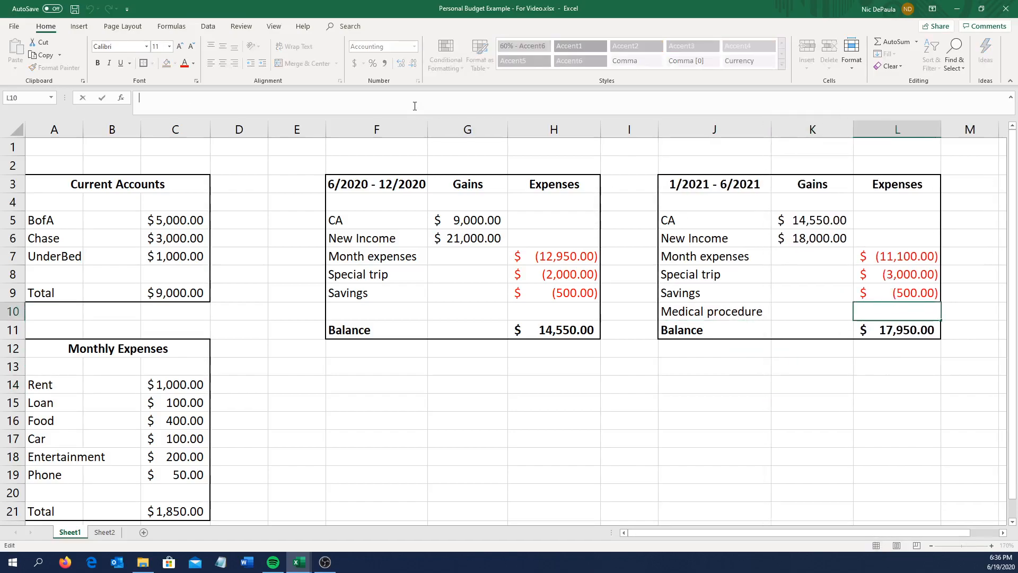
pyautogui.write('=-3000')
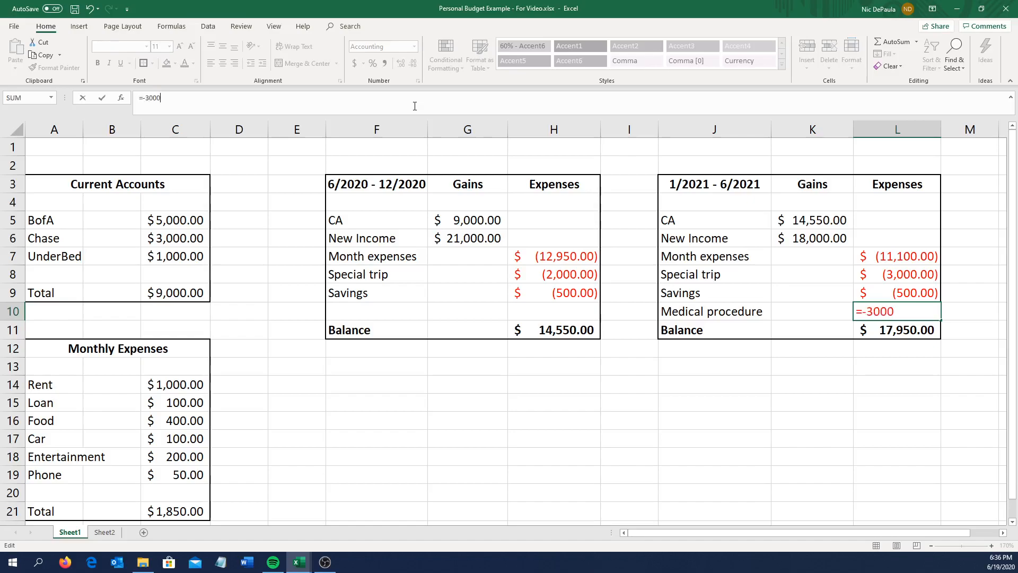
pyautogui.press('Return')
pyautogui.click(924, 367)
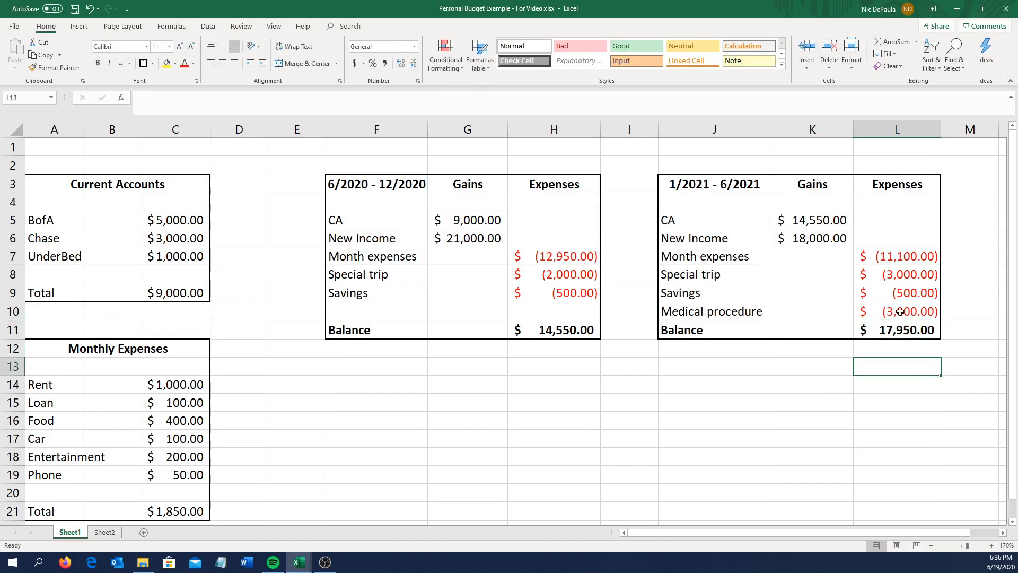
pyautogui.click(900, 312)
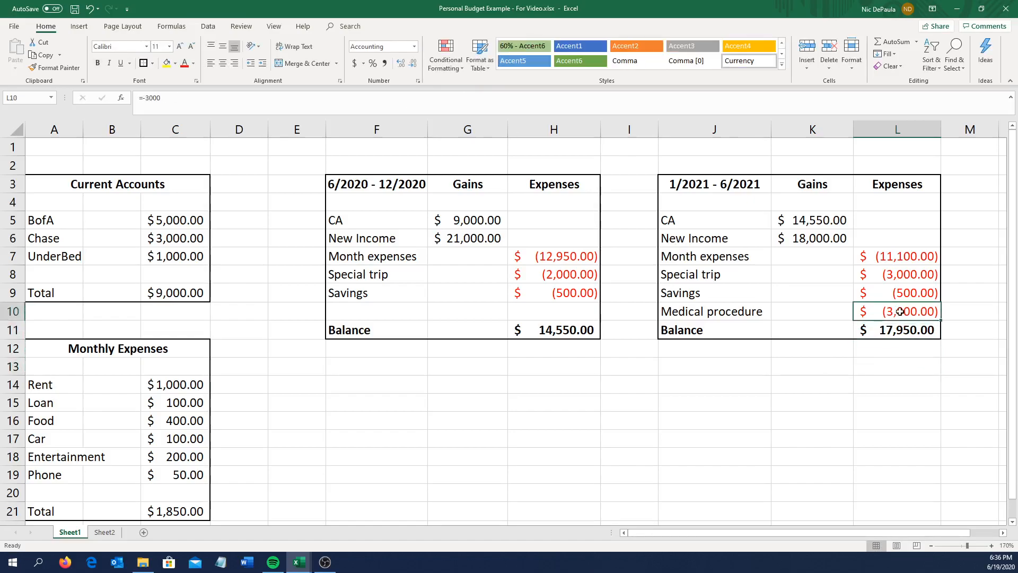
# Extend the Balance formula in L11 to =SUM(K5:L10) so it includes the Medical procedure row.
pyautogui.click(913, 336)
pyautogui.click(221, 93)
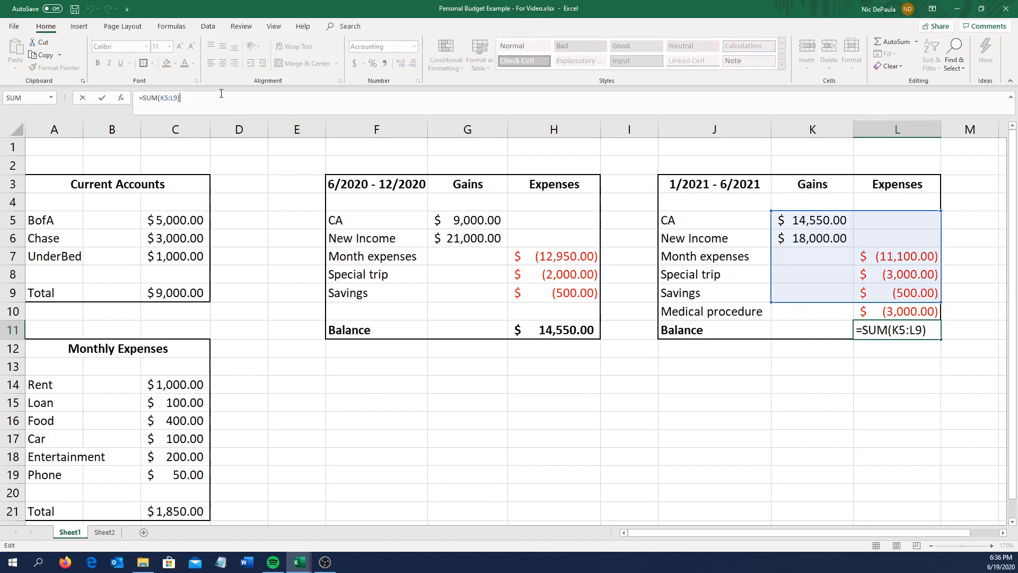
pyautogui.click(806, 383)
pyautogui.click(881, 328)
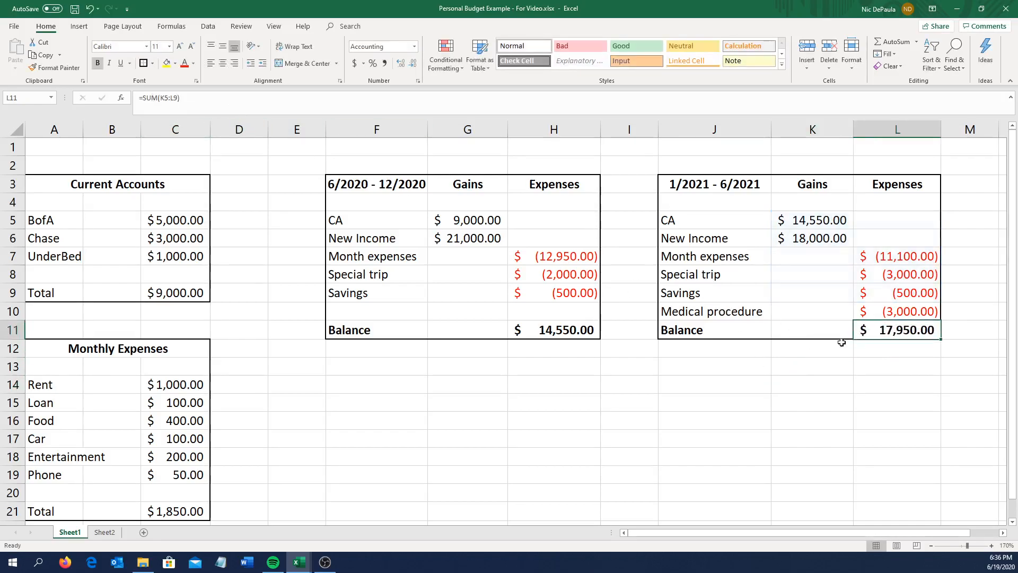
pyautogui.click(149, 97)
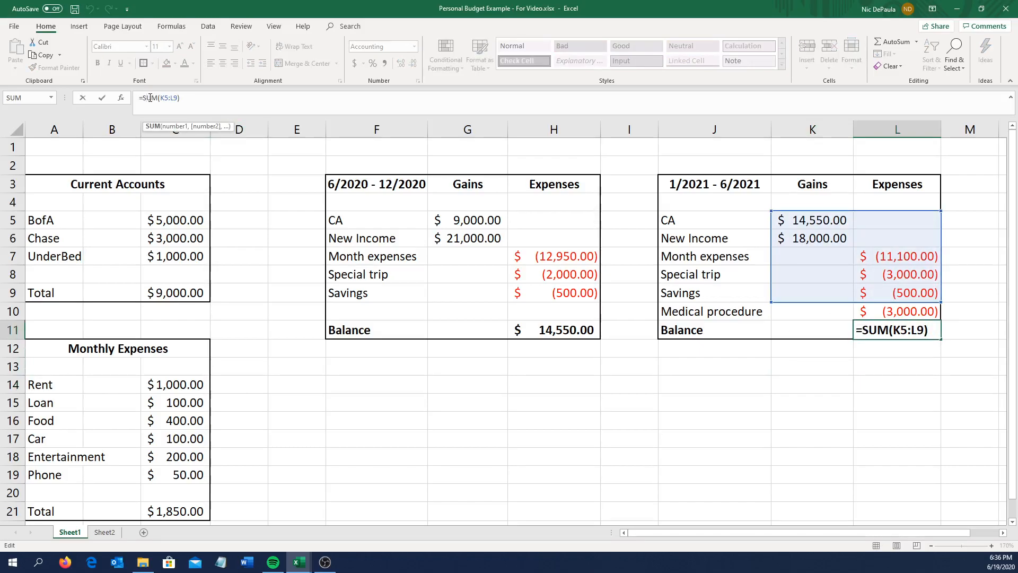
pyautogui.click(185, 98)
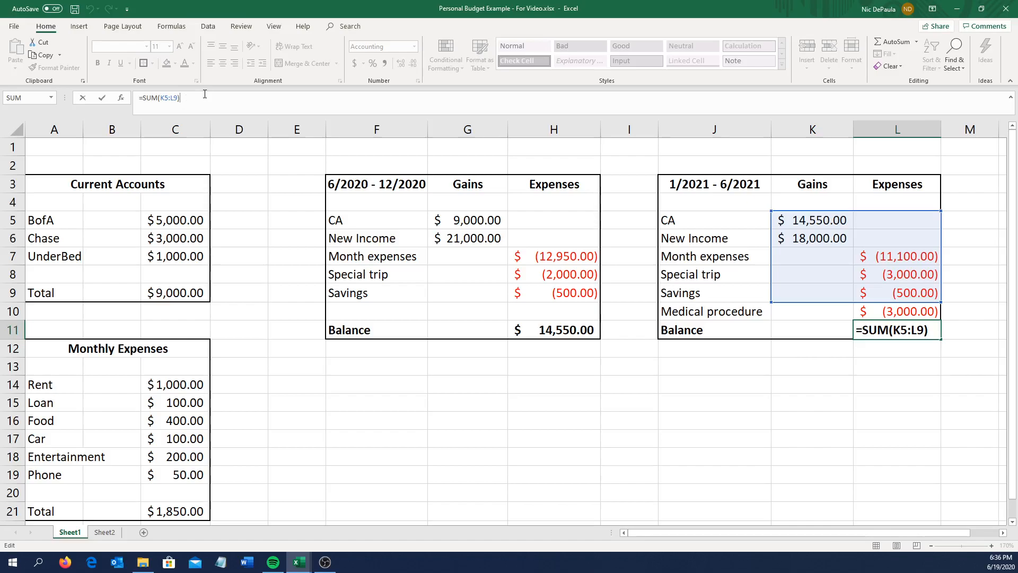
pyautogui.press('Left')
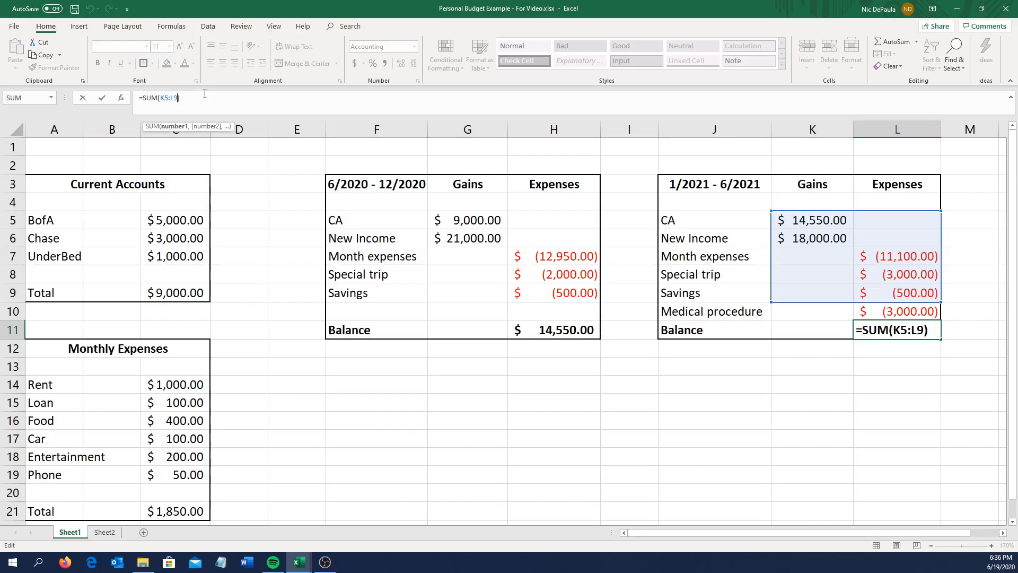
pyautogui.press('BackSpace')
pyautogui.press('BackSpace')
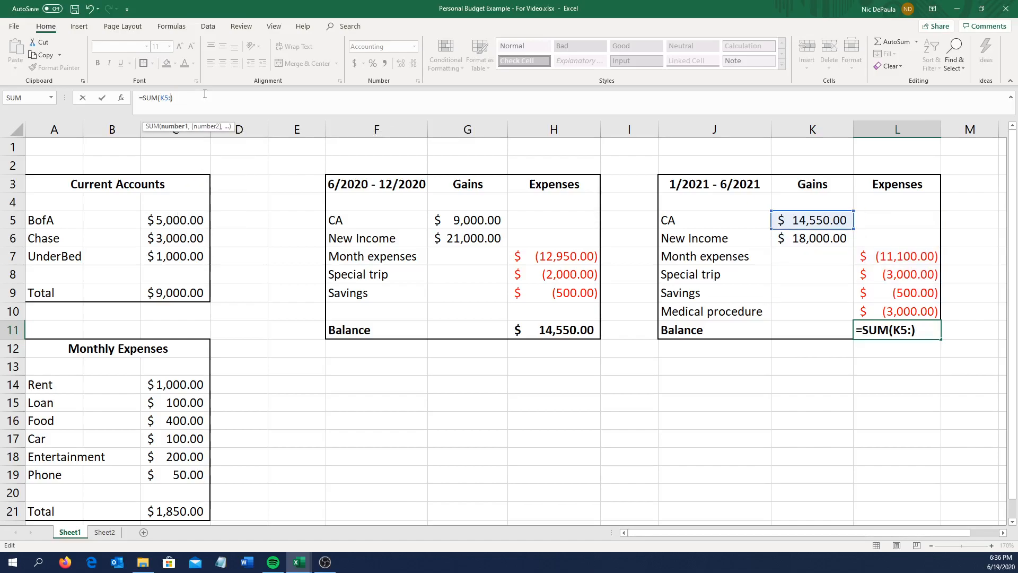
pyautogui.write('1-')
pyautogui.press('BackSpace')
pyautogui.press('BackSpace')
pyautogui.write('l10')
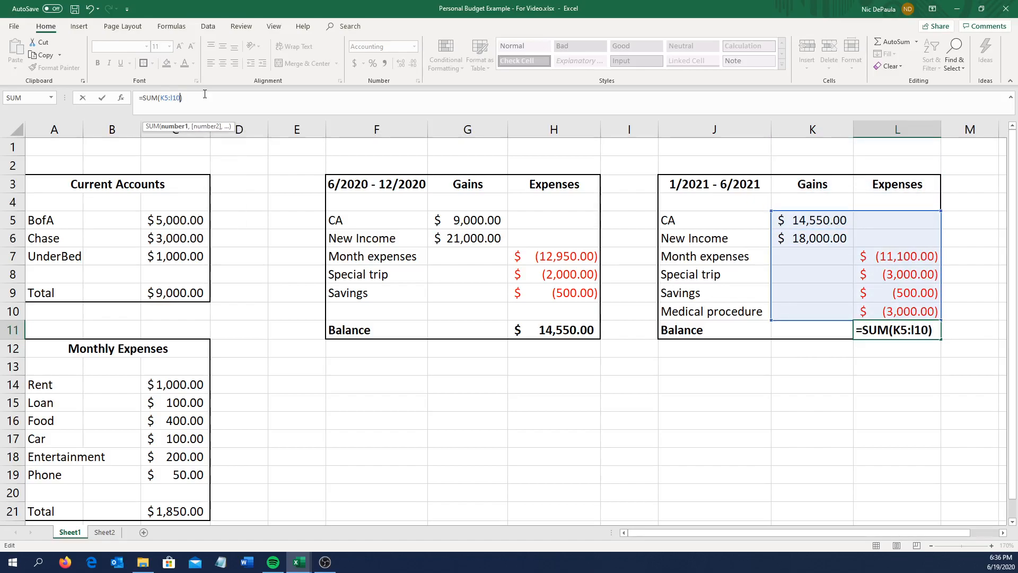
pyautogui.press('Return')
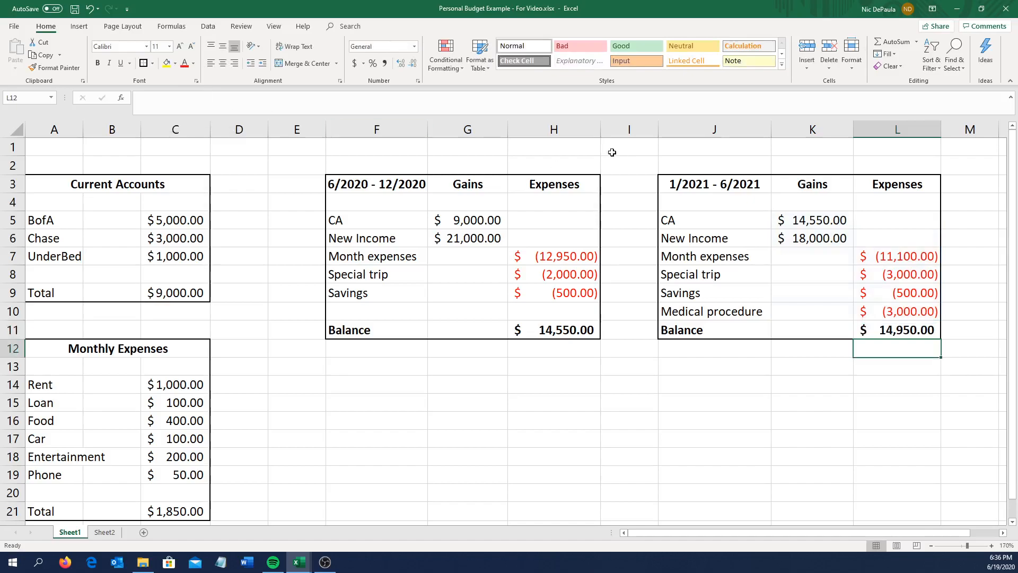
pyautogui.click(391, 324)
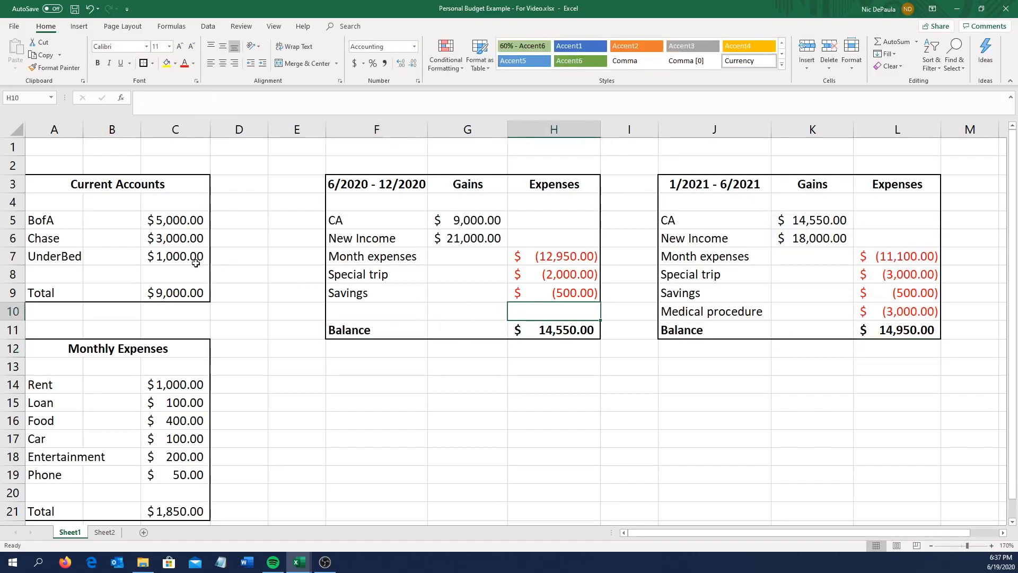
pyautogui.click(114, 270)
pyautogui.moveTo(58, 499); pyautogui.dragTo(191, 491)
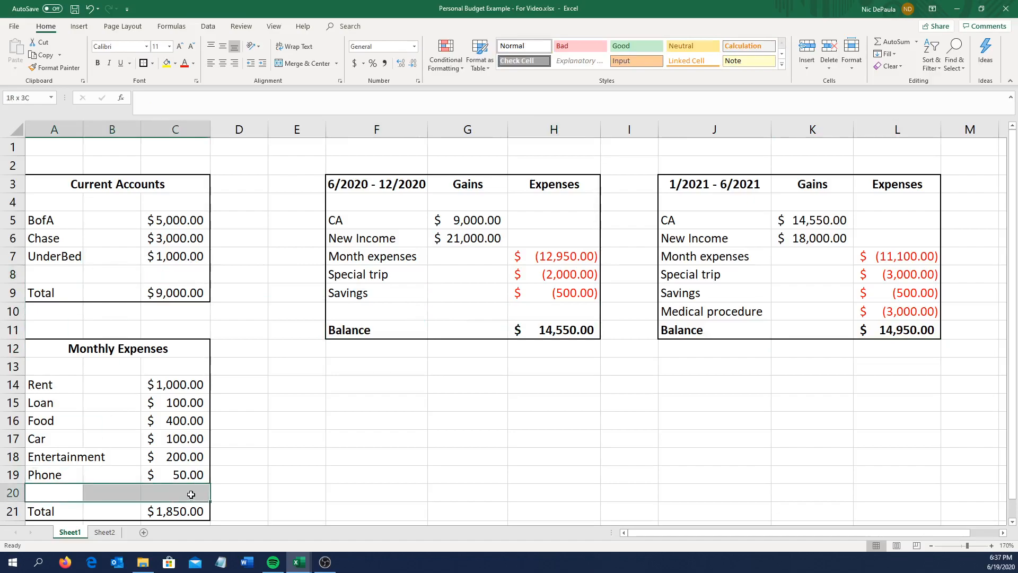
pyautogui.click(705, 330)
pyautogui.click(790, 304)
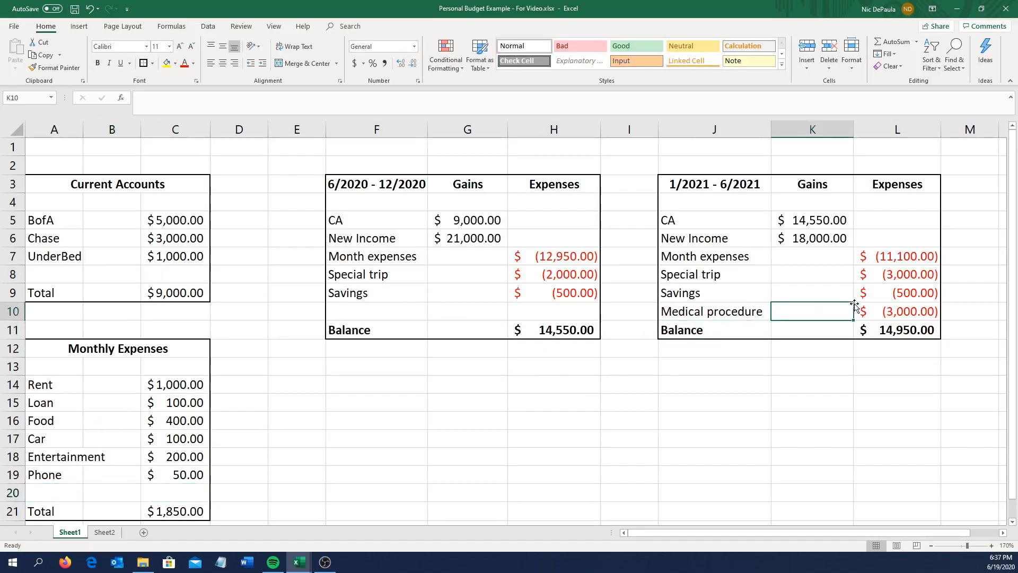
pyautogui.click(751, 314)
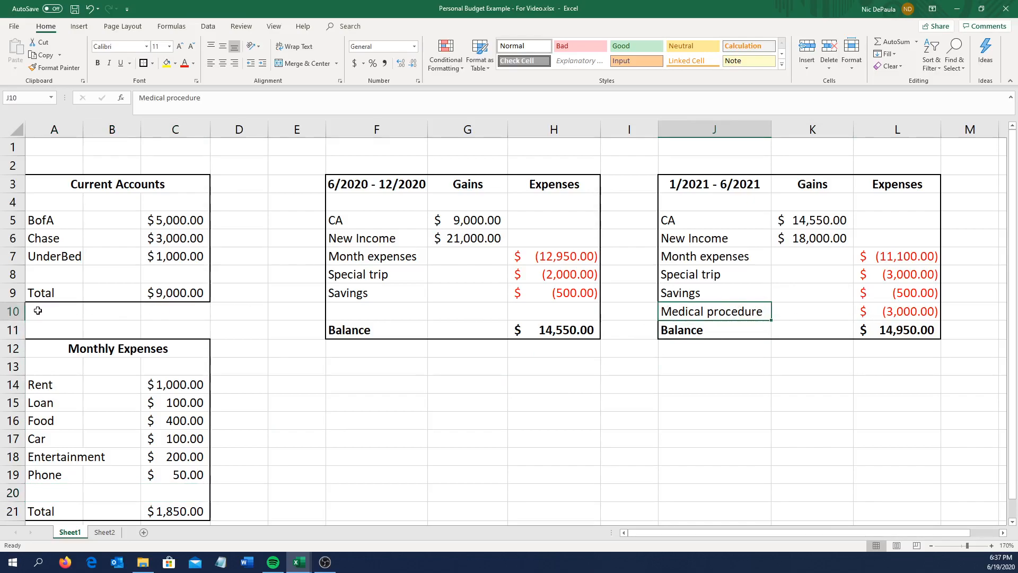
# Try inserting a blank row above the Medical procedure row, and undo the insertion.
pyautogui.click(9, 312)
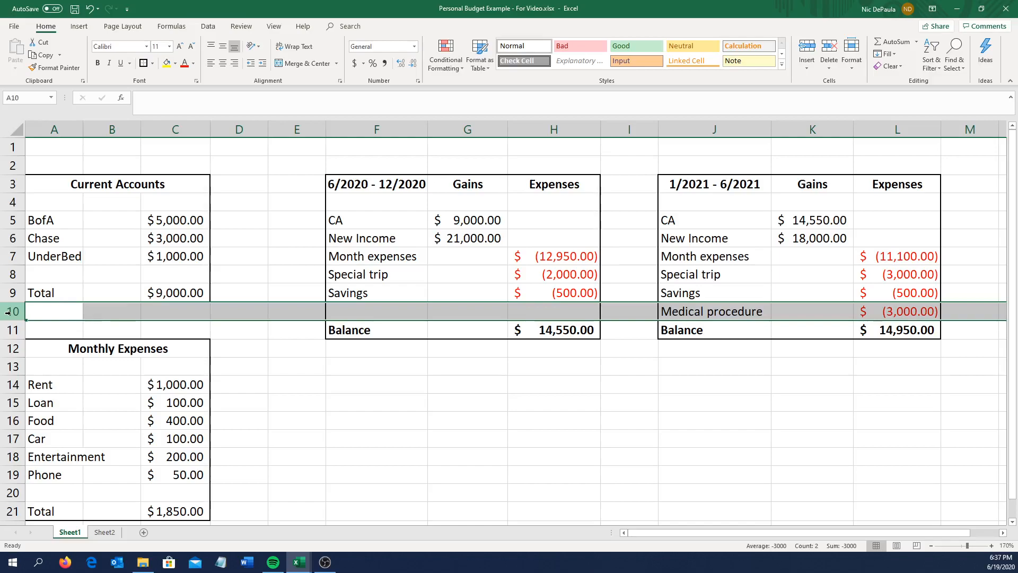
pyautogui.rightClick(11, 312)
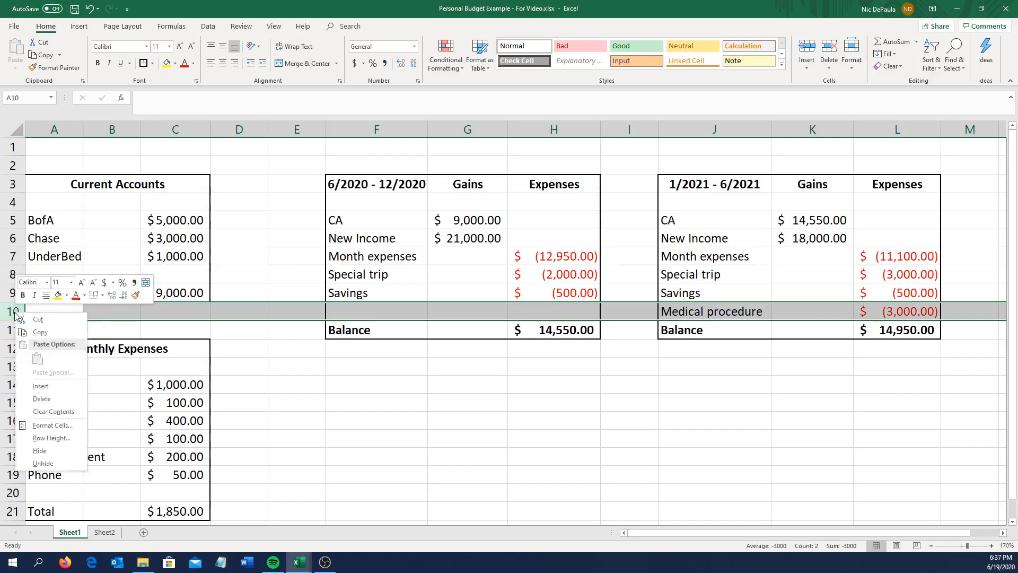
pyautogui.click(50, 390)
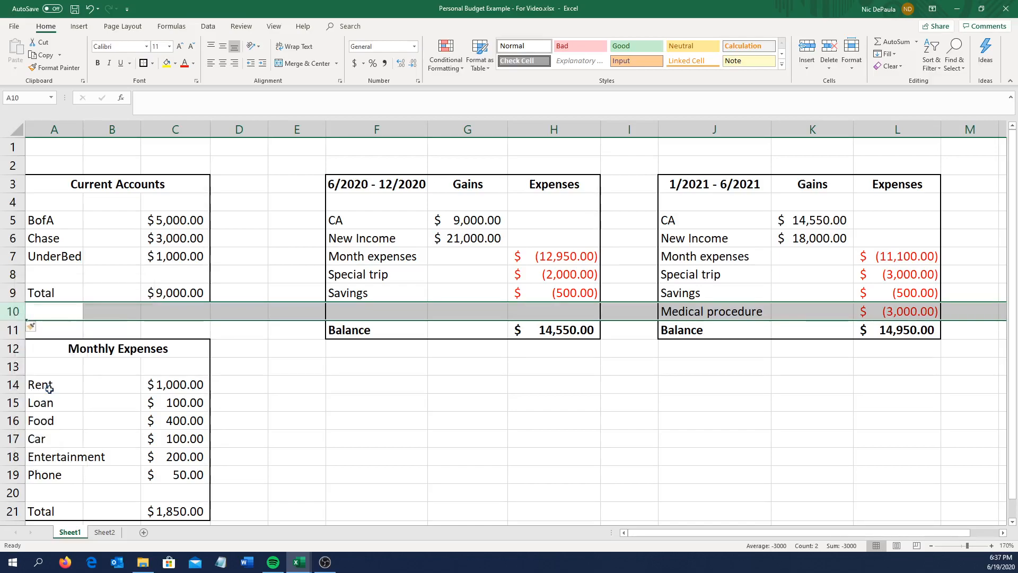
pyautogui.click(530, 398)
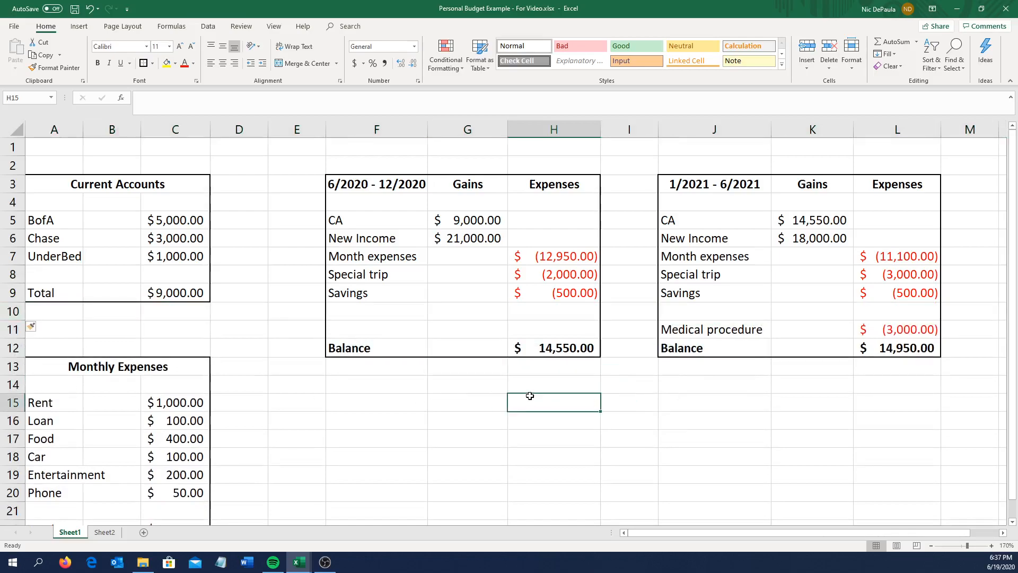
pyautogui.hotkey('ctrl', 'z')
pyautogui.moveTo(84, 321); pyautogui.dragTo(16, 330)
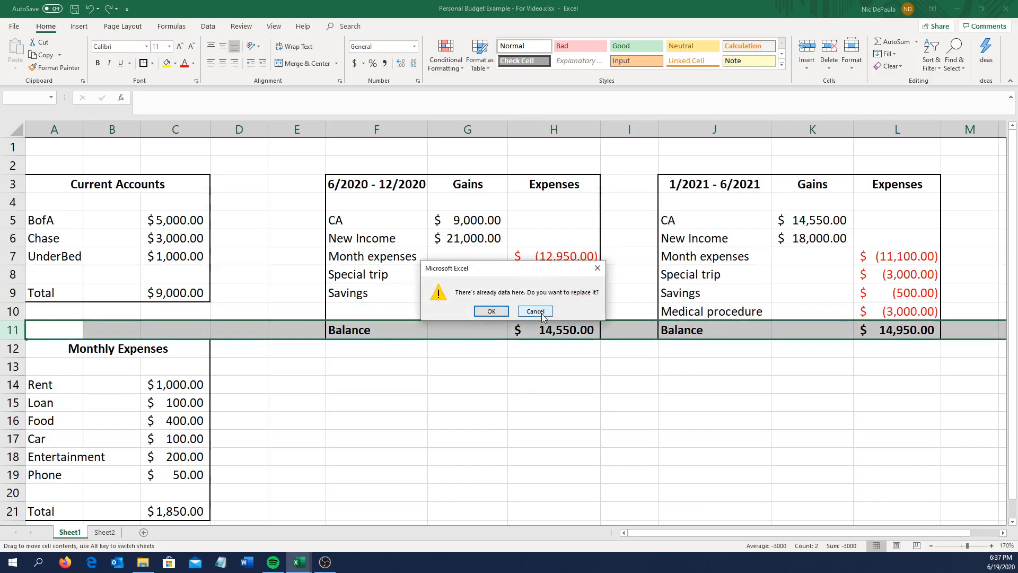
pyautogui.click(542, 315)
# Insert a blank row at row 11, directly above the Balance row.
pyautogui.click(8, 330)
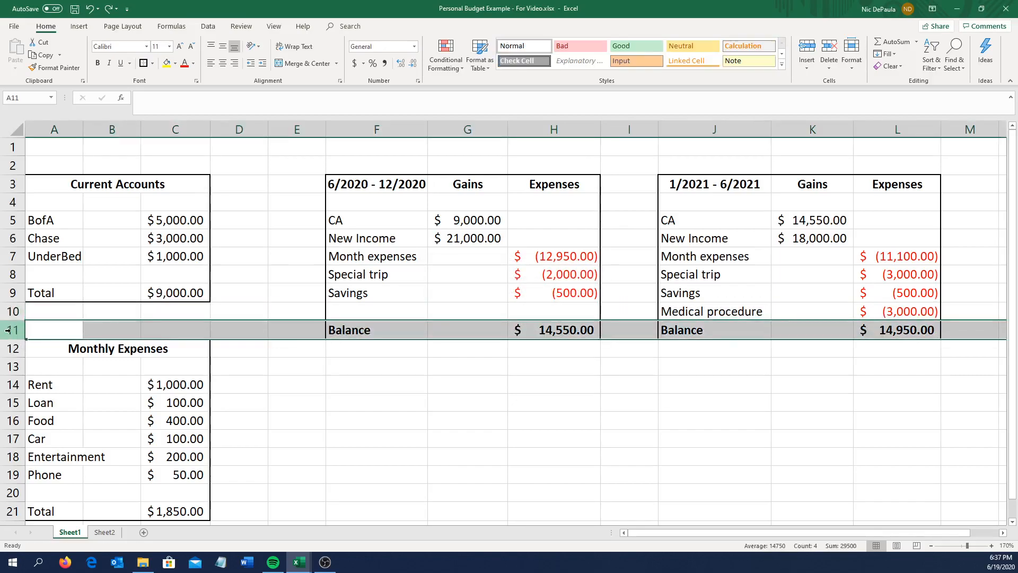
pyautogui.rightClick(8, 330)
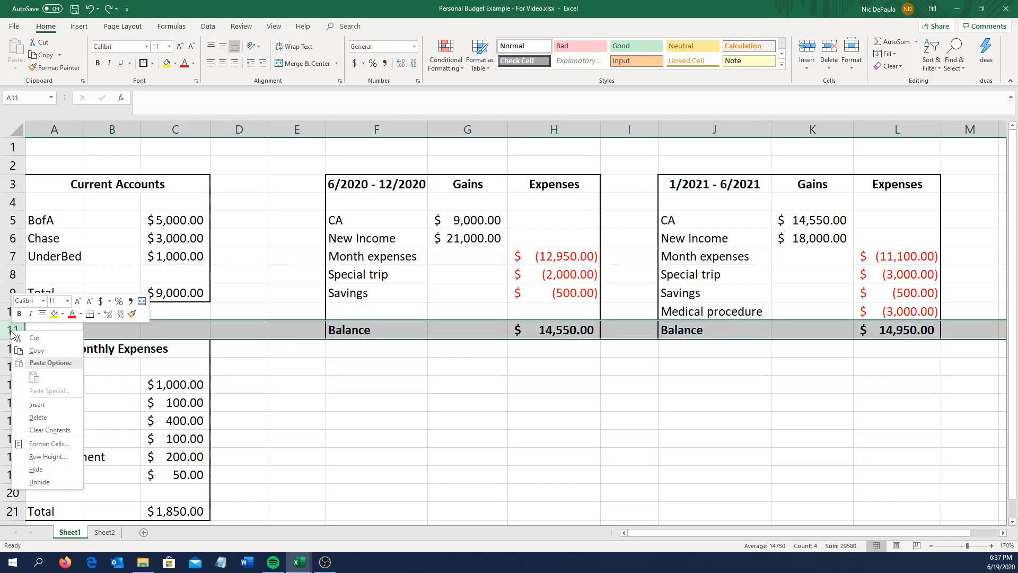
pyautogui.click(49, 409)
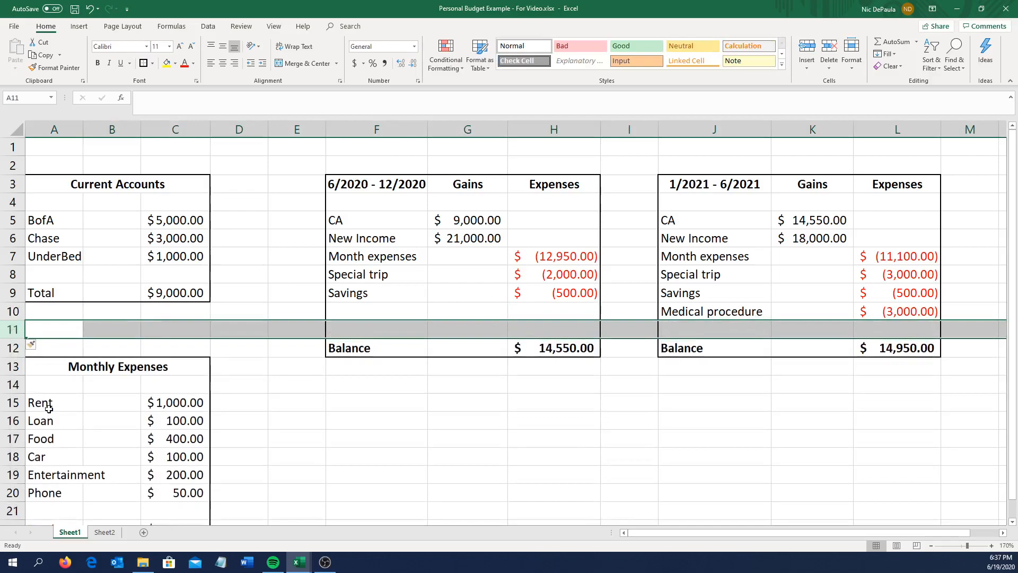
pyautogui.click(20, 348)
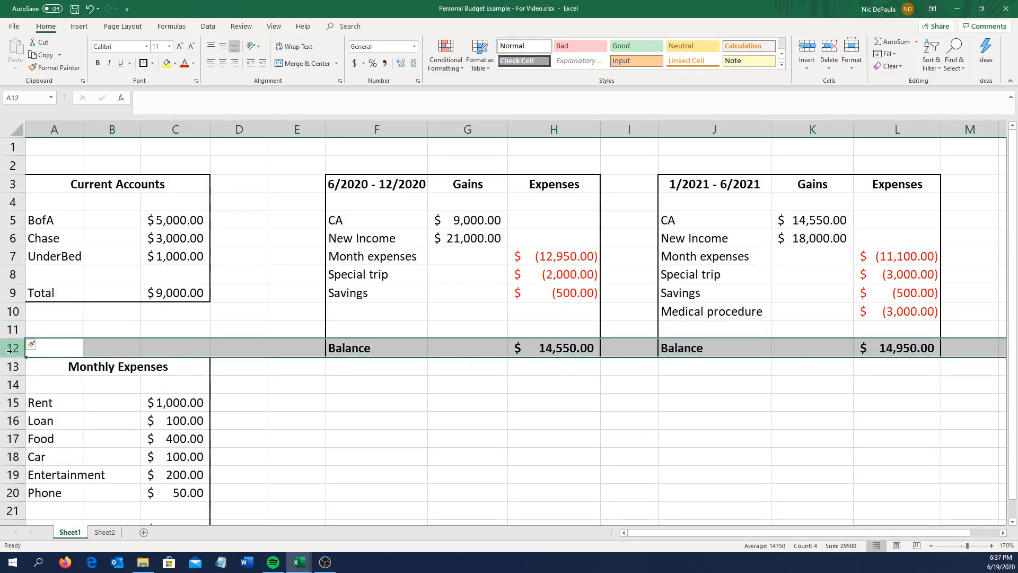
pyautogui.click(723, 397)
pyautogui.click(386, 315)
pyautogui.click(374, 333)
pyautogui.click(393, 317)
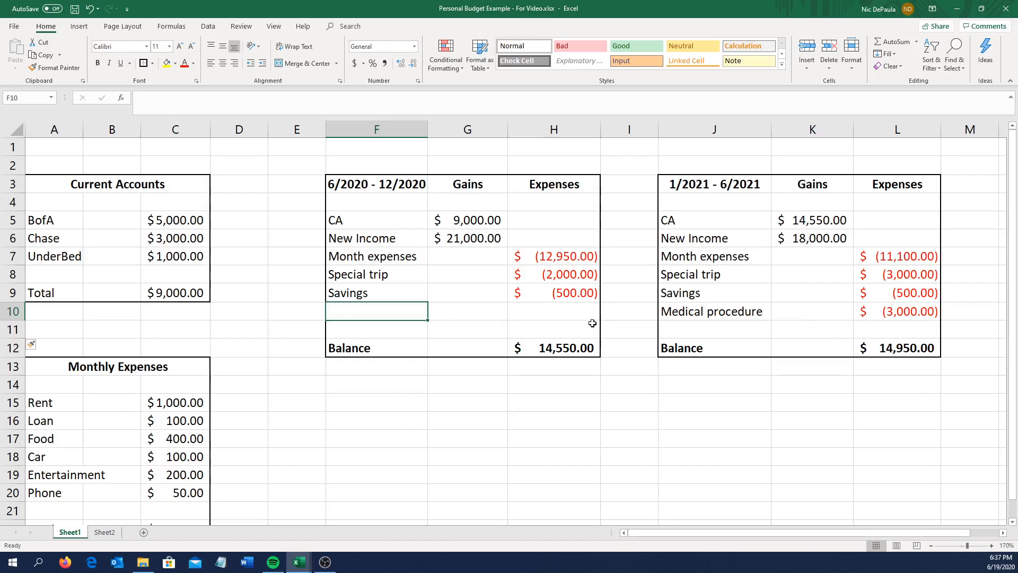
# Move the Balance label of the 1/2021 - 6/2021 table down one row, from J12 to J13.
pyautogui.scroll(-2, 580, 318)
pyautogui.scroll(2, 718, 318)
pyautogui.click(677, 344)
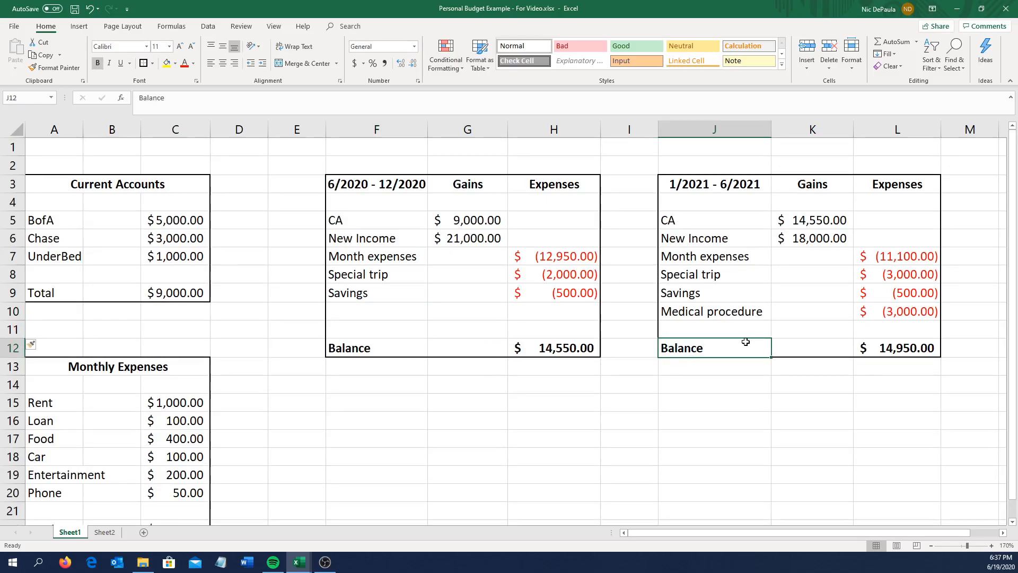
pyautogui.click(736, 381)
pyautogui.click(729, 352)
pyautogui.click(730, 402)
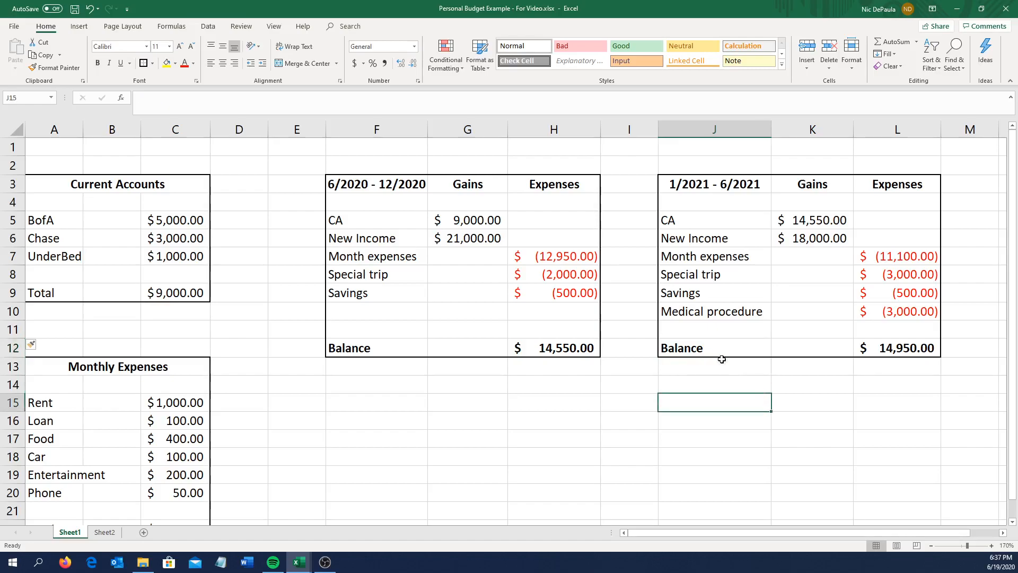
pyautogui.doubleClick(723, 346)
pyautogui.hotkey('ctrl', 'b')
pyautogui.moveTo(726, 340); pyautogui.dragTo(737, 370)
pyautogui.click(739, 397)
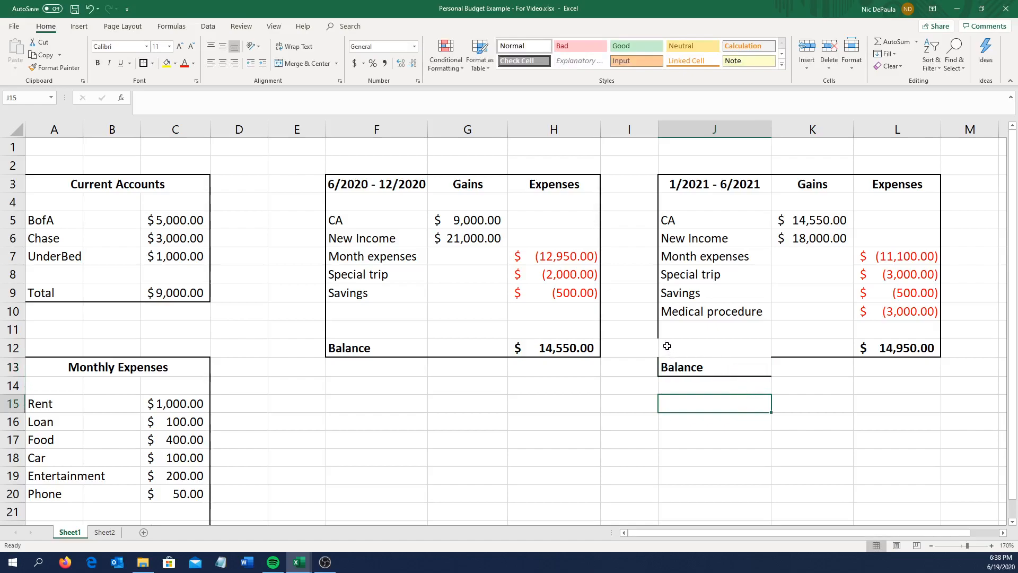
# Move cells K12:L12, including the balance amount, down one row to K13:L13 beside the Balance label.
pyautogui.click(794, 344)
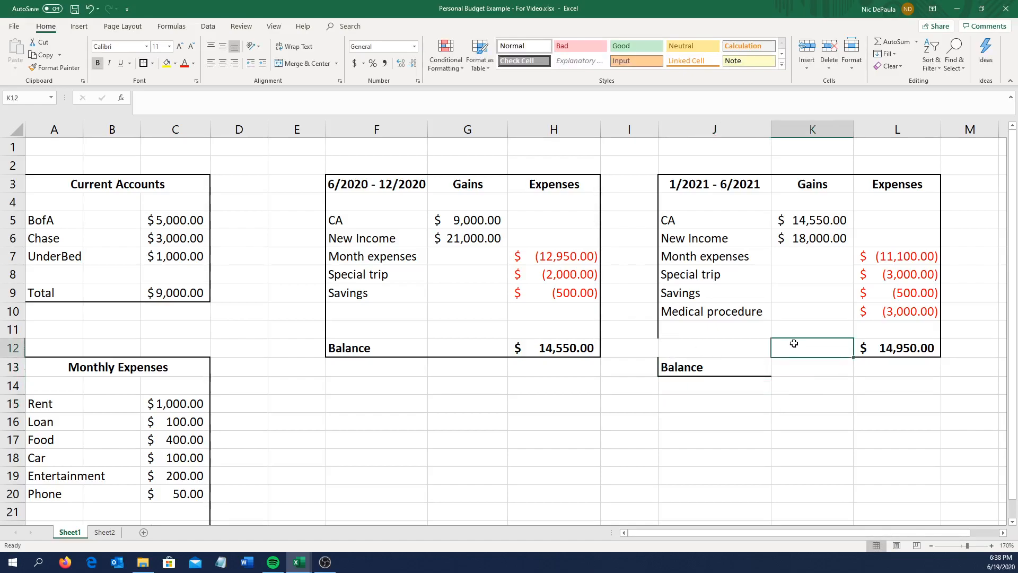
pyautogui.click(890, 345)
pyautogui.click(827, 346)
pyautogui.moveTo(819, 348); pyautogui.dragTo(887, 348)
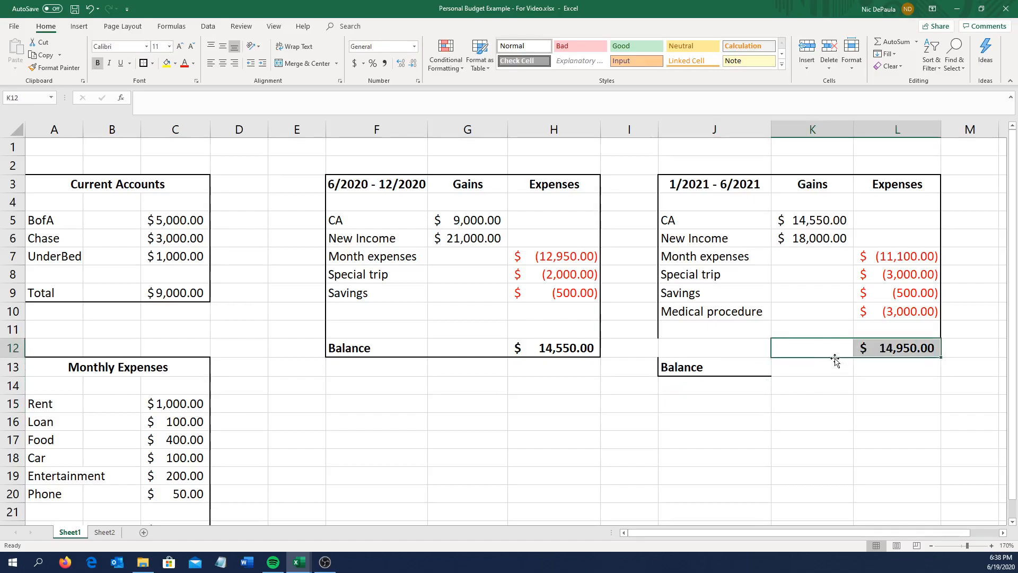
pyautogui.moveTo(836, 359)
pyautogui.mouseDown()
pyautogui.moveTo(835, 419)
pyautogui.moveTo(836, 376)
pyautogui.mouseUp()
pyautogui.click(822, 402)
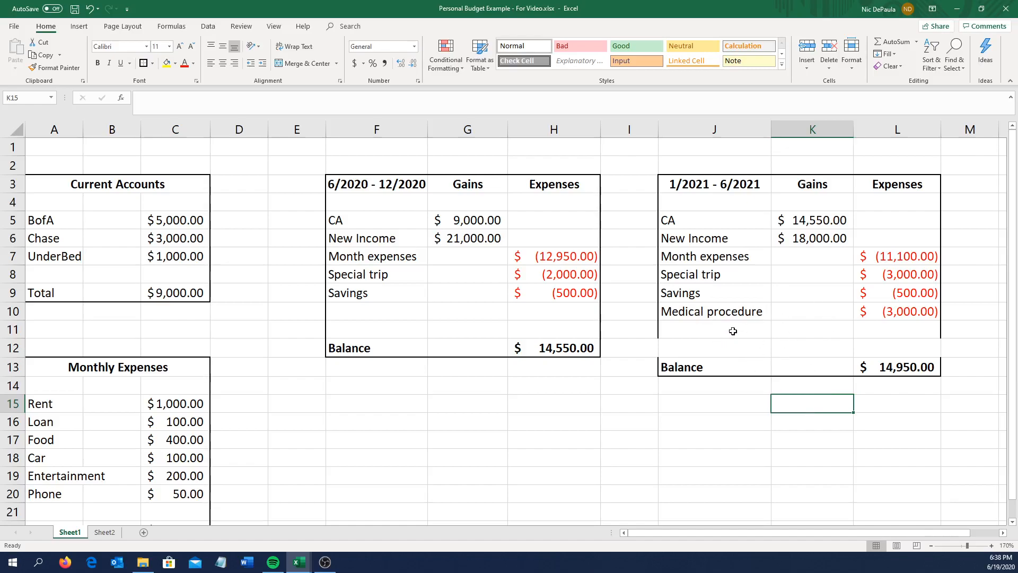
# Add a left border to cell J12 to close the gap in the 1/2021 - 6/2021 table's outline.
pyautogui.click(714, 345)
pyautogui.click(704, 408)
pyautogui.click(662, 349)
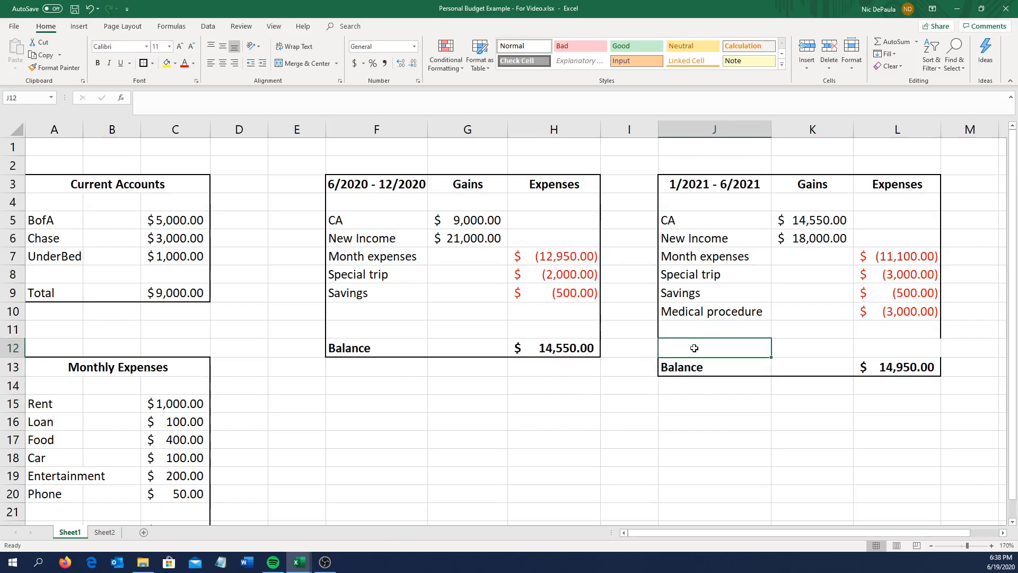
pyautogui.click(153, 64)
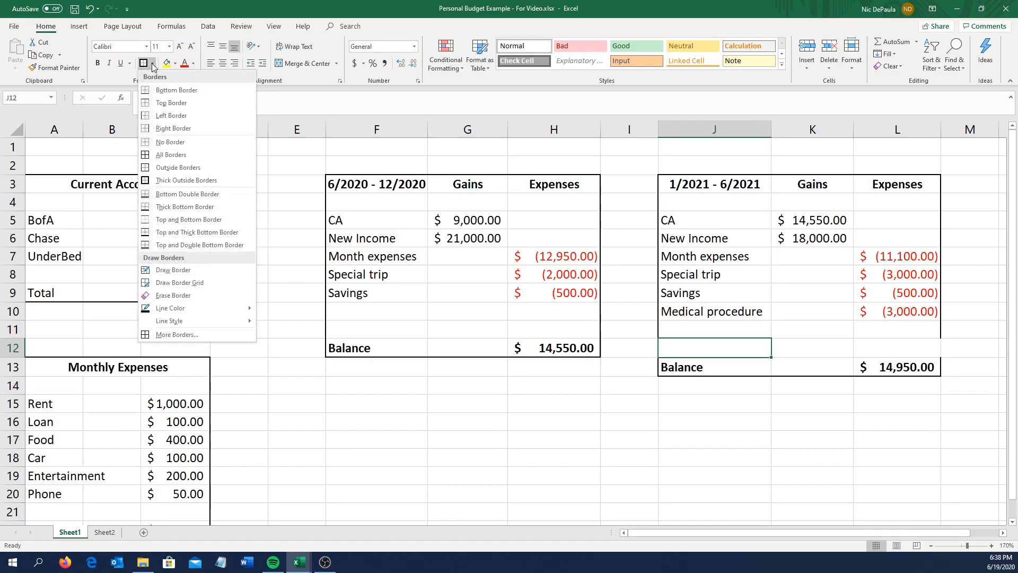
pyautogui.click(171, 115)
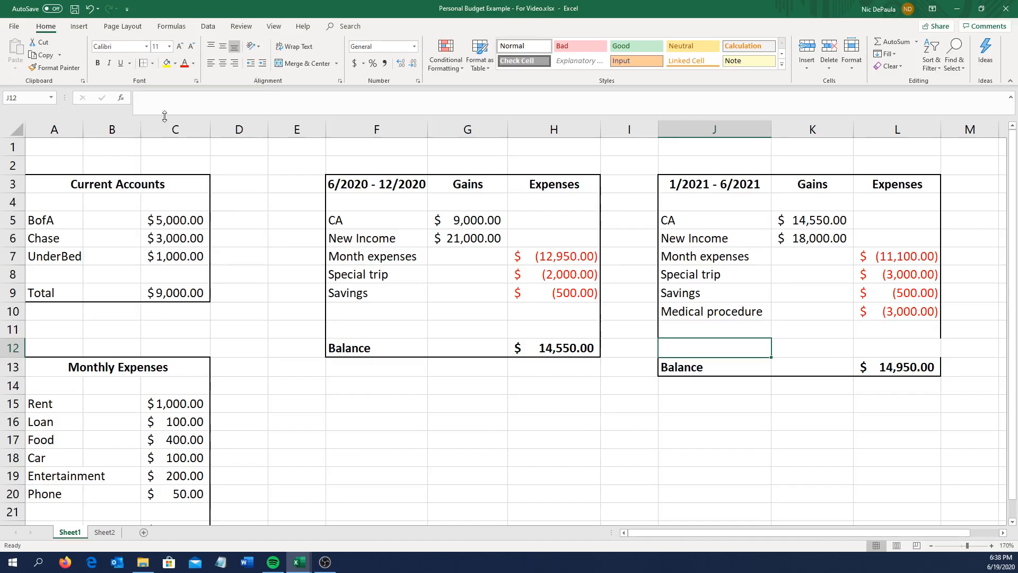
pyautogui.click(769, 401)
pyautogui.click(708, 350)
pyautogui.click(706, 399)
pyautogui.click(698, 351)
pyautogui.click(696, 397)
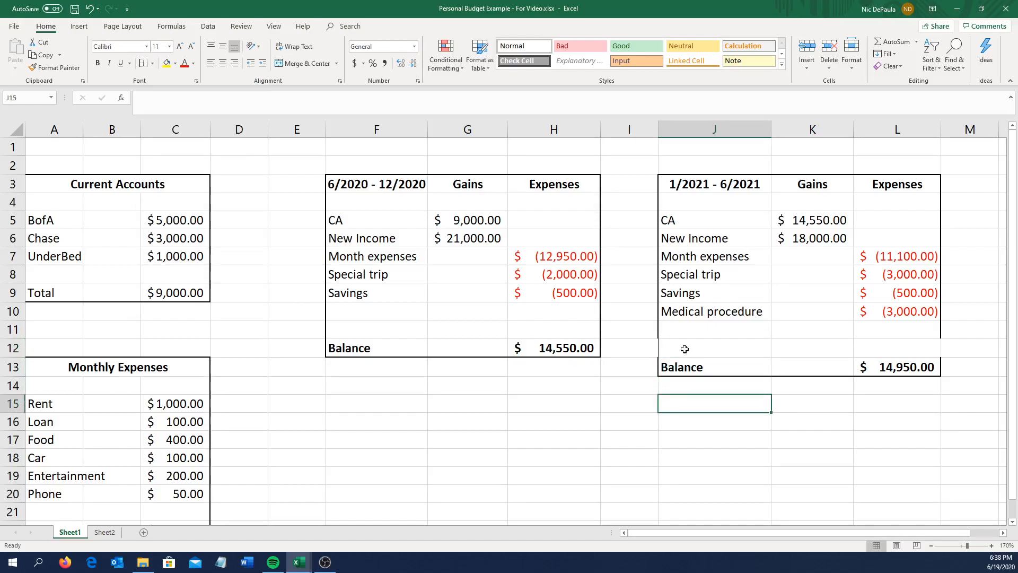
pyautogui.click(673, 349)
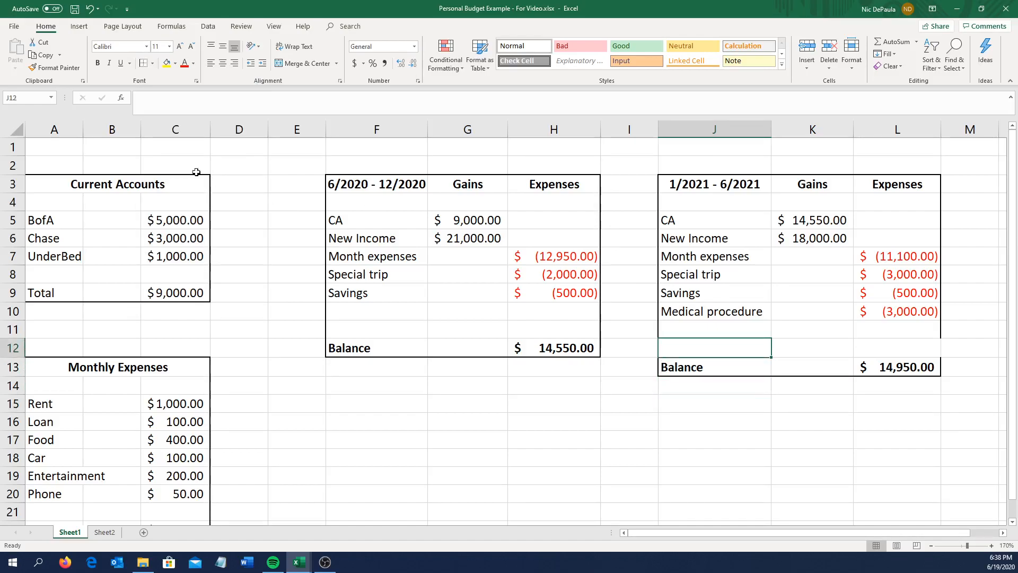
# Set the border line style to a thicker solid line and apply it to the left edge of J12.
pyautogui.click(153, 64)
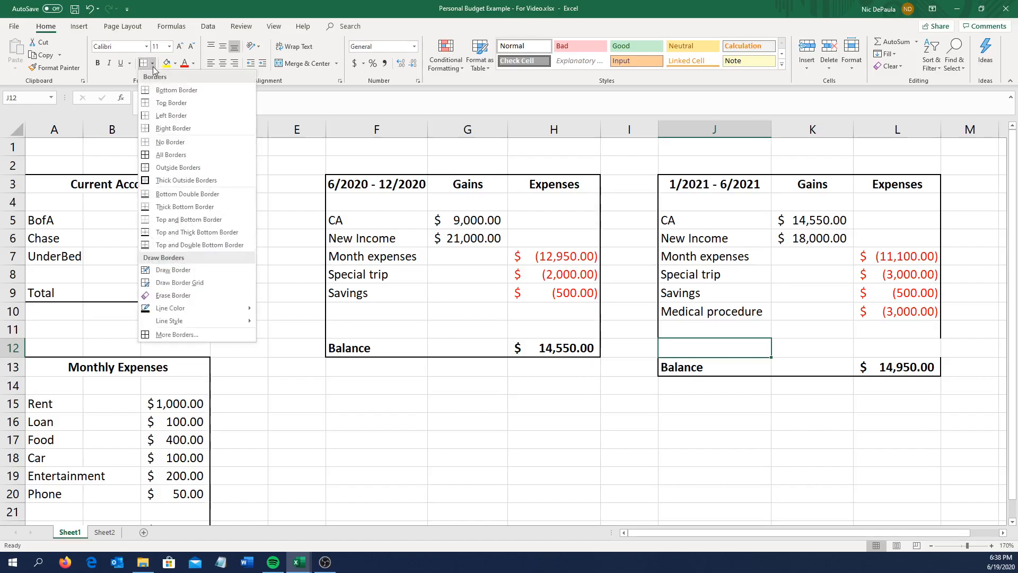
pyautogui.moveTo(228, 318)
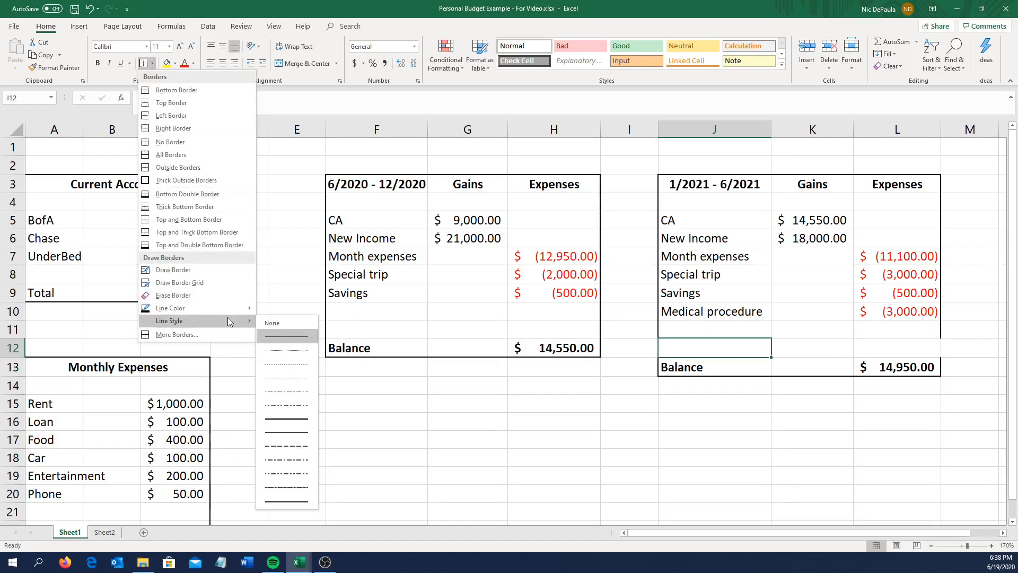
pyautogui.click(291, 436)
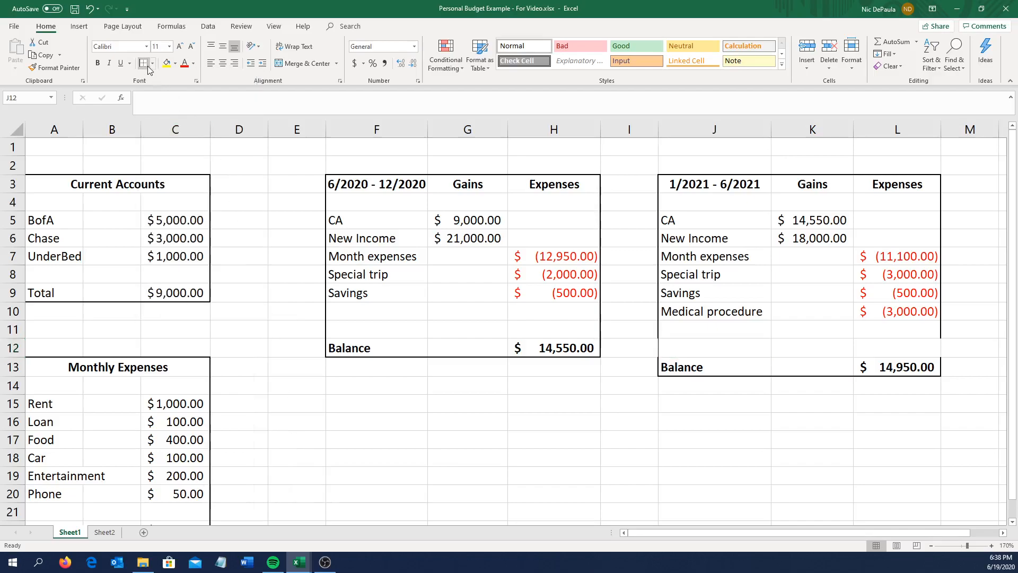
pyautogui.press('Down')
pyautogui.press('Down')
pyautogui.press('Down')
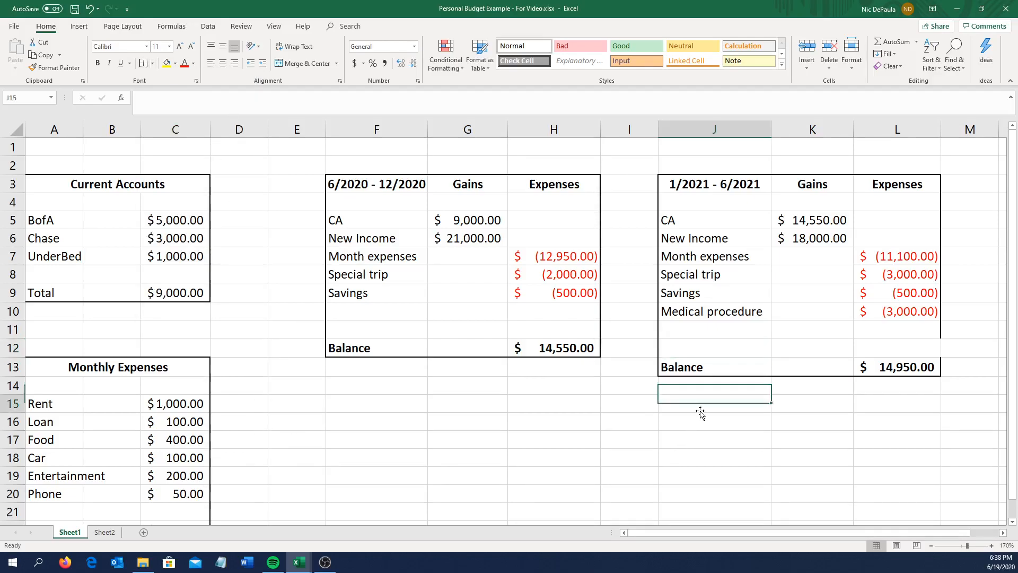
pyautogui.doubleClick(906, 346)
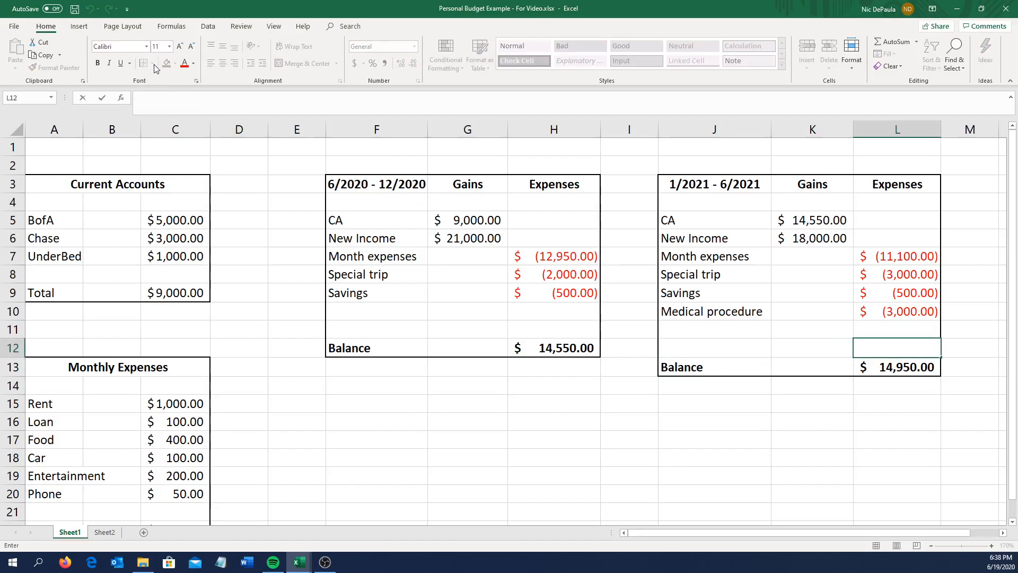
pyautogui.click(849, 451)
pyautogui.click(897, 354)
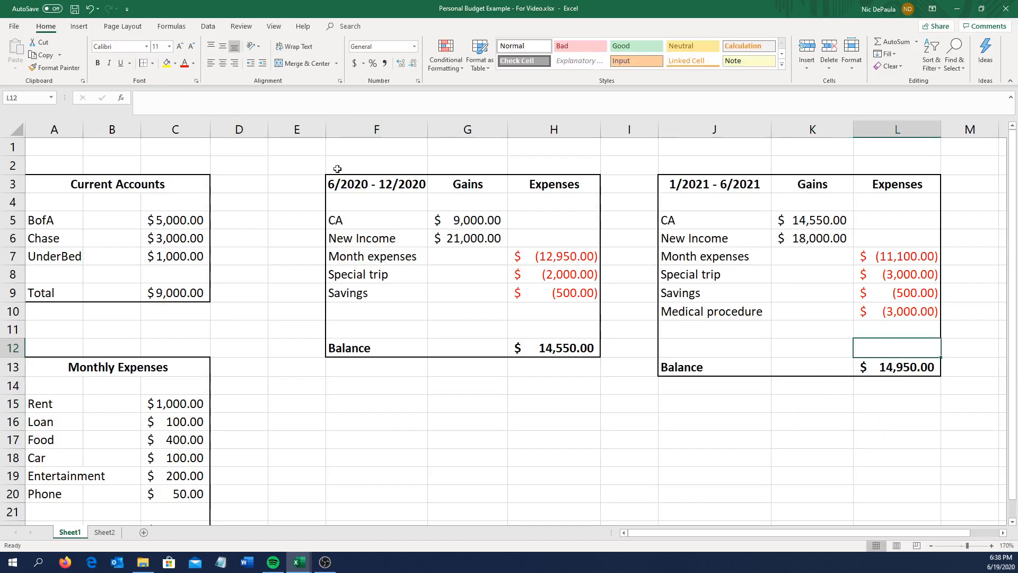
pyautogui.doubleClick(897, 350)
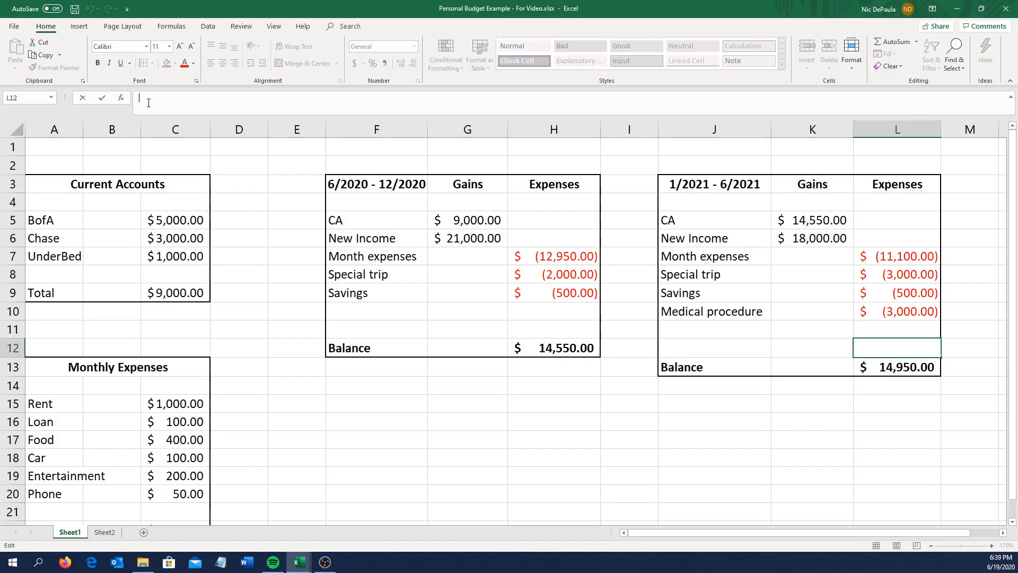
pyautogui.click(938, 438)
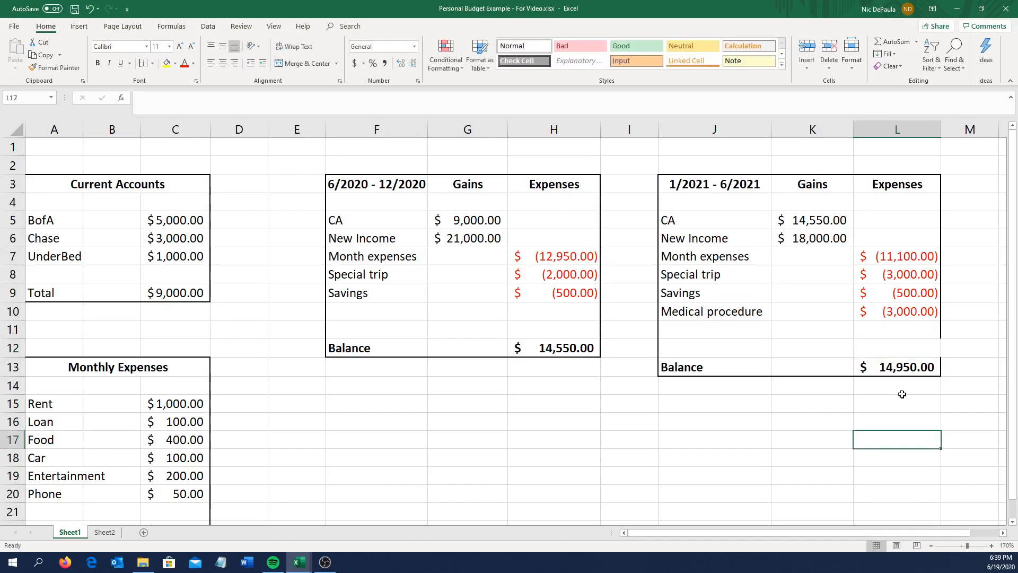
# Add a right border to cell L12 to complete the outline of the 1/2021 - 6/2021 table.
pyautogui.click(885, 353)
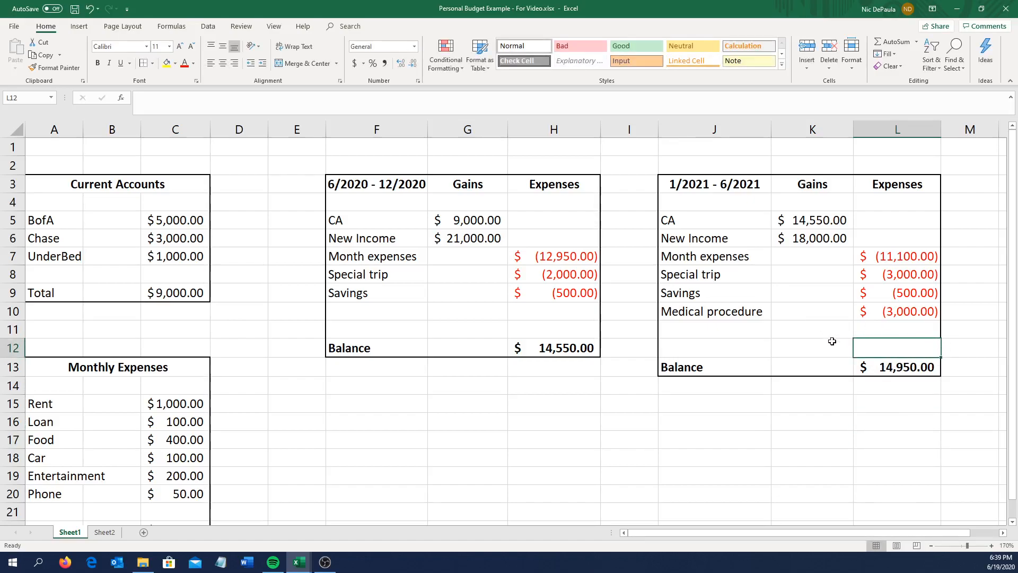
pyautogui.click(153, 63)
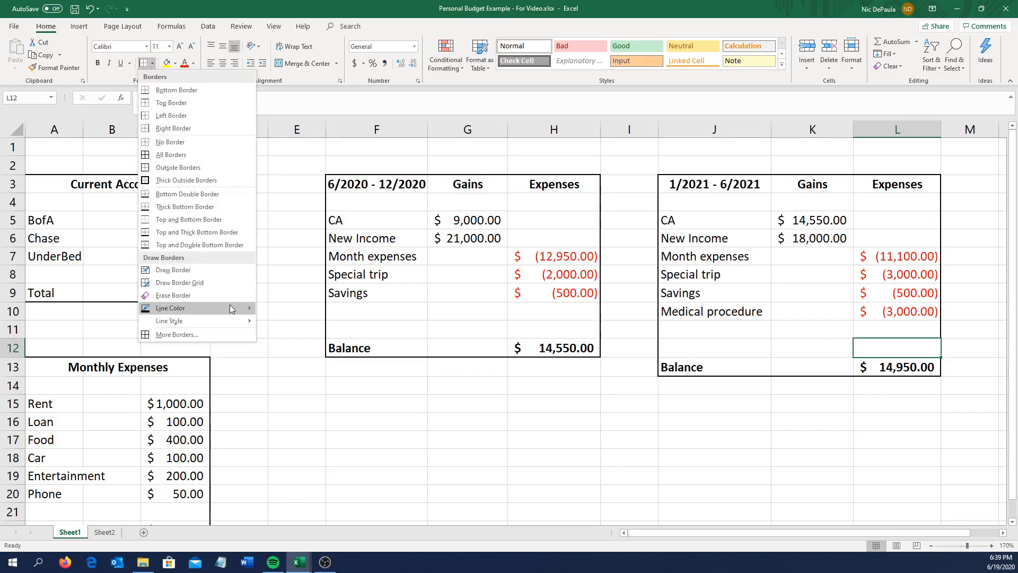
pyautogui.moveTo(222, 321)
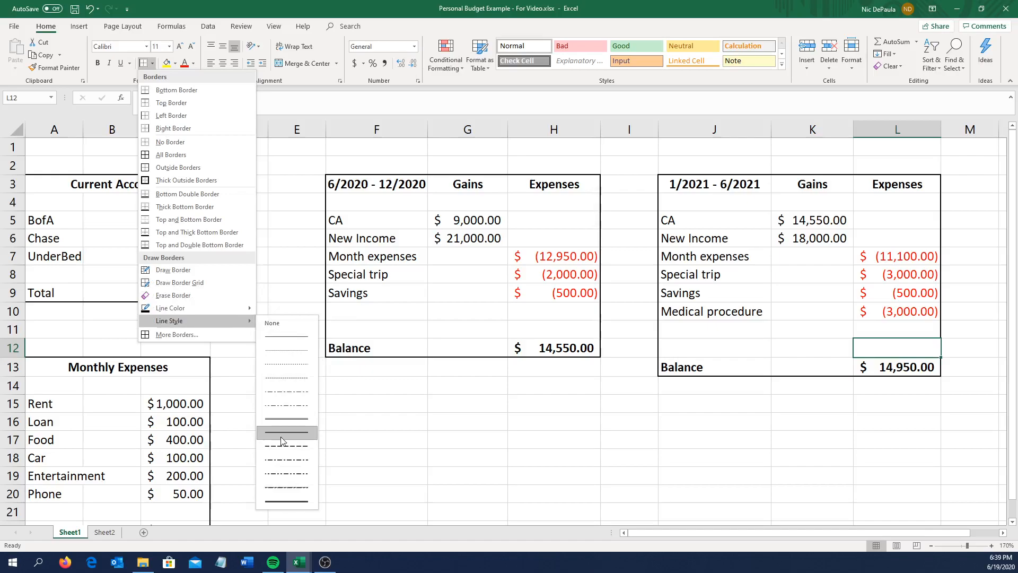
pyautogui.click(170, 129)
pyautogui.click(910, 422)
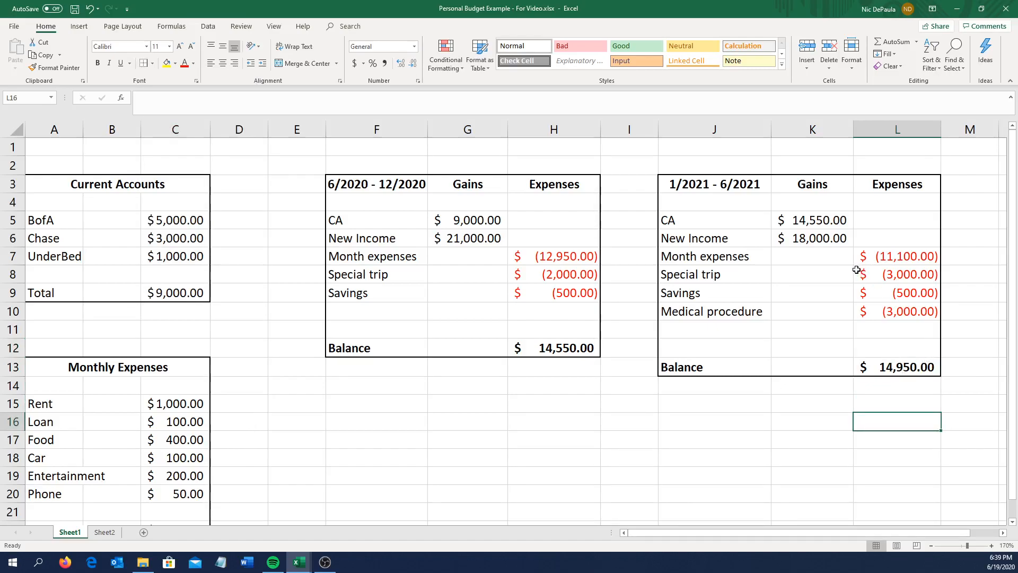
# Enter the label "Savings" in F15, below the 6/2020 - 12/2020 table.
pyautogui.scroll(-3, 392, 420)
pyautogui.scroll(3, 392, 420)
pyautogui.scroll(-2, 563, 292)
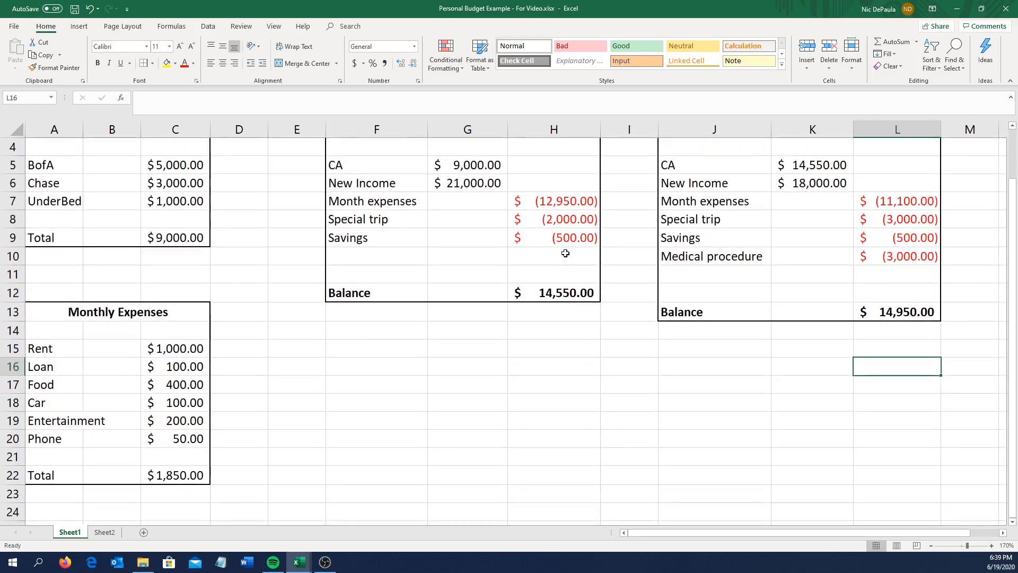
pyautogui.scroll(1, 150, 442)
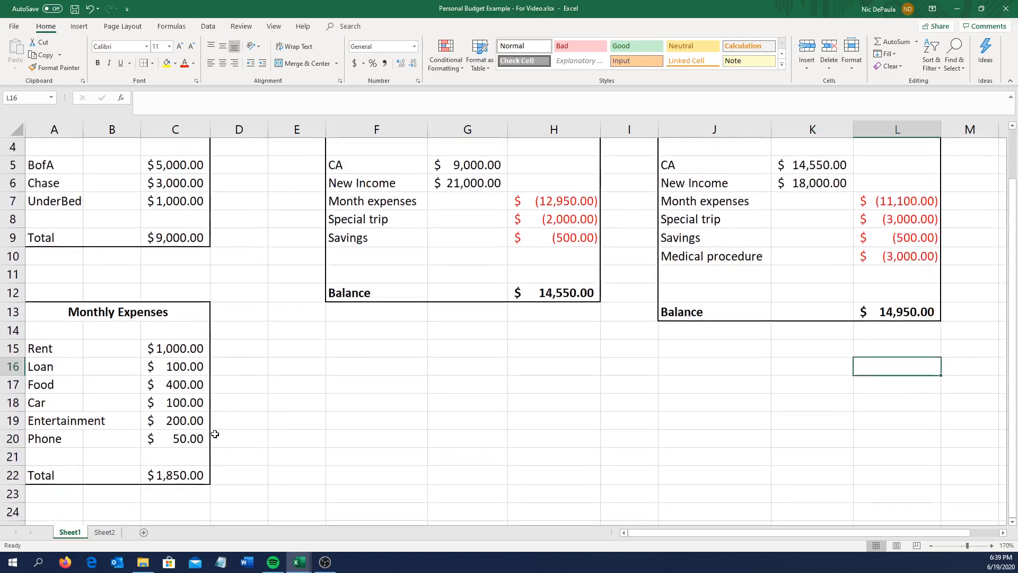
pyautogui.click(357, 345)
pyautogui.write('Savings')
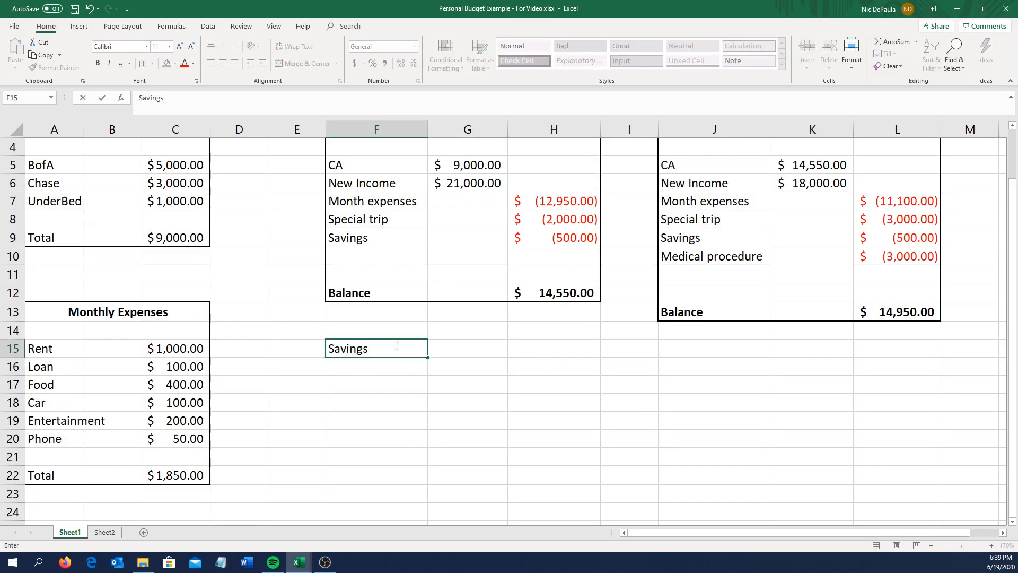
# Enter the formula =H9+L9 in G15 to add up the Savings amounts of both projection tables.
pyautogui.click(476, 349)
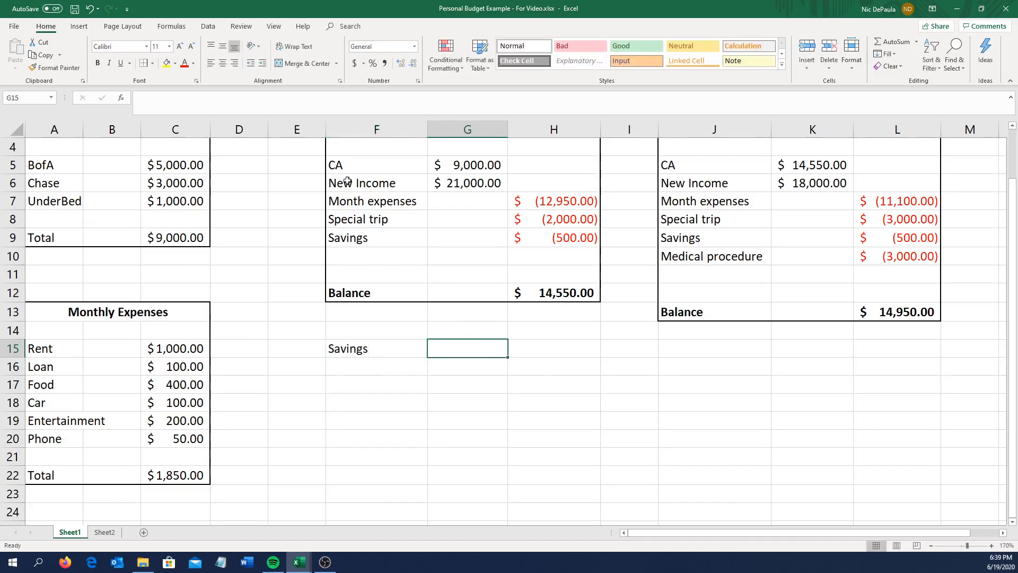
pyautogui.click(280, 102)
pyautogui.scroll(1, 465, 411)
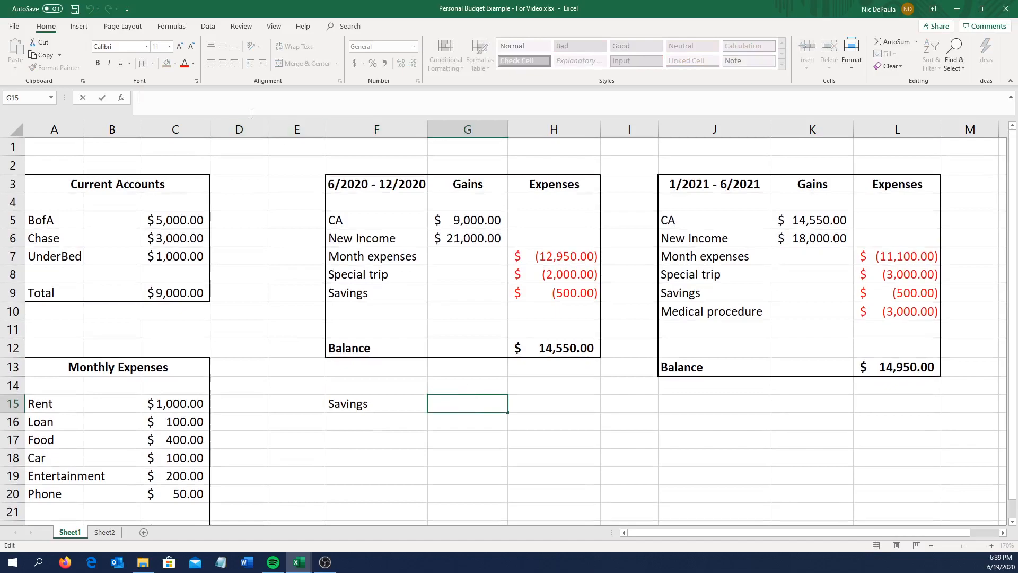
pyautogui.write('=')
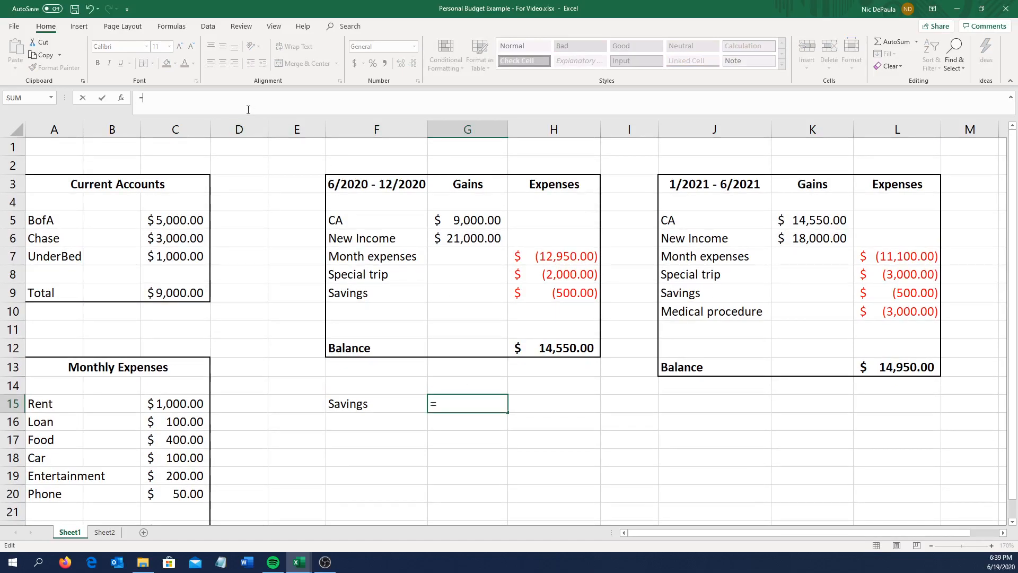
pyautogui.write('h')
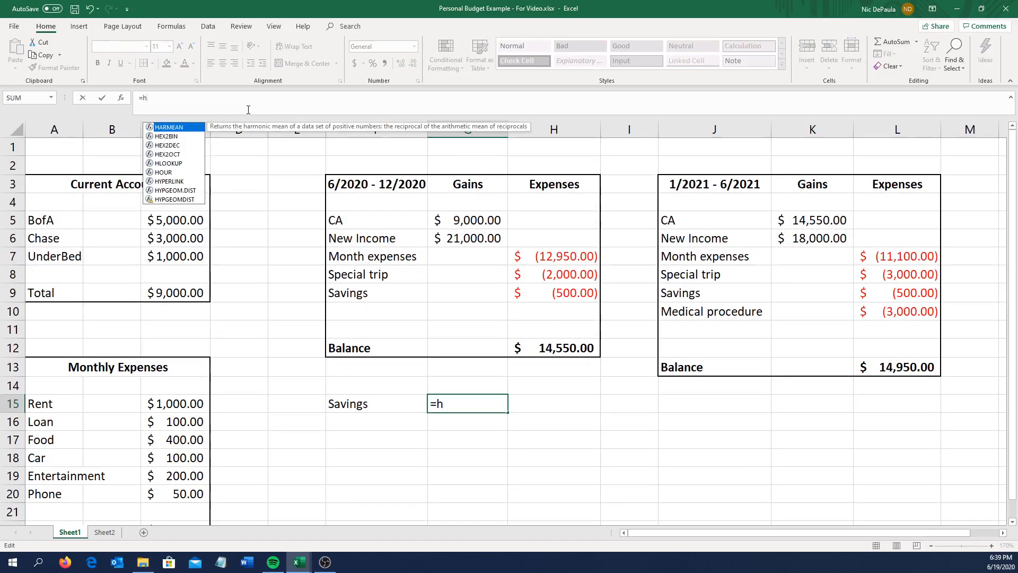
pyautogui.write('9+')
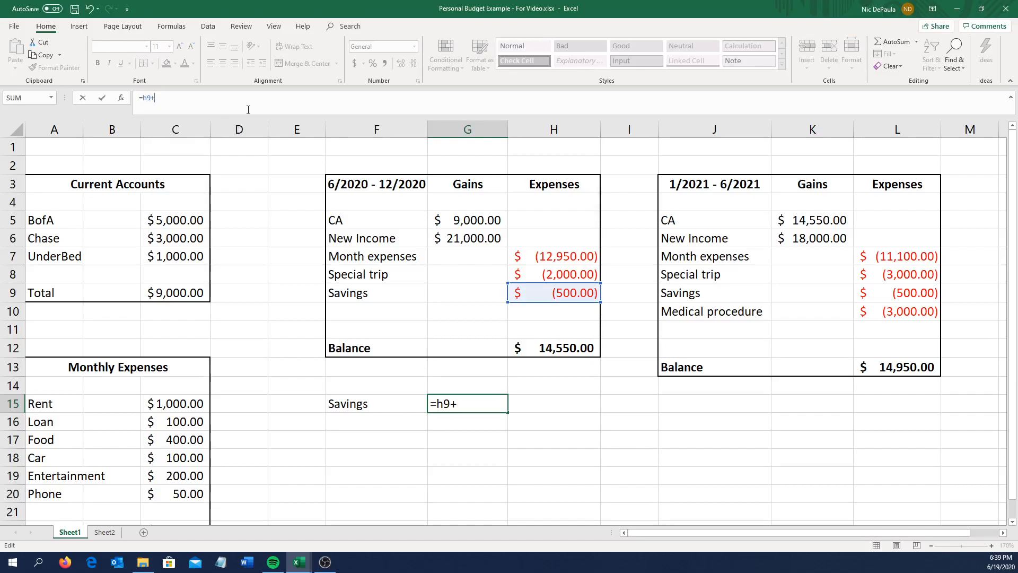
pyautogui.write('l')
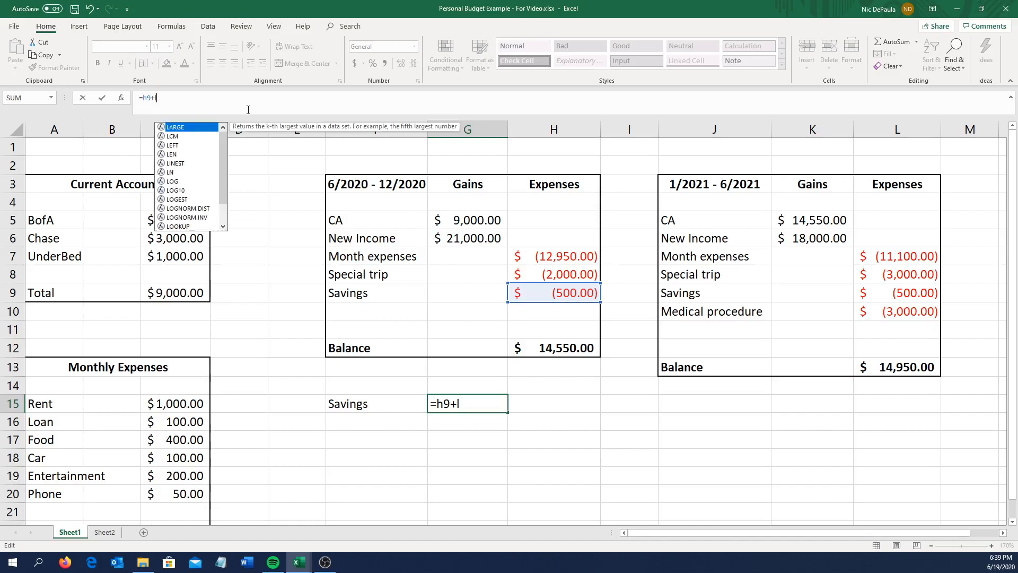
pyautogui.write('9')
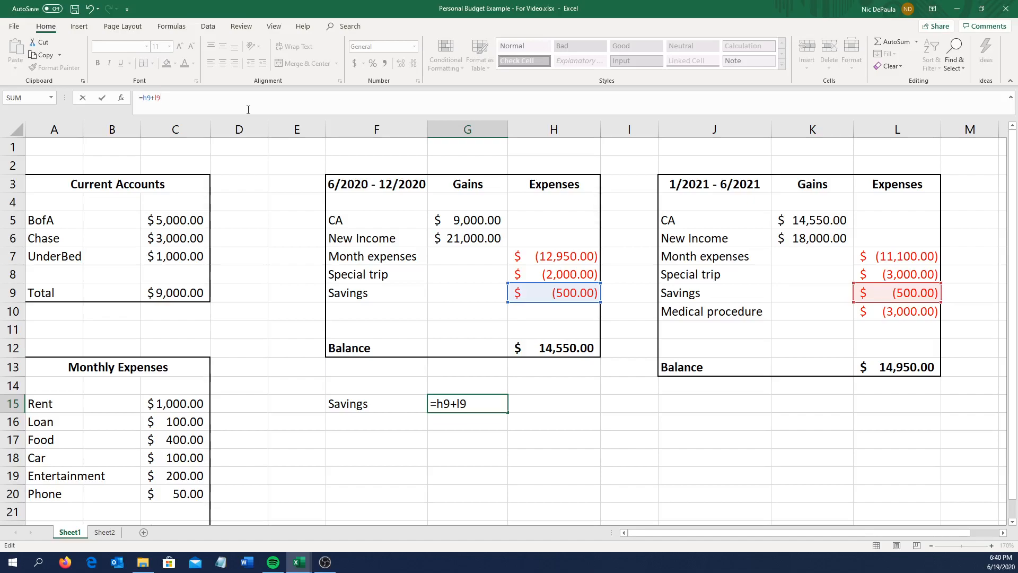
pyautogui.press('Return')
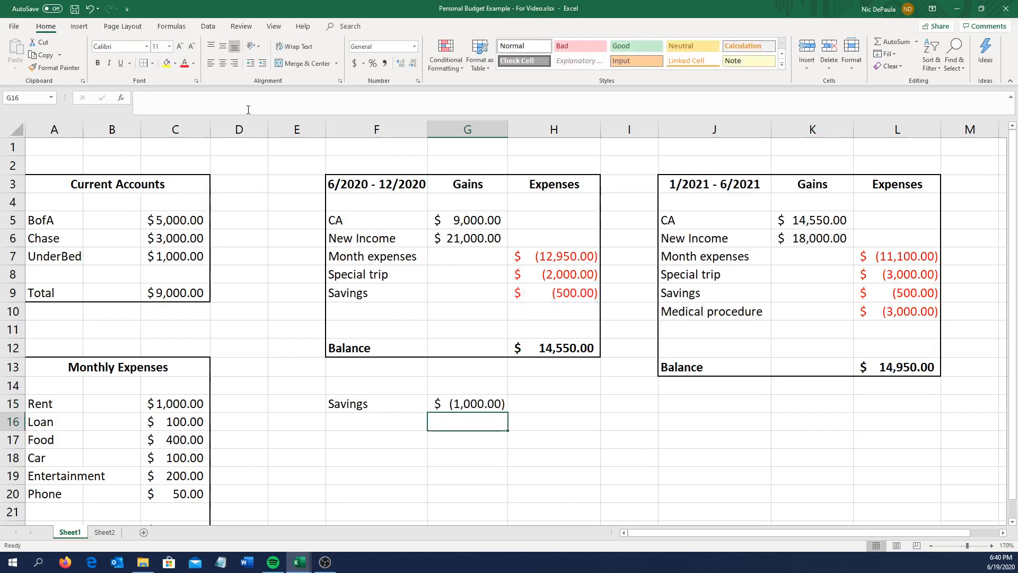
# Replace the Savings formula in G15 with =ABS(H9)+ABS(L9) so the amounts add up as a positive total.
pyautogui.click(568, 290)
pyautogui.click(912, 297)
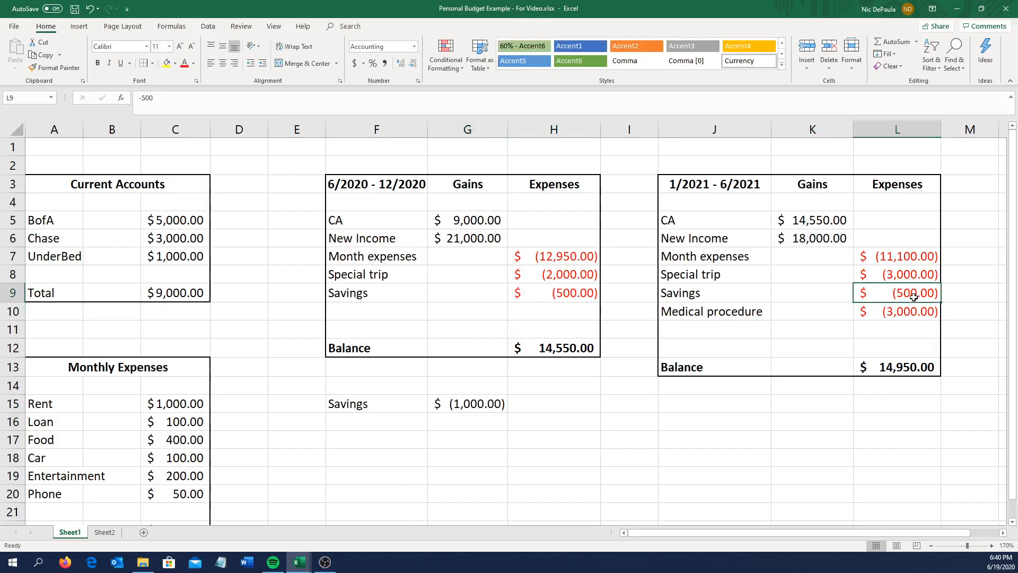
pyautogui.click(466, 400)
pyautogui.click(188, 101)
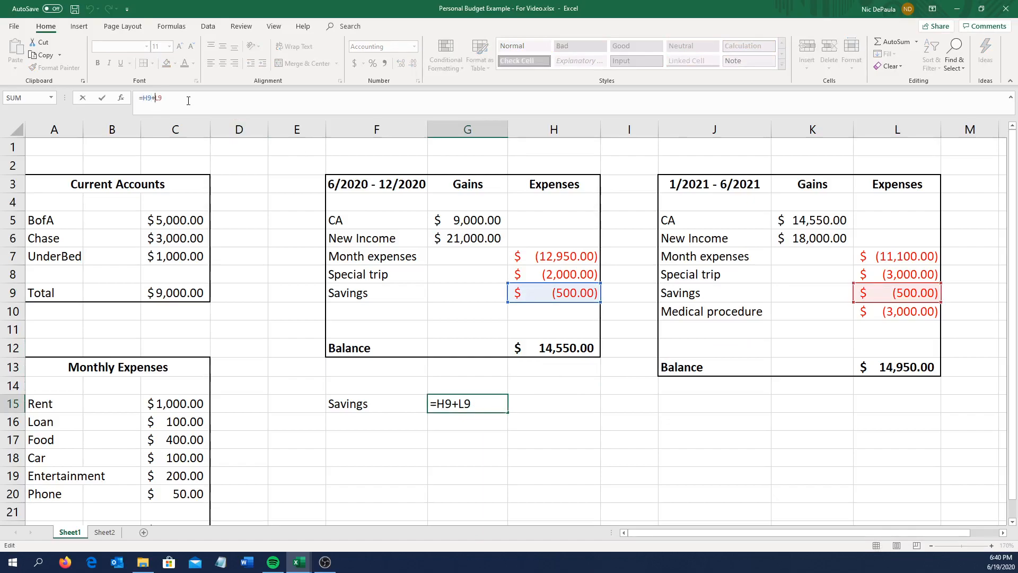
pyautogui.press('BackSpace')
pyautogui.press('BackSpace')
pyautogui.press('BackSpace')
pyautogui.press('BackSpace')
pyautogui.press('BackSpace')
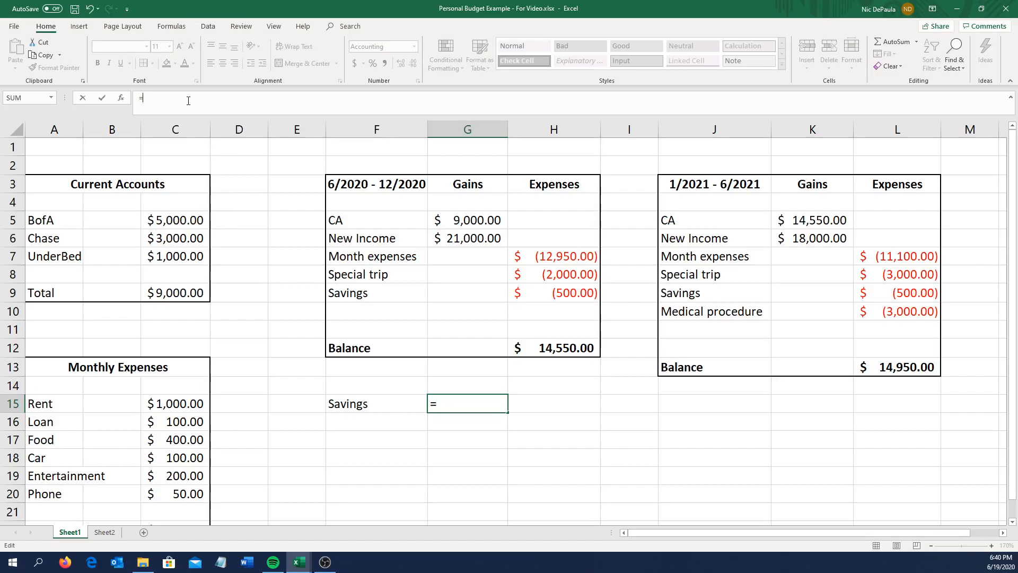
pyautogui.write('abs')
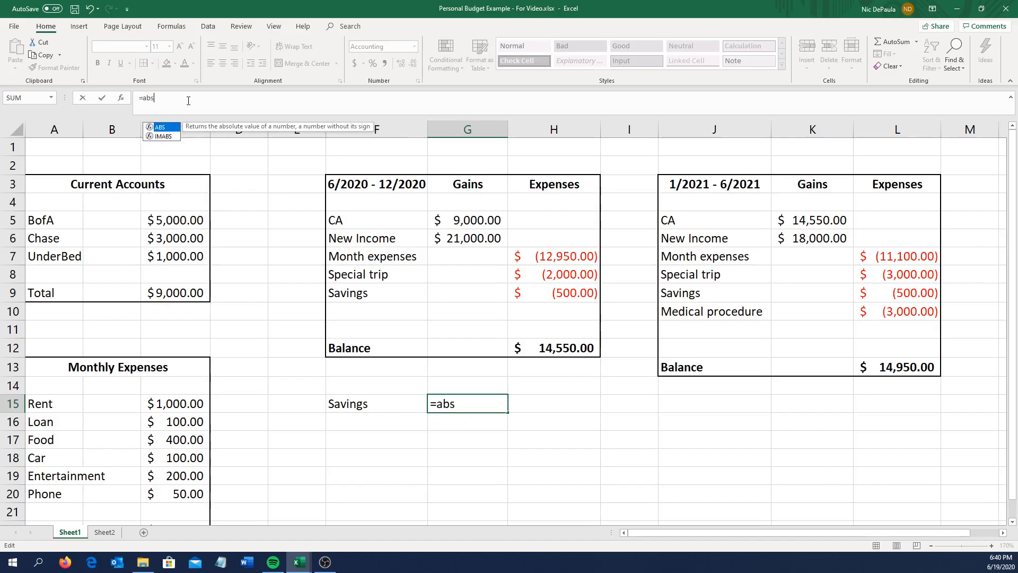
pyautogui.write('(')
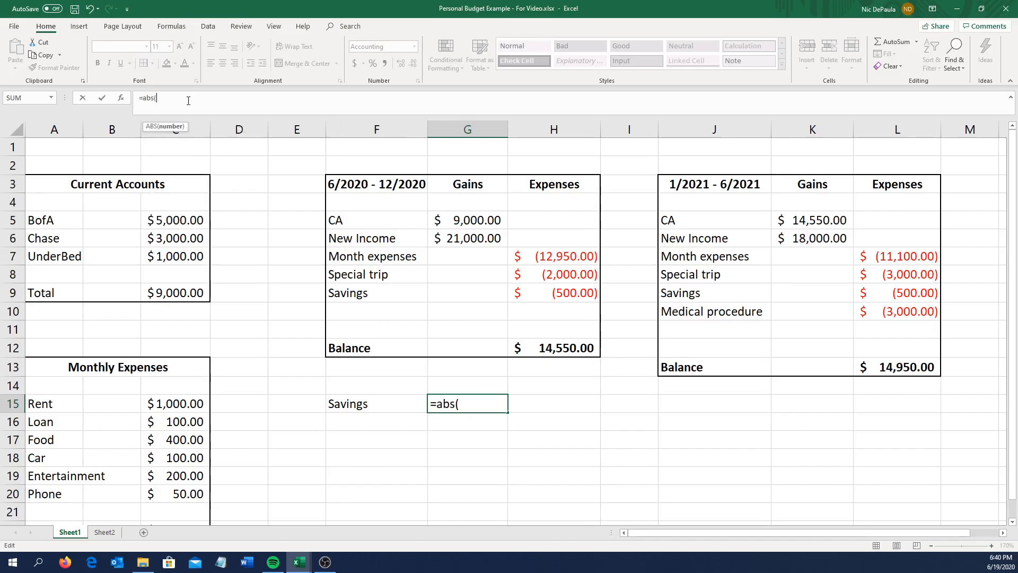
pyautogui.write('h9)')
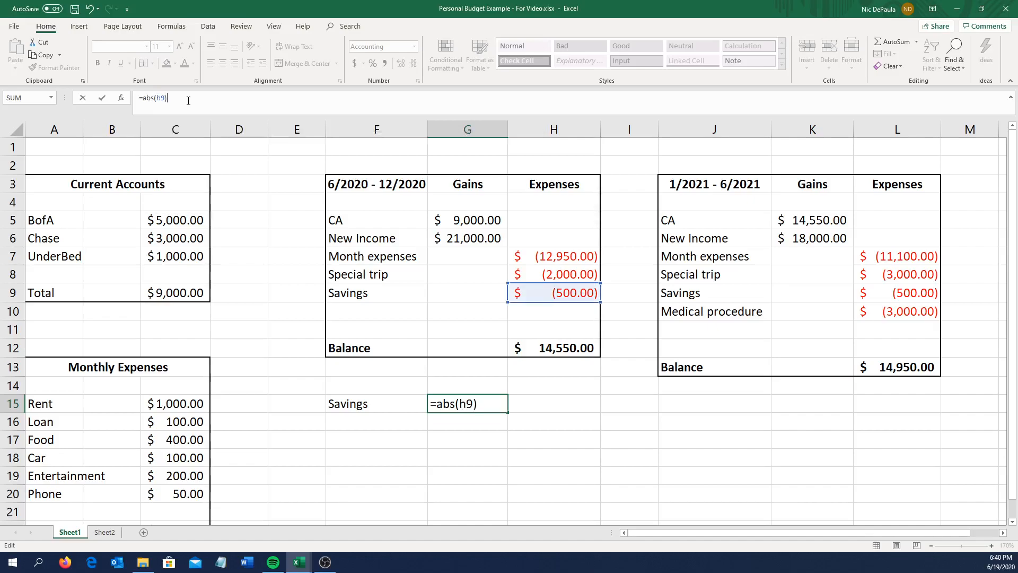
pyautogui.write('+abs')
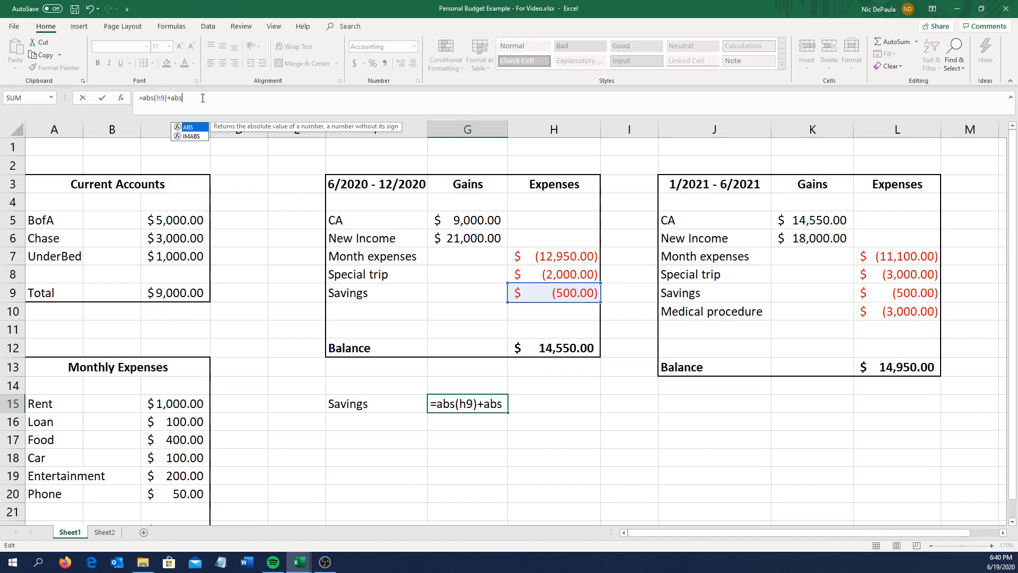
pyautogui.write('(')
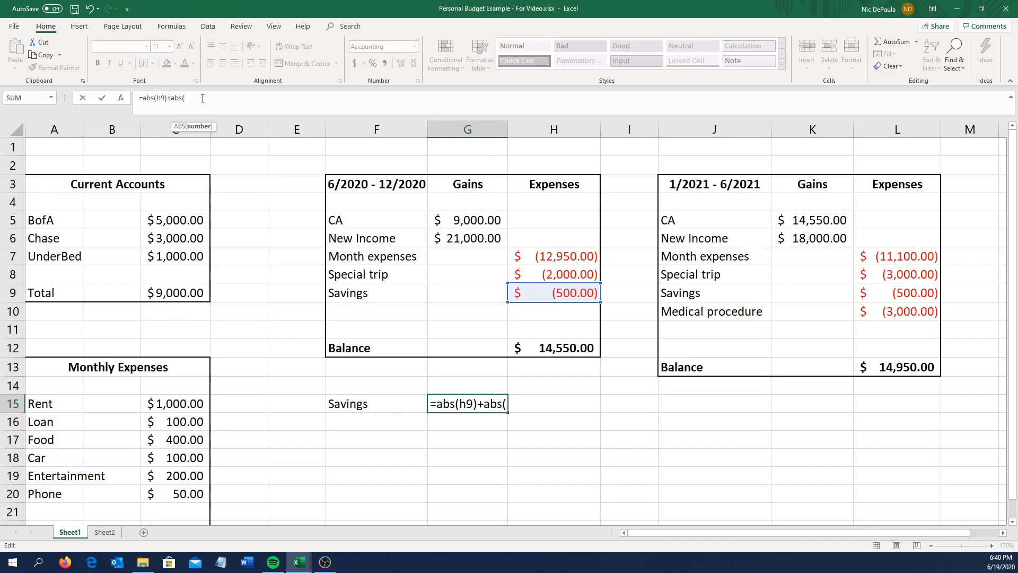
pyautogui.write('l')
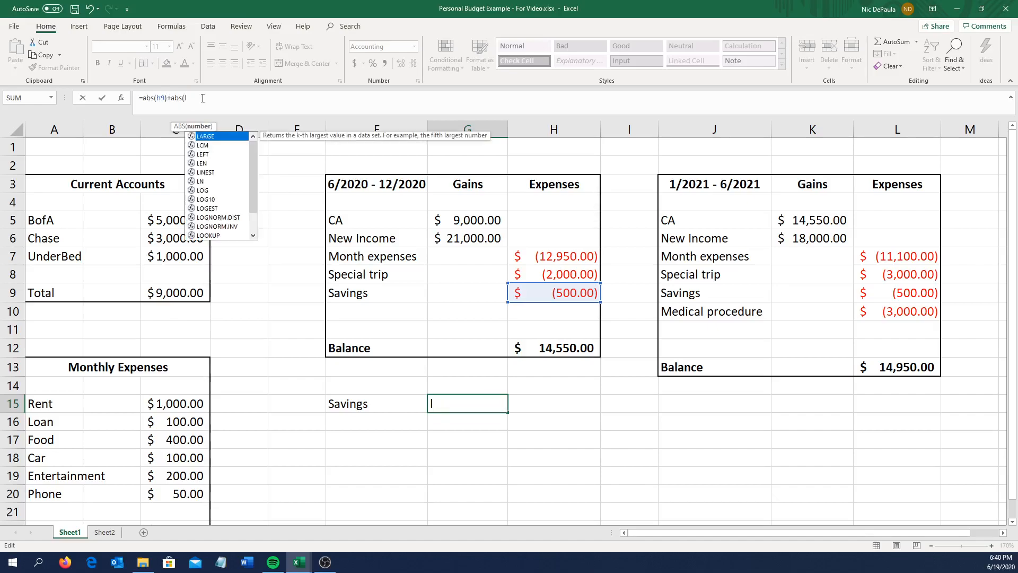
pyautogui.write('9')
pyautogui.press('Return')
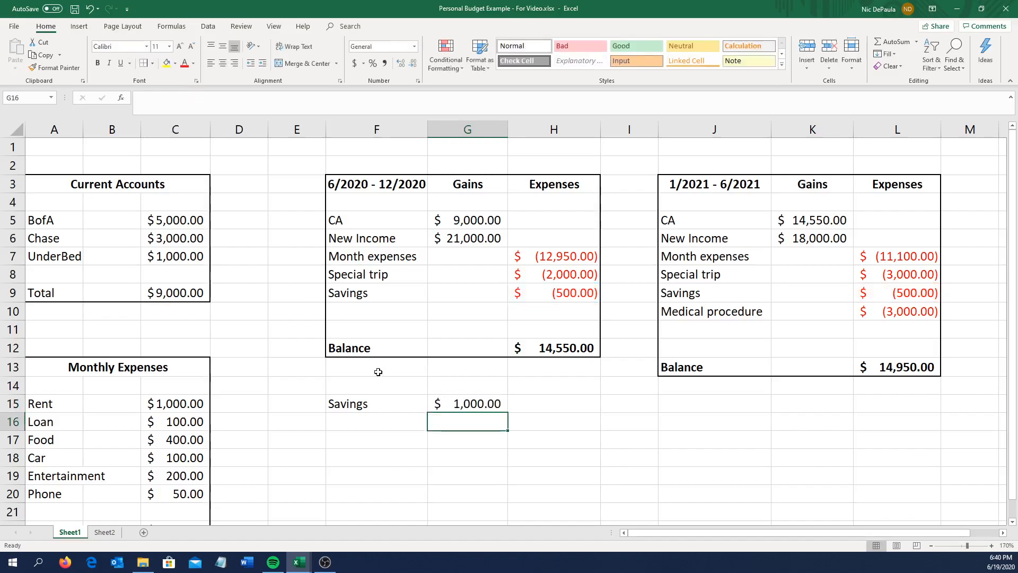
# Fill the Savings label and total in F15:G15 with light green.
pyautogui.click(409, 403)
pyautogui.moveTo(461, 402); pyautogui.dragTo(382, 402)
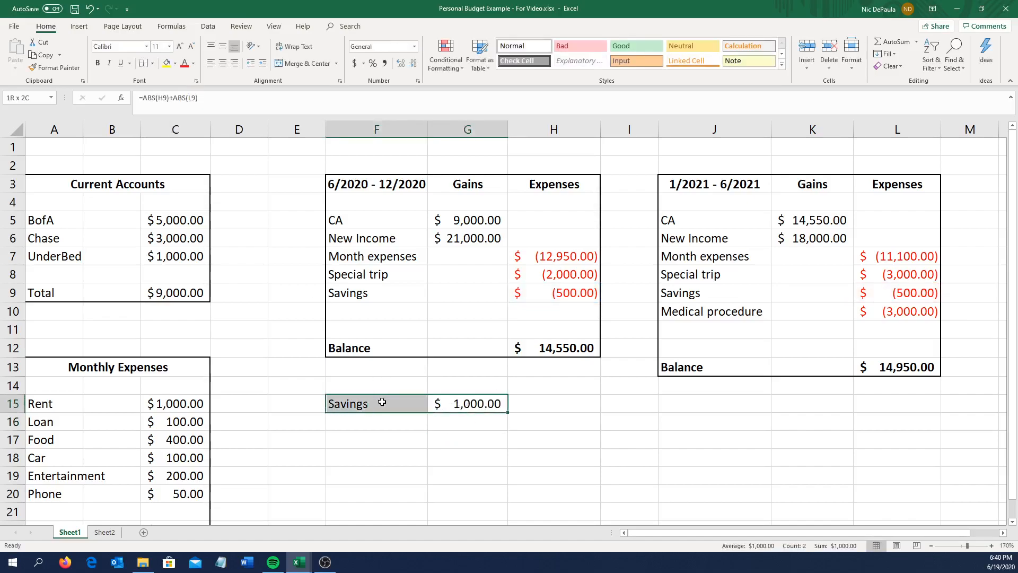
pyautogui.click(175, 63)
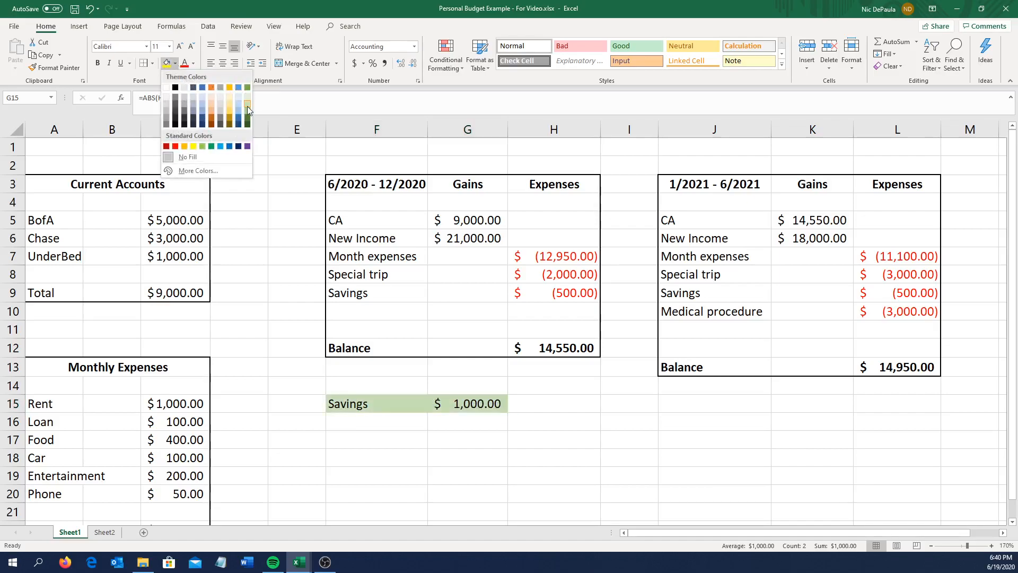
pyautogui.click(247, 106)
pyautogui.click(438, 434)
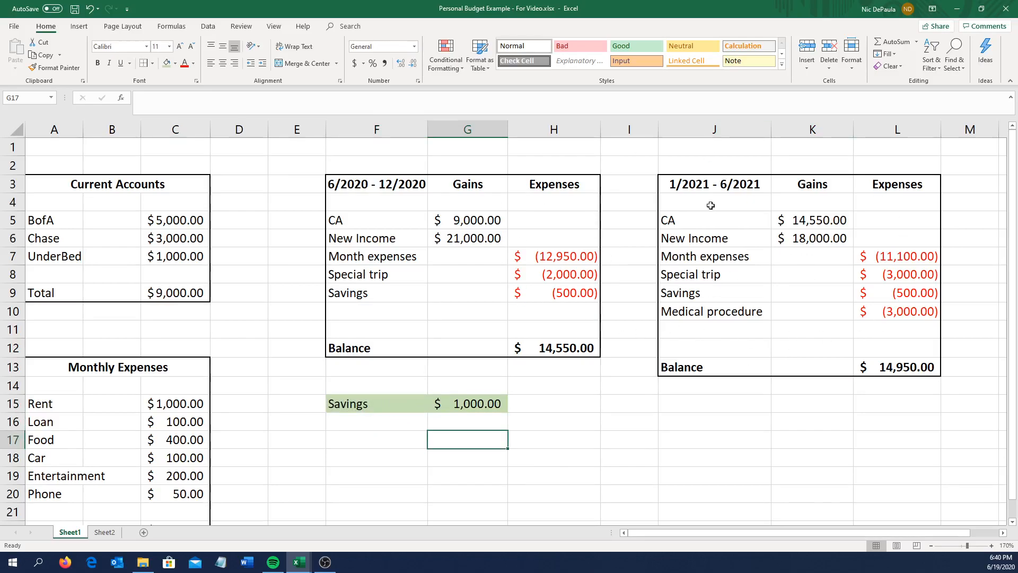
# Move the Monthly Expenses table in A13:C22 up one row to start at A12, accepting that its merged title cells unmerge.
pyautogui.scroll(-1, 422, 456)
pyautogui.scroll(1, 405, 450)
pyautogui.scroll(-1, 350, 445)
pyautogui.click(50, 309)
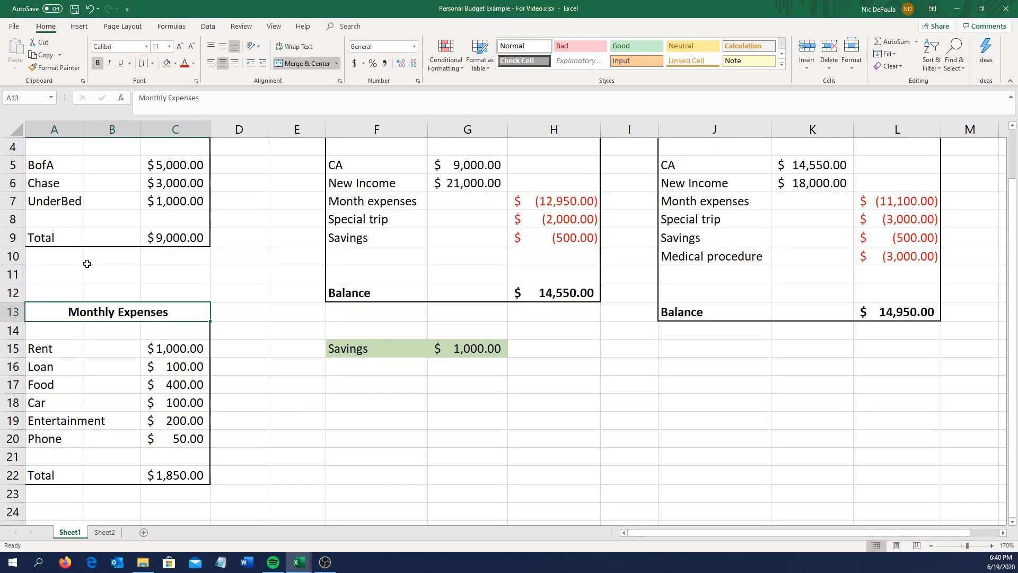
pyautogui.click(88, 350)
pyautogui.click(47, 313)
pyautogui.click(66, 348)
pyautogui.click(53, 314)
pyautogui.keyDown('shift'); pyautogui.click(189, 473); pyautogui.keyUp('shift')
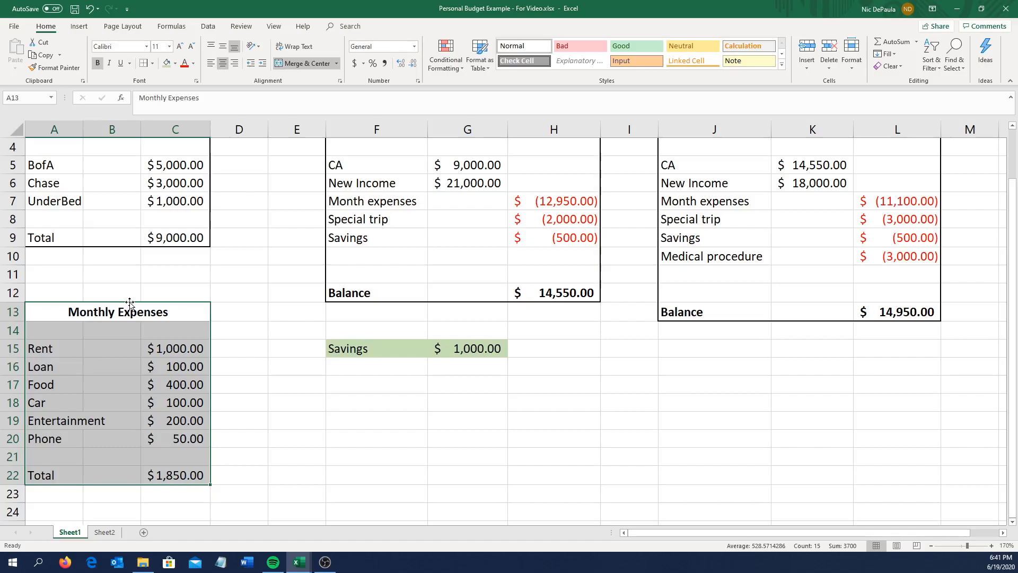
pyautogui.moveTo(130, 305); pyautogui.dragTo(136, 295)
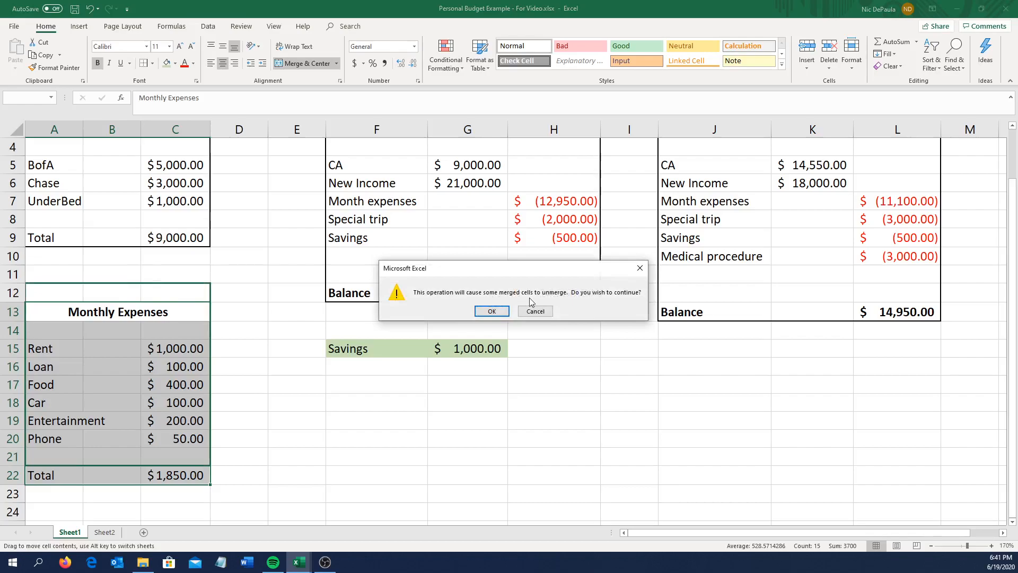
pyautogui.click(494, 312)
pyautogui.click(326, 435)
# Merge and center the Monthly Expenses title across A12:C12.
pyautogui.click(69, 292)
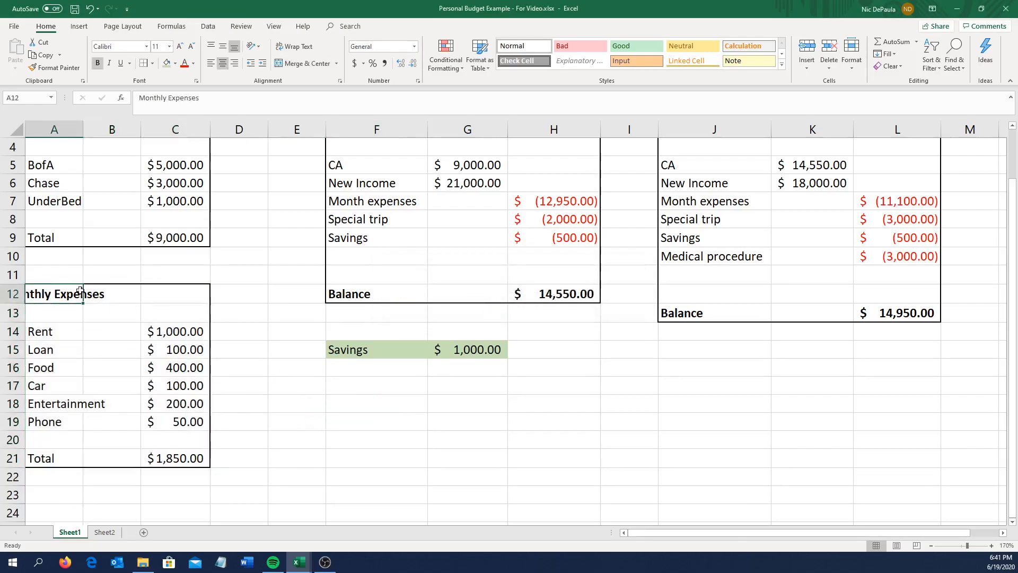
pyautogui.click(159, 294)
pyautogui.moveTo(64, 294); pyautogui.dragTo(163, 295)
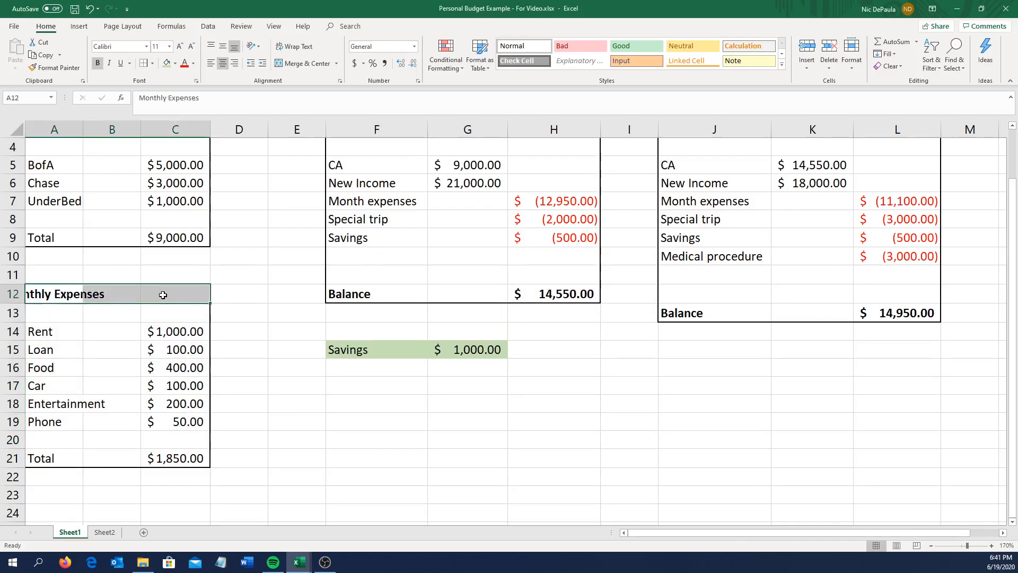
pyautogui.click(303, 63)
pyautogui.click(287, 408)
pyautogui.scroll(1, 471, 487)
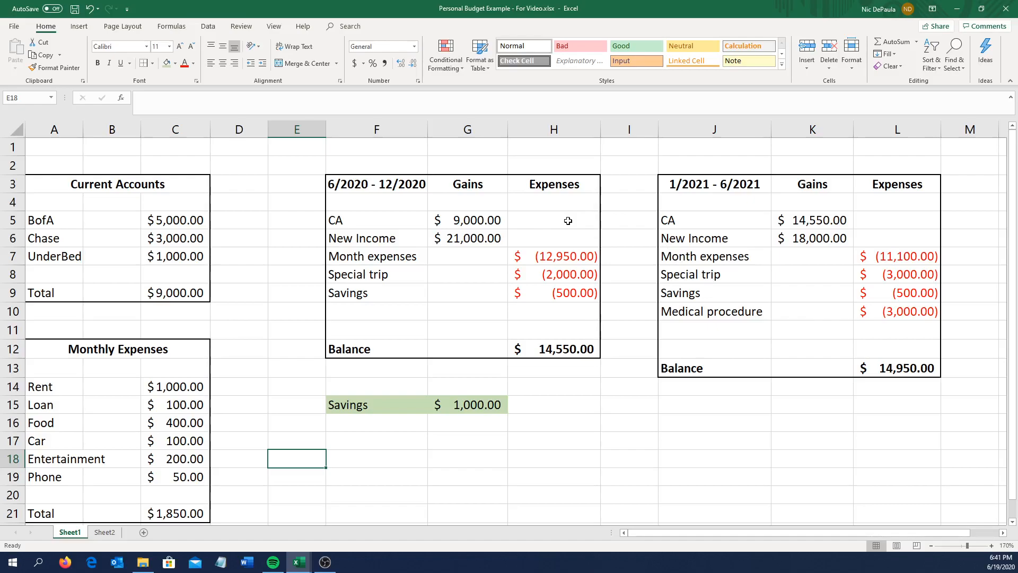
# Set the monthly Car expense in C17 to 300 and check the Month expenses entry of the 6/2020 - 12/2020 table.
pyautogui.doubleClick(181, 446)
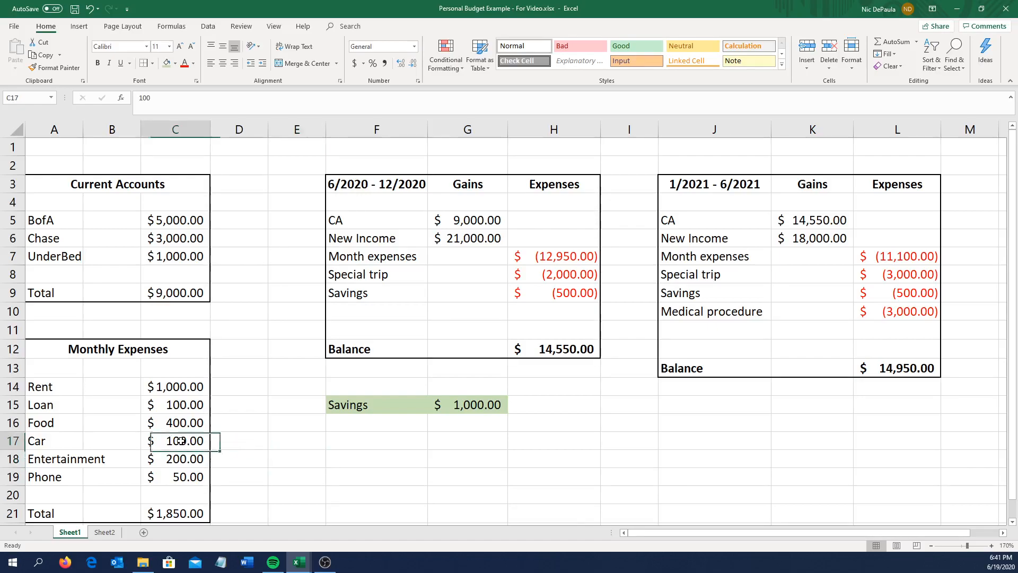
pyautogui.press('BackSpace')
pyautogui.press('BackSpace')
pyautogui.press('BackSpace')
pyautogui.write('300')
pyautogui.press('Return')
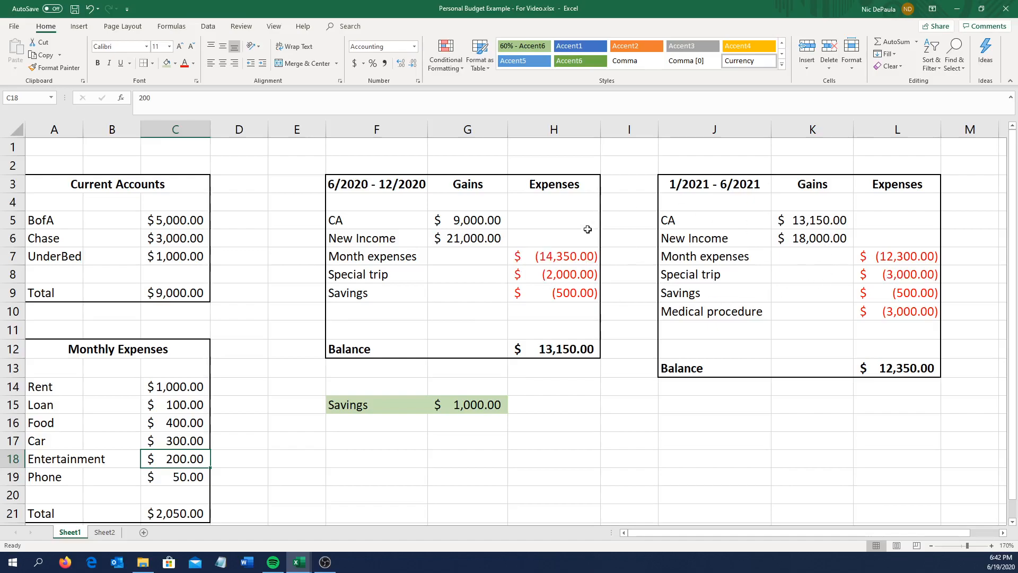
pyautogui.click(586, 272)
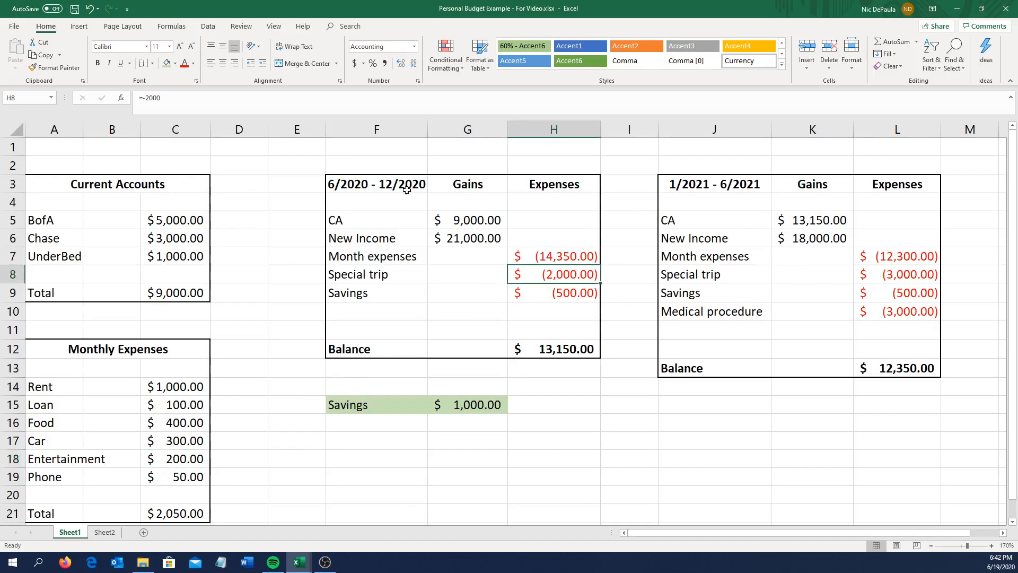
pyautogui.click(541, 258)
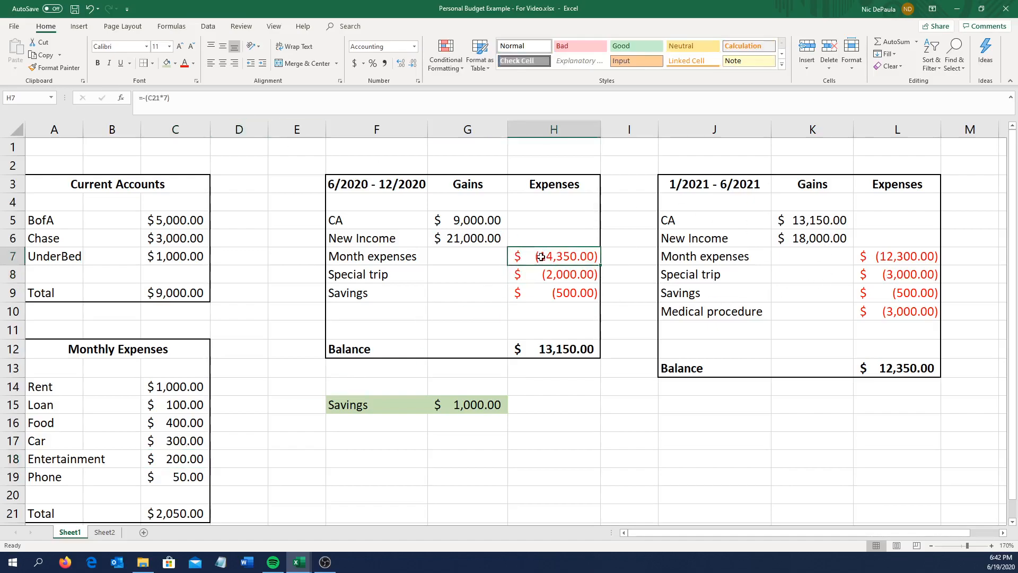
pyautogui.click(166, 446)
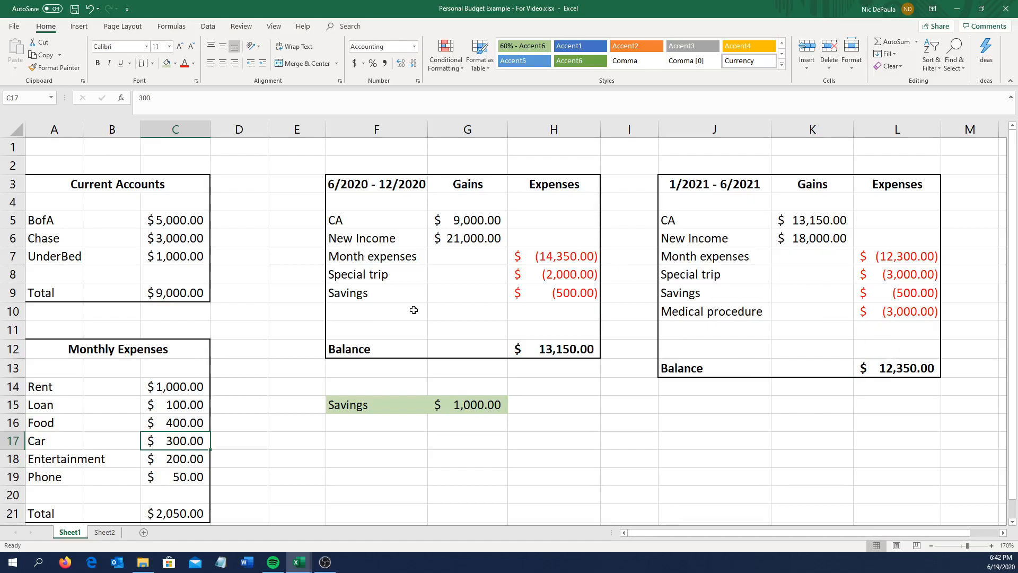
# Set the Special trip expense in L8 of the 1/2021 - 6/2021 table to -5000 and check that table's Balance.
pyautogui.click(722, 278)
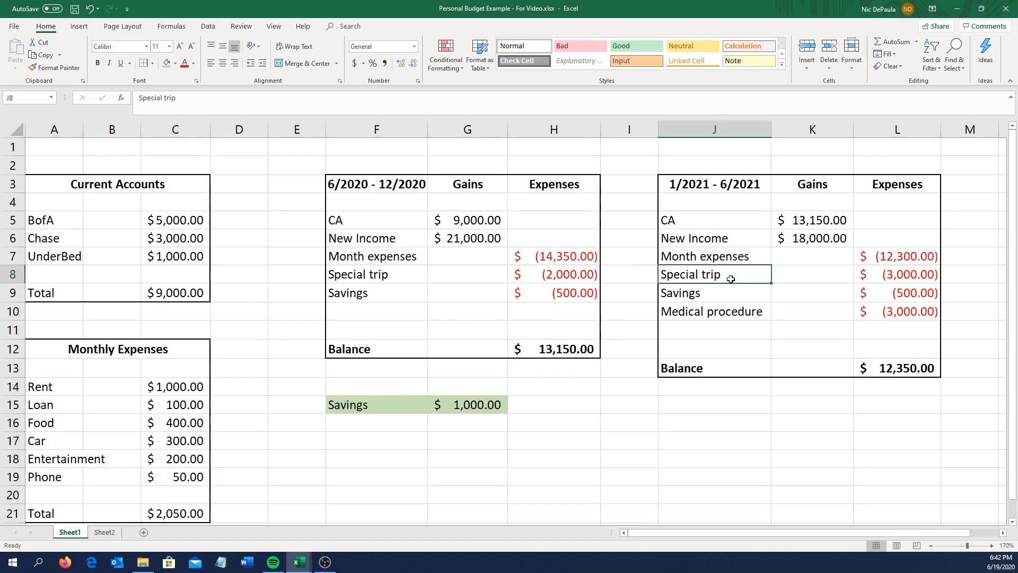
pyautogui.click(904, 274)
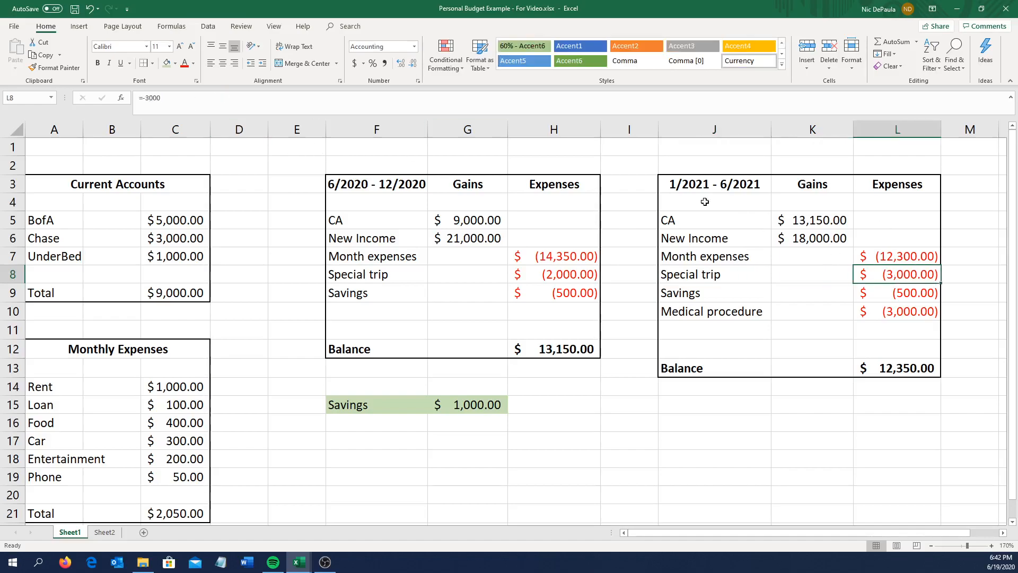
pyautogui.click(151, 97)
pyautogui.press('BackSpace')
pyautogui.write('5')
pyautogui.press('Return')
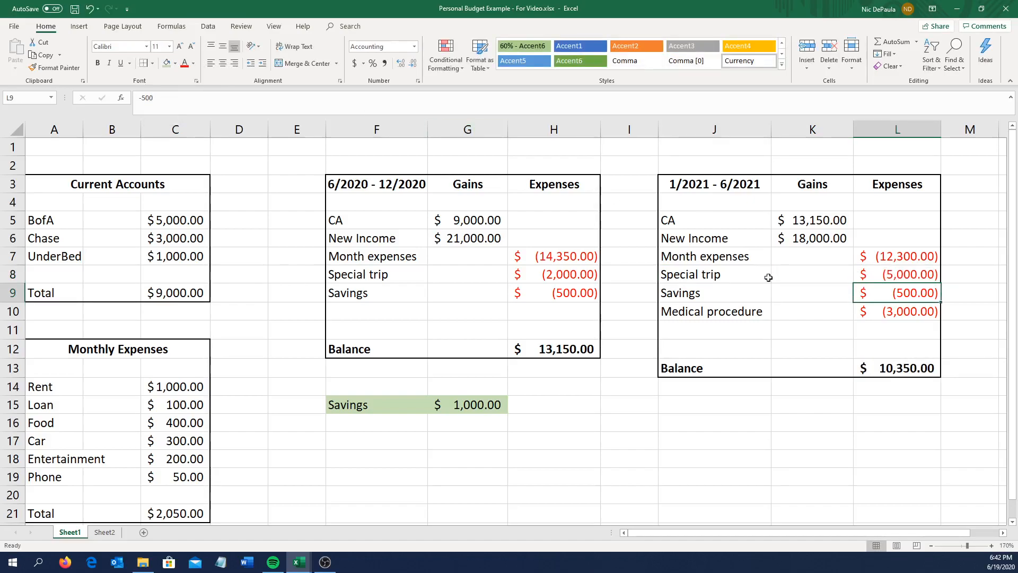
pyautogui.click(893, 377)
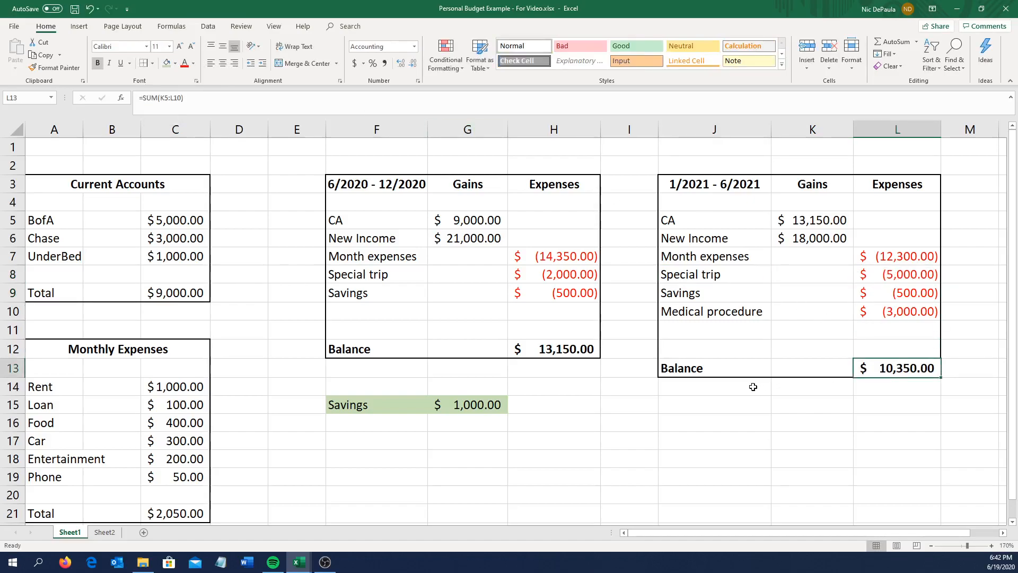
pyautogui.click(723, 387)
pyautogui.moveTo(716, 368); pyautogui.dragTo(892, 371)
pyautogui.click(889, 392)
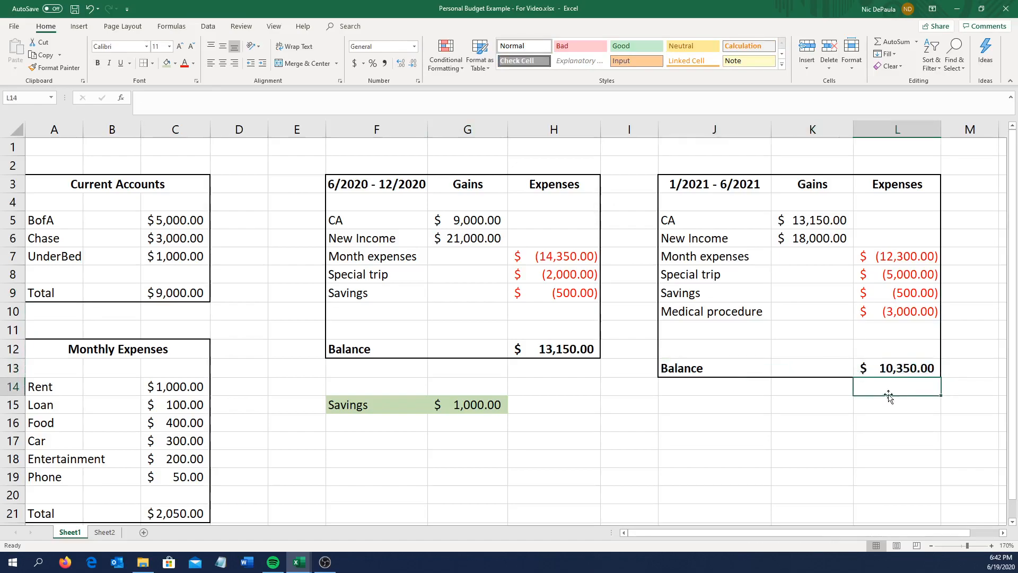